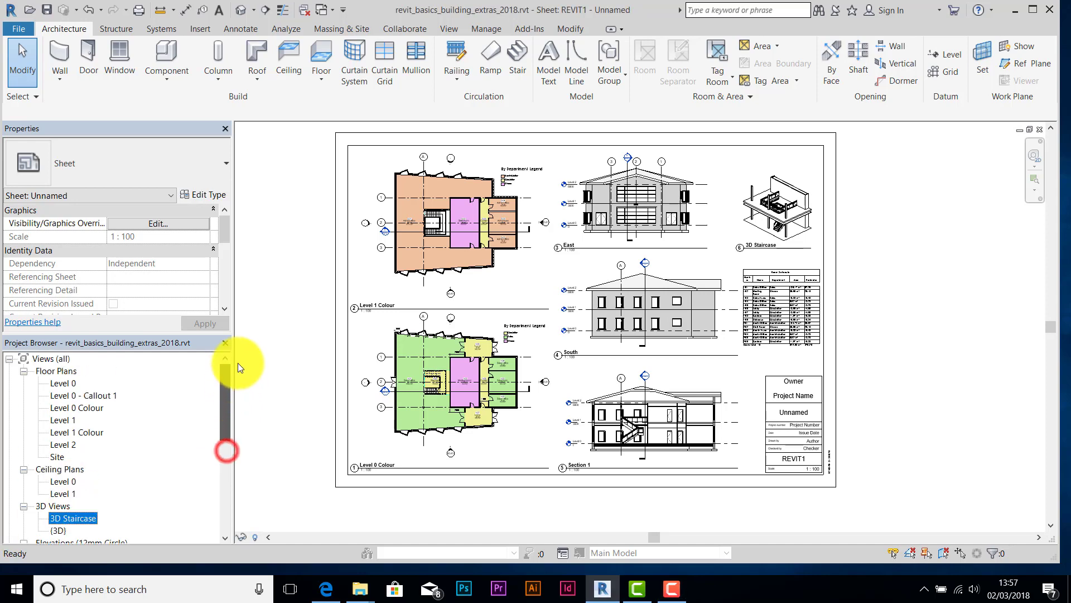
- Open the Level 0 floor plan, set its view scale to 1:100, and zoom in on the staircase
double_click(63, 383)
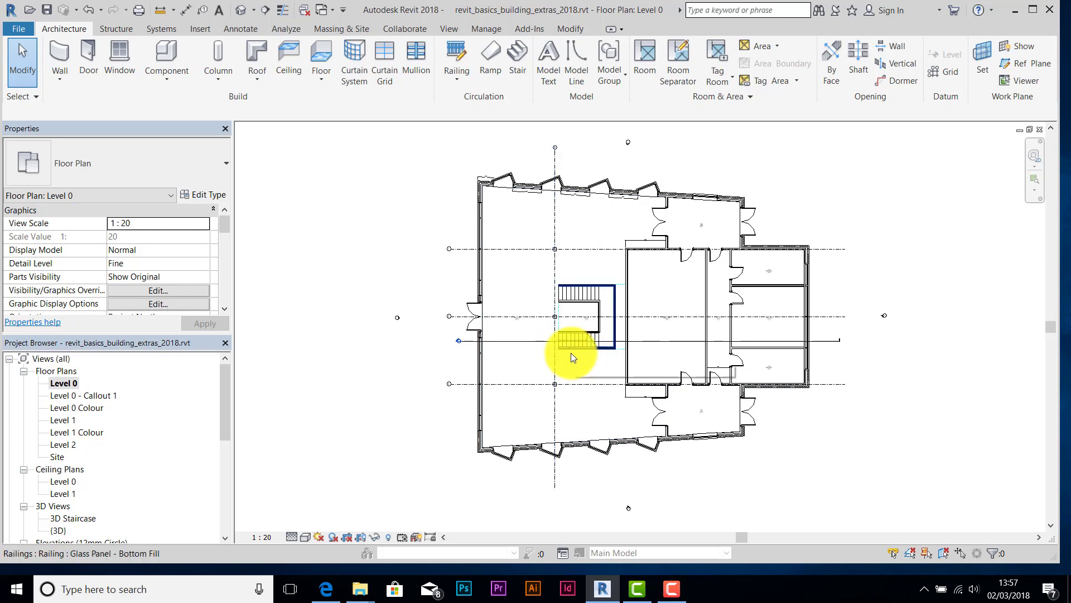
left_click(273, 536)
left_click(272, 457)
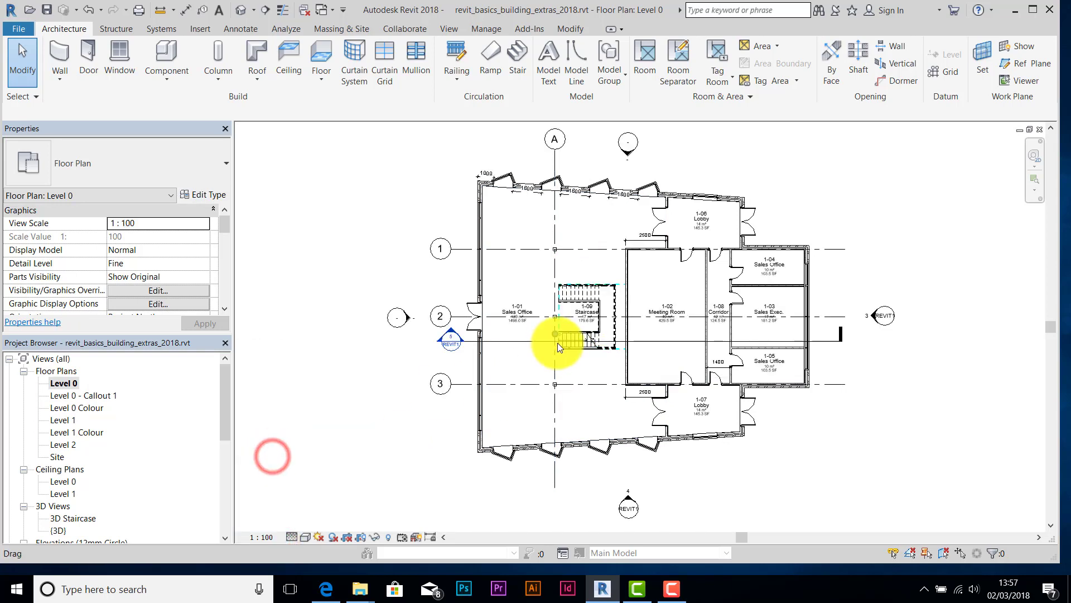
scroll(547, 319, "up", 2)
middle_click_drag(546, 318, 521, 283)
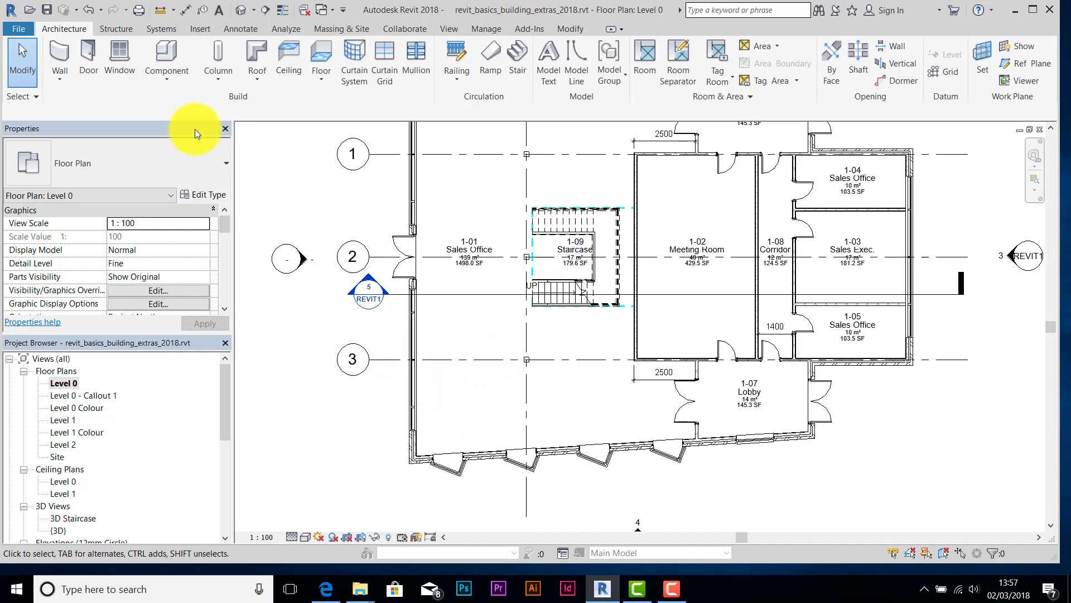
- Save the project and place a camera in the Sales Office aimed at the staircase
left_click(449, 29)
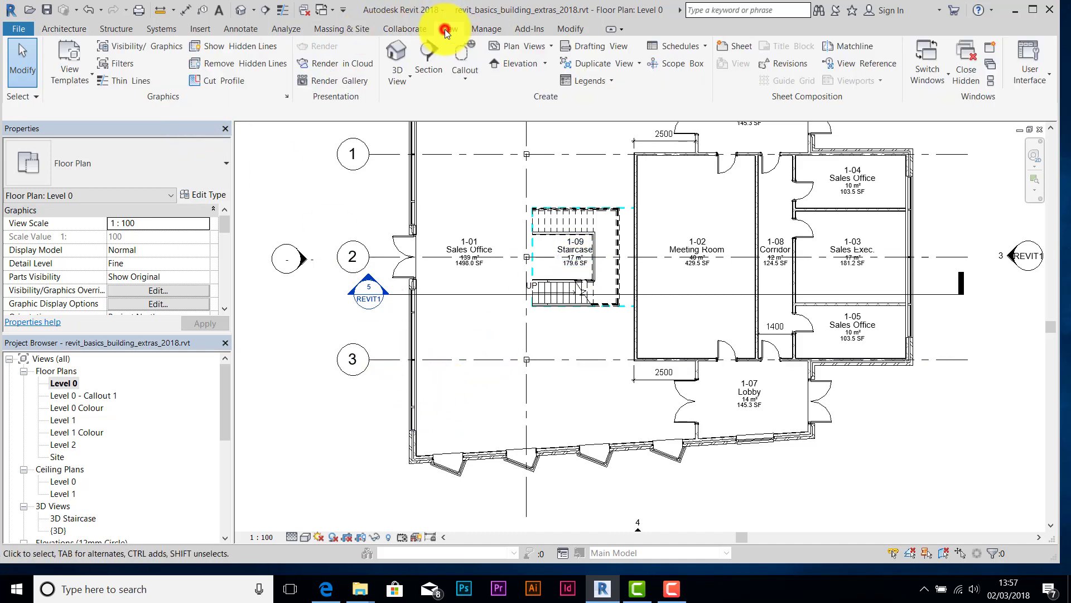
left_click(409, 79)
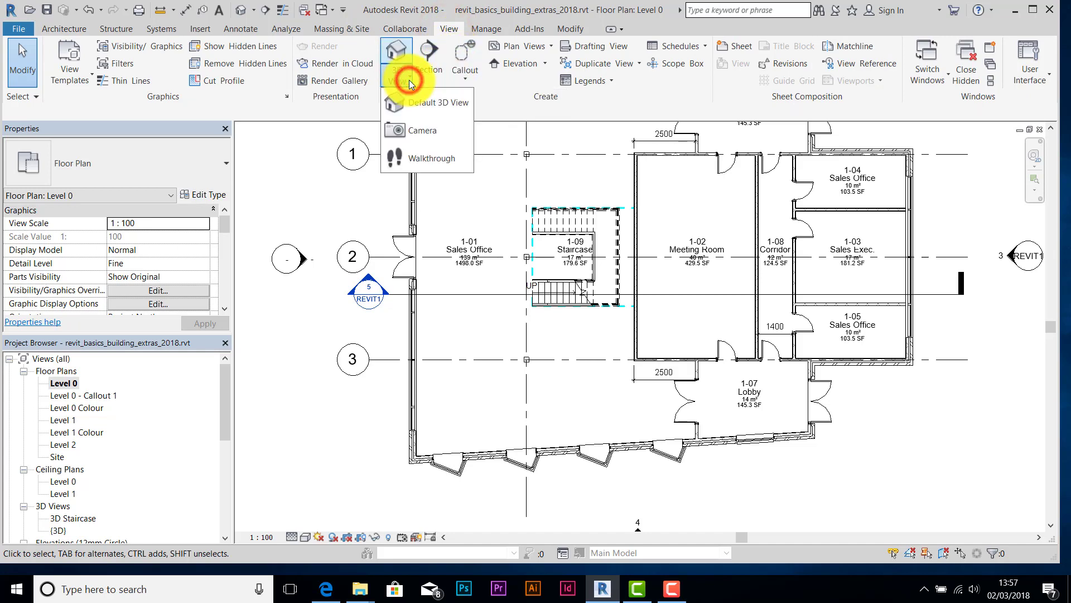
left_click(413, 130)
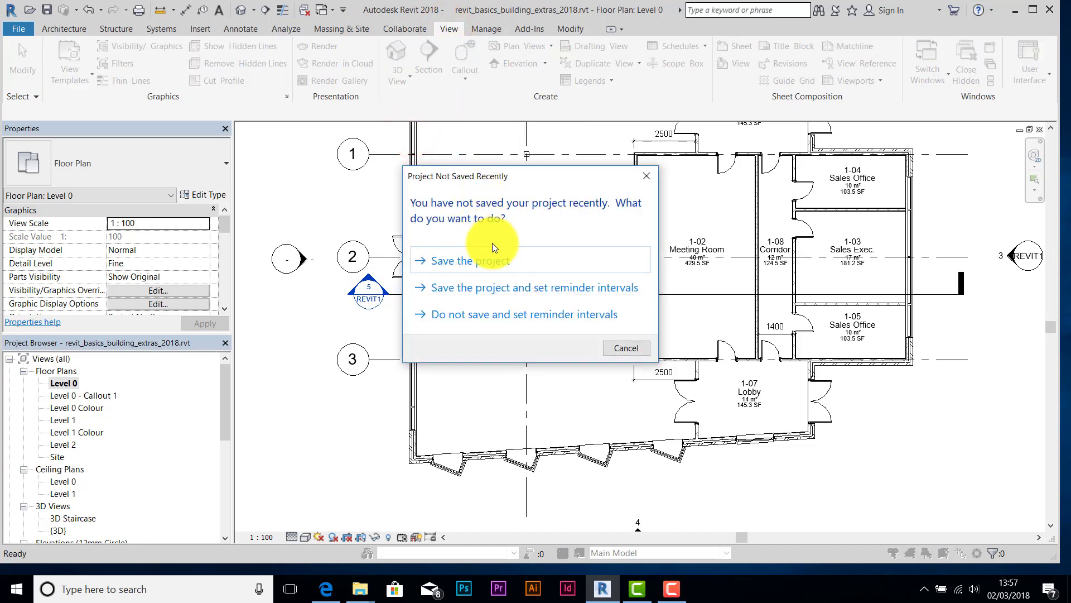
left_click(479, 260)
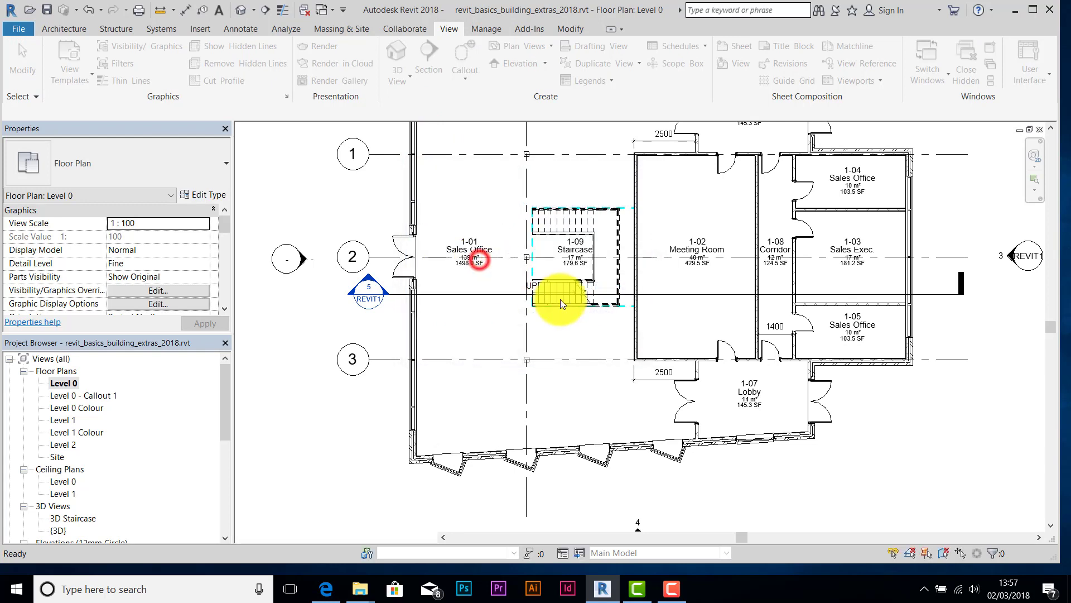
left_click(430, 399)
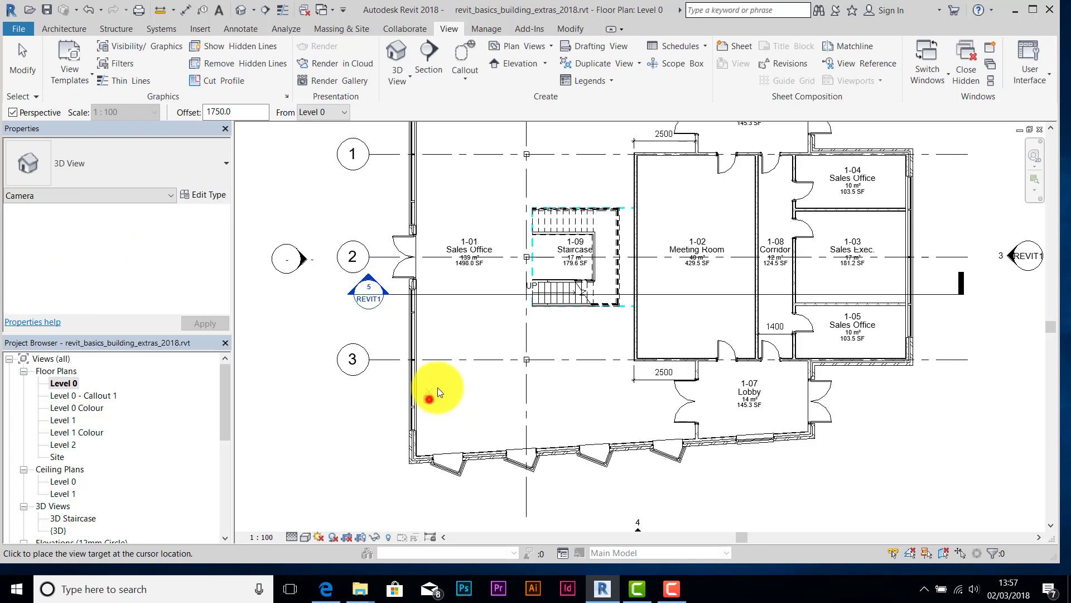
left_click(550, 258)
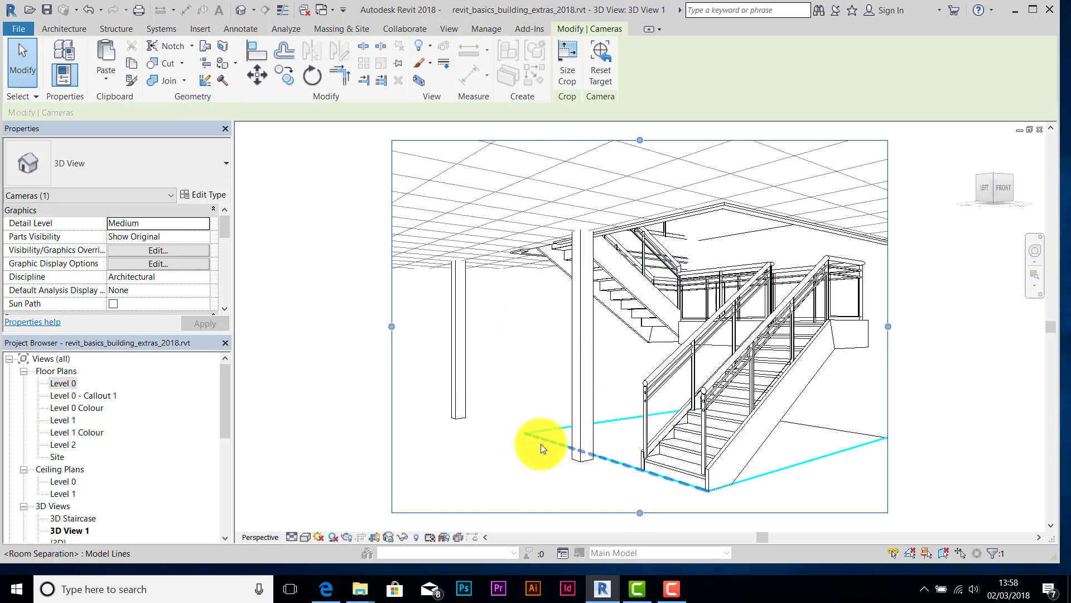
- Drag the camera crop region's left, top, right and bottom edges outward to include the left windows
scroll(429, 364, "down", 2)
scroll(483, 358, "down", 1)
middle_click_drag(496, 360, 547, 334)
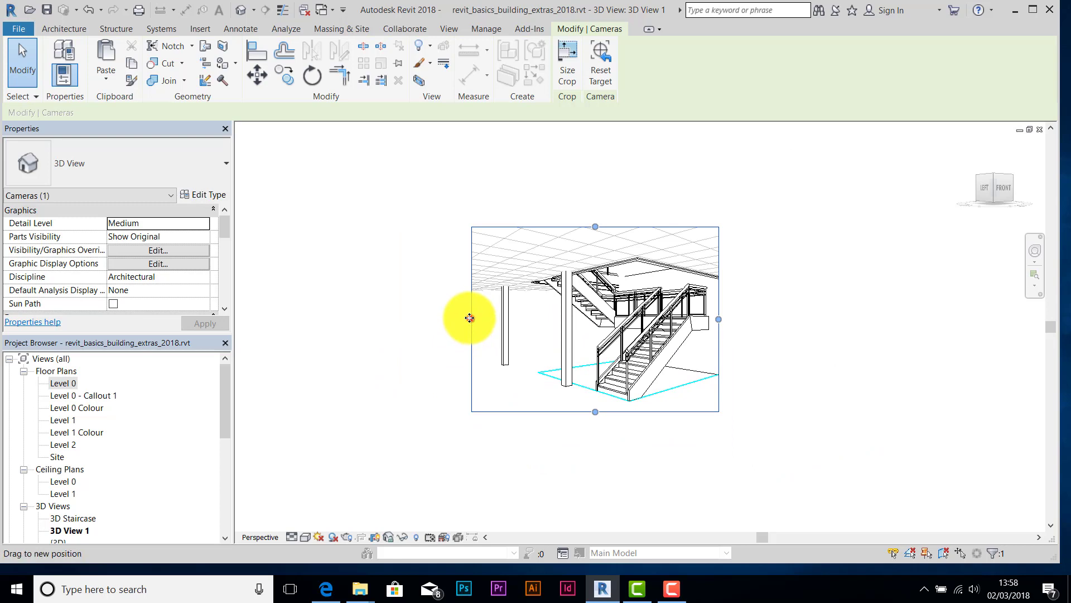
left_click_drag(472, 320, 318, 320)
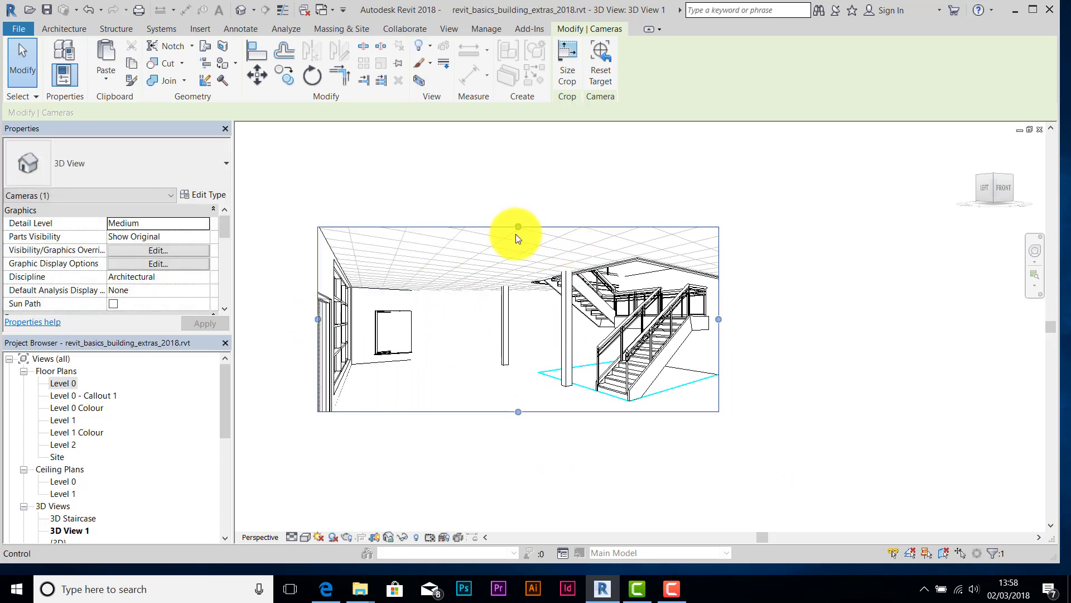
left_click_drag(519, 226, 519, 209)
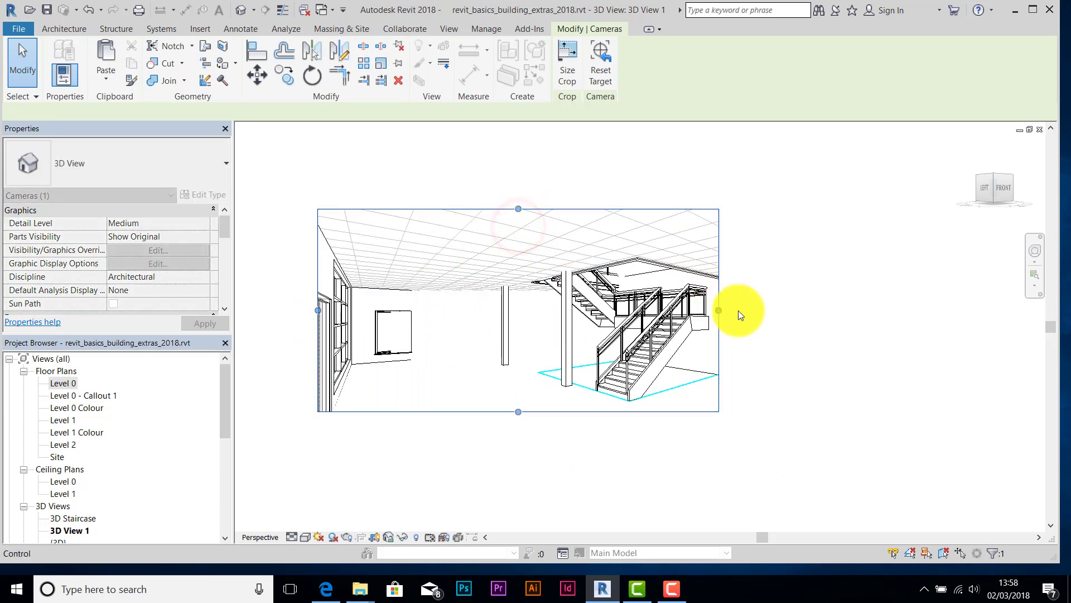
left_click_drag(719, 310, 869, 310)
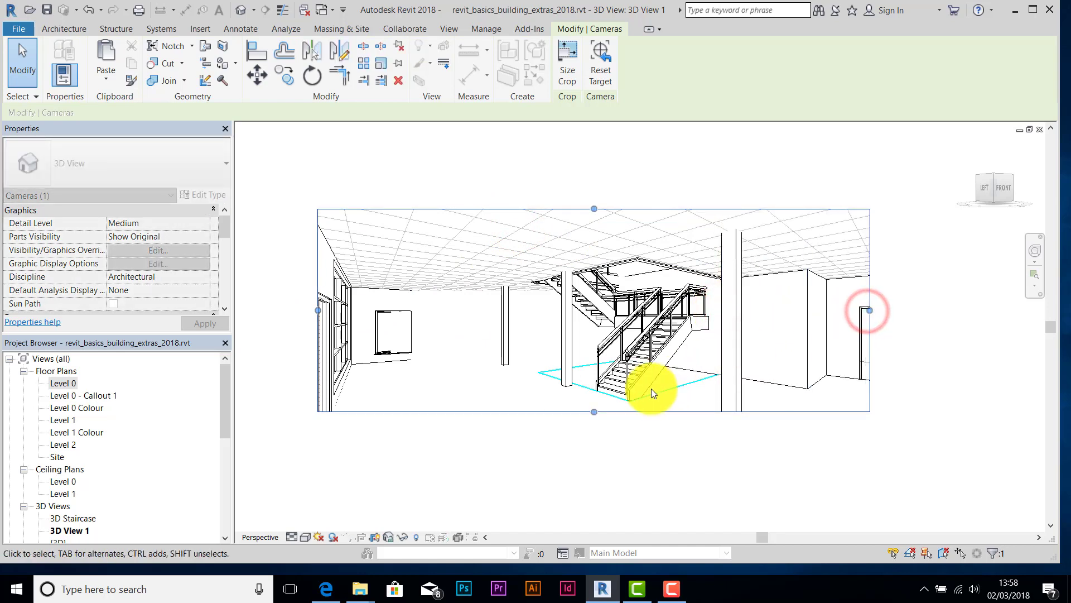
left_click_drag(593, 412, 591, 462)
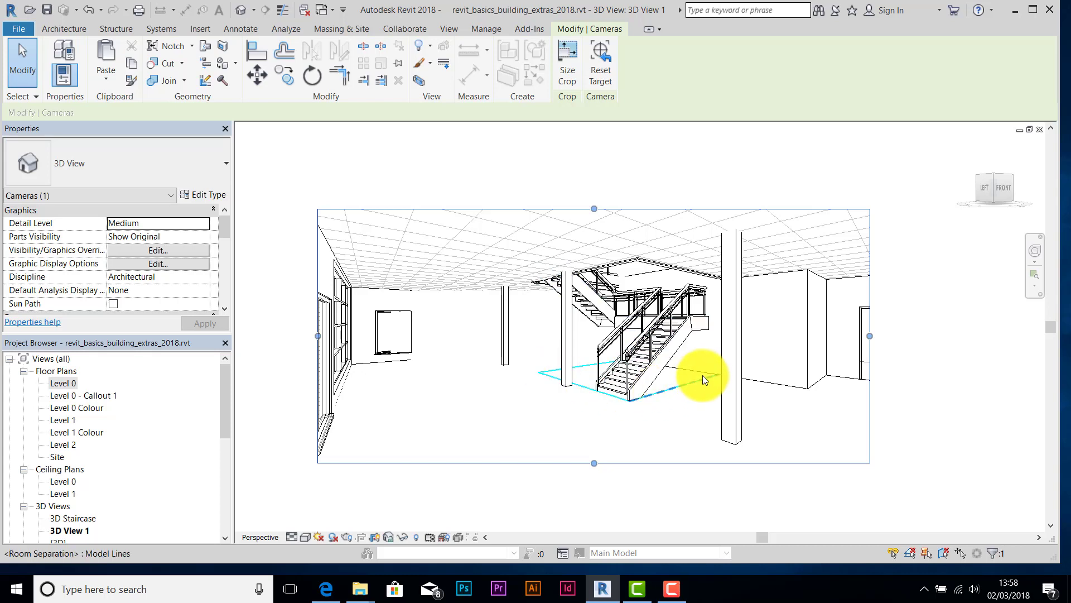
- Hide the Room Separation Lines category in 3D View 1
right_click(551, 376)
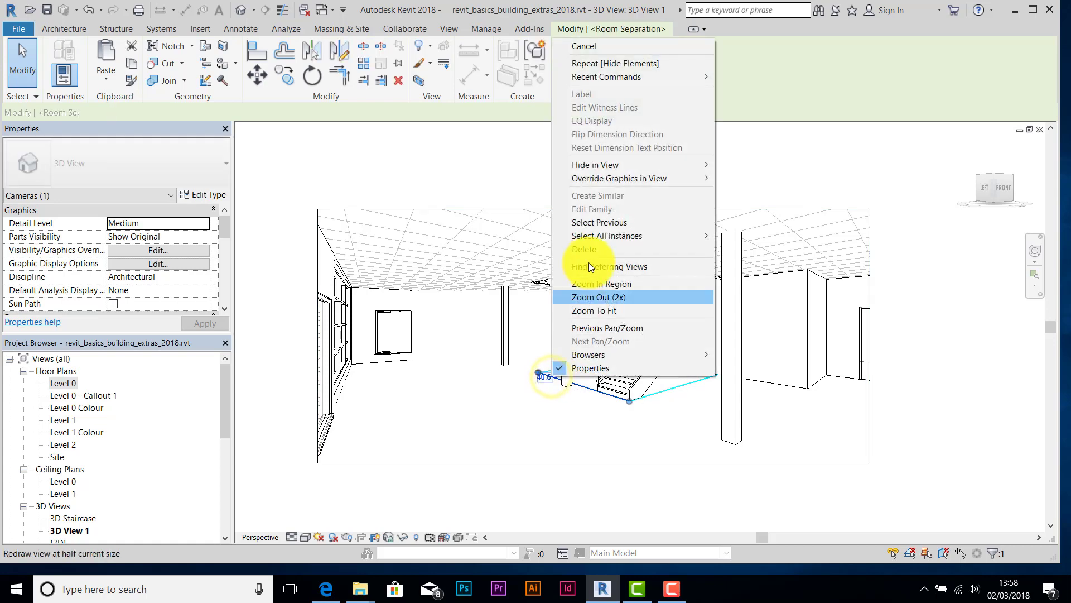
mouse_move(617, 166)
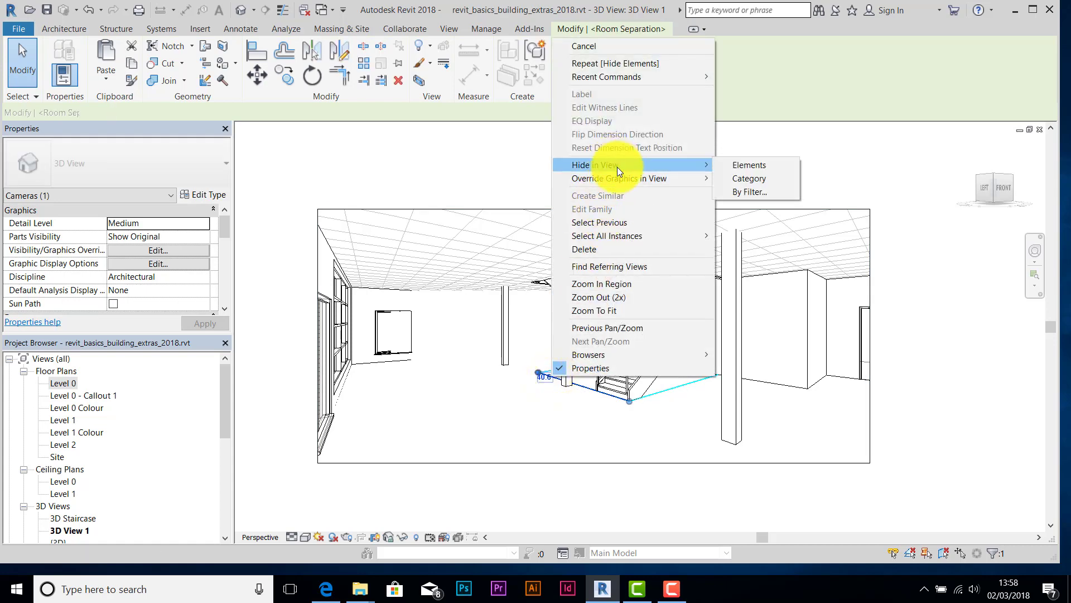
left_click(755, 181)
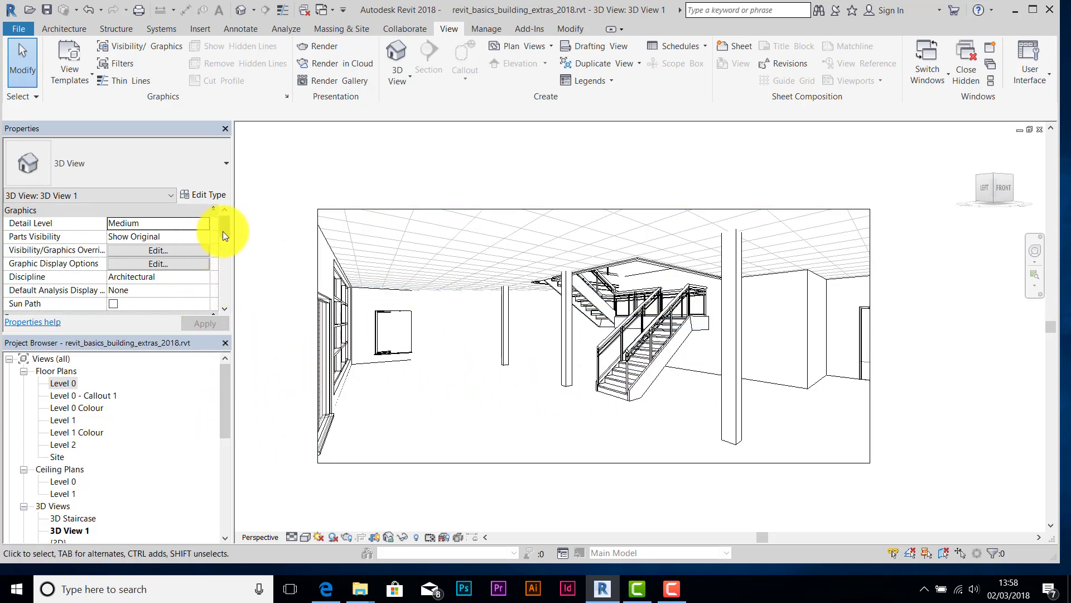
- Uncheck Far Clip Active under the camera's Extents properties and apply it
left_click_drag(223, 231, 225, 260)
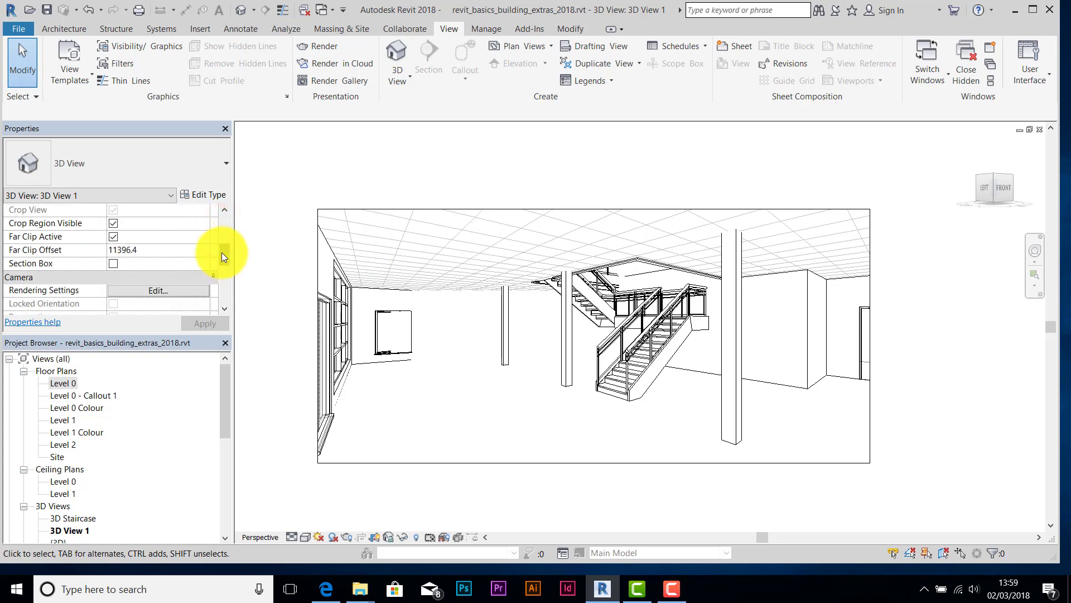
left_click(113, 238)
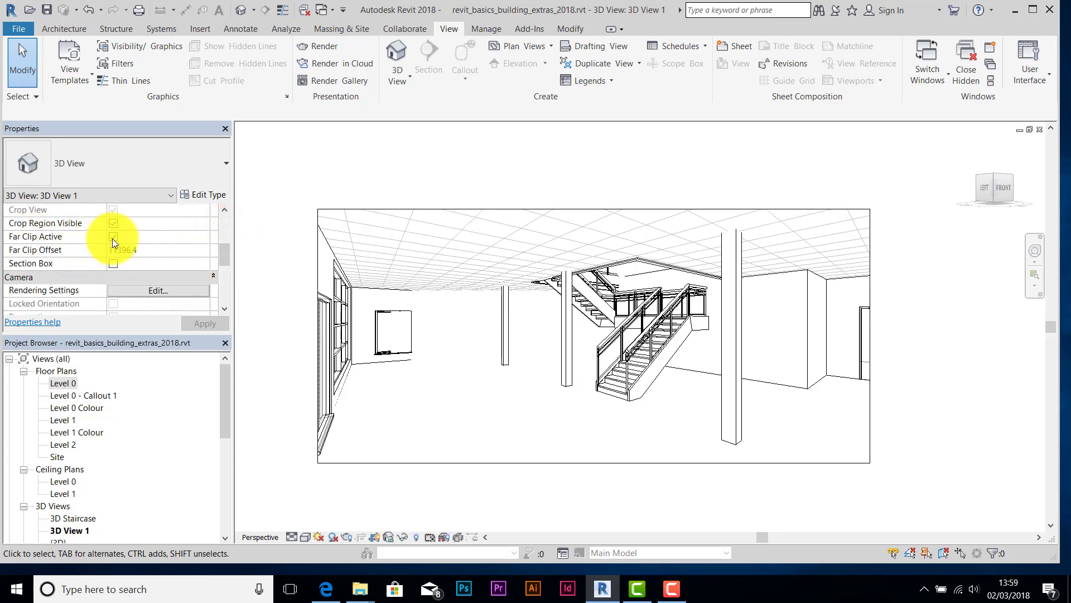
left_click(112, 239)
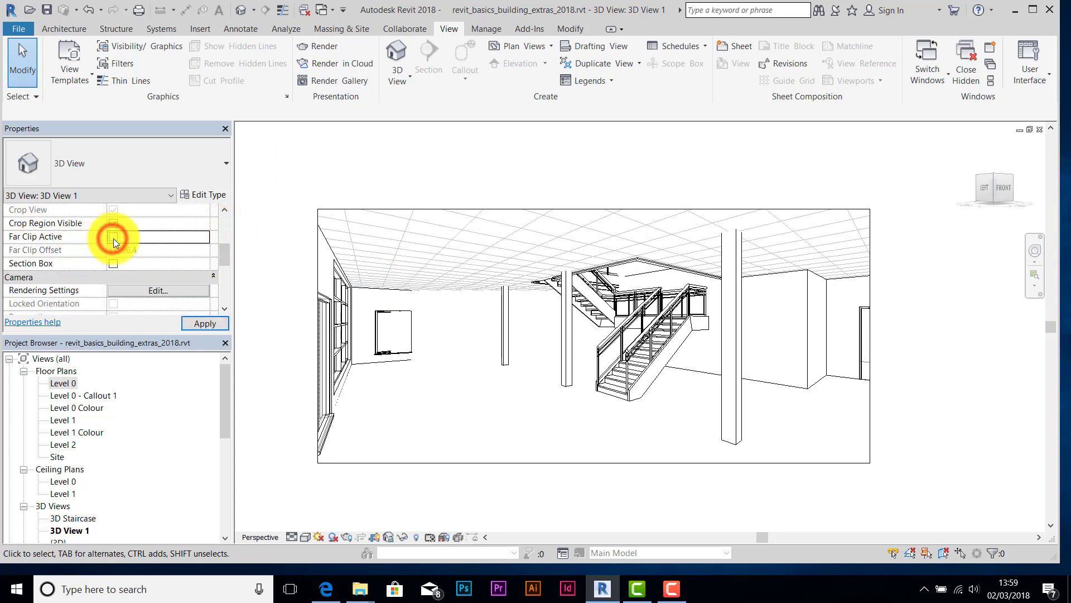
left_click(210, 324)
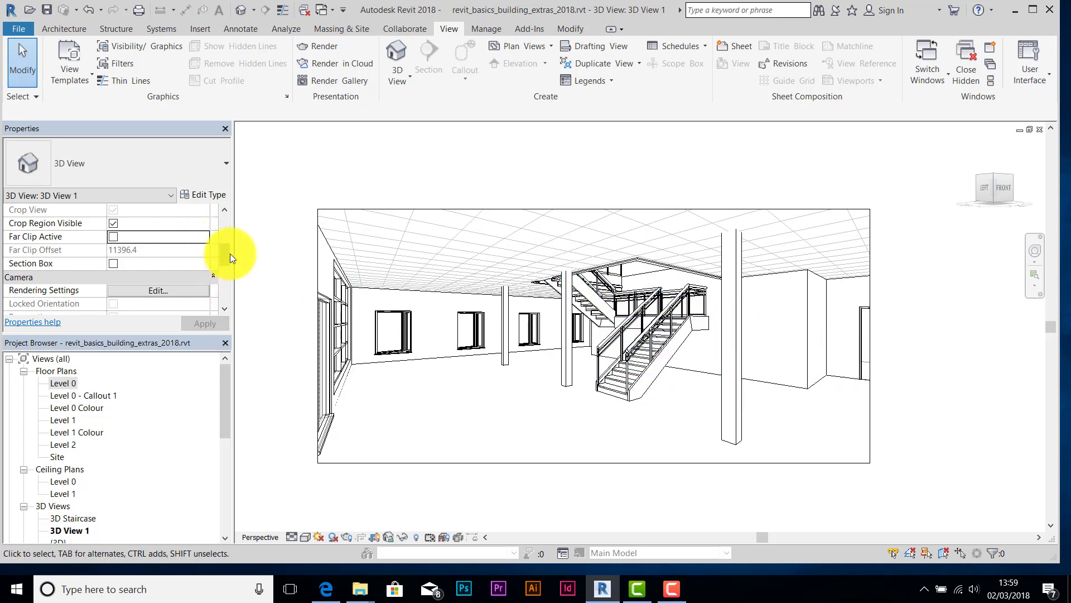
left_click_drag(230, 253, 233, 295)
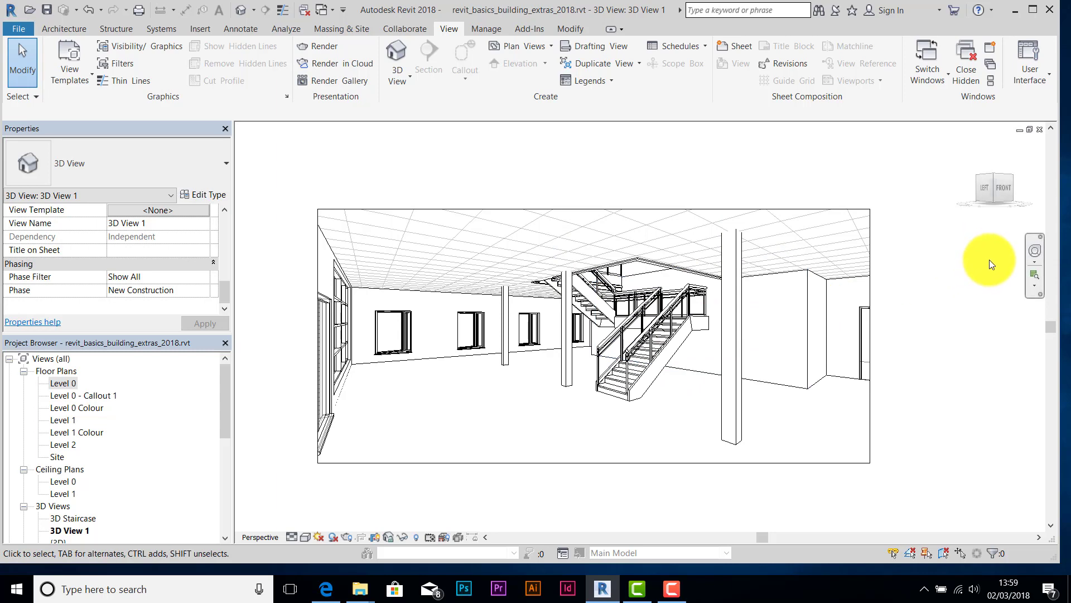
- Widen the camera's field of view with the navigation wheel's Increase/Decrease Focal Length
left_click(1036, 251)
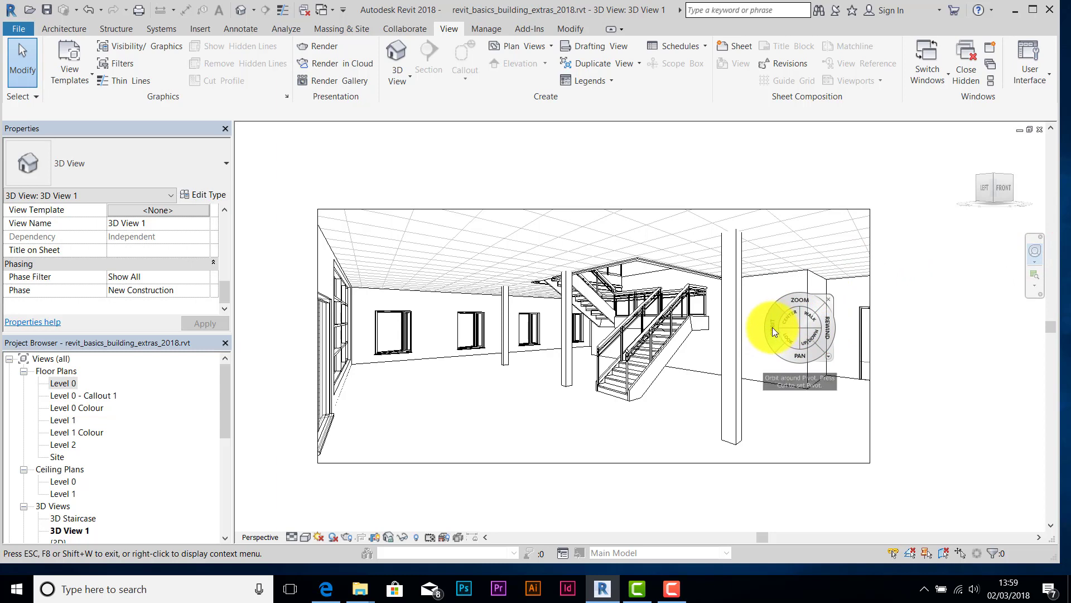
right_click(772, 327)
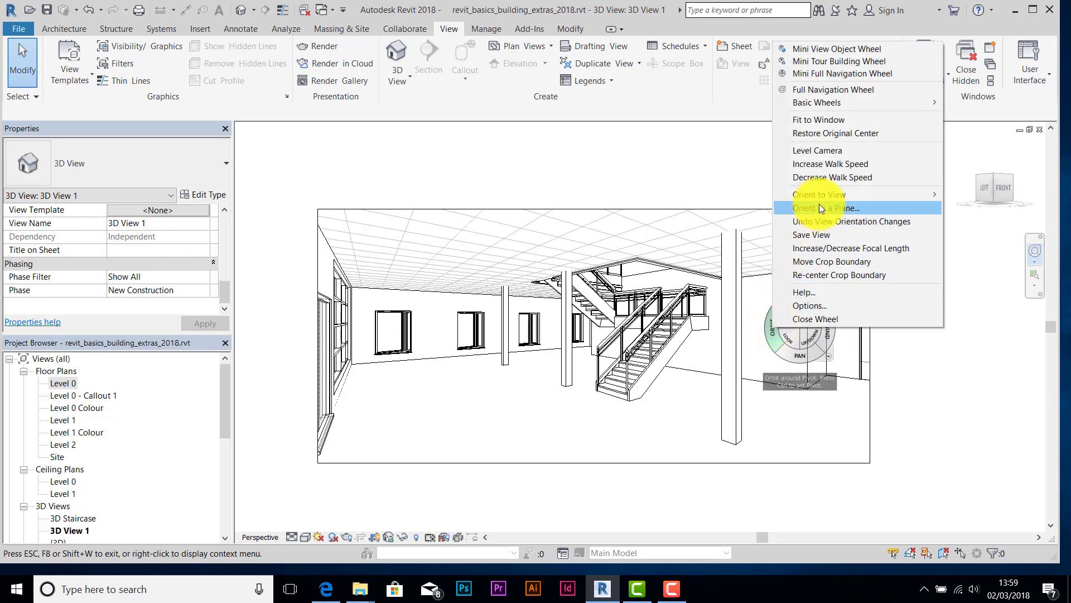
left_click(840, 249)
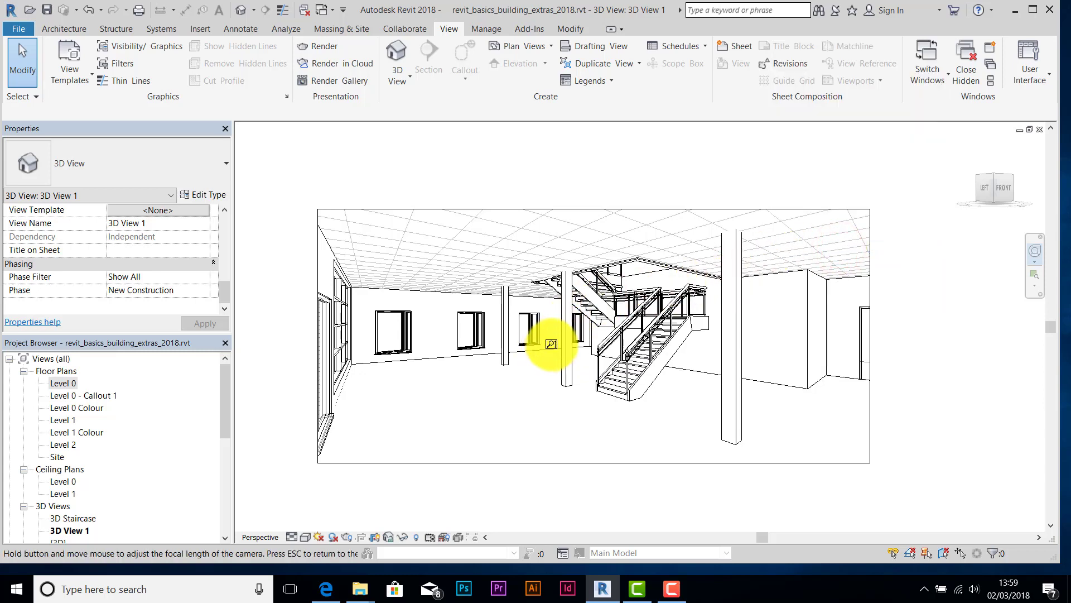
left_click_drag(553, 350, 627, 375)
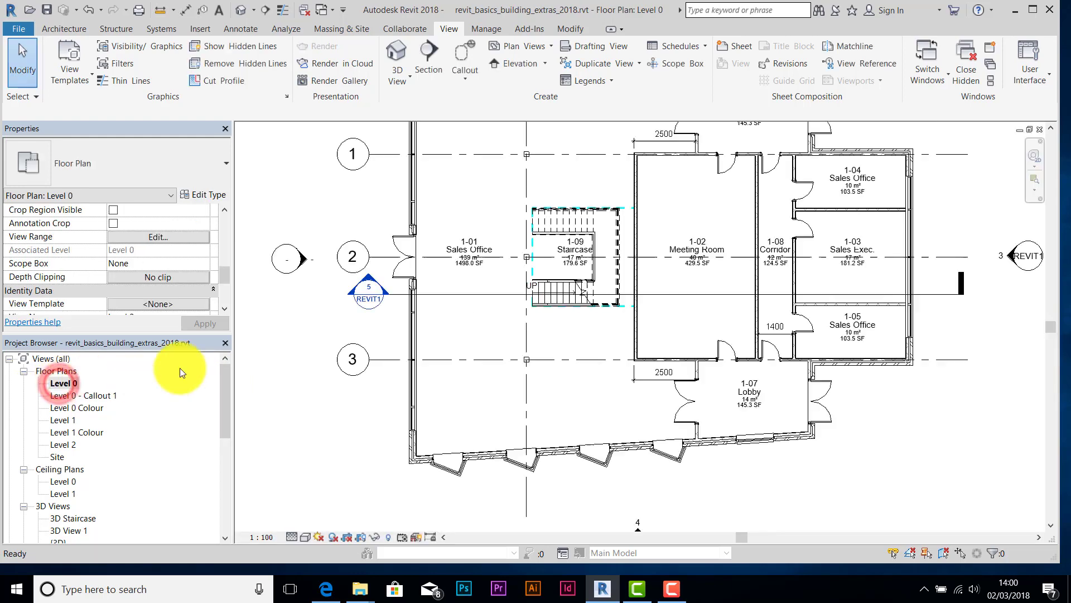
- Turn the sun path on in the Level 0 plan using the project's location, date and time
scroll(299, 340, "down", 2)
scroll(397, 317, "down", 1)
middle_click_drag(397, 317, 485, 334)
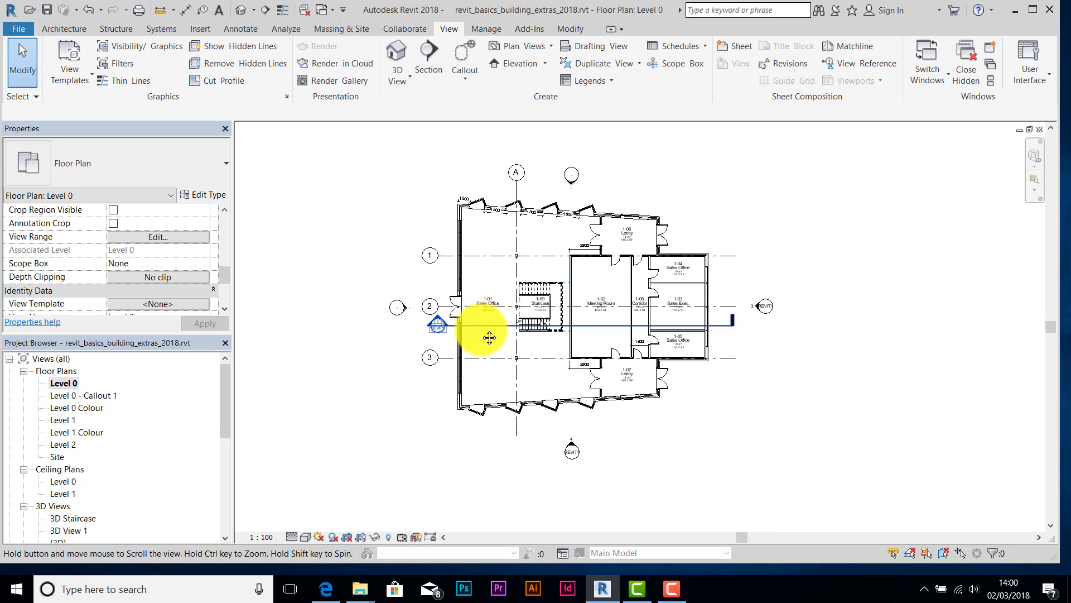
left_click(320, 540)
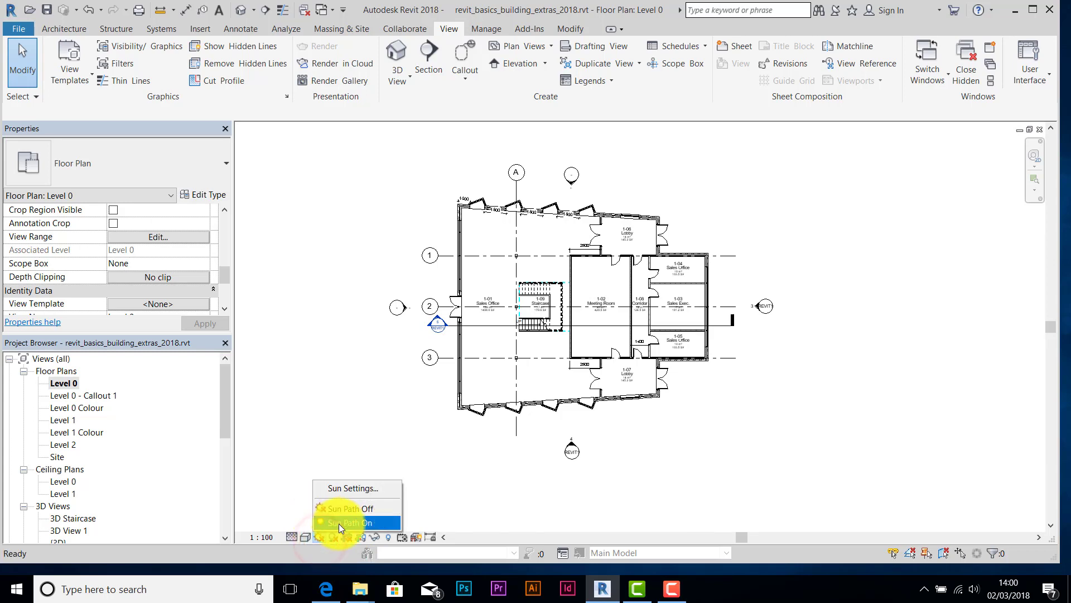
left_click(339, 524)
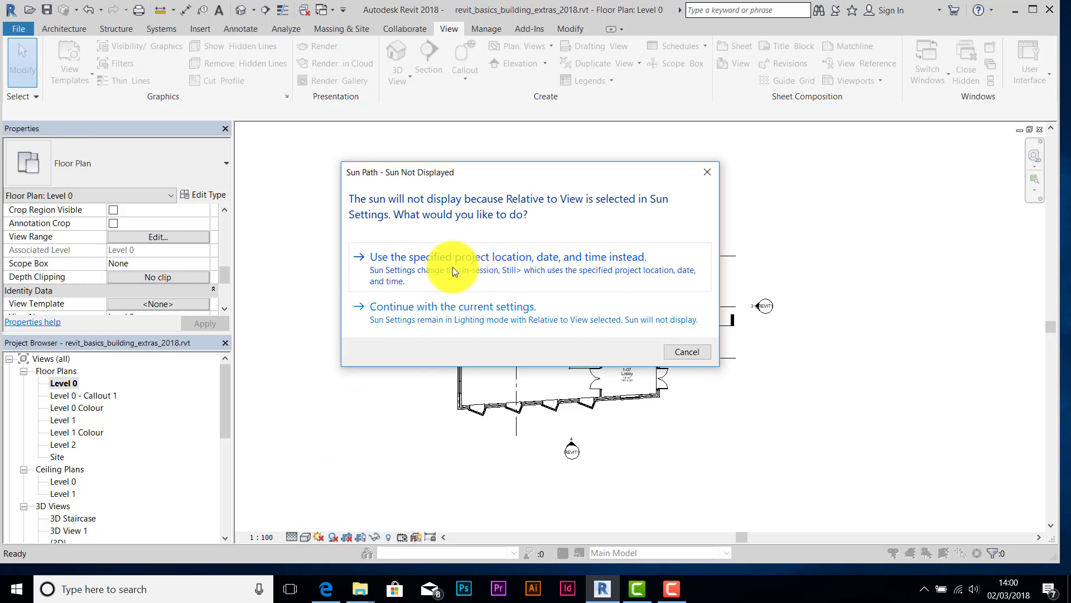
left_click(491, 270)
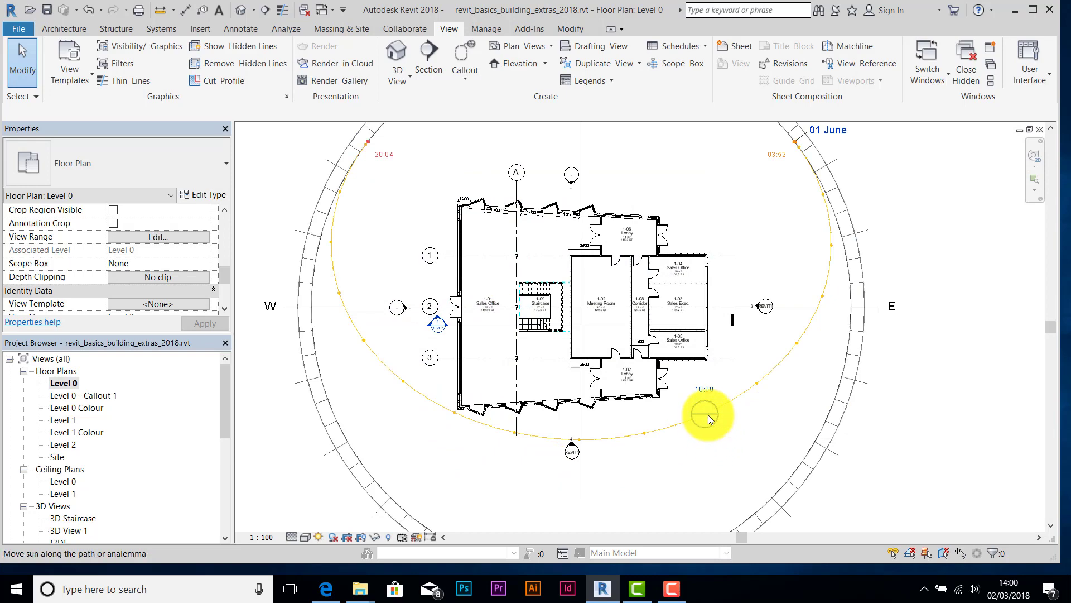
- Drag the sun path's date arc and sun handle until the date reads 02 March at 14:00
left_click(722, 402)
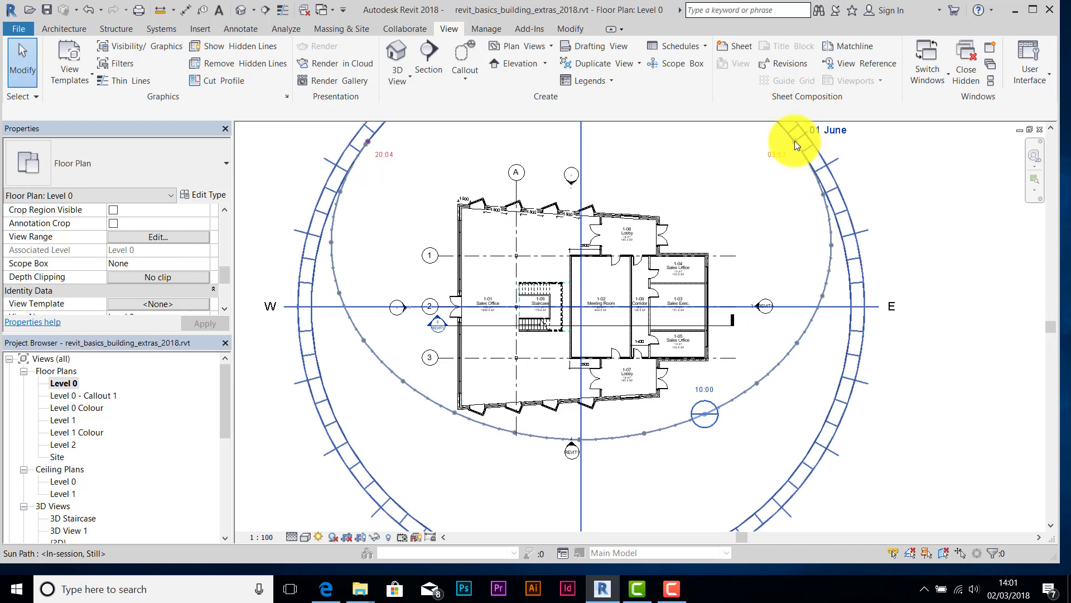
left_click(394, 374)
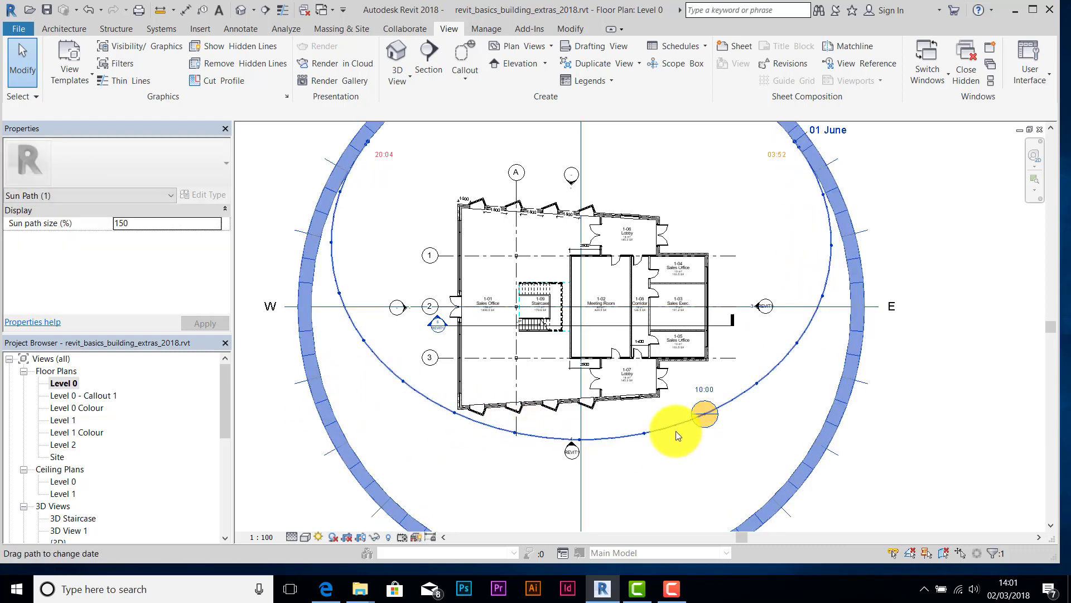
mouse_move(675, 427)
left_mouse_down()
mouse_move(706, 450)
mouse_move(751, 424)
mouse_move(767, 431)
mouse_move(885, 259)
mouse_move(848, 354)
mouse_move(803, 411)
mouse_move(799, 393)
mouse_move(817, 425)
mouse_move(802, 388)
mouse_move(820, 414)
mouse_move(800, 400)
mouse_move(807, 479)
mouse_move(792, 441)
mouse_move(794, 413)
mouse_move(824, 502)
mouse_move(803, 497)
mouse_move(776, 523)
mouse_move(735, 535)
mouse_move(764, 544)
mouse_move(818, 524)
mouse_move(784, 498)
mouse_move(771, 538)
mouse_move(772, 525)
left_mouse_up()
scroll(784, 510, "down", 1)
middle_click_drag(865, 489, 749, 394)
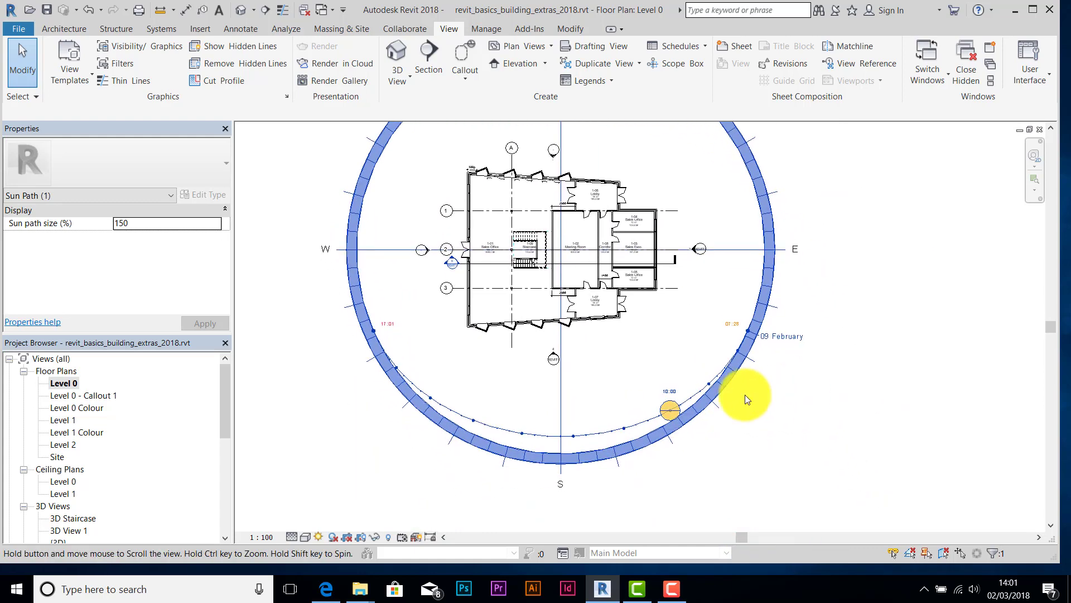
scroll(706, 400, "up", 2)
left_click_drag(663, 411, 388, 413)
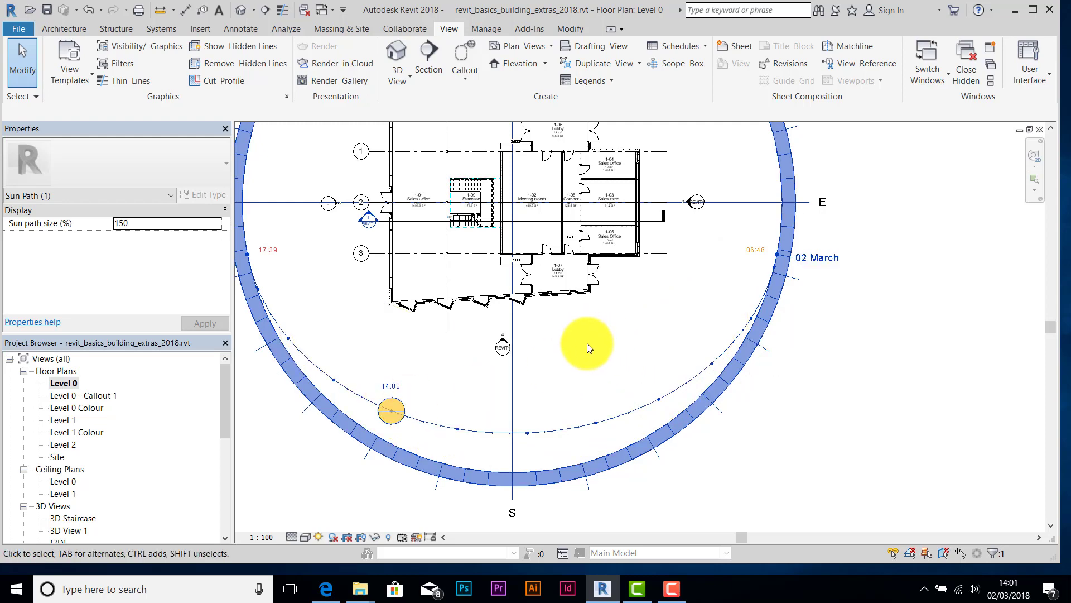
scroll(587, 343, "down", 1)
middle_click_drag(605, 342, 669, 366)
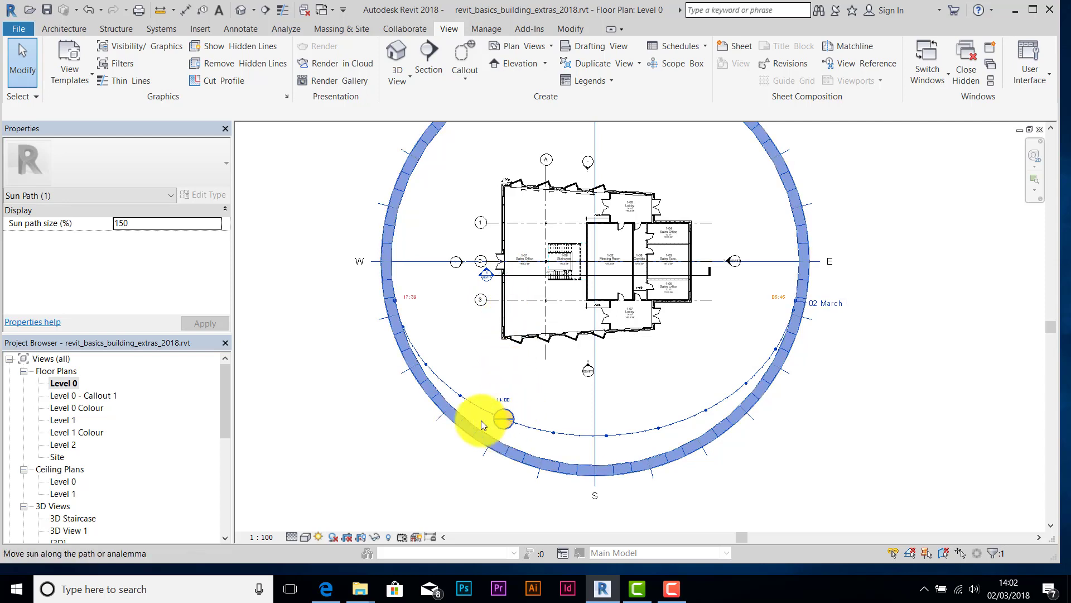
- Drag the sun along the 02 March path to 15:00, then deselect the sun path
left_click(504, 424)
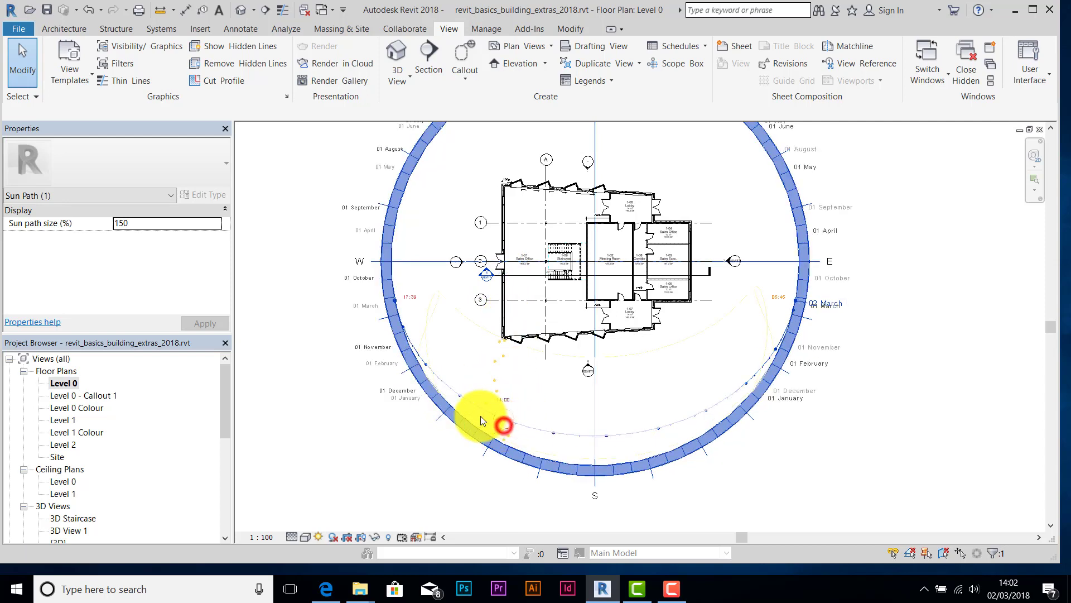
left_click_drag(481, 416, 429, 364)
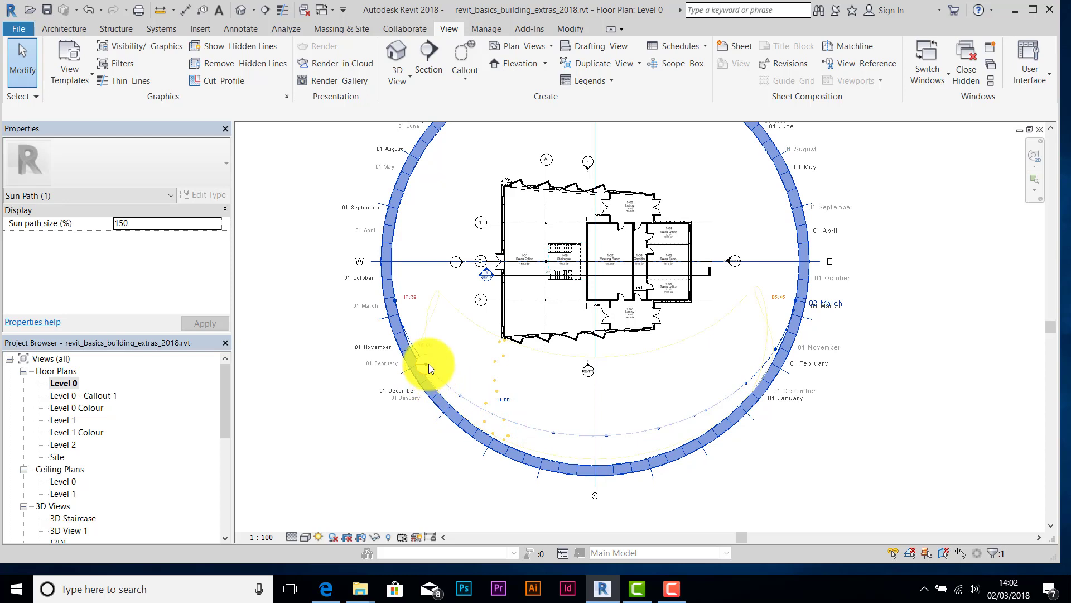
left_click_drag(428, 364, 429, 363)
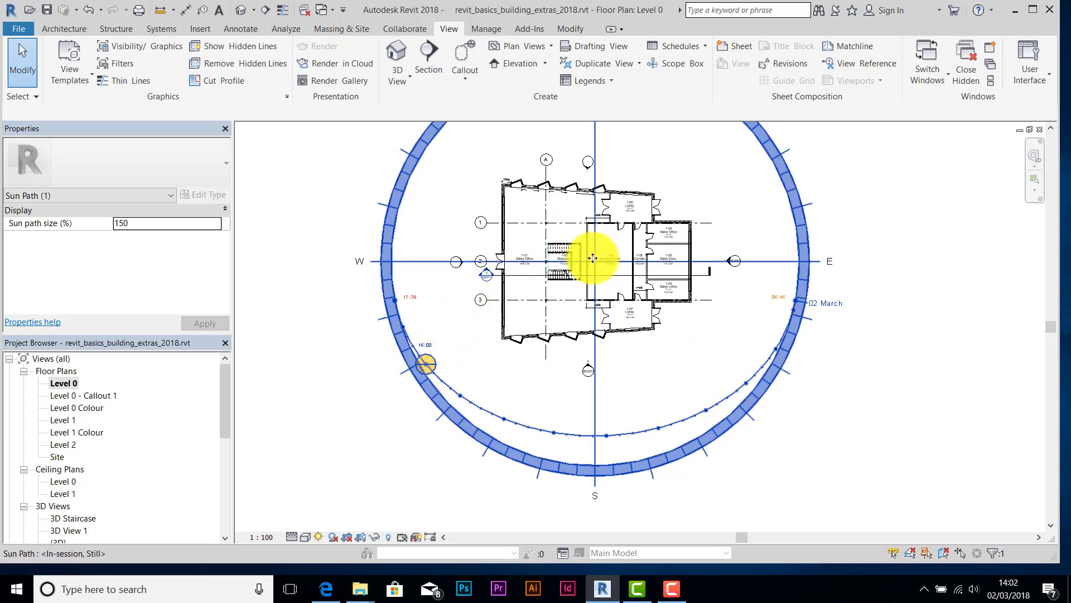
left_click(433, 363)
left_click_drag(443, 372, 454, 385)
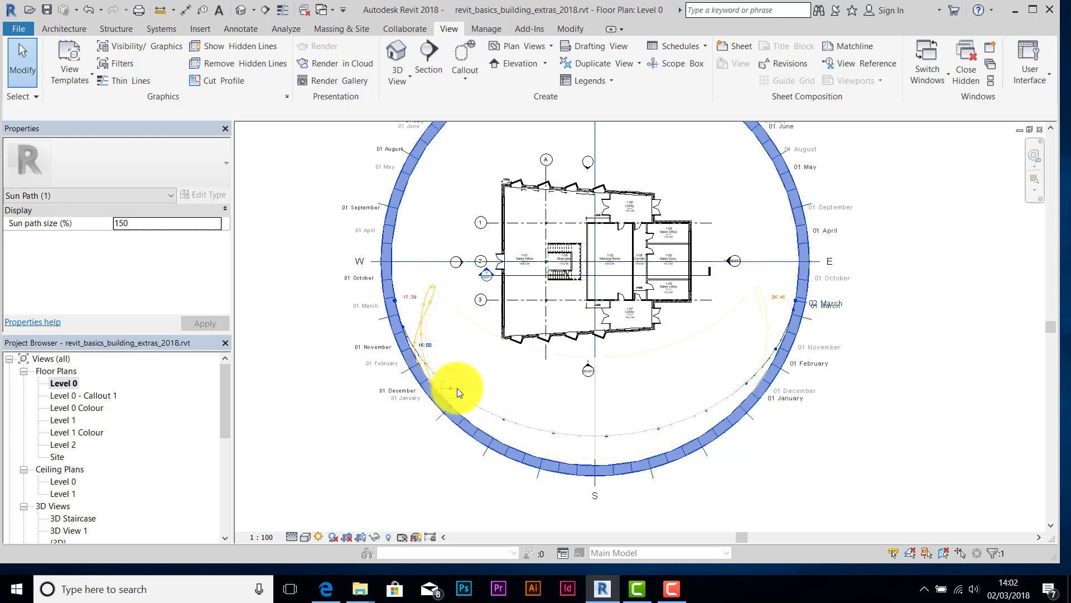
left_click(536, 384)
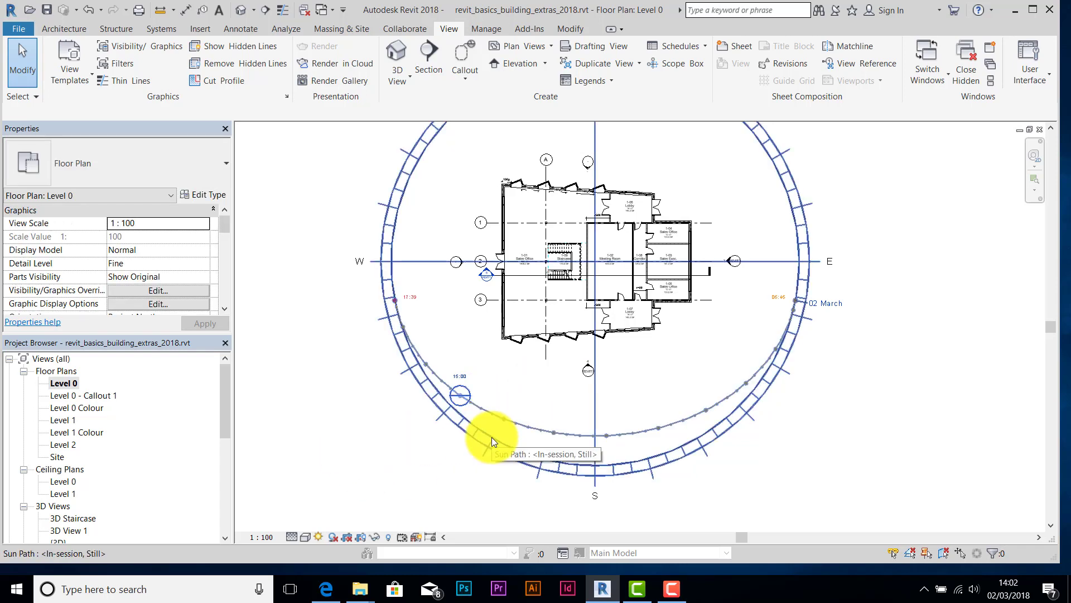
- Turn shadows on and off again, then switch the sun path off
left_click(332, 540)
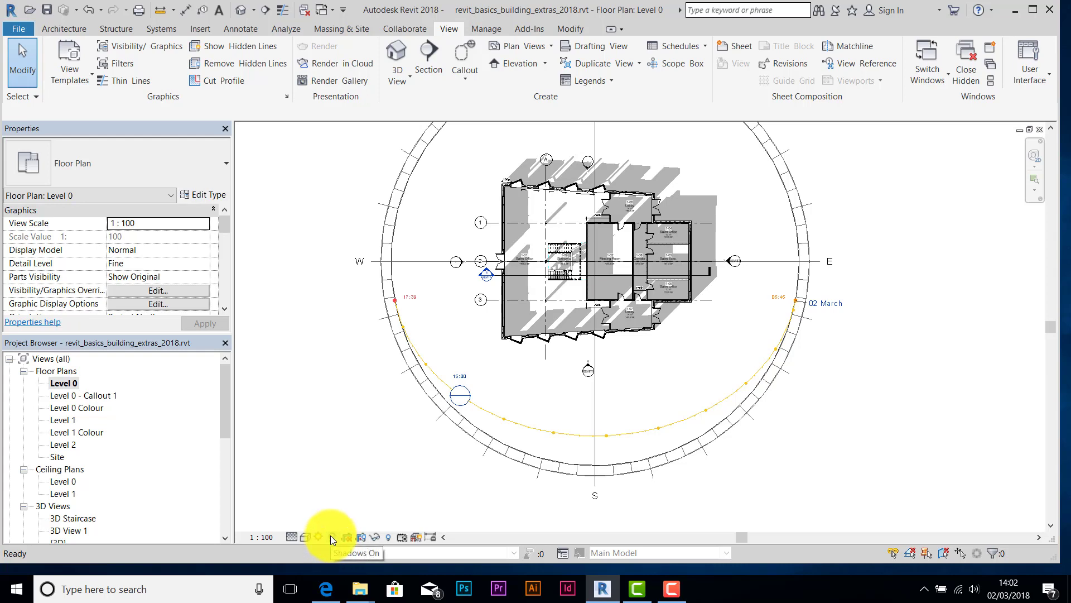
left_click(330, 538)
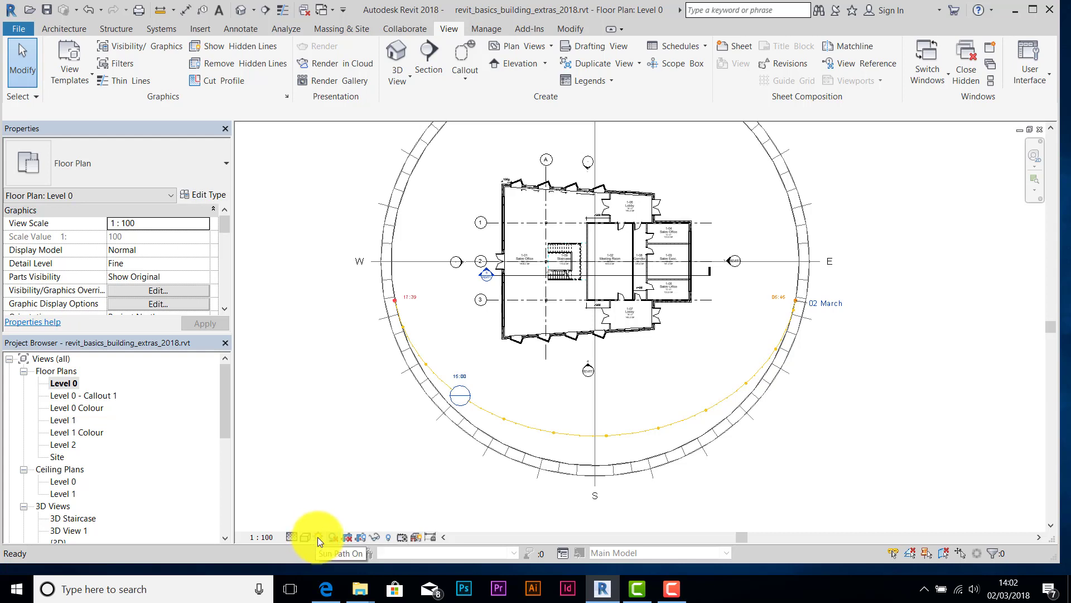
left_click(318, 537)
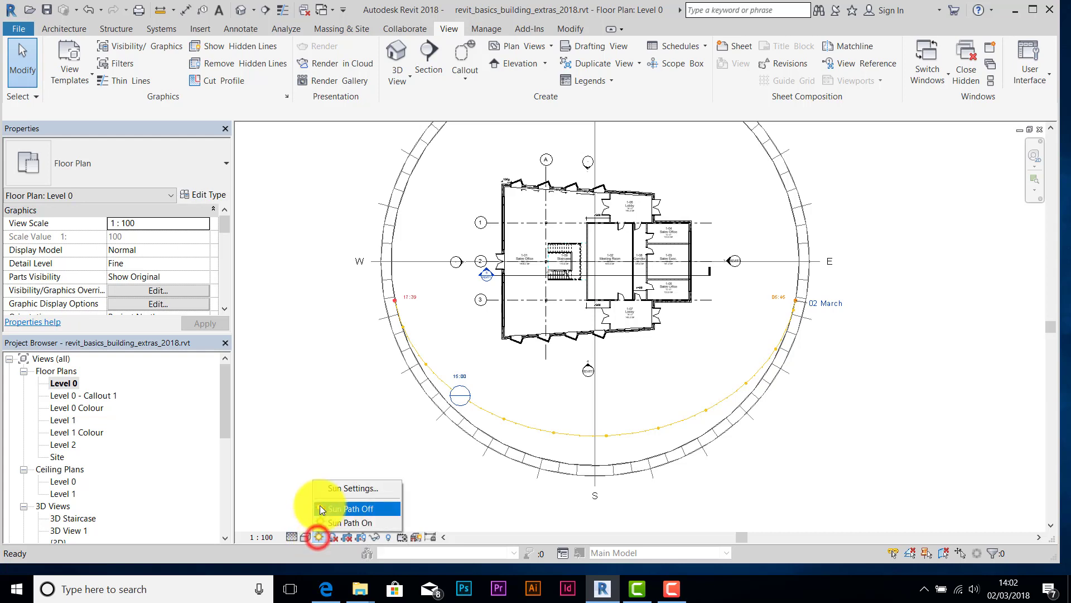
left_click(323, 507)
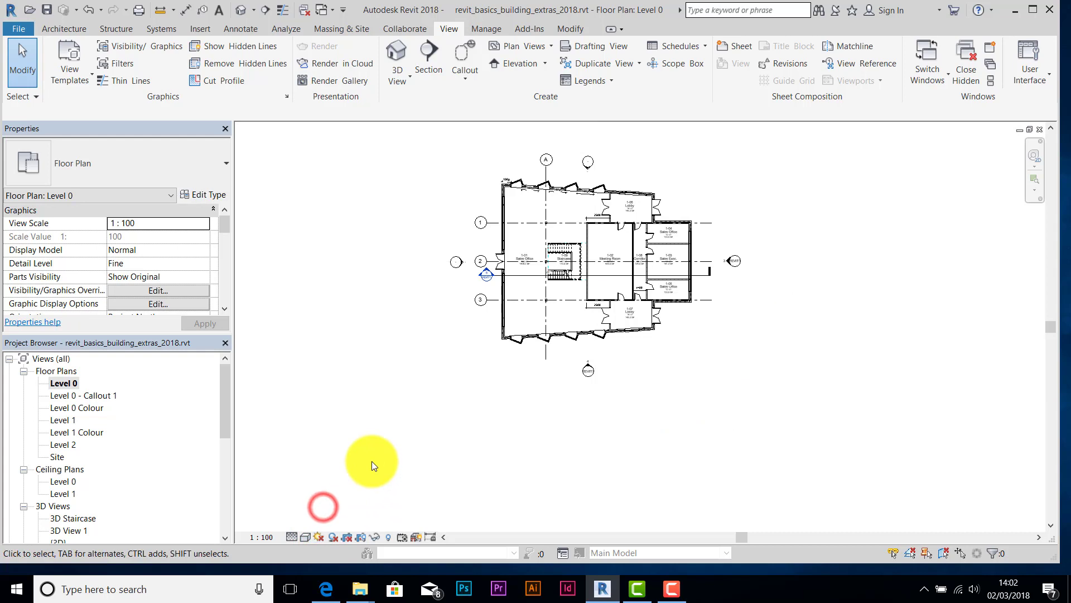
- Toggle the sun path back on, then switch it off again in the Level 0 plan
left_click(316, 537)
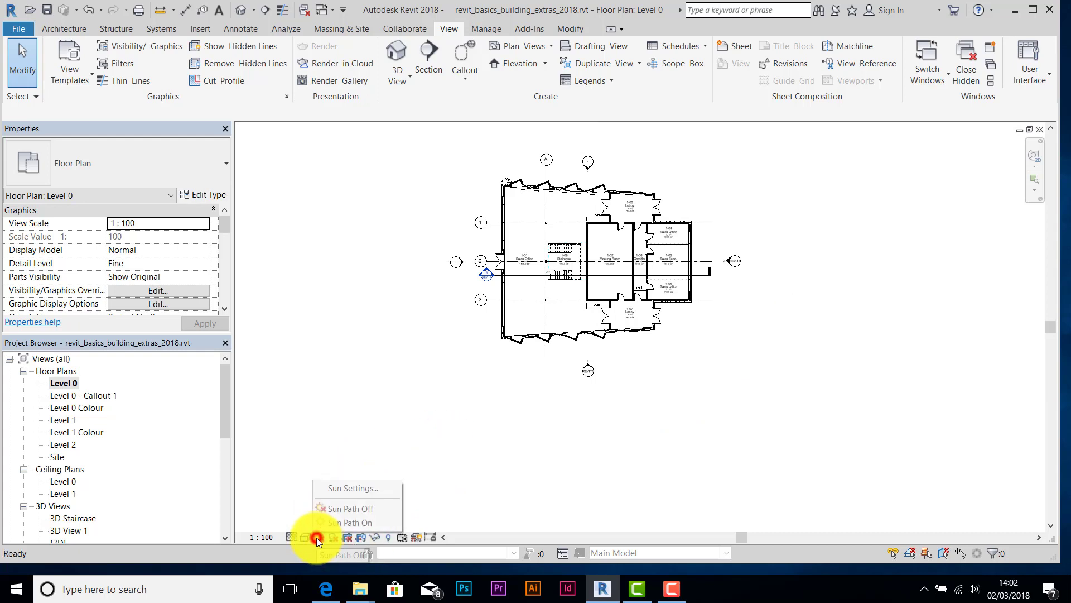
left_click(330, 519)
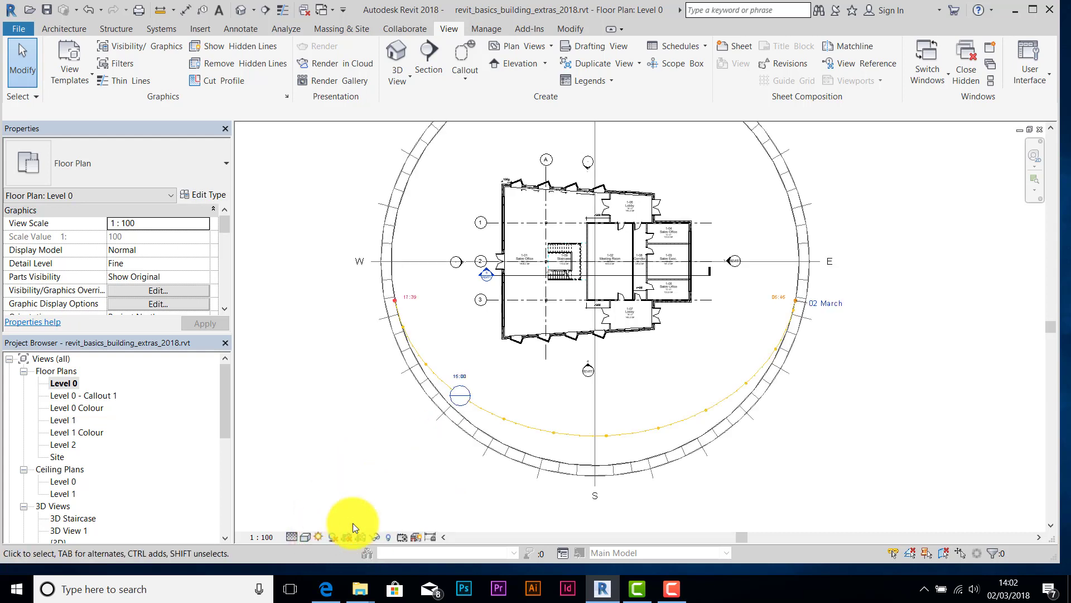
left_click(318, 537)
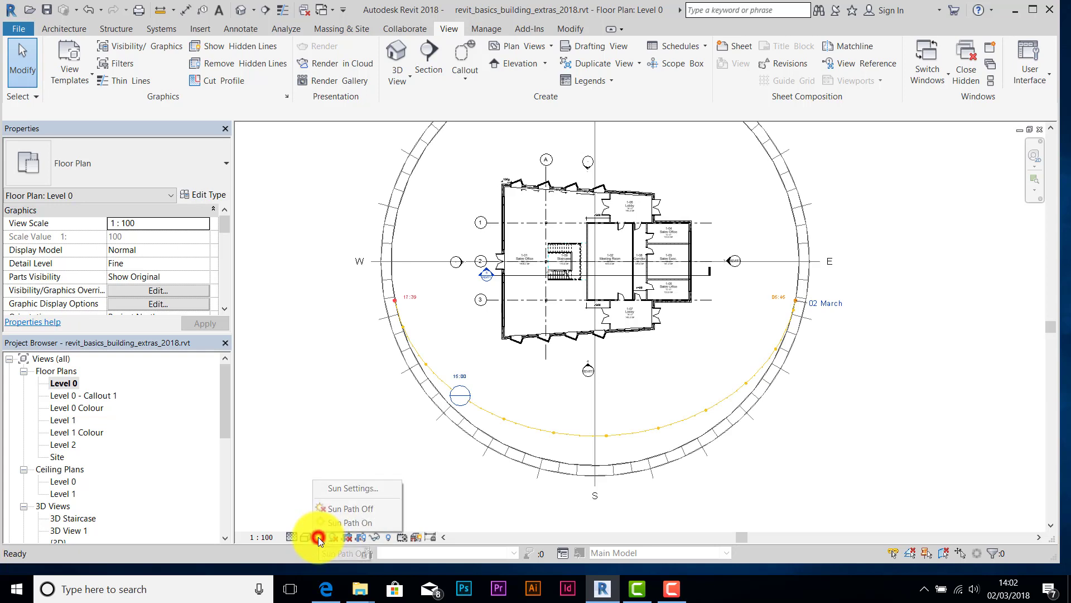
left_click(343, 524)
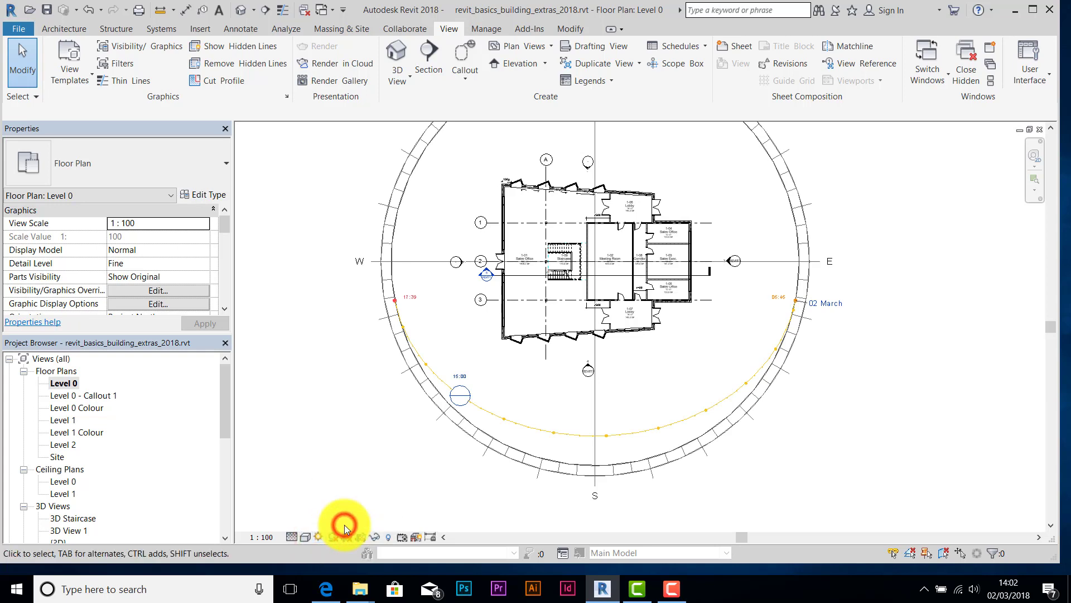
left_click(315, 539)
left_click(332, 512)
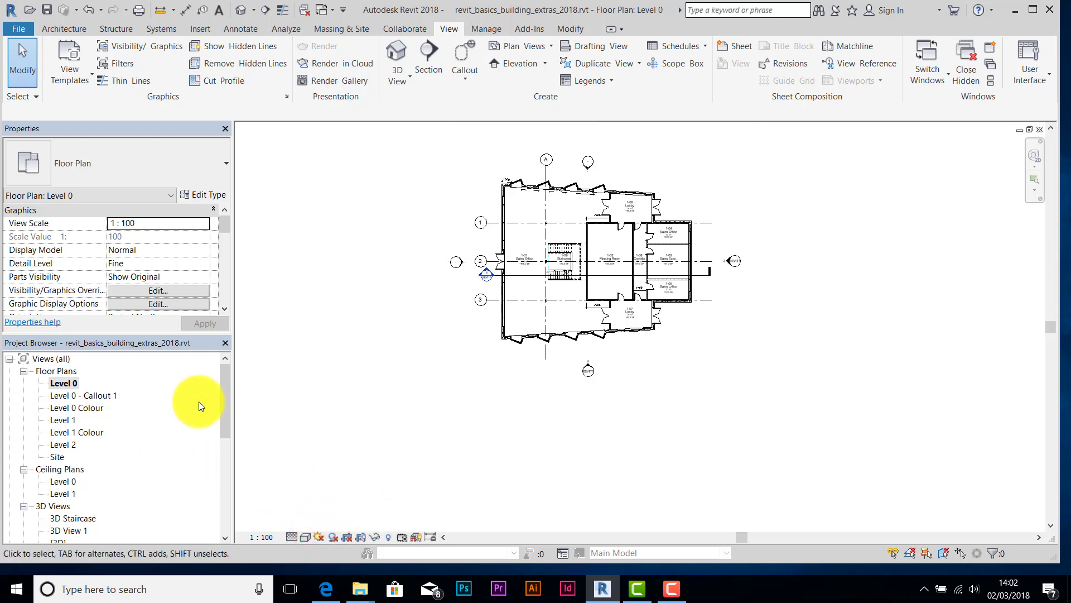
left_click_drag(226, 414, 227, 423)
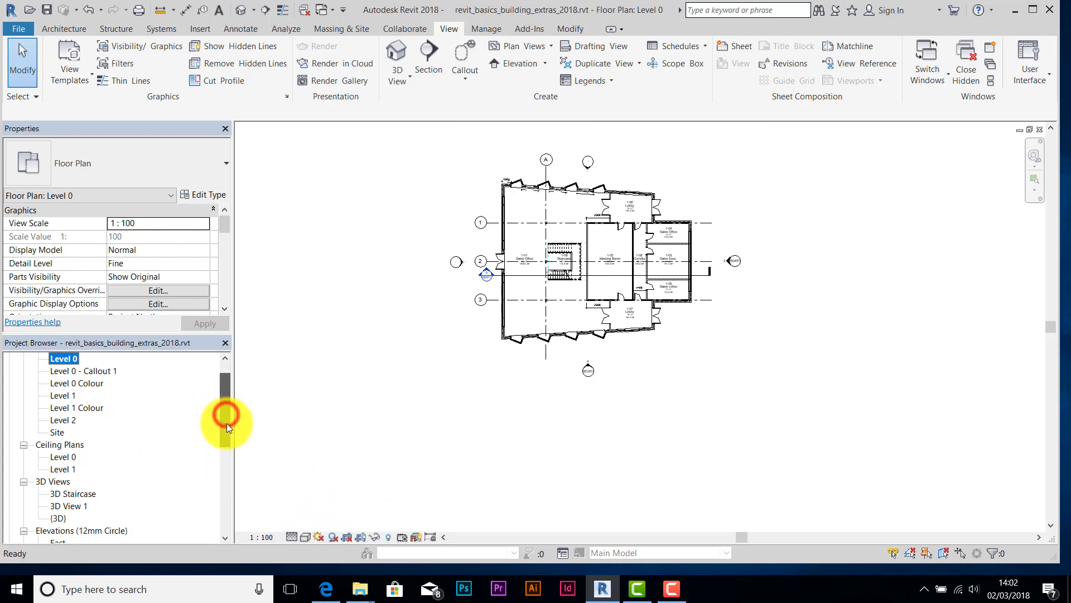
scroll(587, 275, "up", 5)
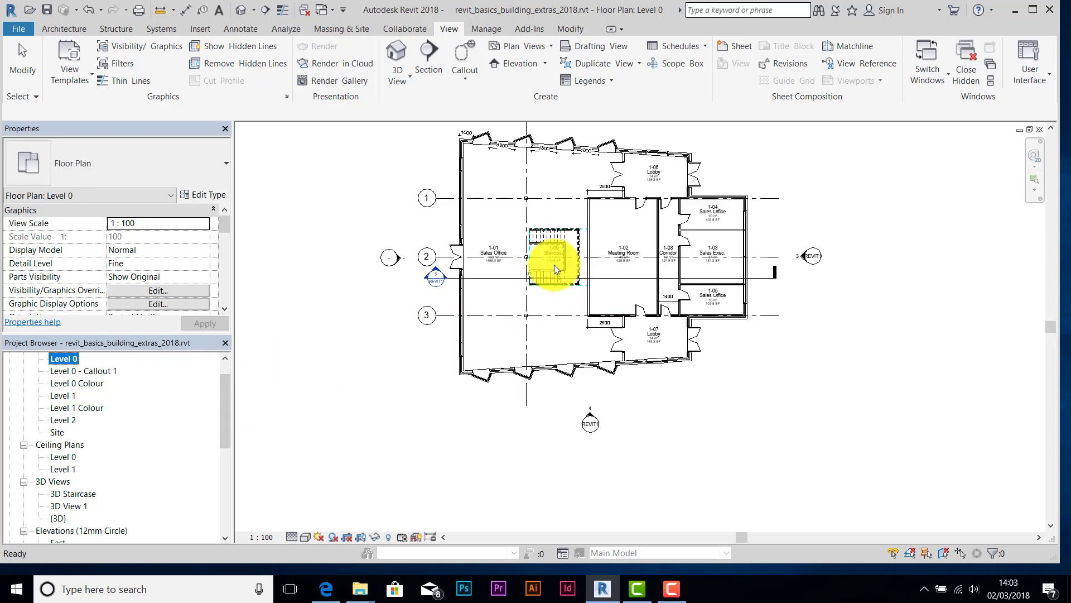
left_click(513, 312)
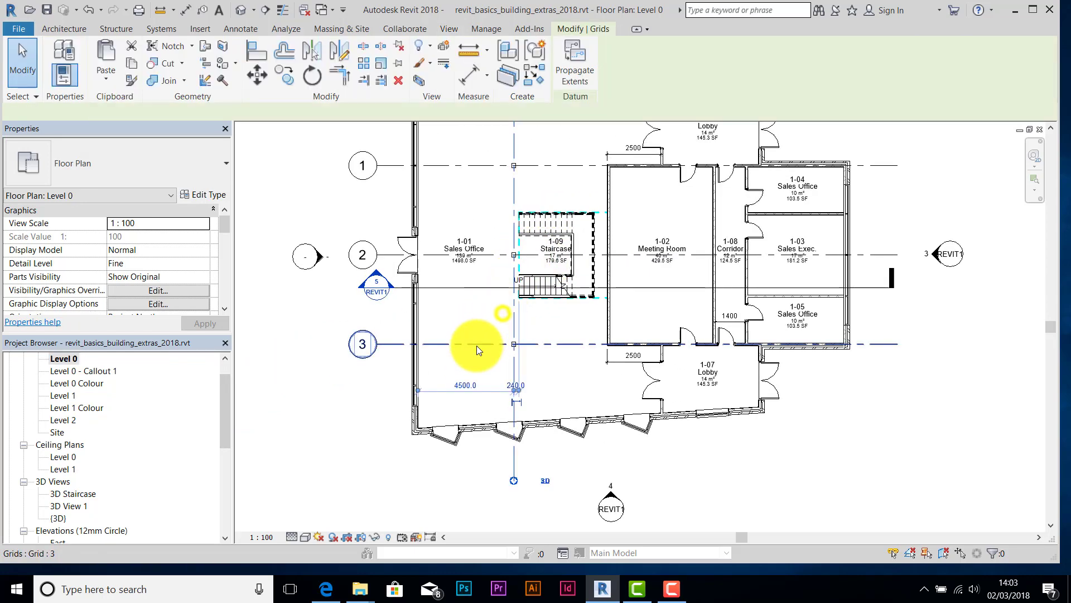
right_click(483, 346)
left_click(343, 330)
middle_click_drag(343, 331, 331, 403)
left_click(300, 387)
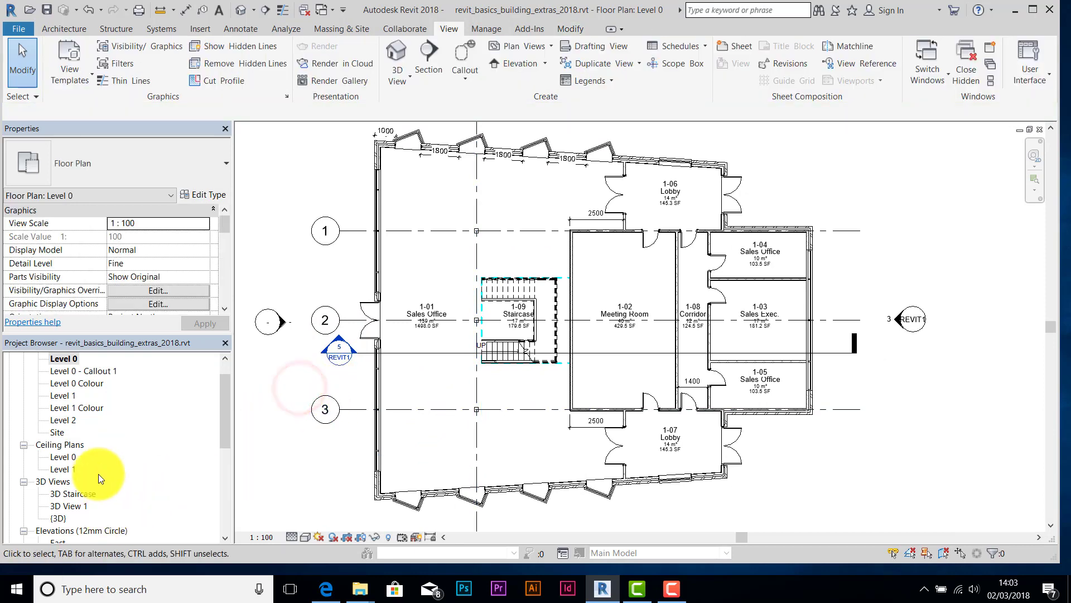
double_click(61, 518)
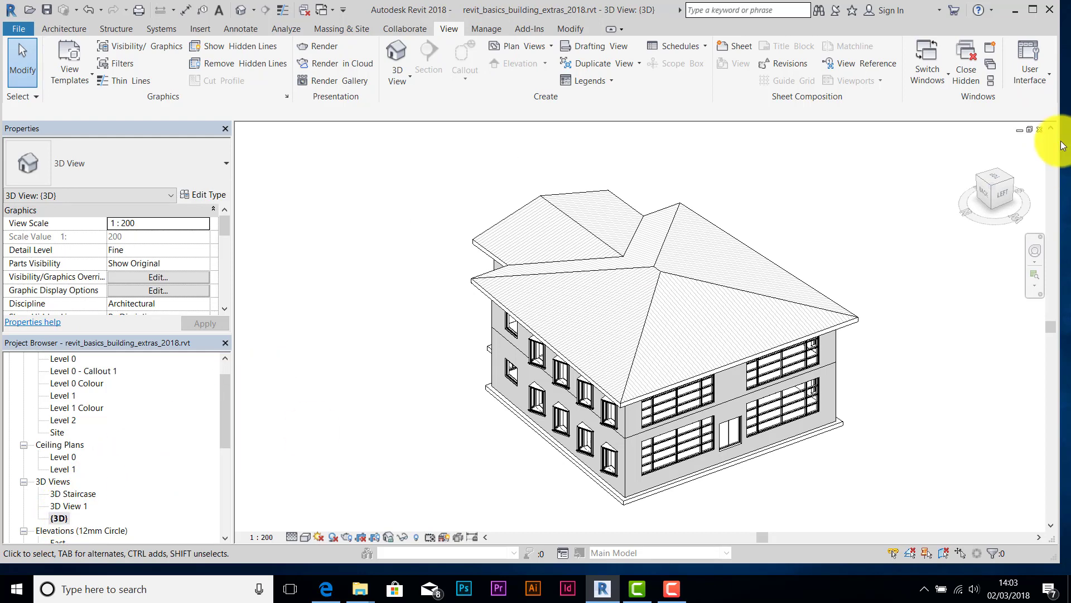
left_click(1039, 130)
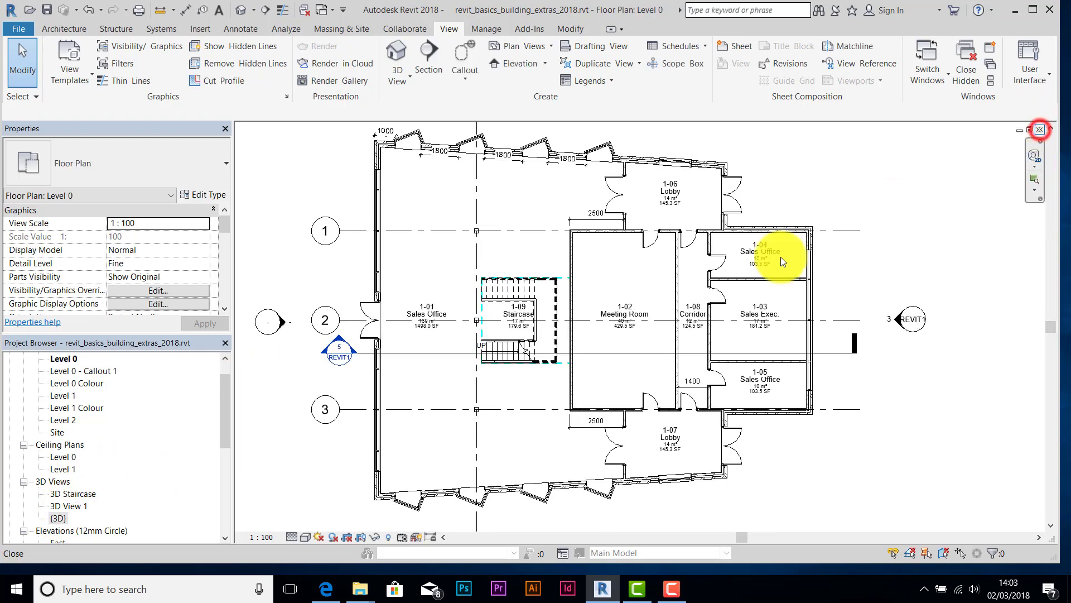
- Open 3D View 1 and tile it beside the Level 0 floor plan, resizing both windows
double_click(73, 506)
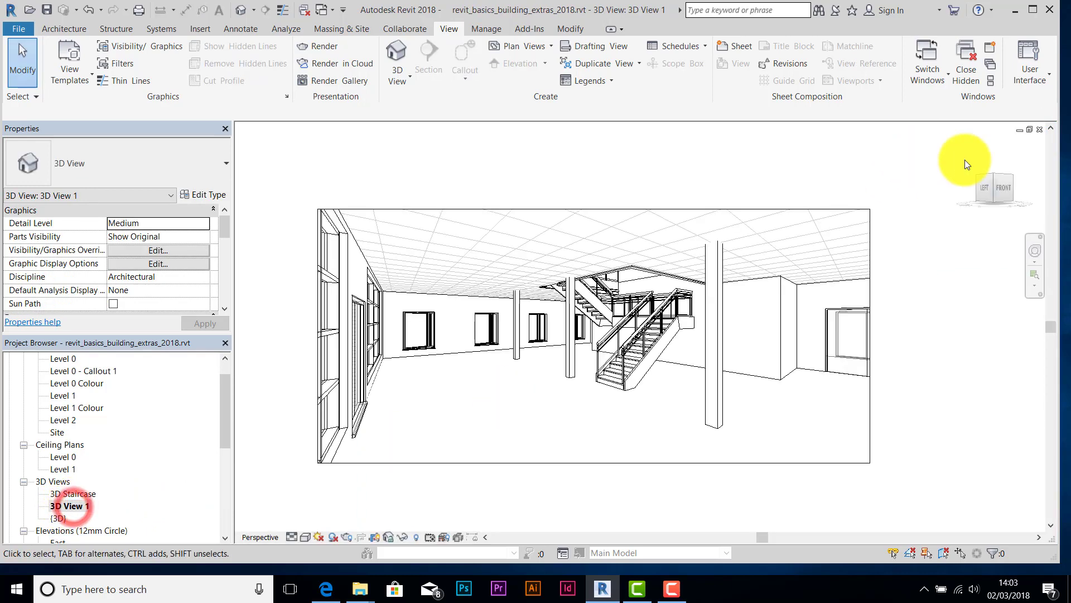
left_click(1030, 130)
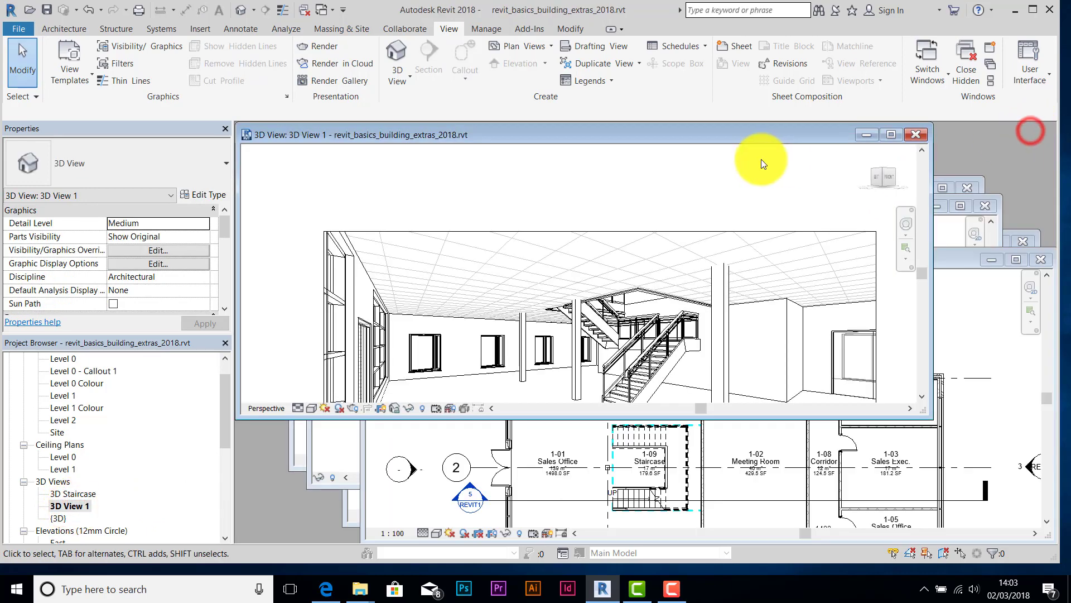
mouse_move(727, 136)
left_mouse_down()
mouse_move(749, 178)
mouse_move(729, 134)
left_mouse_up()
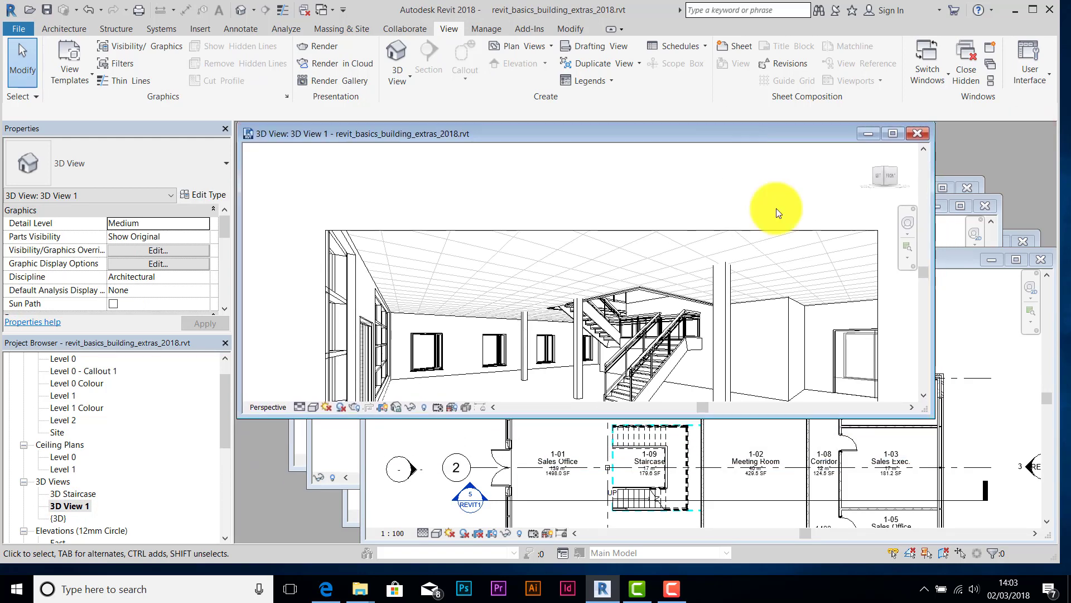
left_click_drag(930, 415, 958, 483)
left_click_drag(631, 139, 815, 138)
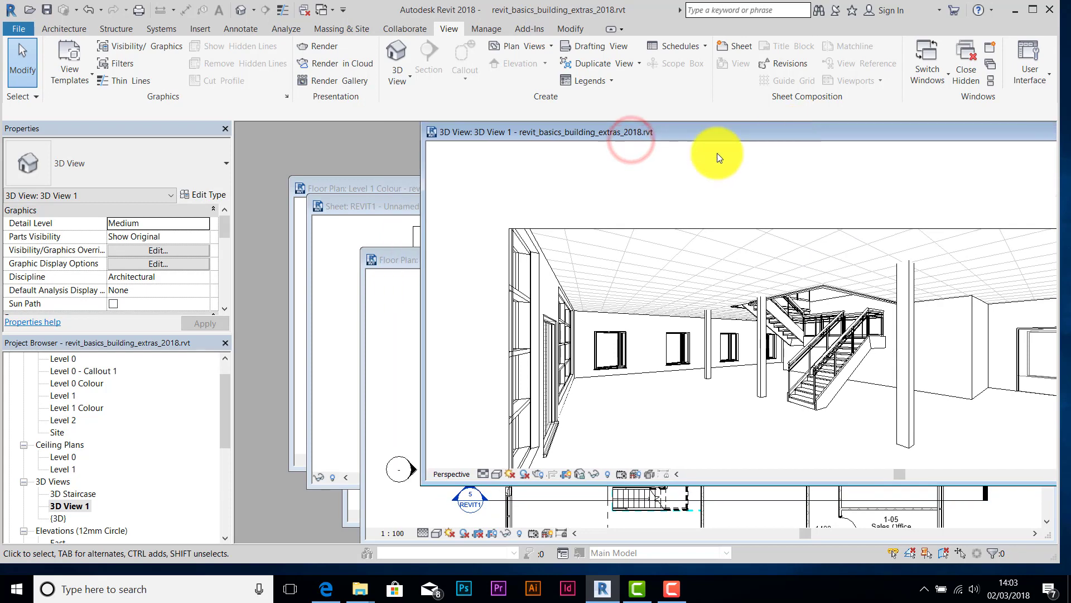
left_click(397, 260)
left_click_drag(364, 224, 268, 129)
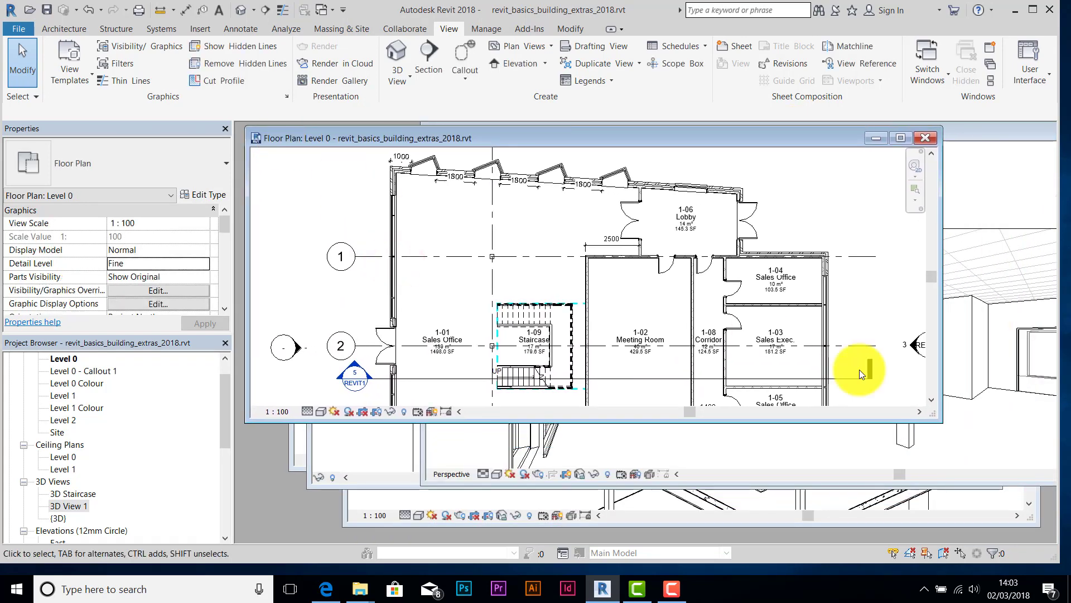
left_click_drag(941, 423, 874, 533)
left_click(965, 133)
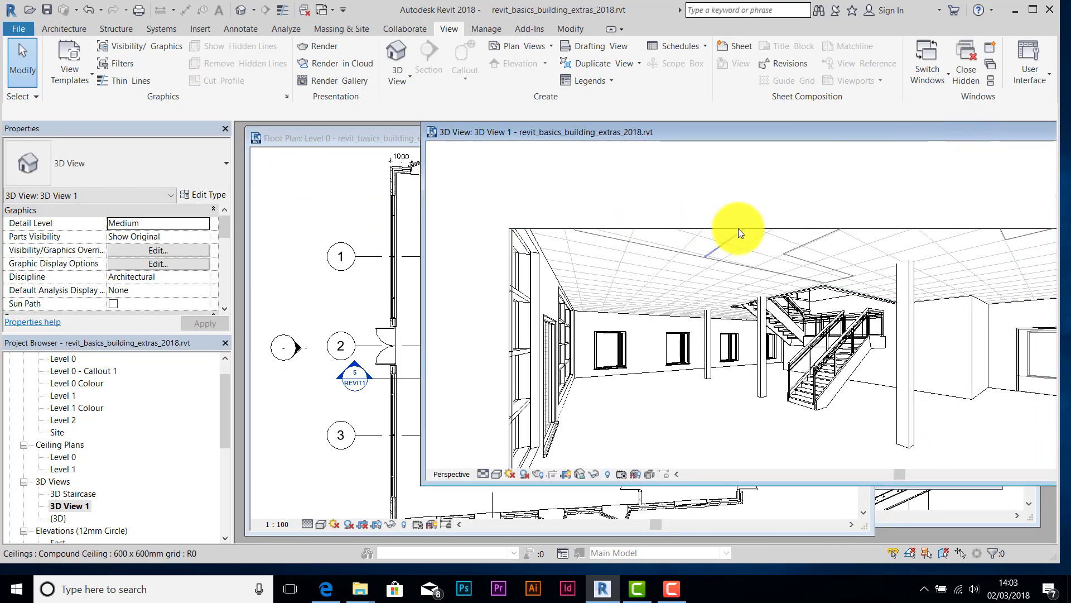
- Select the 3D view's camera and drag it toward the lower-left of the Level 0 plan
left_click(739, 230)
left_click(740, 230)
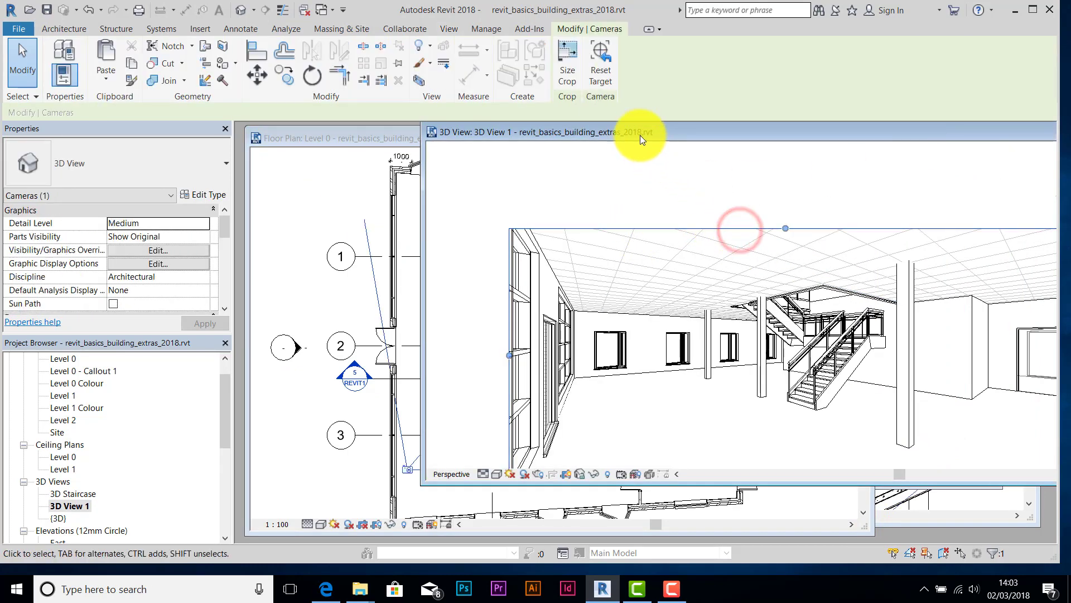
left_click_drag(683, 133, 872, 122)
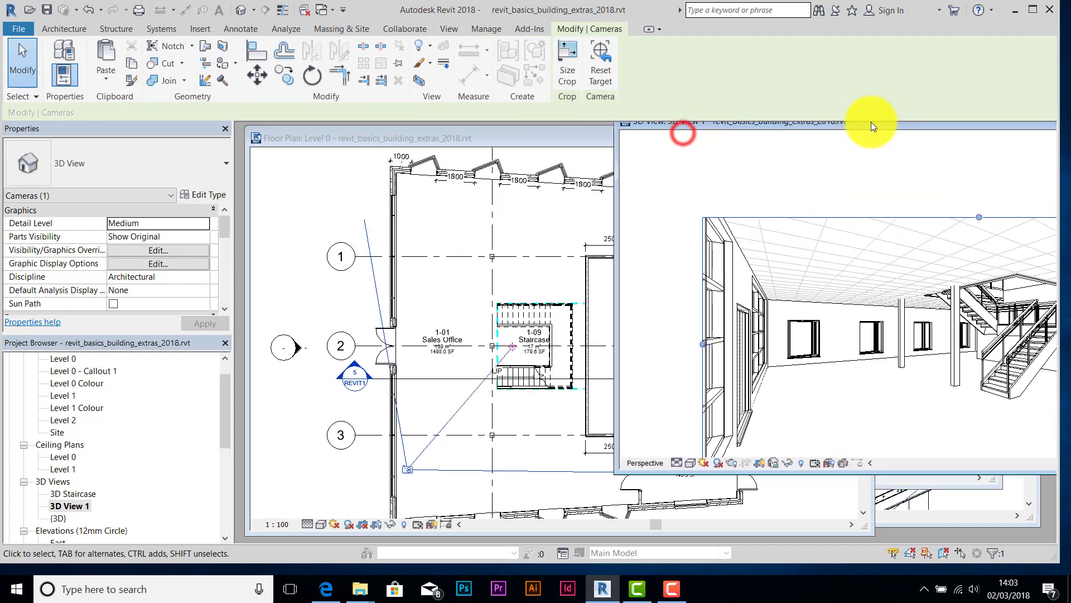
left_click(404, 470)
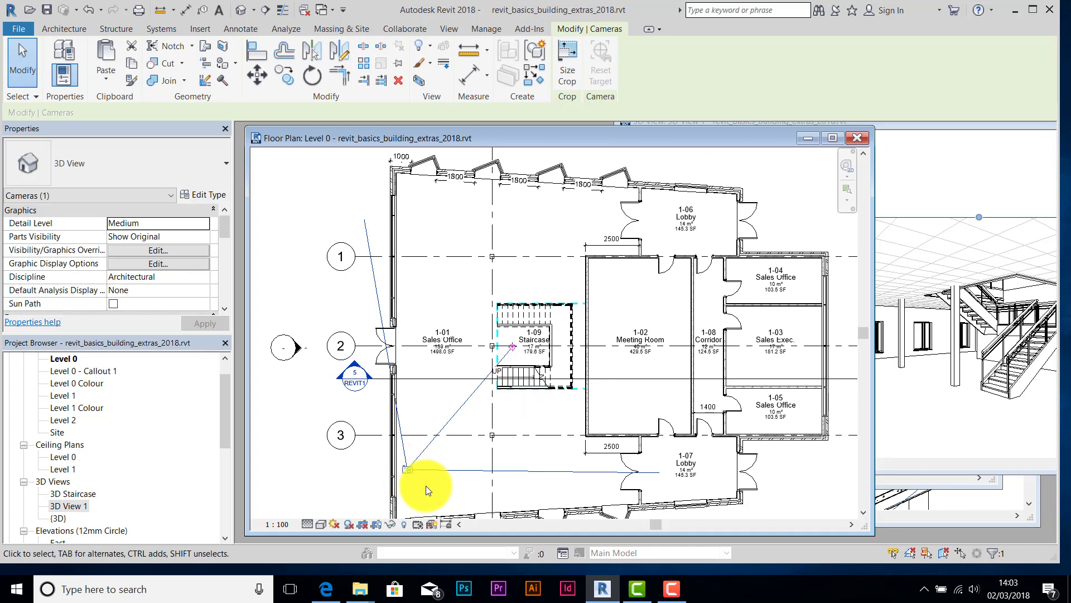
left_click_drag(411, 471, 423, 484)
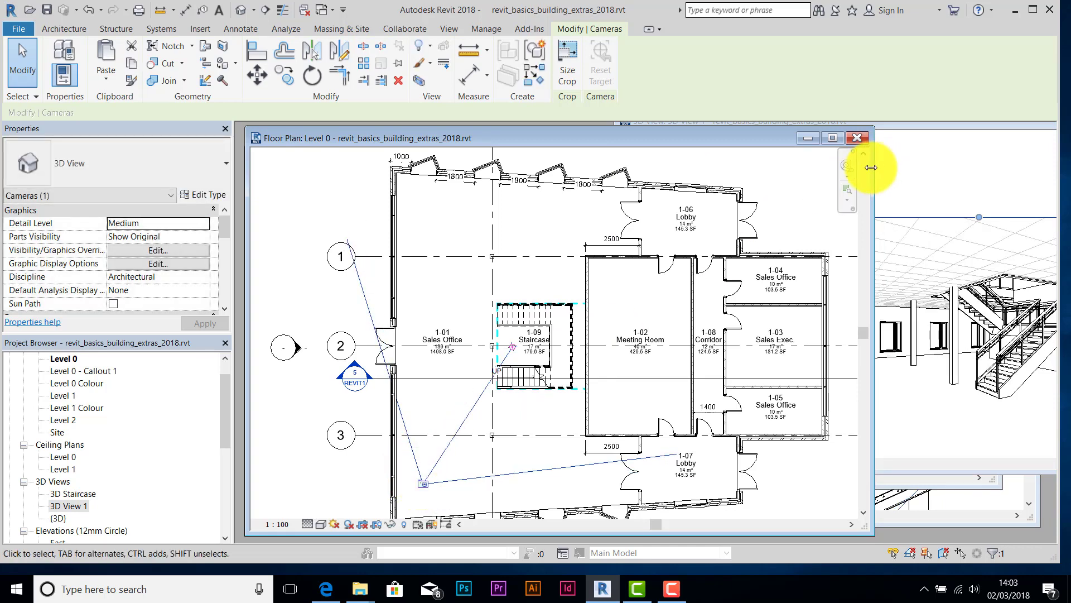
left_click_drag(936, 128, 646, 135)
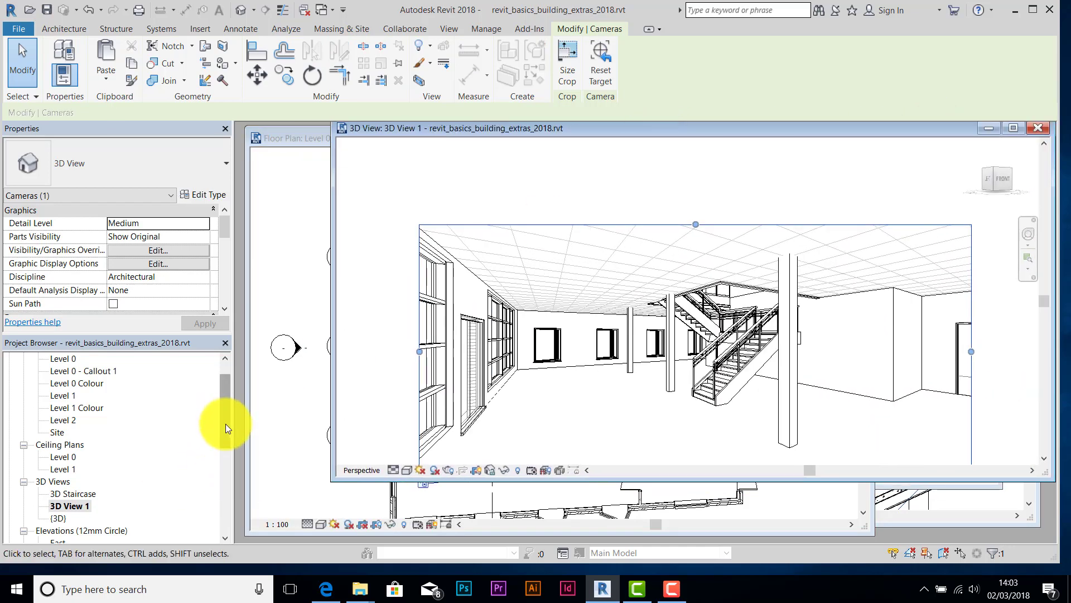
left_click_drag(226, 423, 226, 438)
- Show the 3D View 1 camera, deselect it, and switch Shadows On in the view control bar
right_click(70, 471)
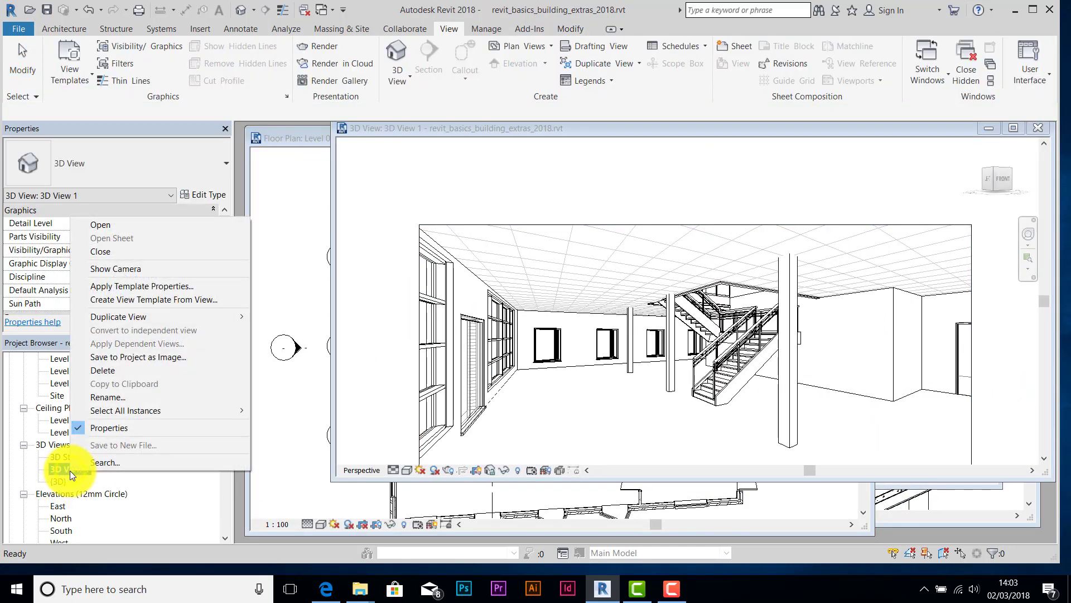
left_click(118, 269)
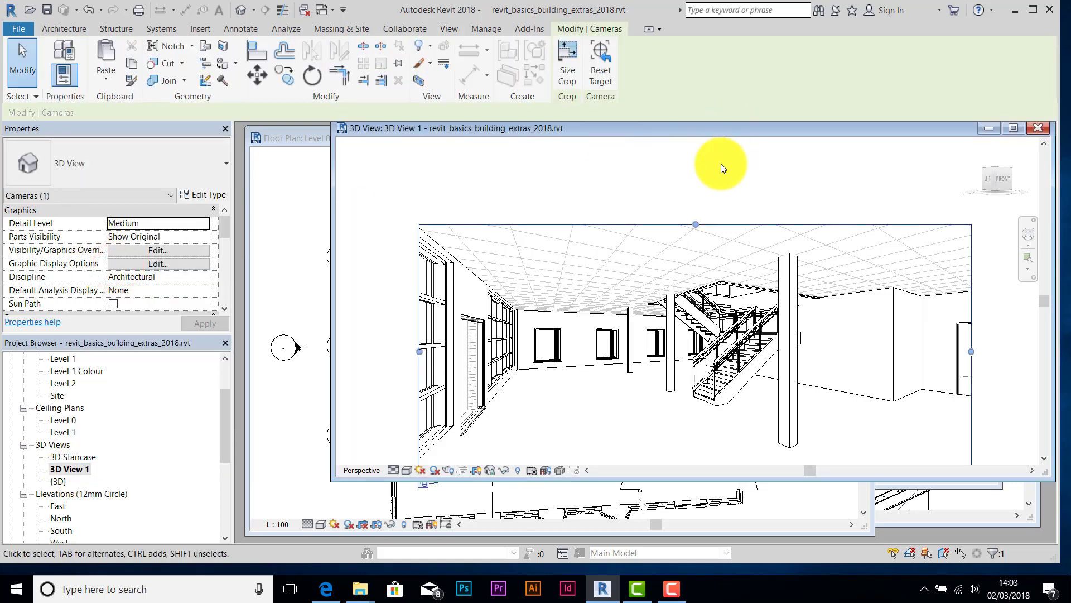
left_click(721, 166)
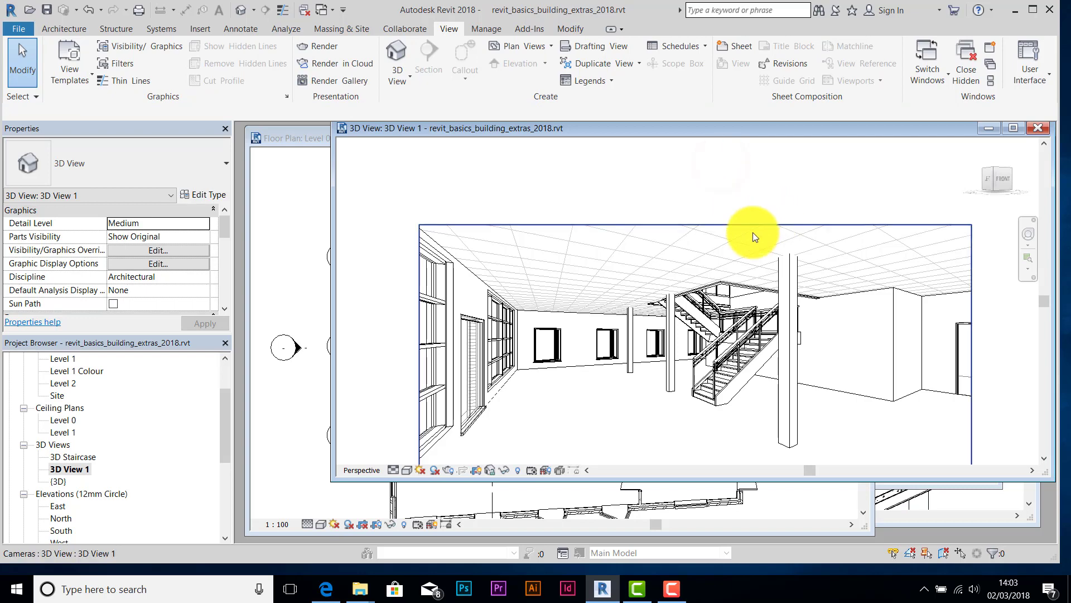
left_click(436, 471)
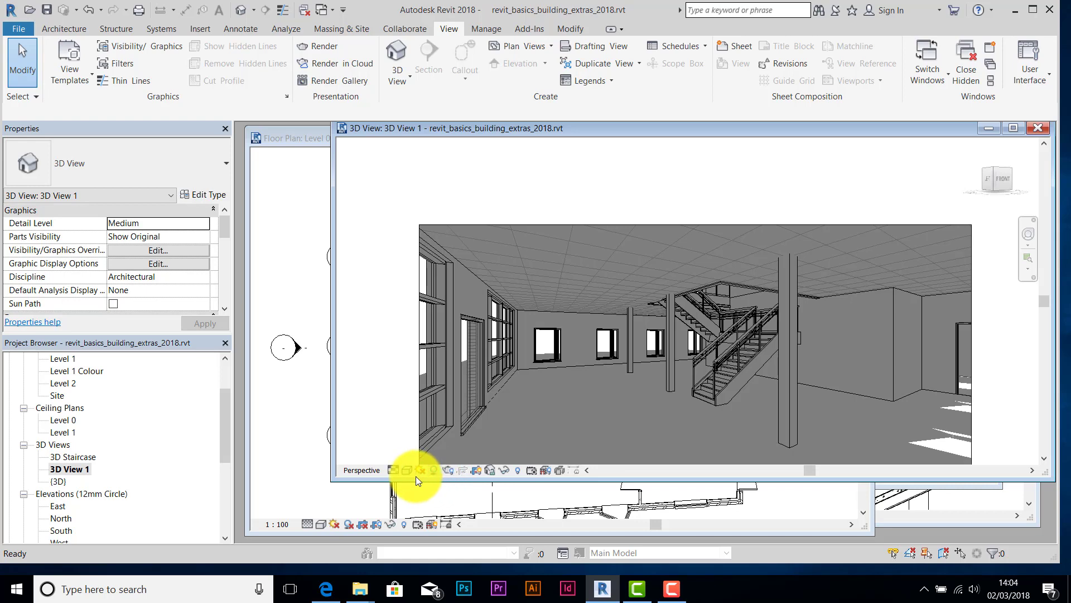
left_click(418, 470)
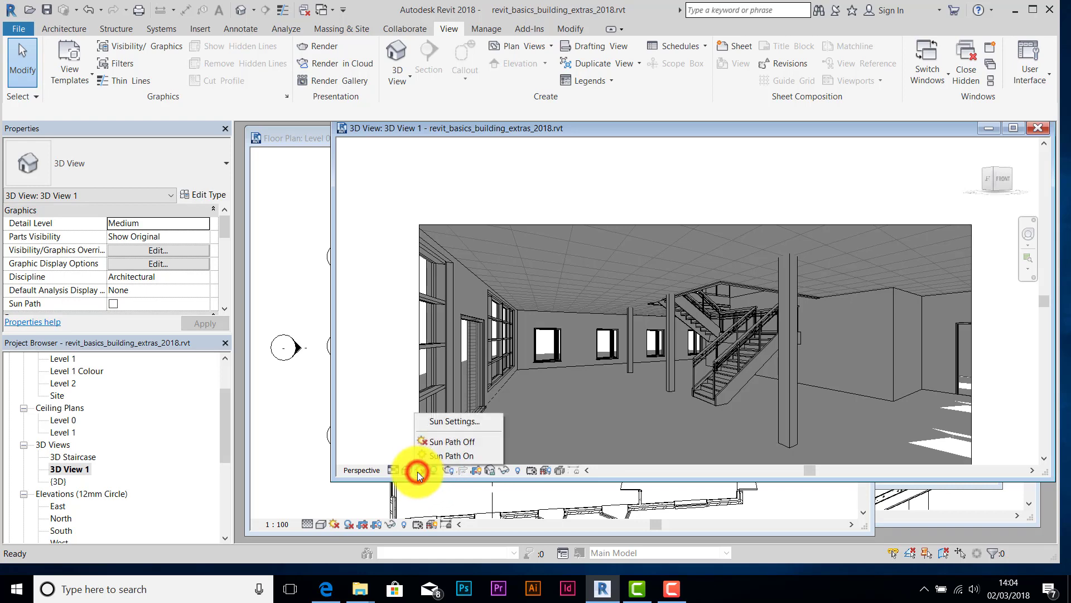
- Turn Sun Path On with 'Continue with the current settings', then pan the 3D scene upward
left_click(446, 457)
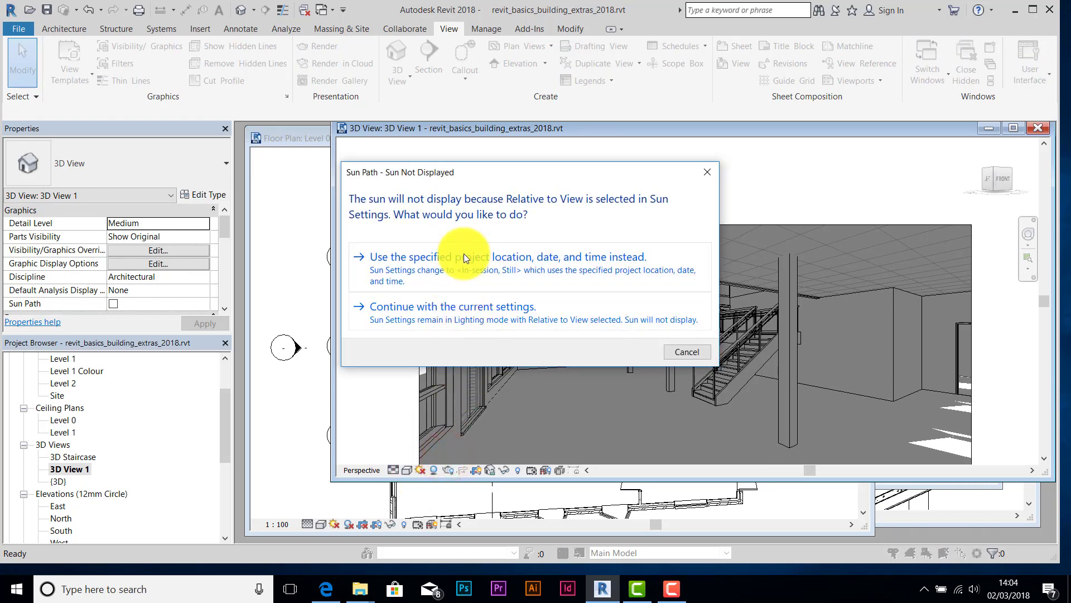
left_click(695, 354)
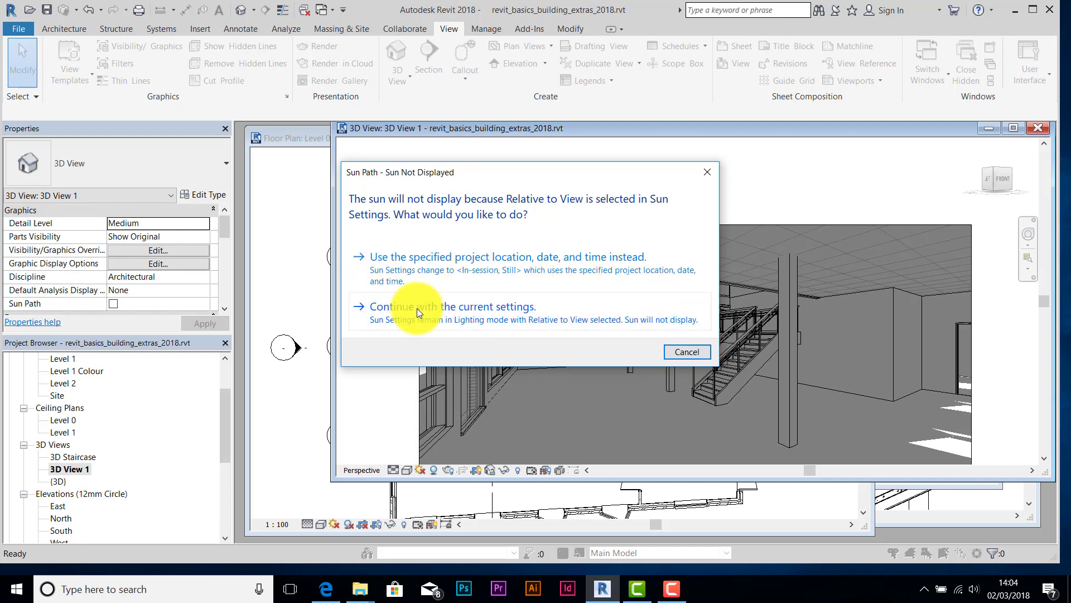
left_click(490, 312)
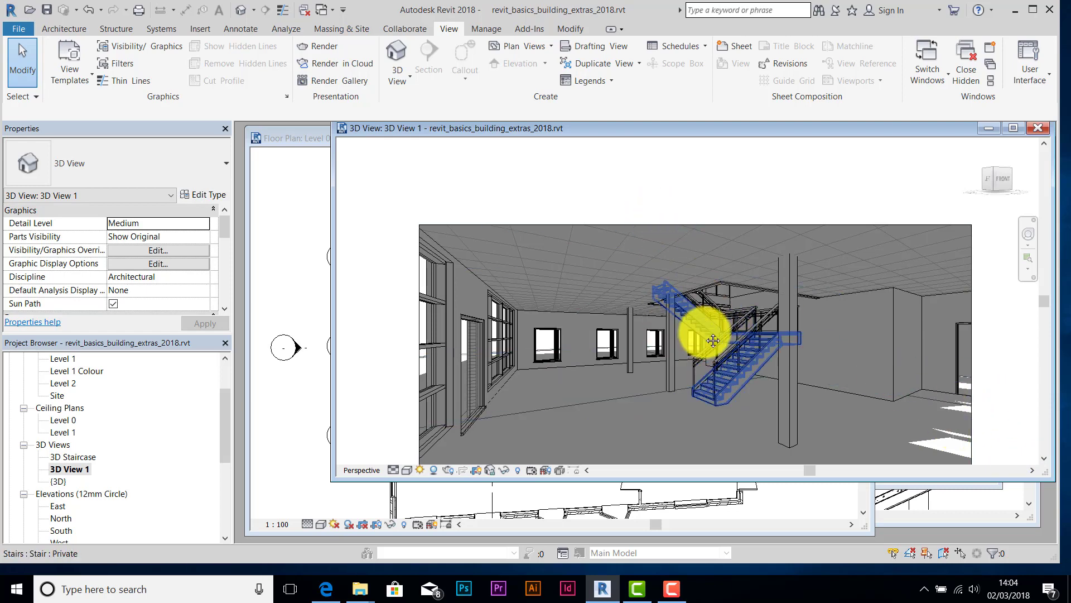
middle_click_drag(713, 340, 709, 283)
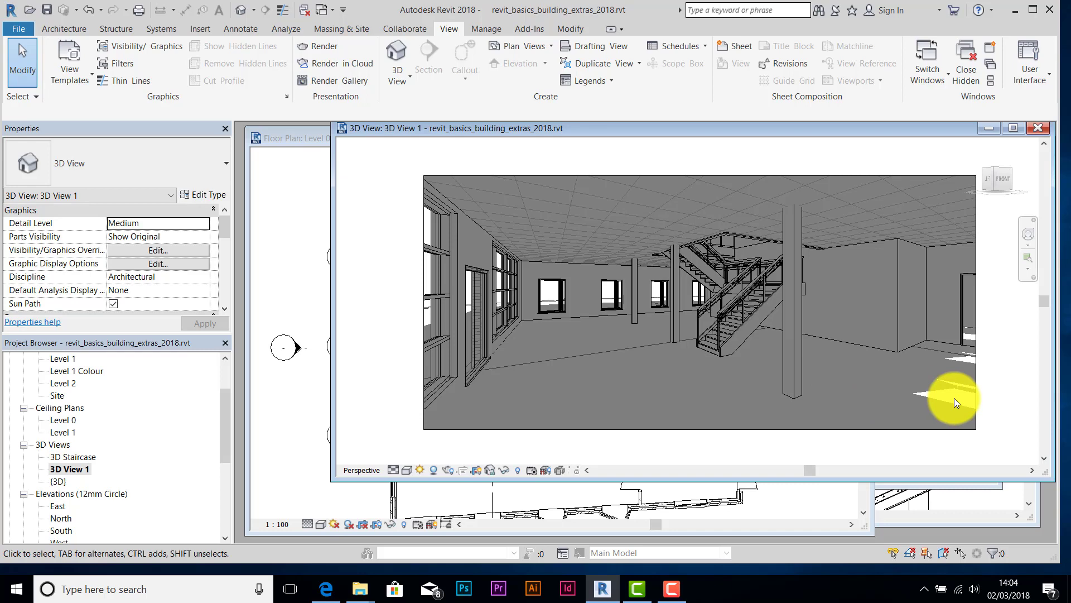
left_click(292, 264)
- Show the sun path around the zoomed-out Level 0 plan and drag the sun, leaving it at 15:00
scroll(474, 329, "down", 5)
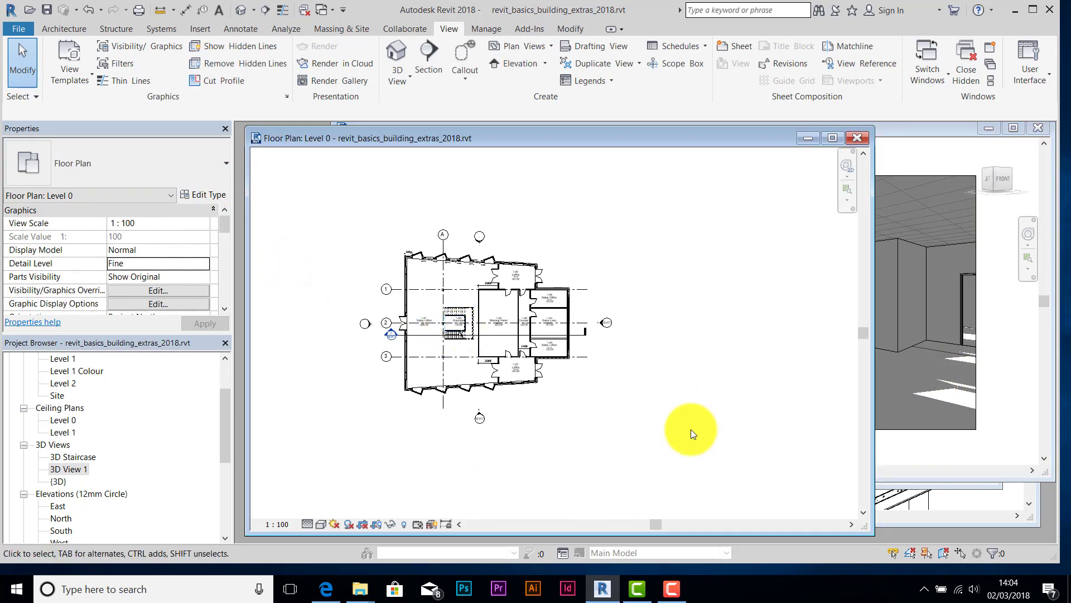
left_click(333, 524)
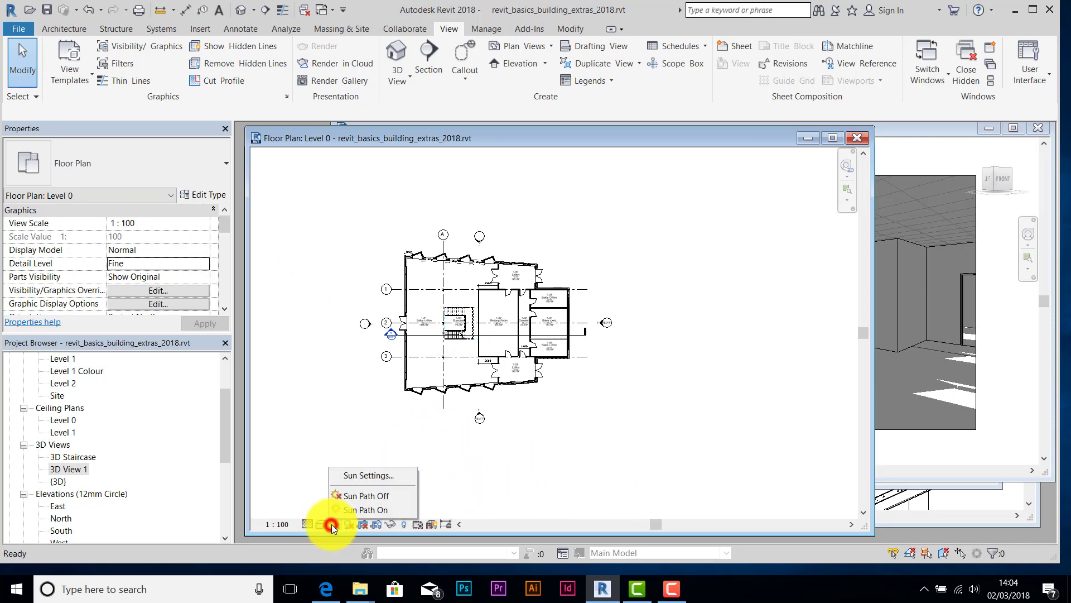
left_click(349, 504)
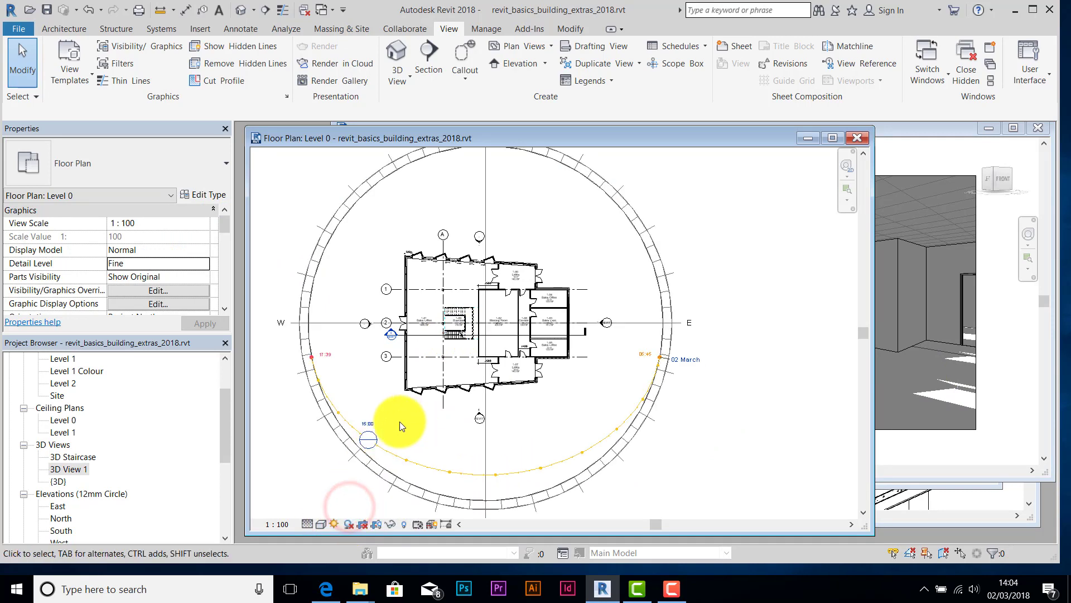
left_click_drag(373, 440, 498, 473)
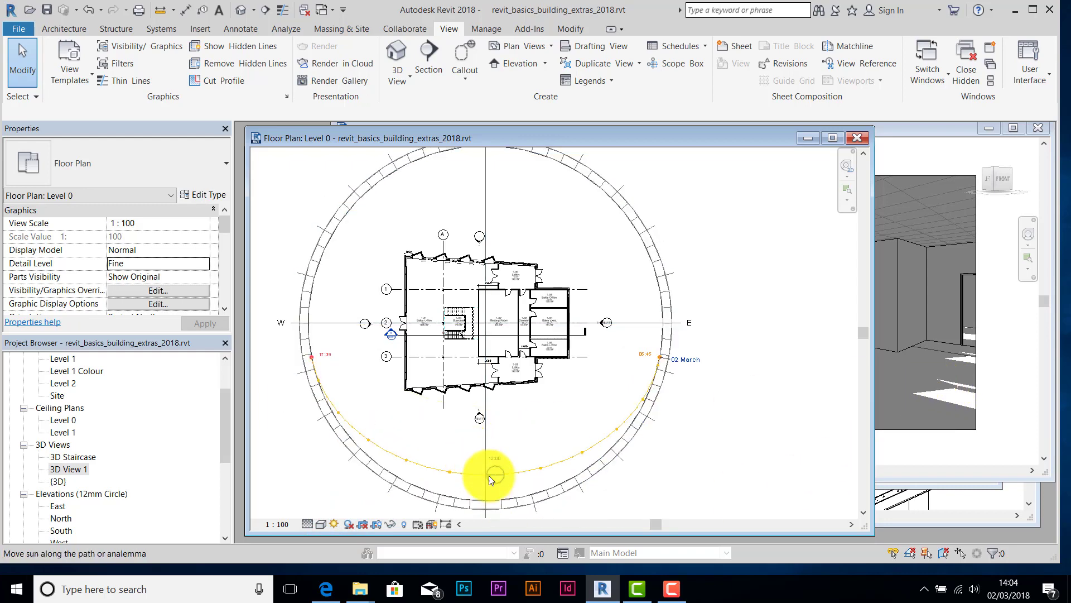
left_click_drag(498, 475, 363, 439)
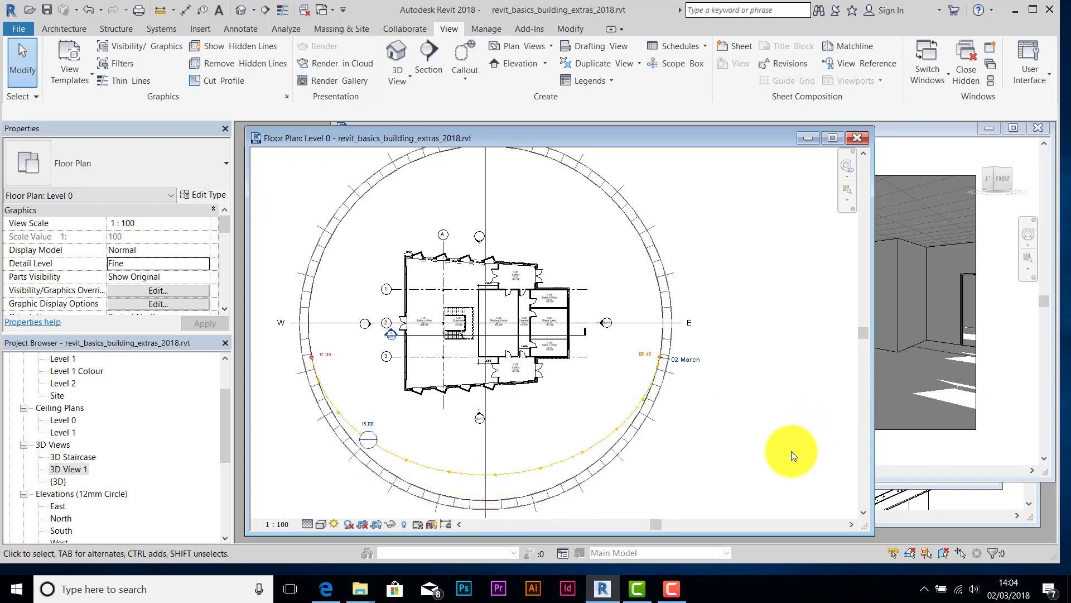
left_click(792, 451)
left_click(919, 156)
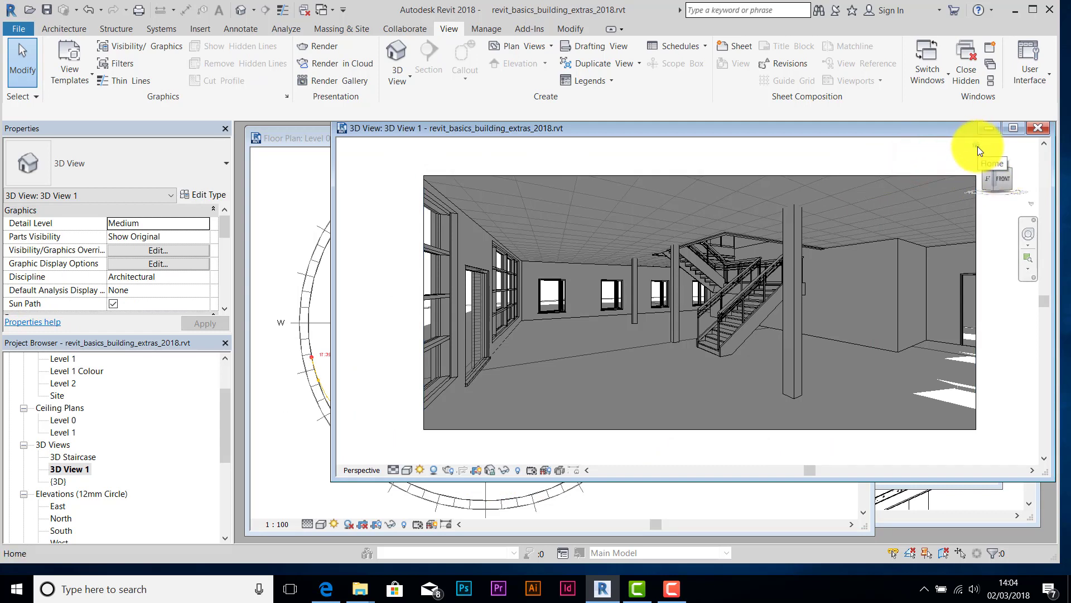
- In Sun Settings, untick Relative to View and apply a Still sun for Westminster on 02/03/2018 at 14:05
left_click(419, 470)
left_click(450, 422)
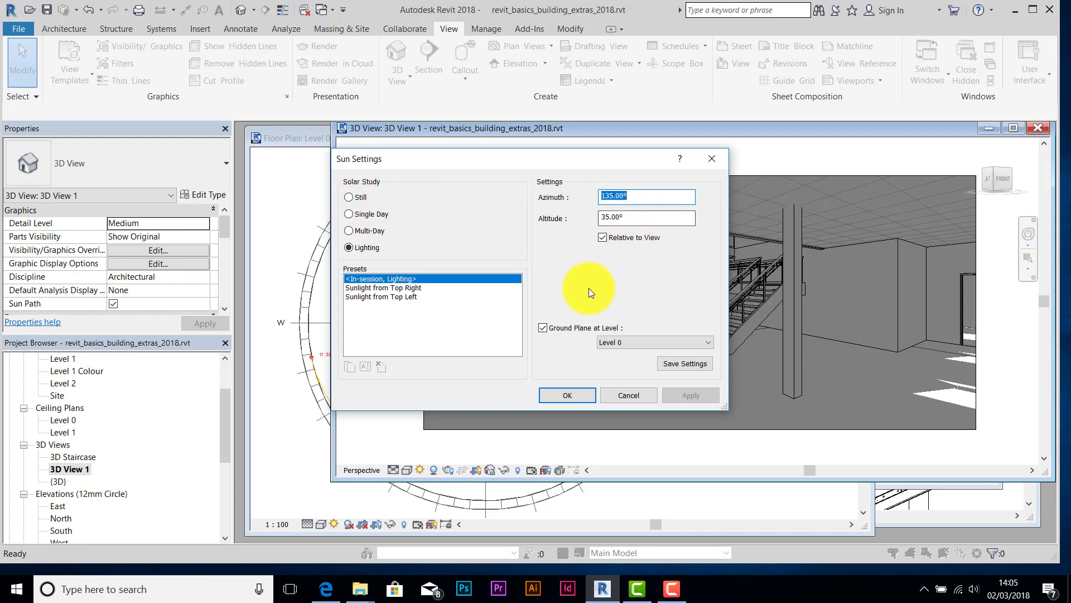
left_click(603, 237)
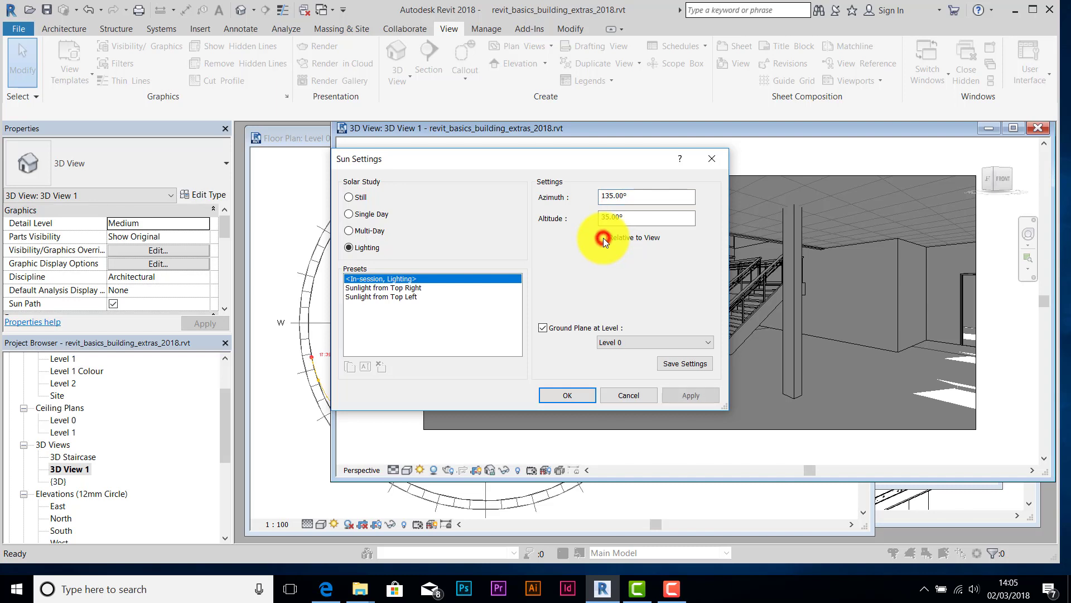
left_click(349, 199)
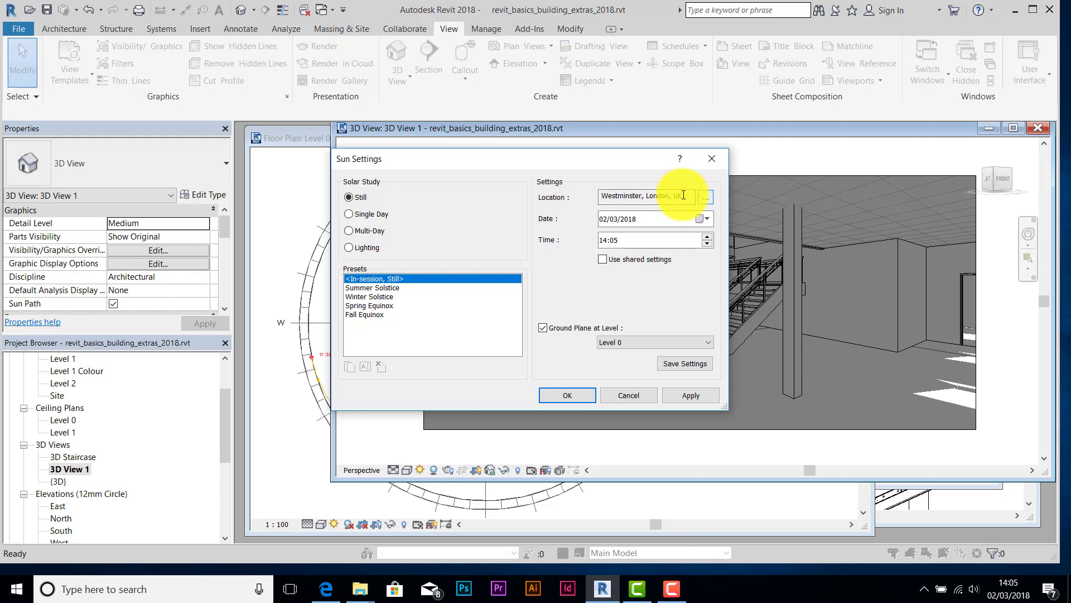
left_click(701, 395)
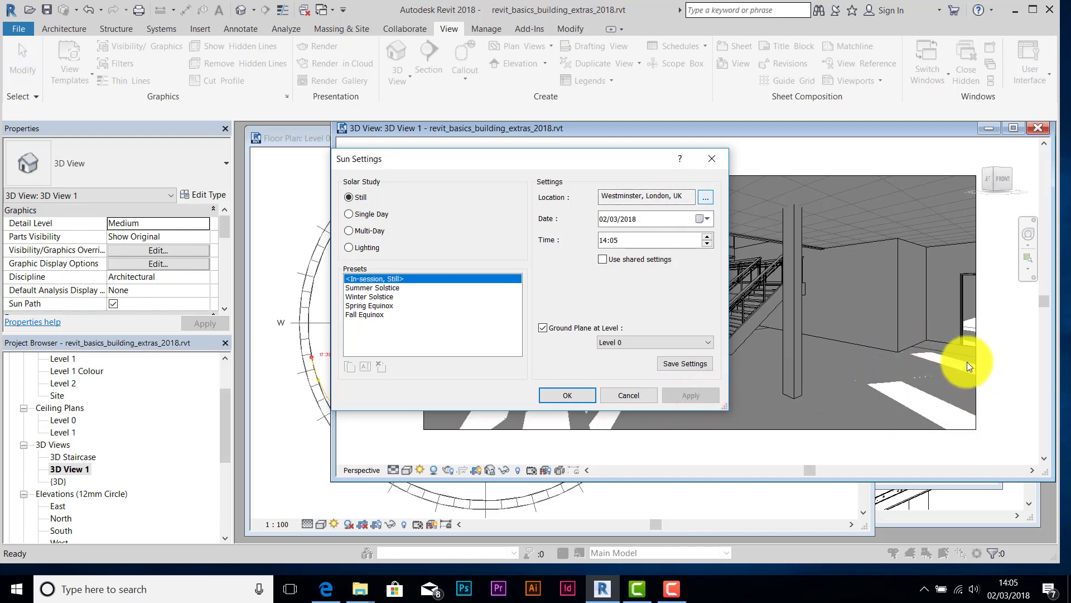
left_click(570, 397)
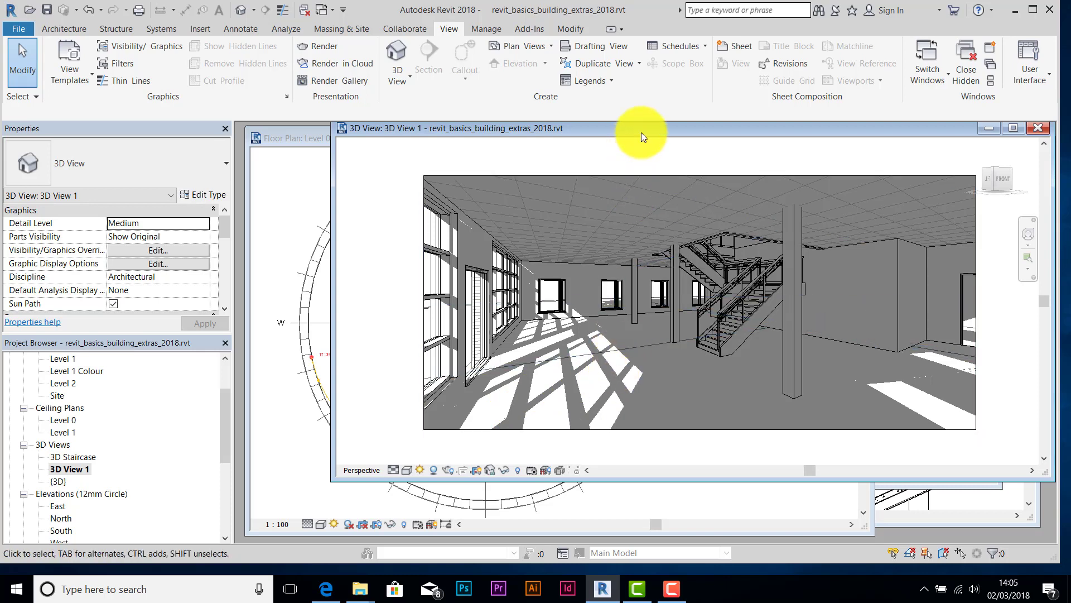
left_click_drag(641, 132, 598, 152)
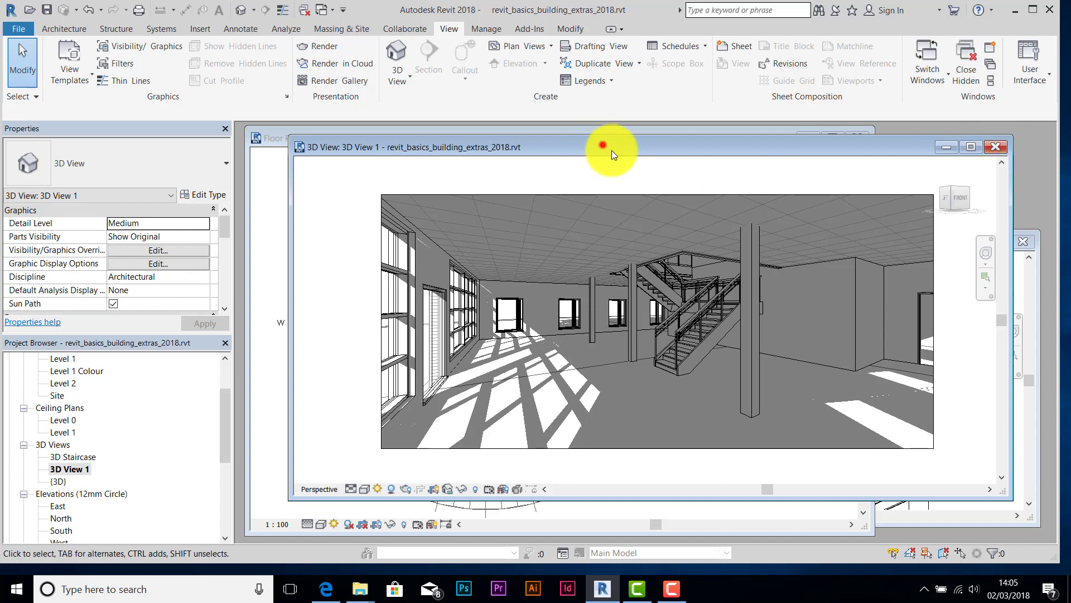
left_click_drag(607, 146, 617, 154)
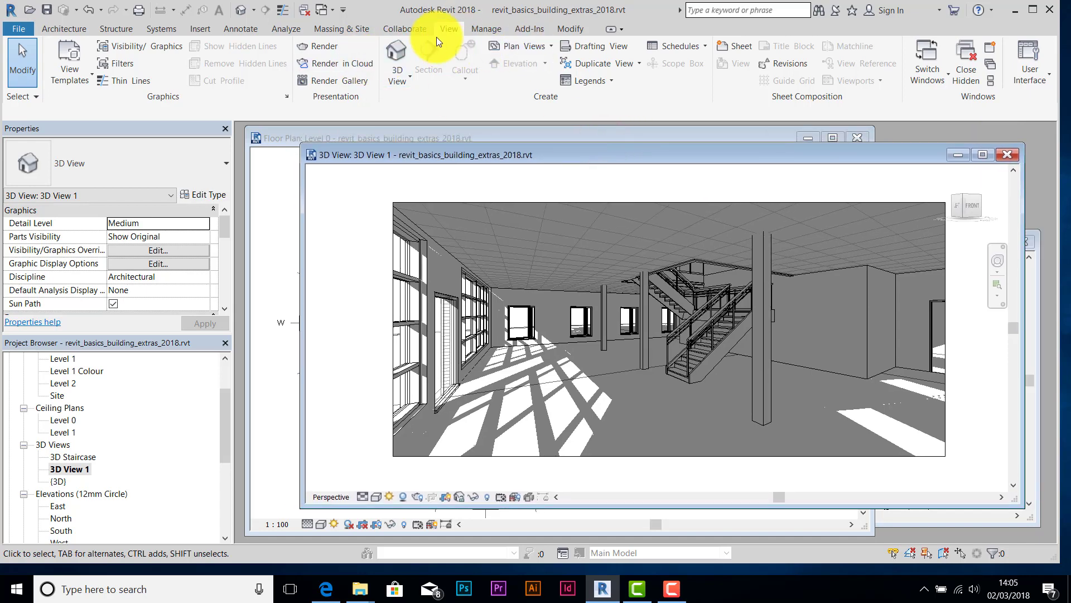
- Set the Rendering dialog's quality to Medium
left_click(319, 46)
left_click_drag(109, 21, 200, 105)
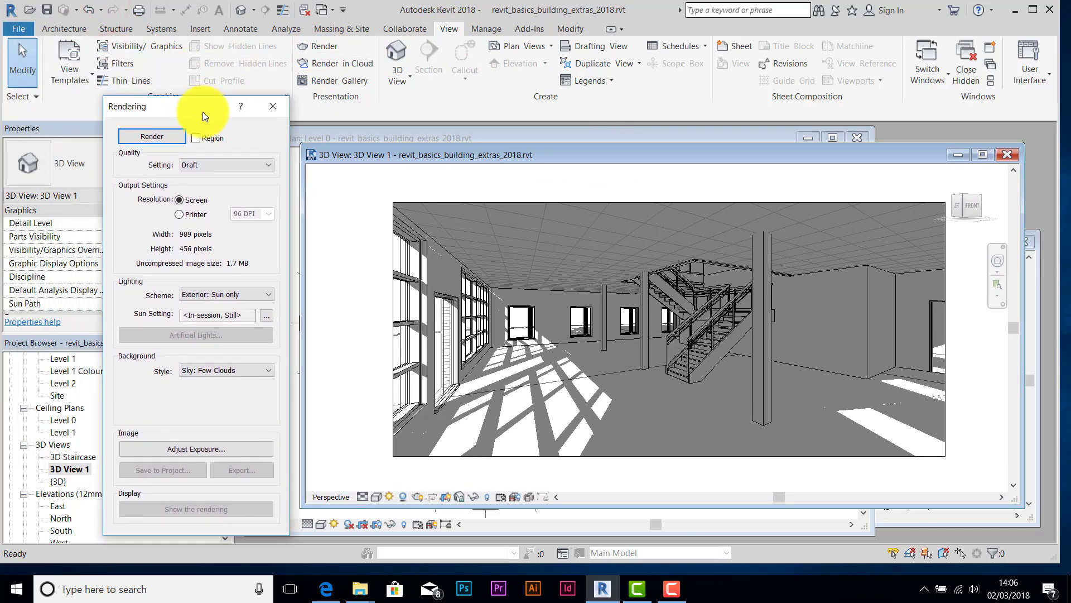
left_click(270, 165)
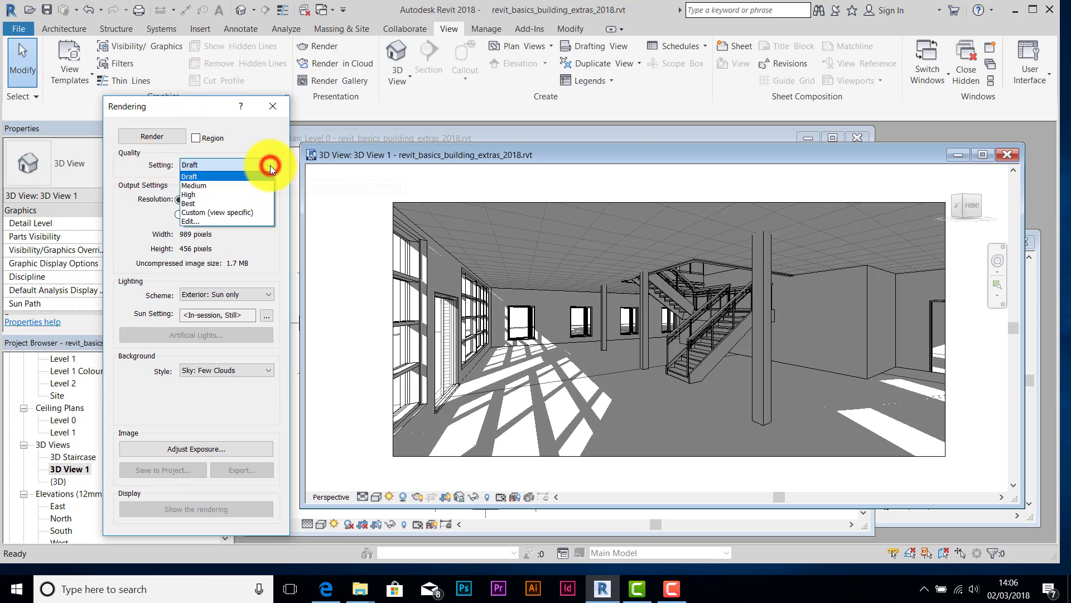
left_click(200, 187)
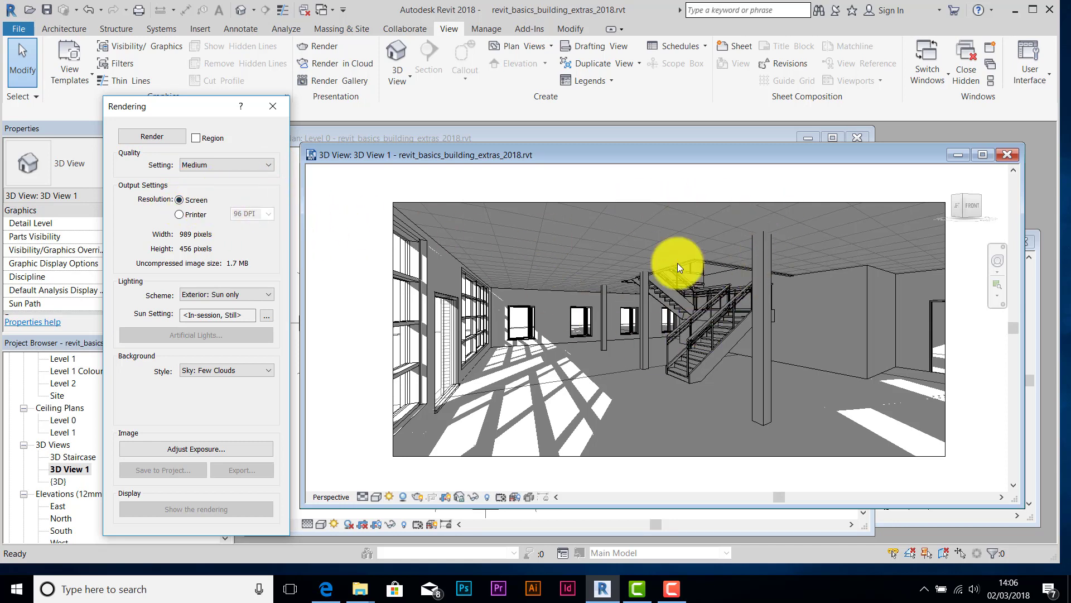
left_click_drag(304, 145, 299, 132)
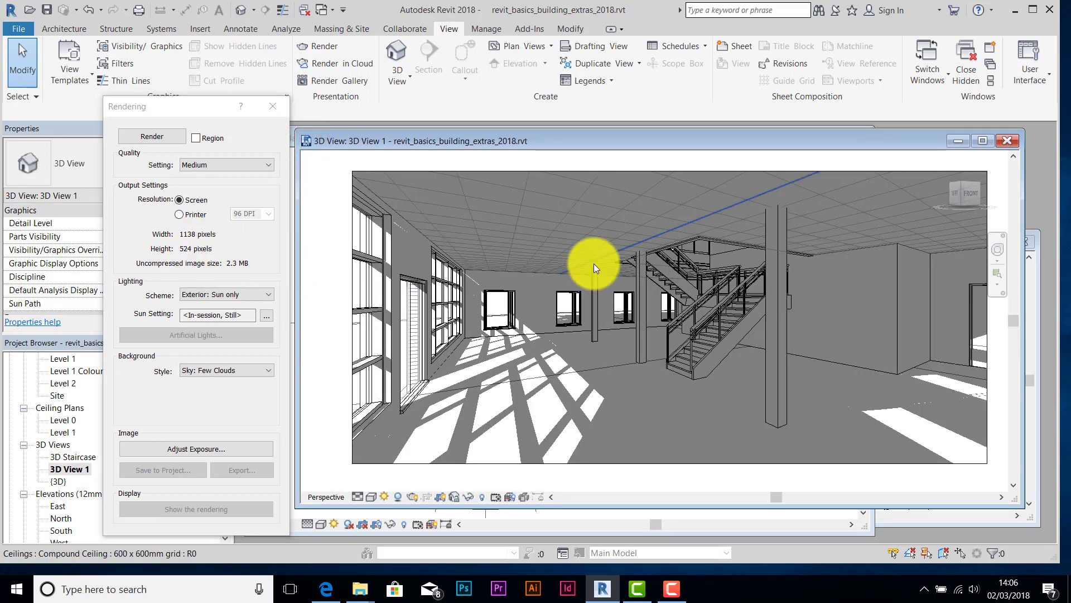
scroll(594, 263, "up", 1)
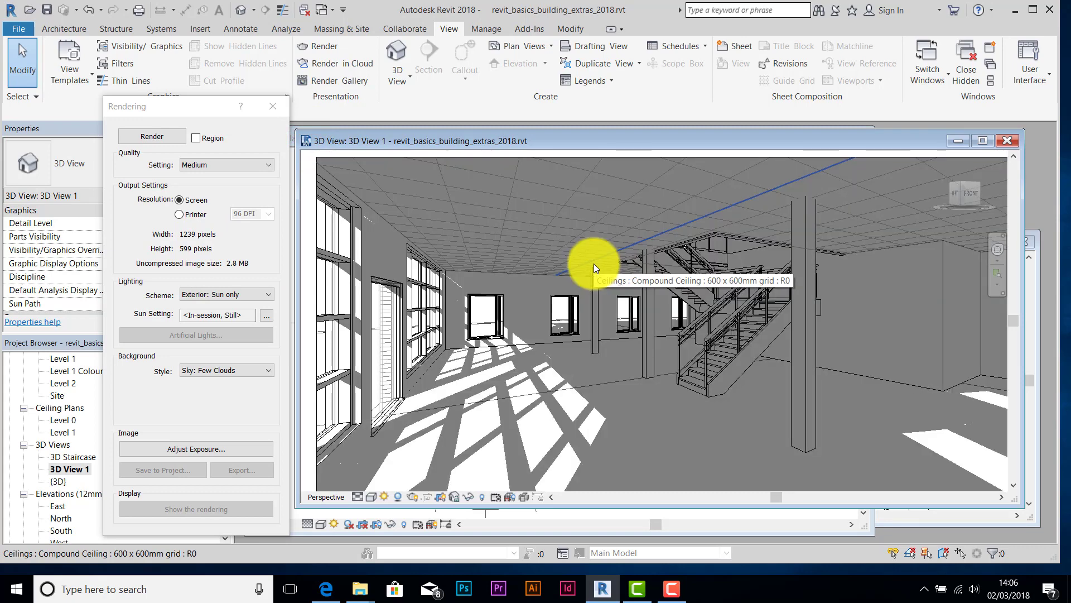
scroll(593, 263, "down", 1)
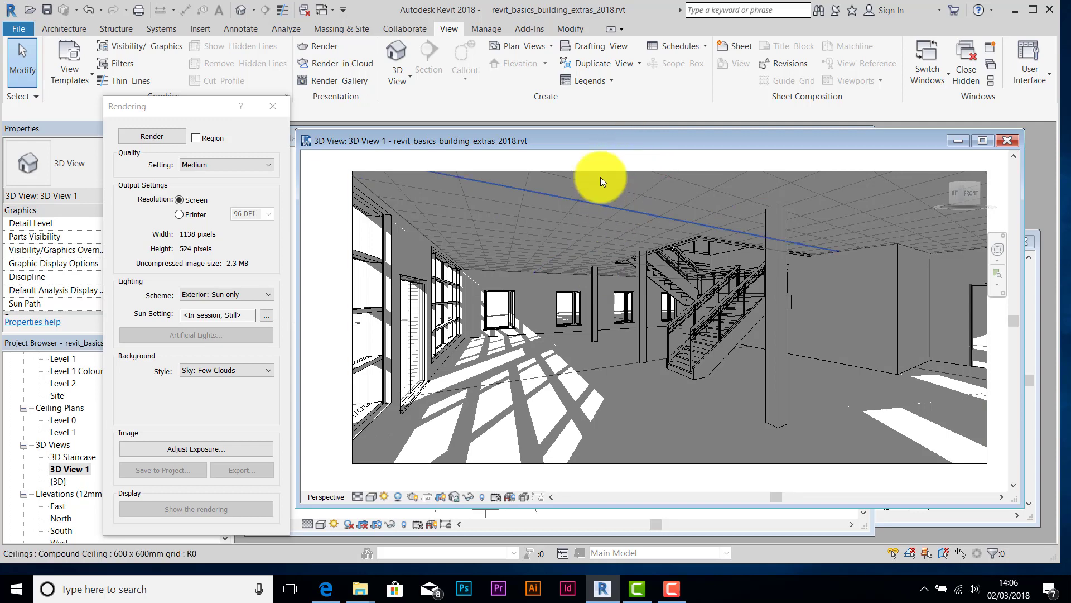
- Render at Printer resolution of 150 DPI with the Interior: Sun only lighting scheme
left_click(178, 215)
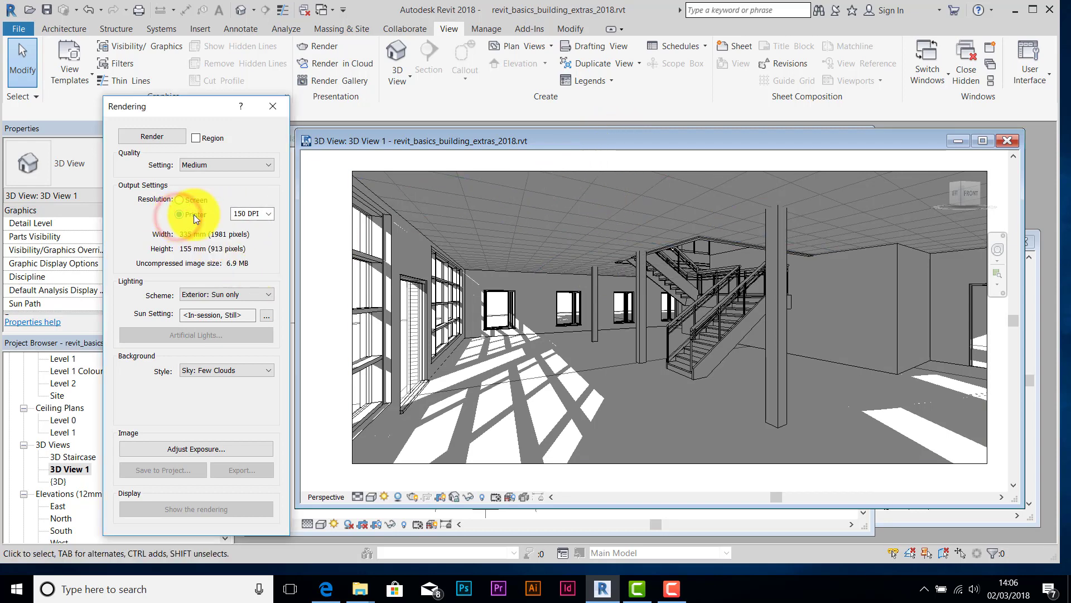
left_click(269, 213)
left_click(240, 223)
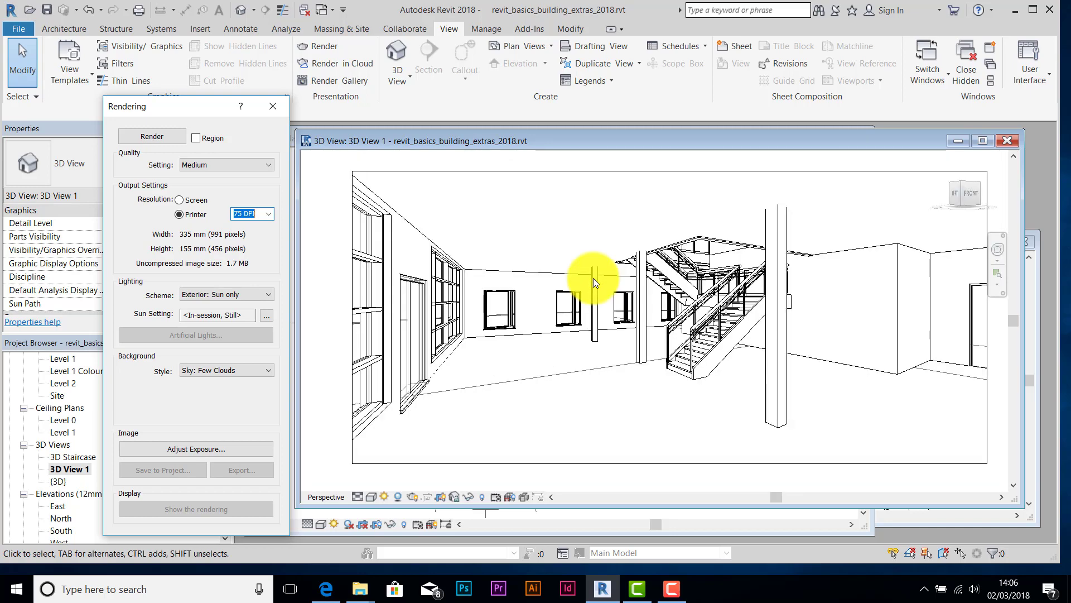
left_click(268, 214)
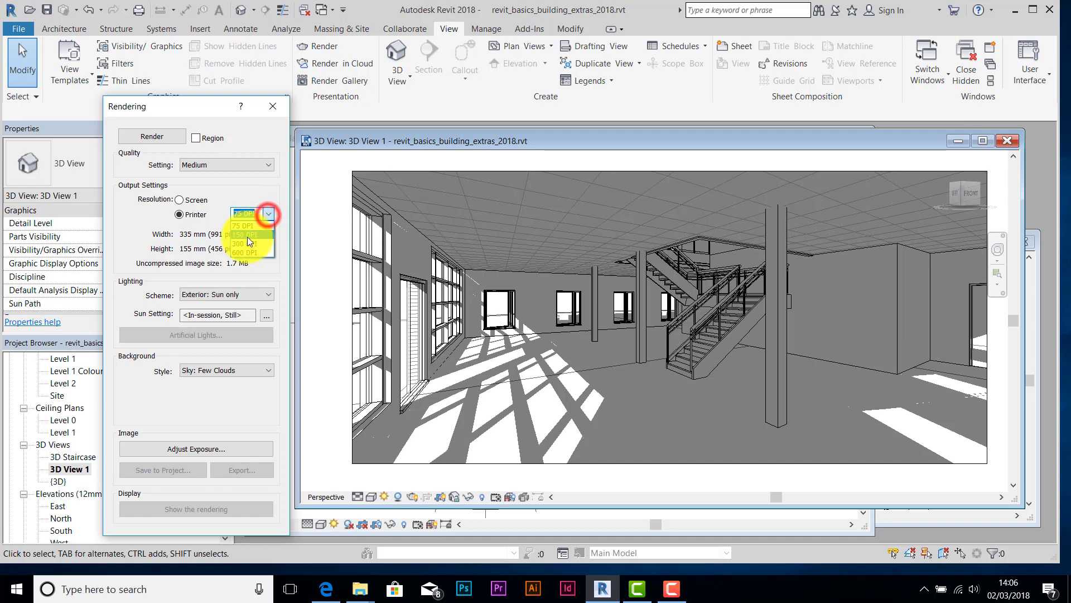
left_click(246, 235)
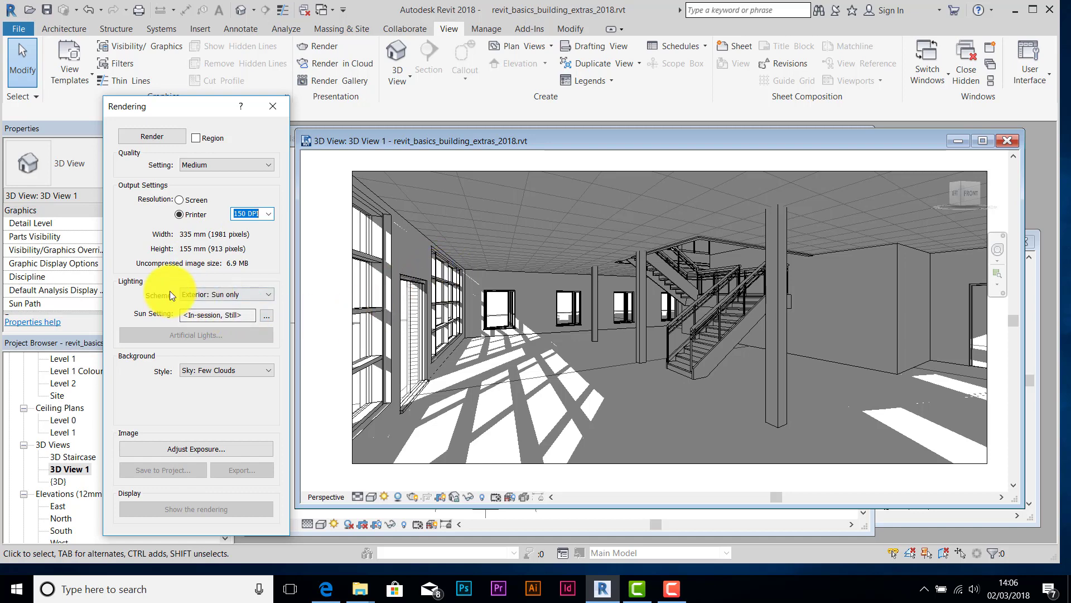
left_click(270, 294)
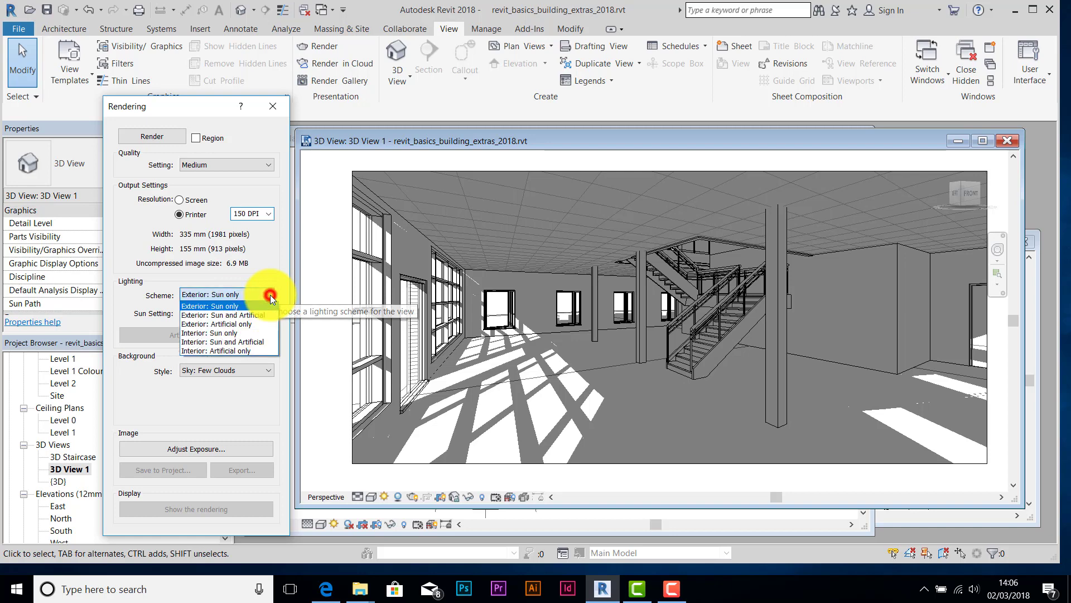
left_click(216, 333)
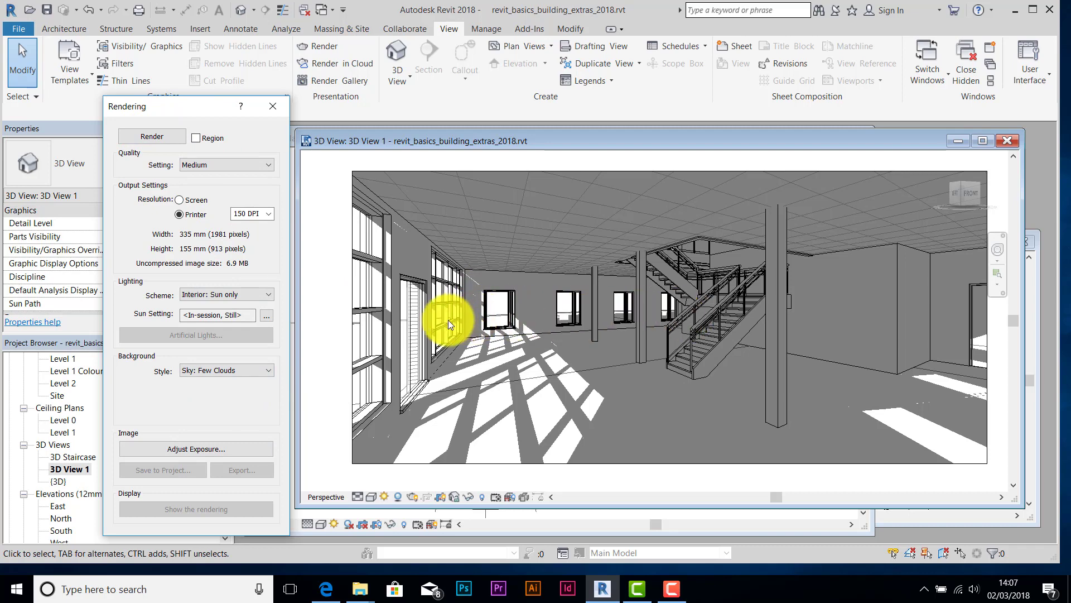
- Turn Sun Path Off in 3D View 1, start the render, and stop it at 42%
left_click(383, 495)
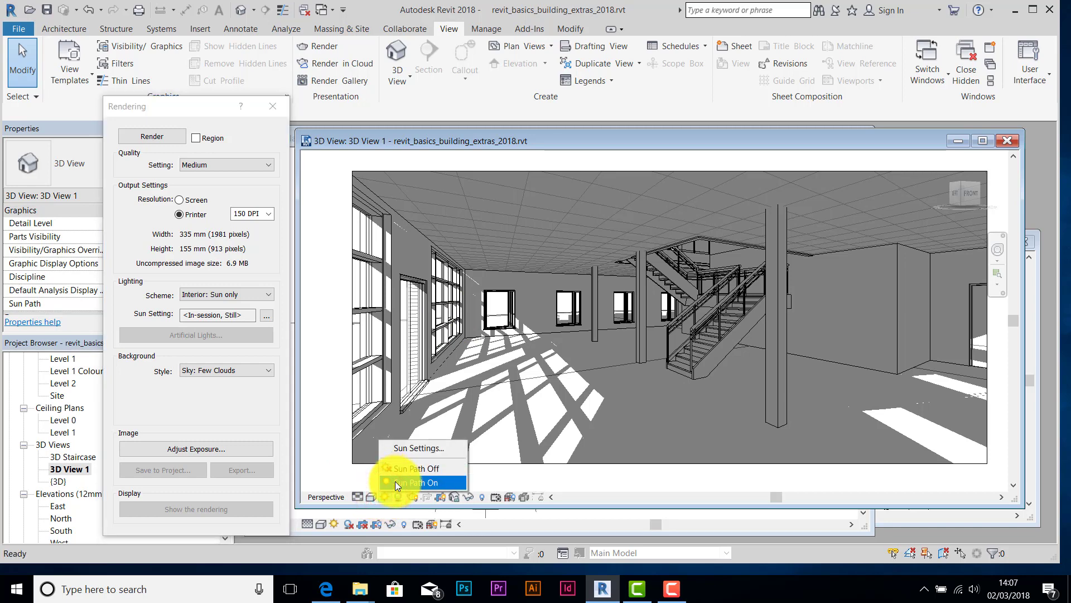
left_click(400, 466)
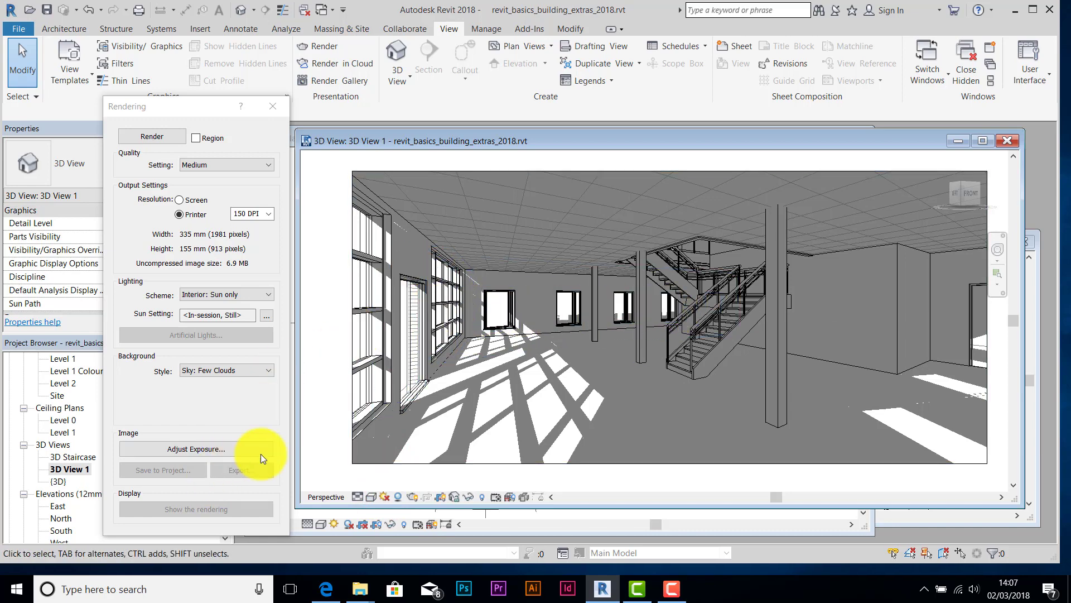
left_click(152, 135)
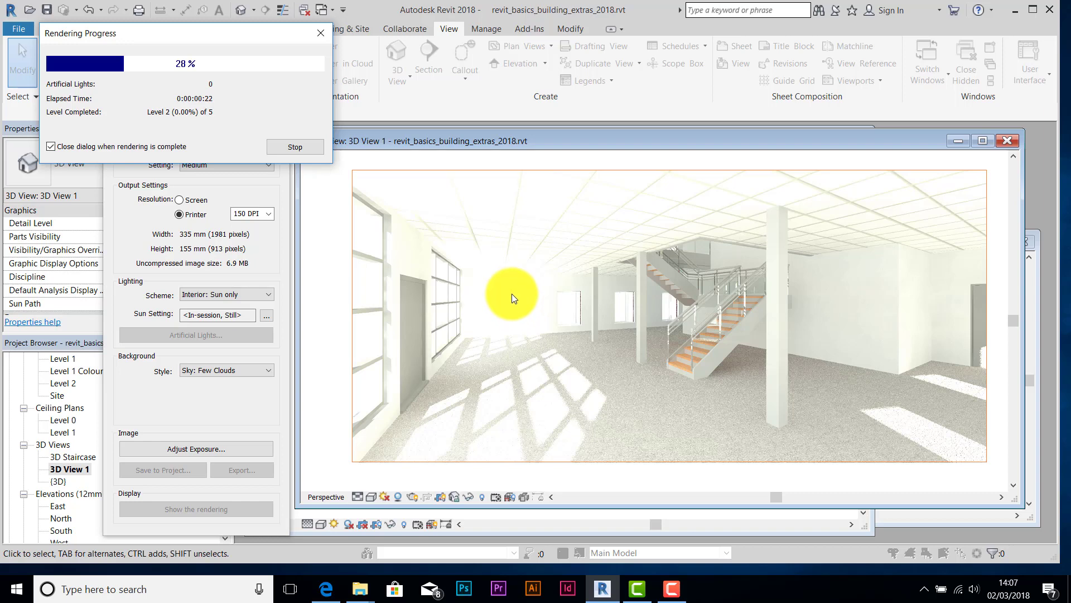
left_click(298, 147)
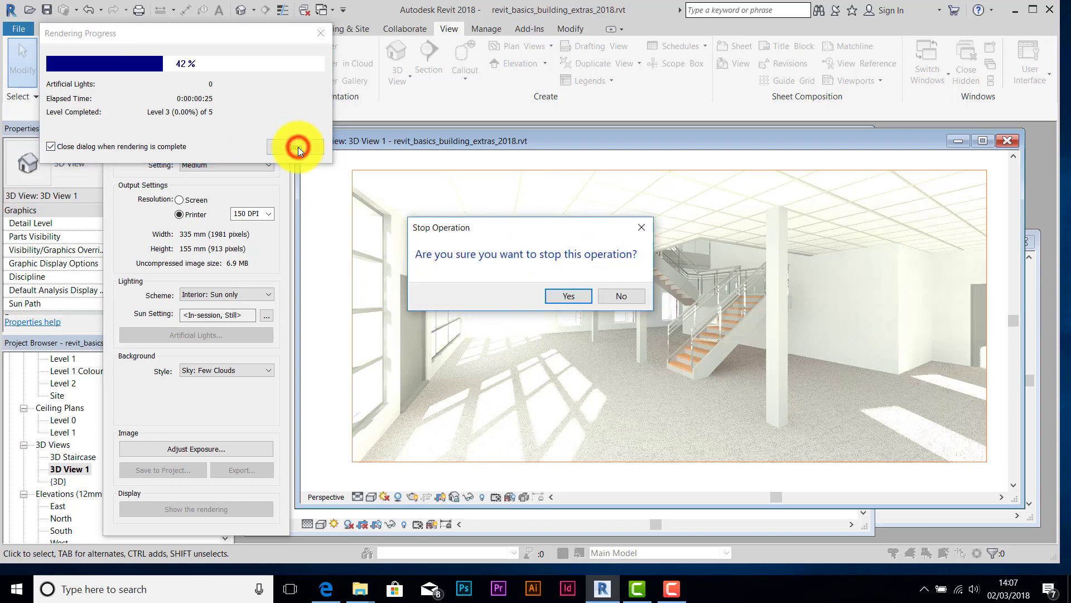
left_click(568, 296)
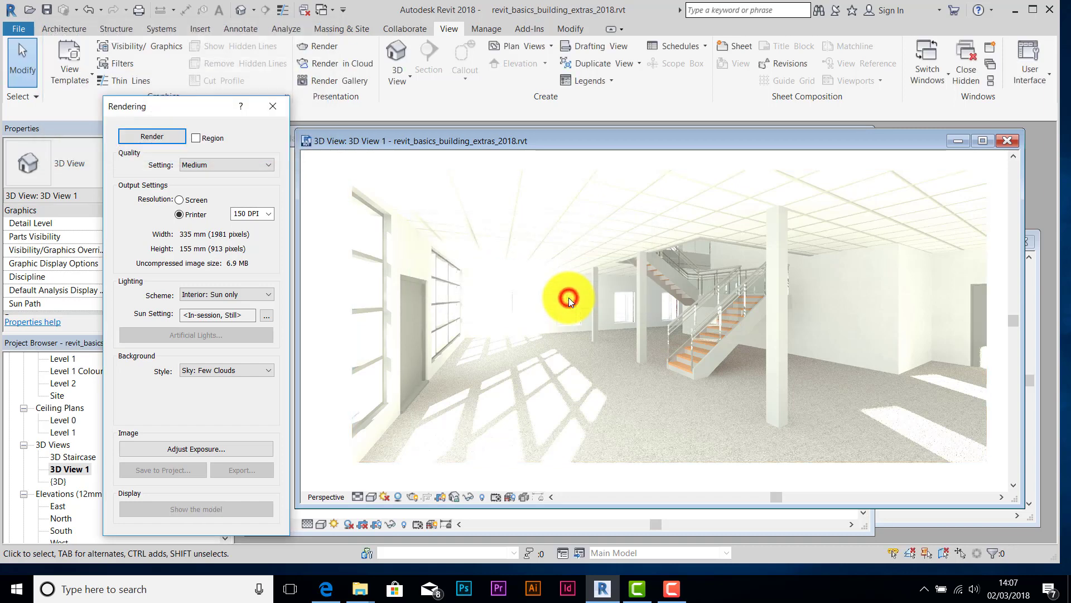
- Raise the render's exposure value to about 11.3, apply it, and close the Rendering dialogs
left_click(196, 449)
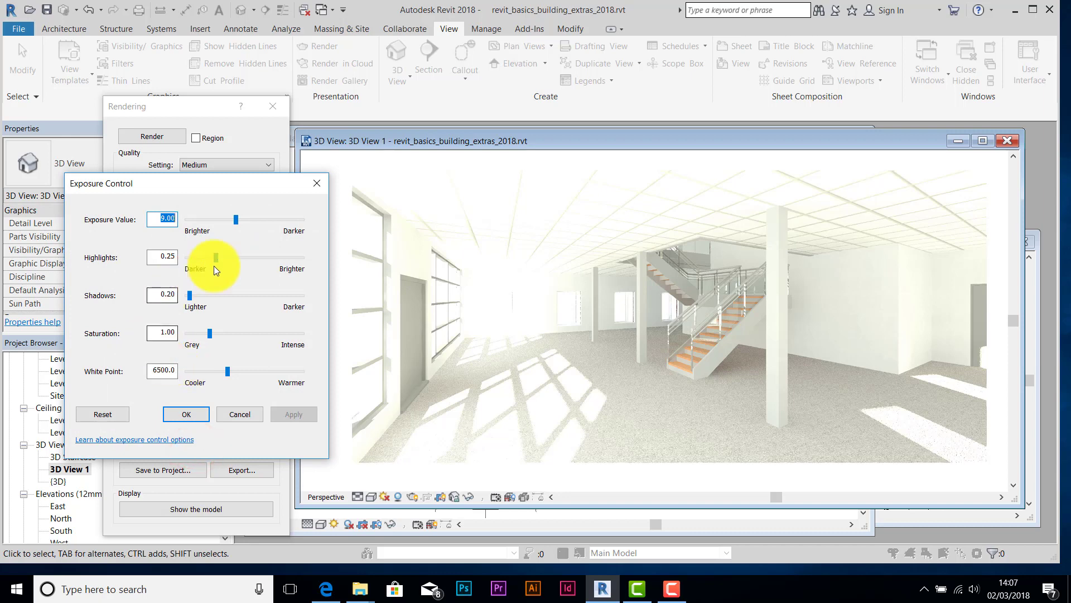
left_click_drag(236, 222, 249, 223)
left_click(299, 416)
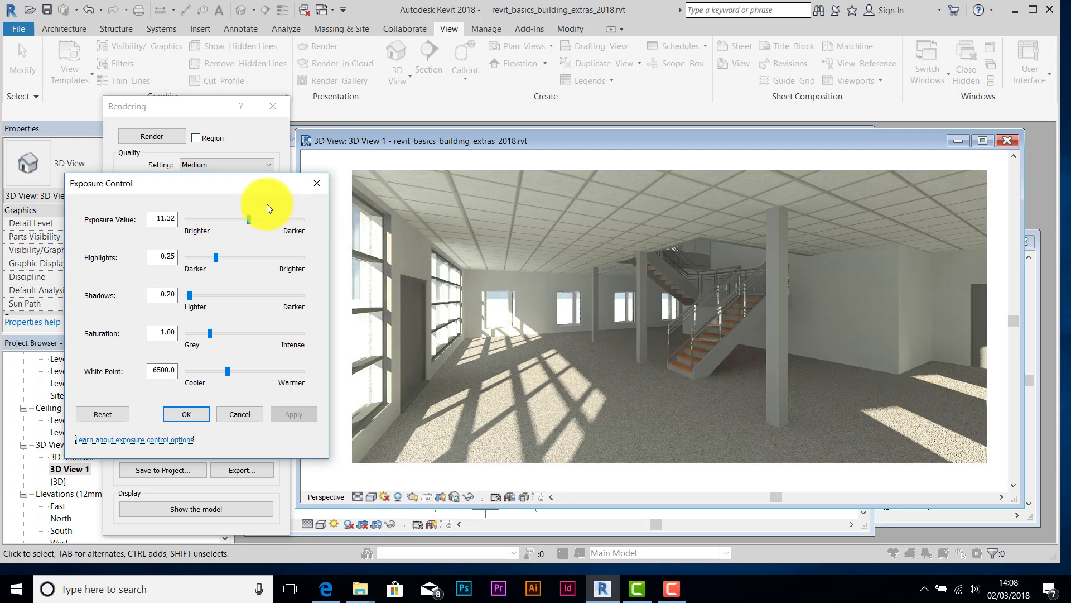
left_click(315, 184)
left_click(273, 106)
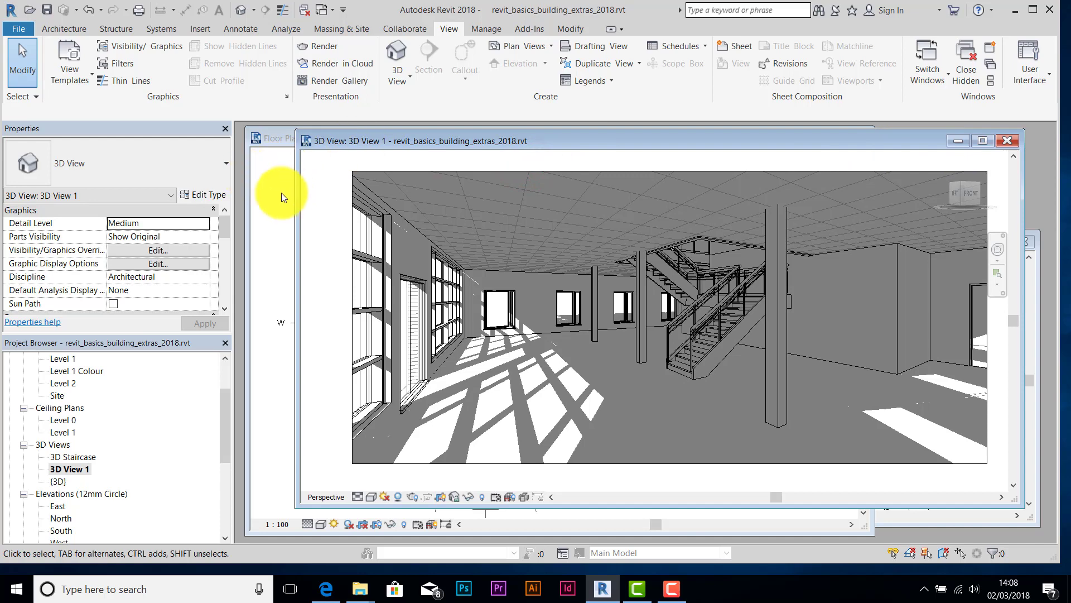
- Bring forward the Level 0 plan, switch its Sun Path Off, zoom in, and show the Architecture Component dropdown
left_click(264, 192)
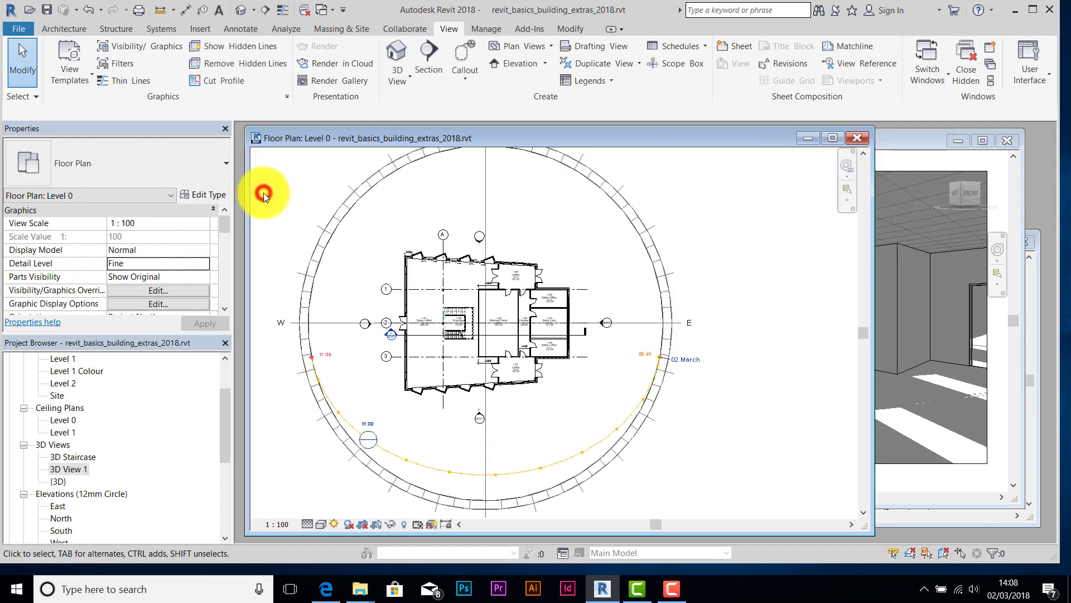
left_click(334, 525)
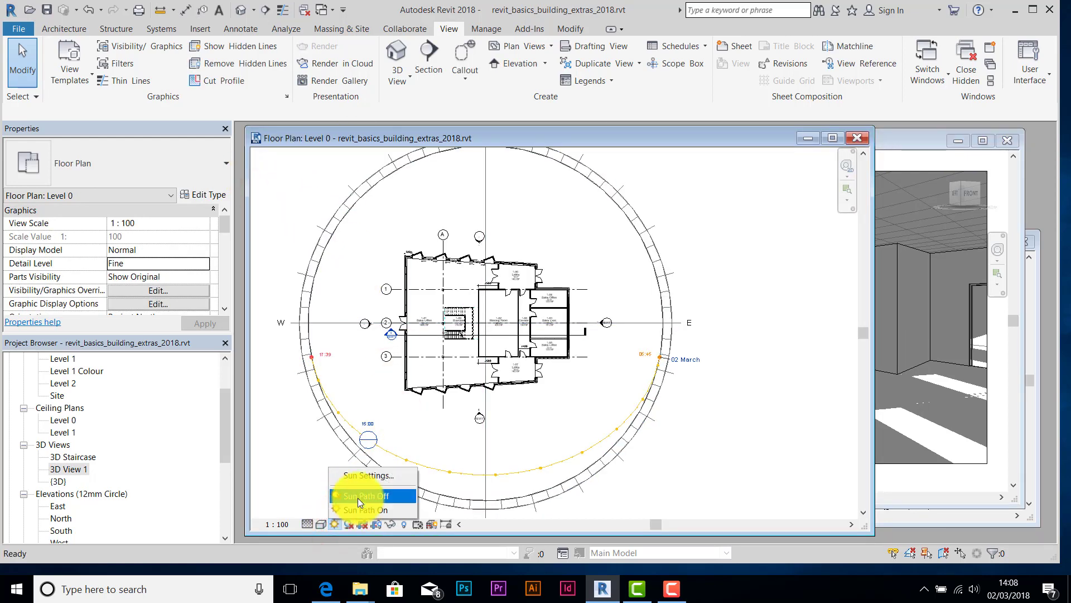
left_click(357, 496)
scroll(430, 312, "up", 4)
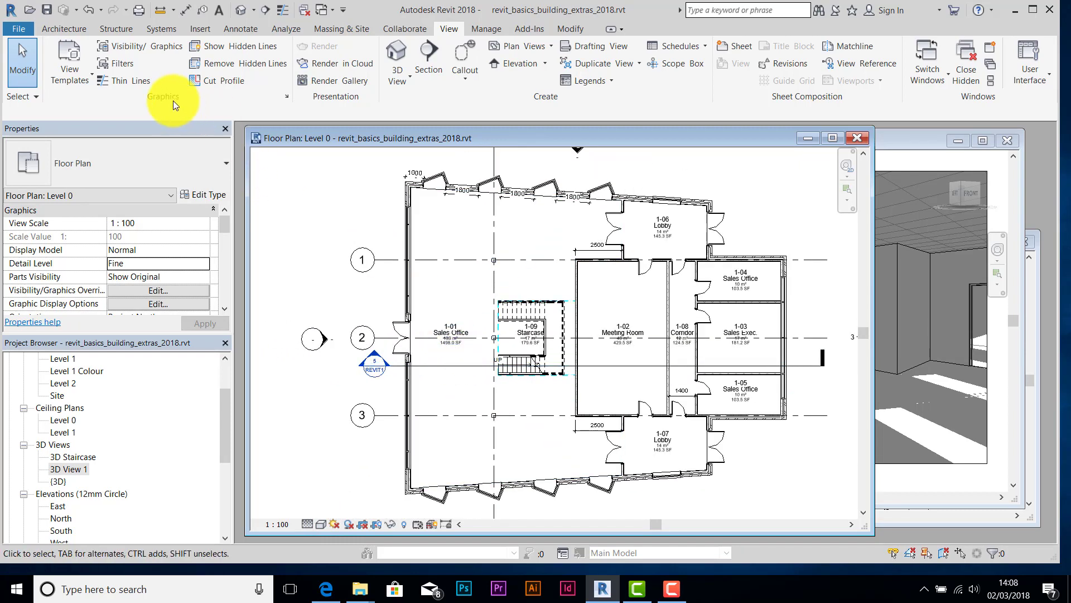
left_click(64, 28)
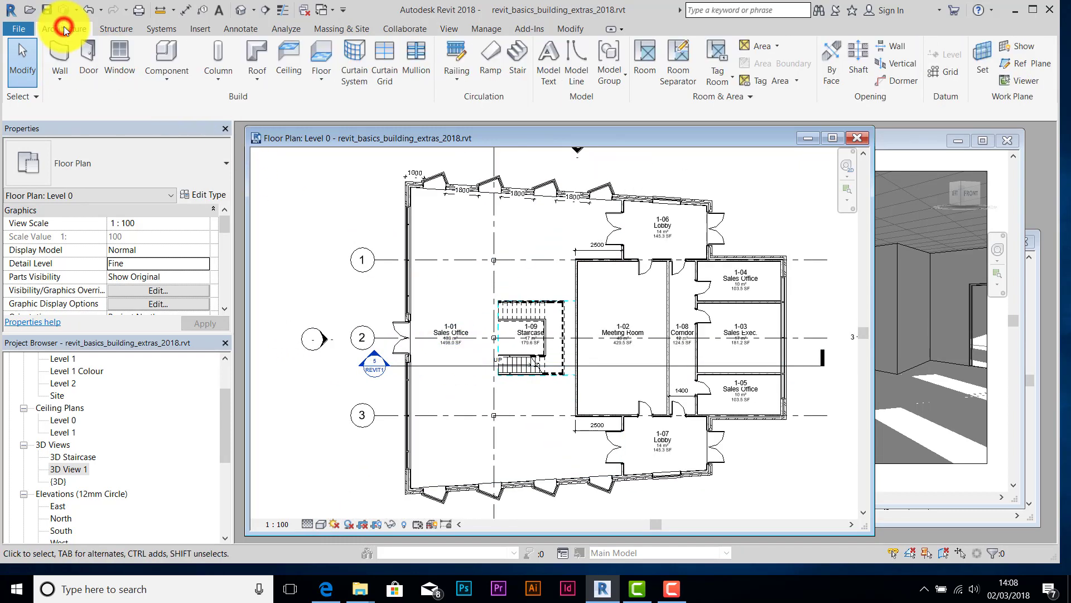
left_click(169, 82)
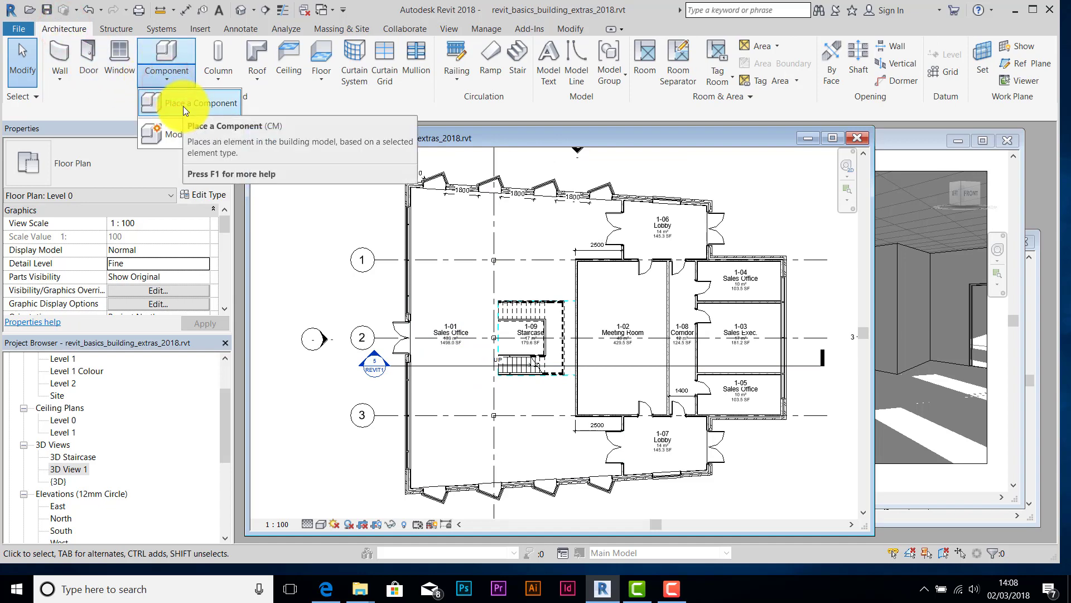
- Start Place a Component and browse Load Family to the USB drive's 13 - Revit folder
left_click(183, 106)
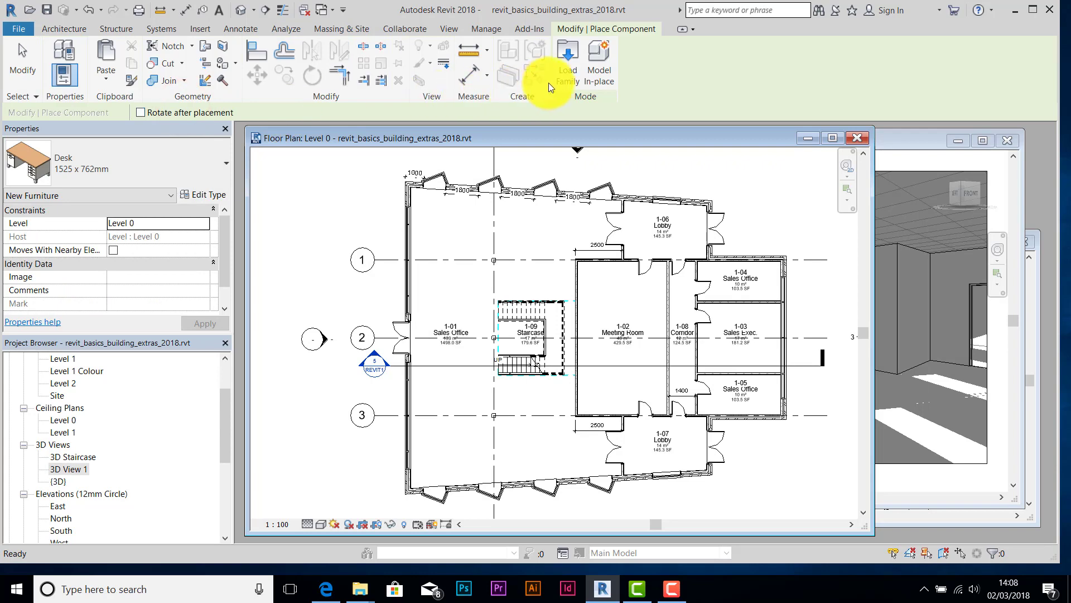
left_click(571, 73)
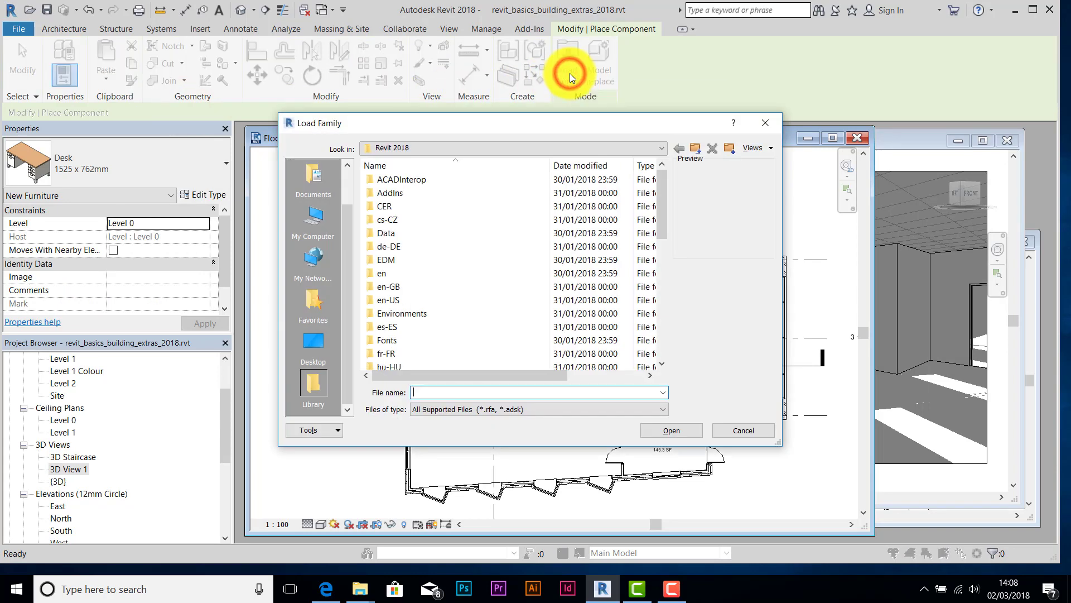
left_click(698, 152)
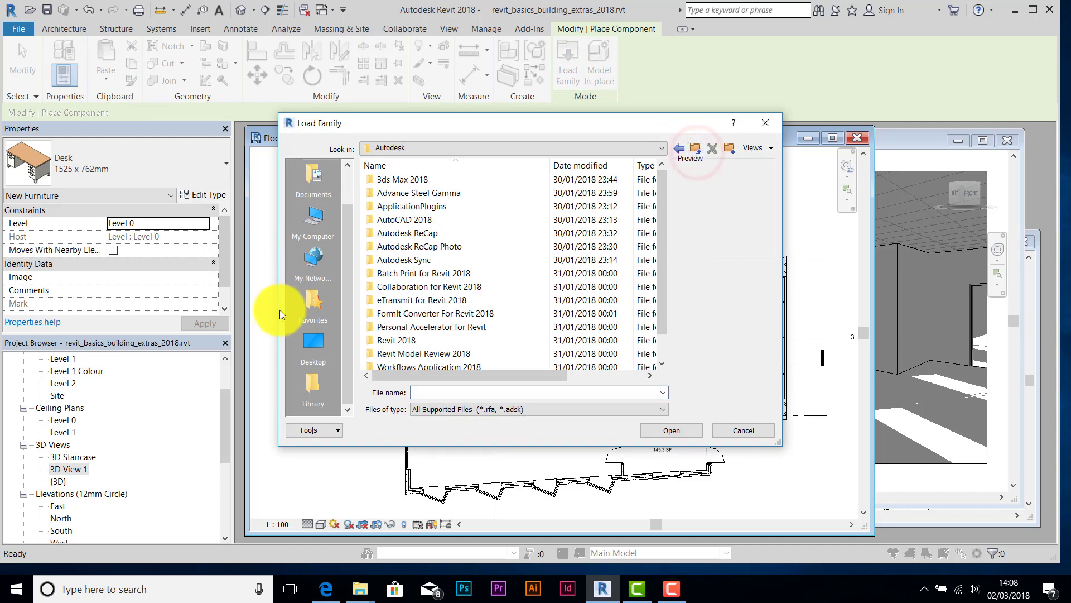
left_click(310, 348)
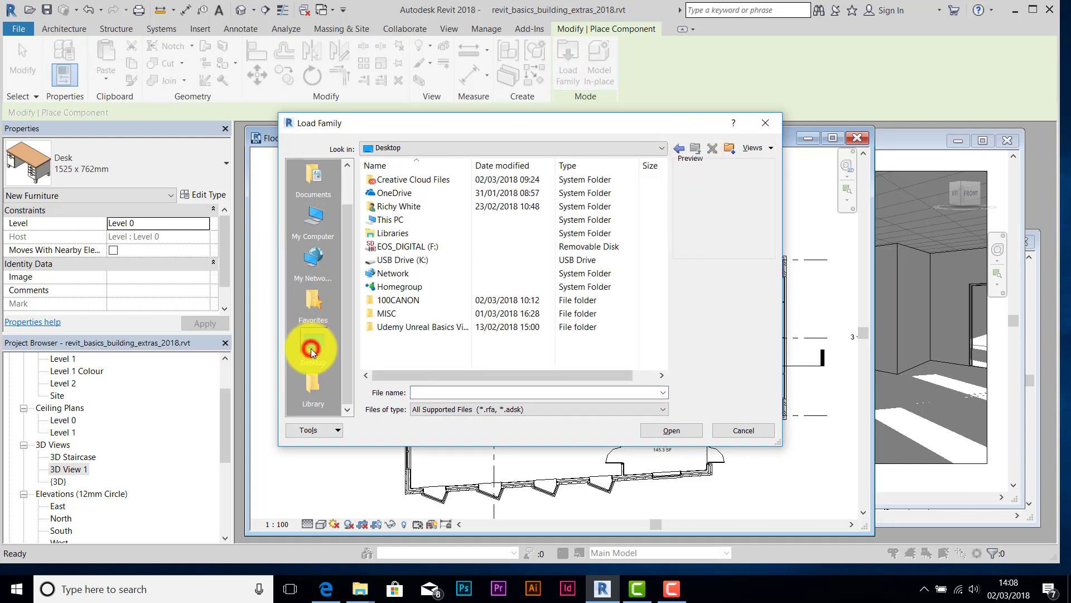
left_click(390, 249)
double_click(385, 258)
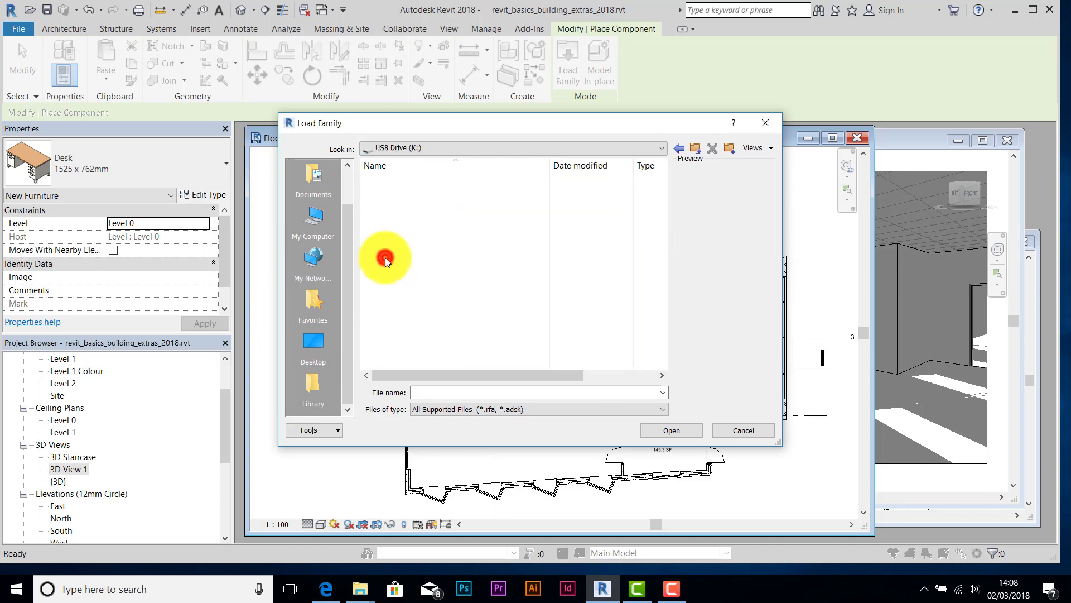
double_click(383, 179)
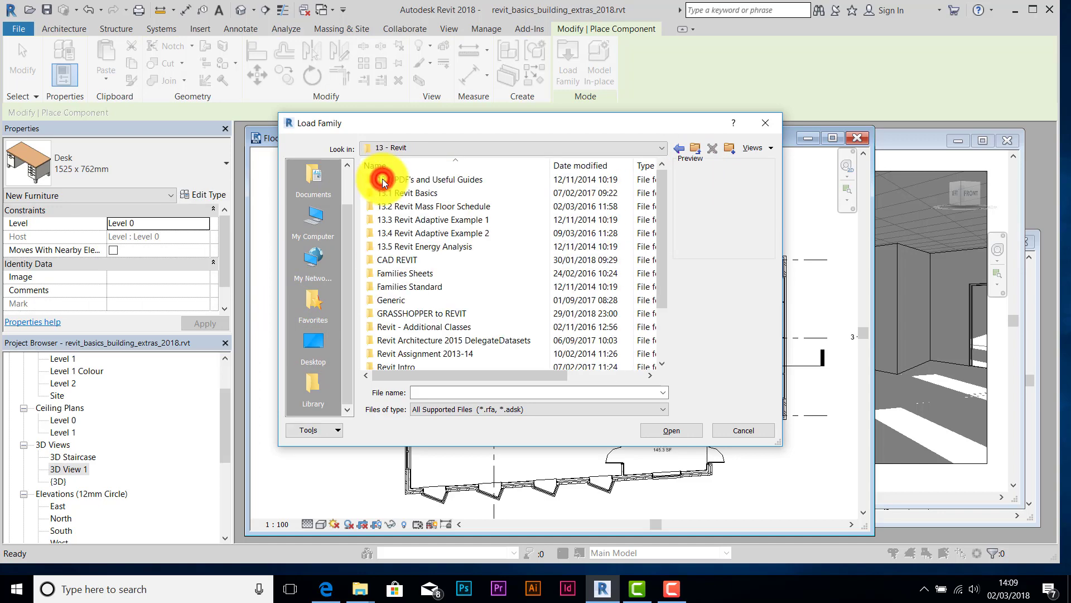
- Load Furniture_Table_Conference_w-Chairs.rfa from the UK library's Furniture\Tables folder
left_click_drag(659, 270, 659, 308)
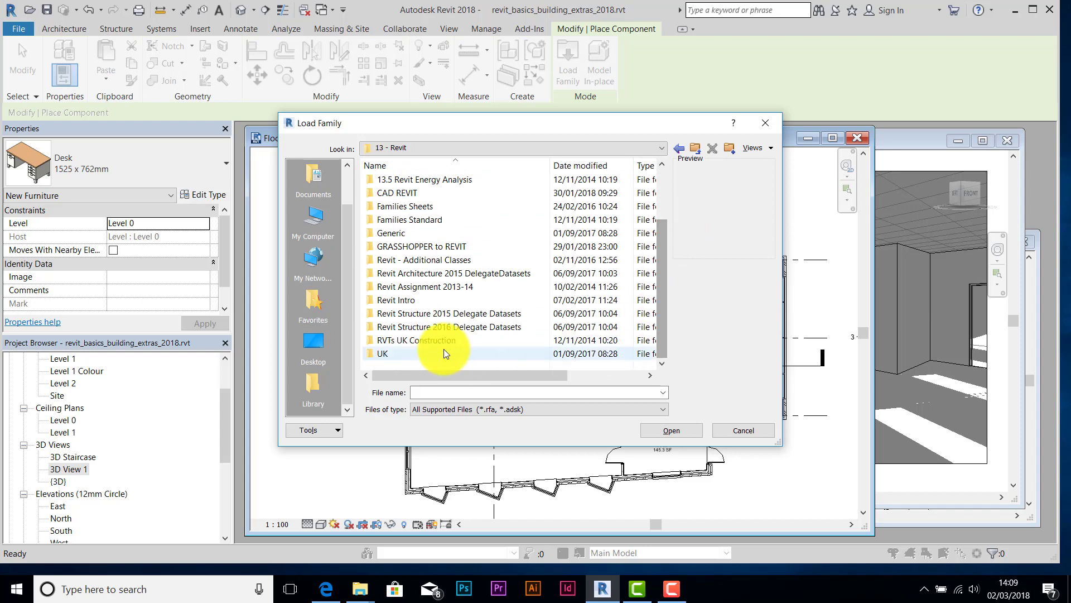
double_click(385, 353)
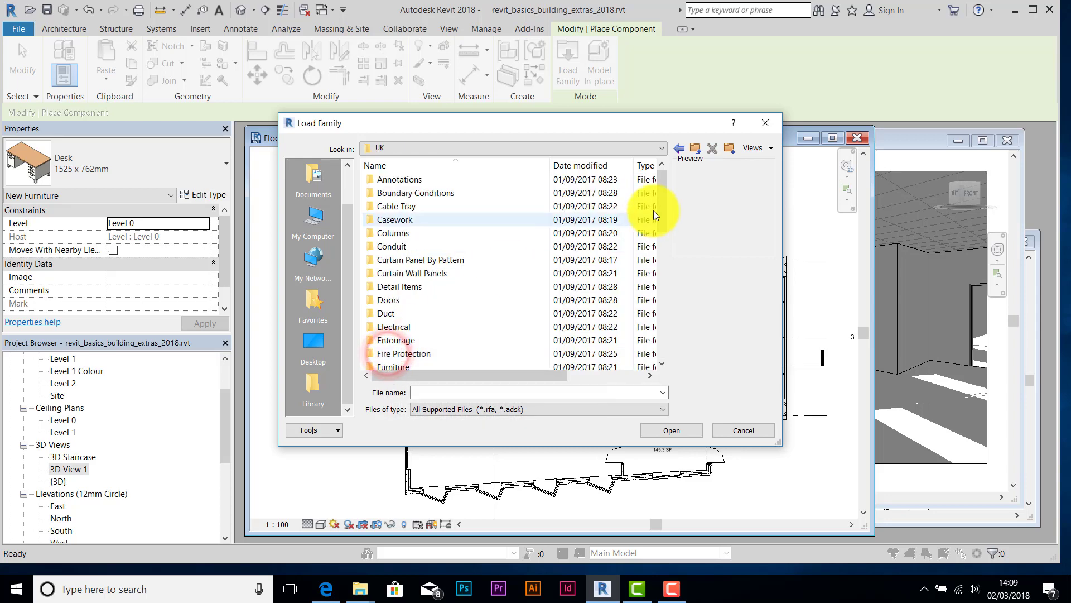
left_click_drag(662, 211, 662, 226)
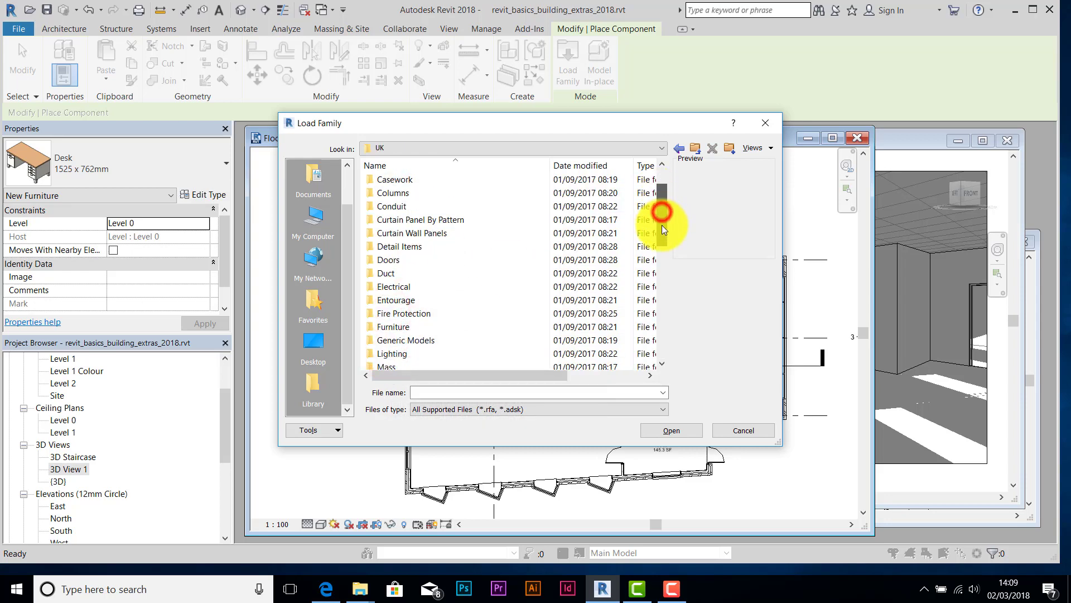
double_click(411, 327)
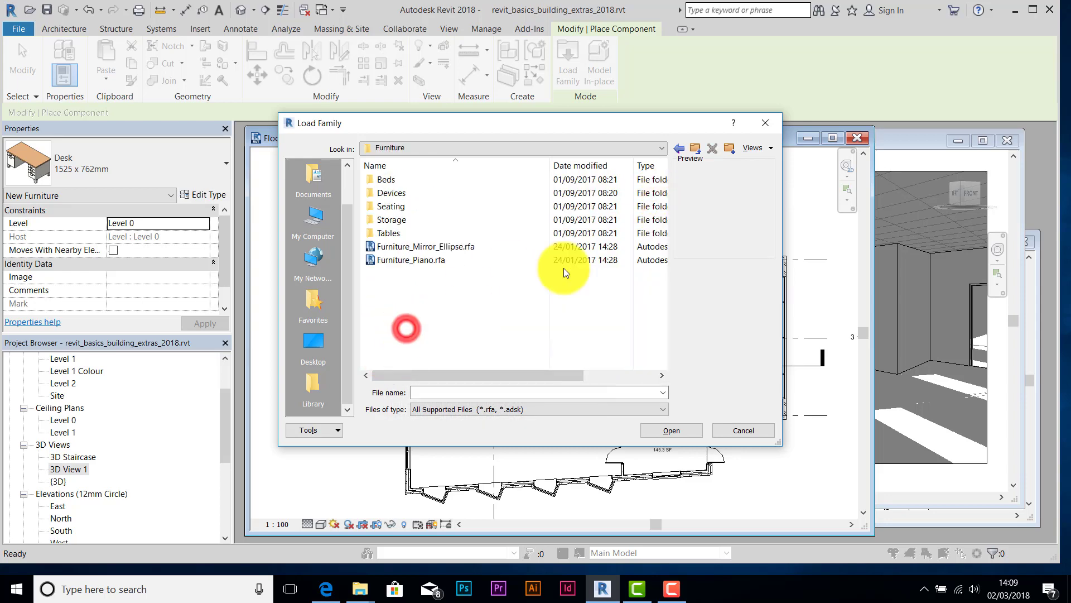
double_click(385, 232)
left_click_drag(662, 200, 667, 279)
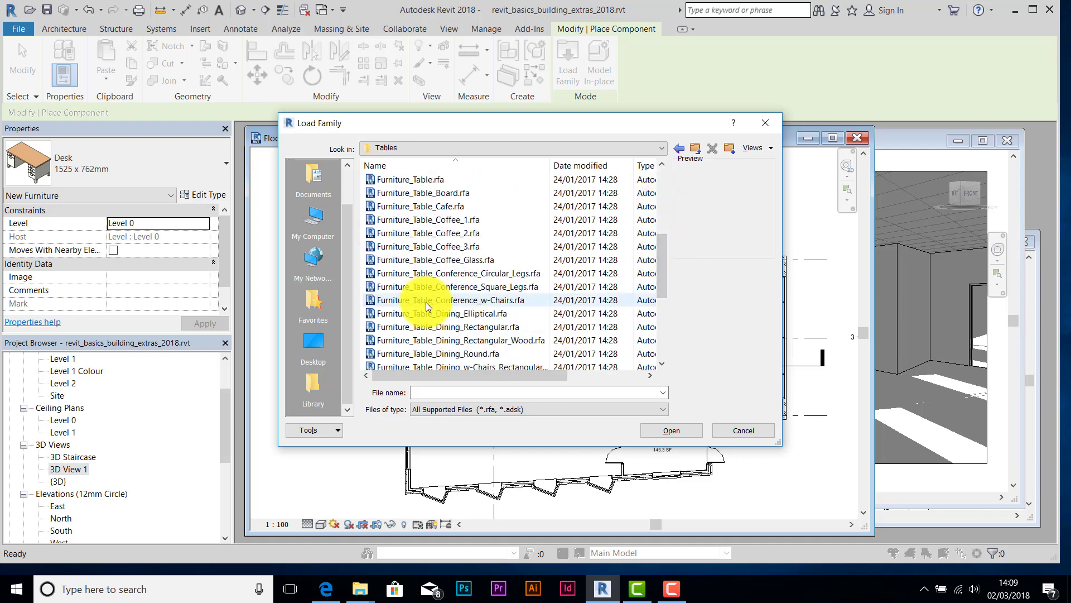
left_click(461, 300)
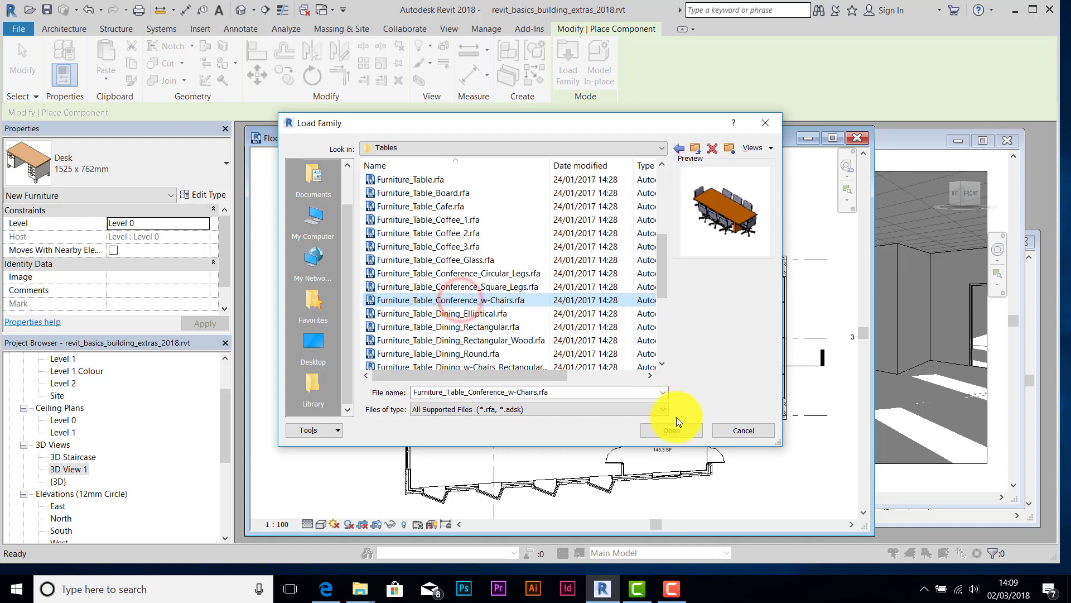
left_click(662, 430)
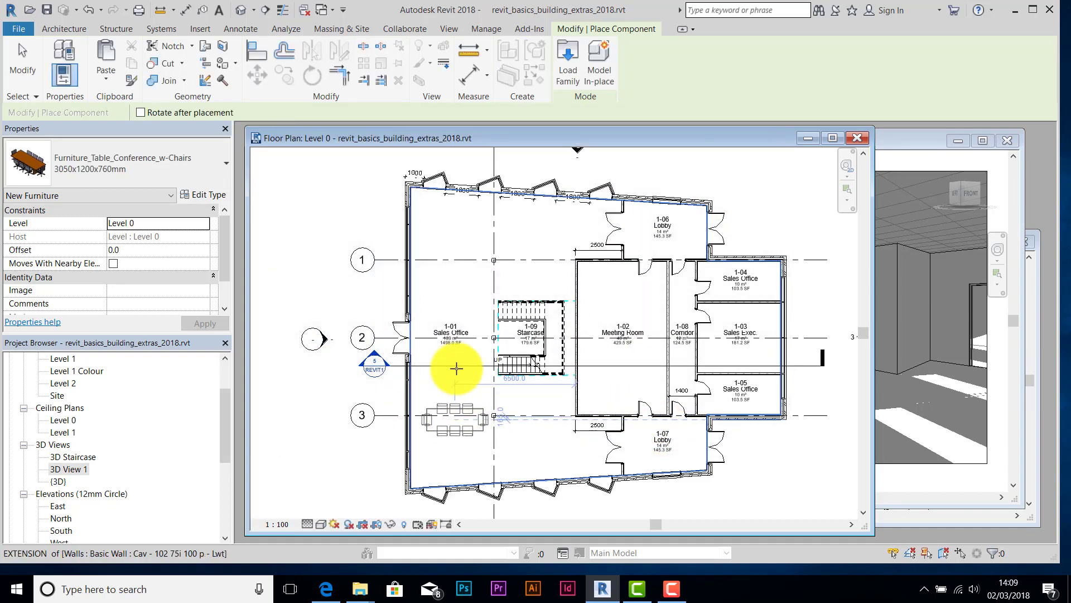
- Place the conference table near grid 3 and rotate it 90° so it runs vertically
left_click(453, 428)
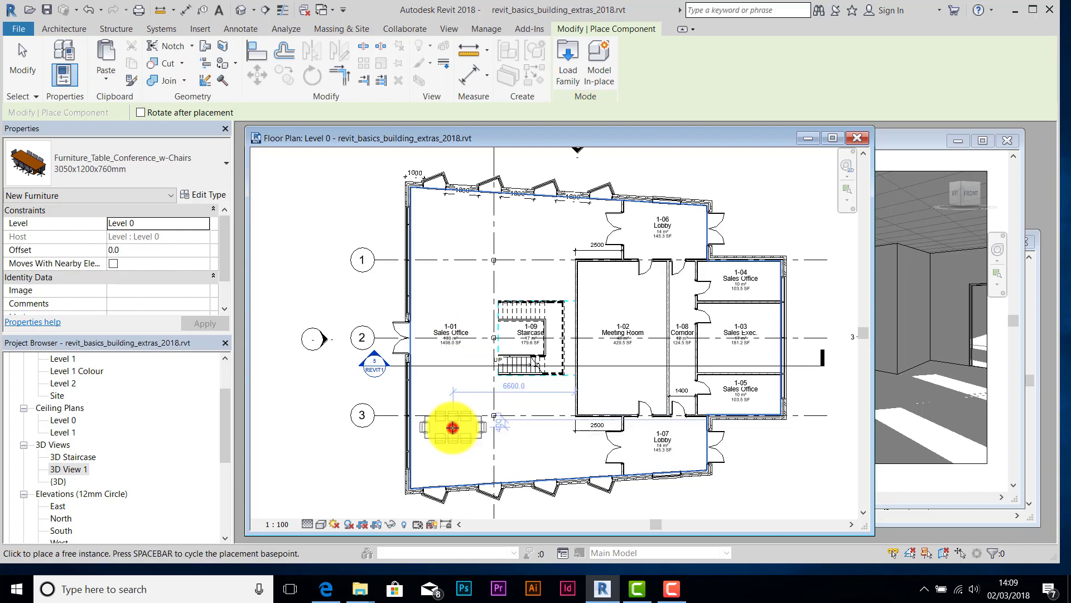
left_click(310, 75)
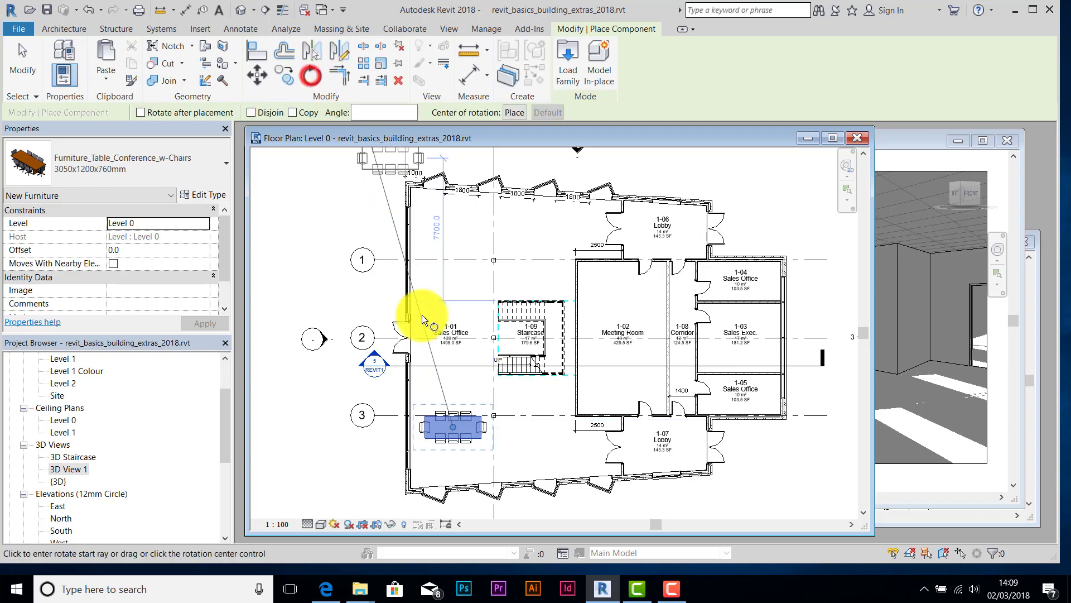
left_click(454, 383)
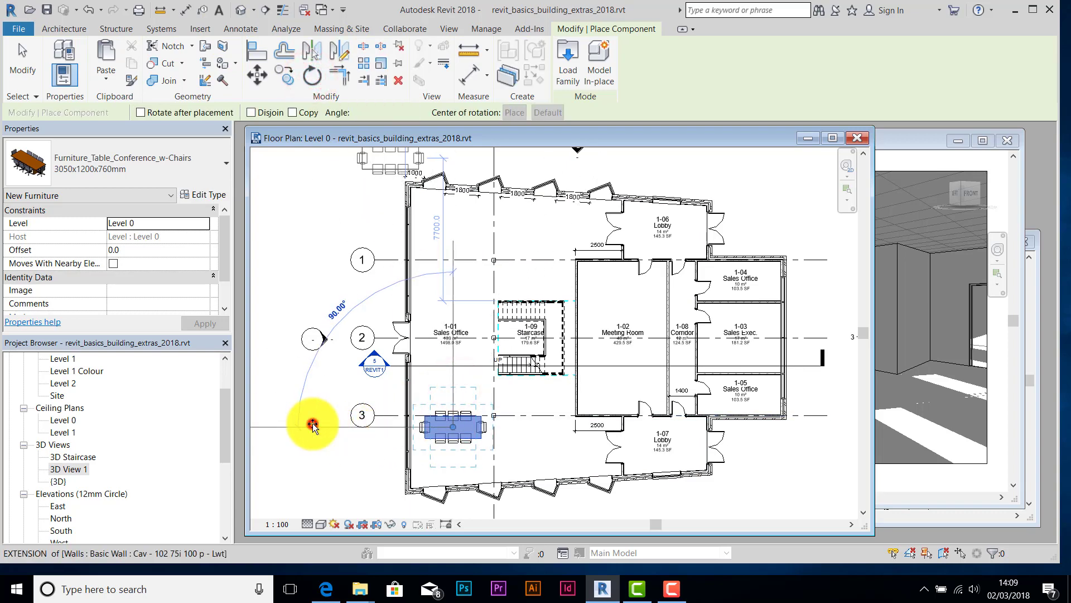
left_click(313, 425)
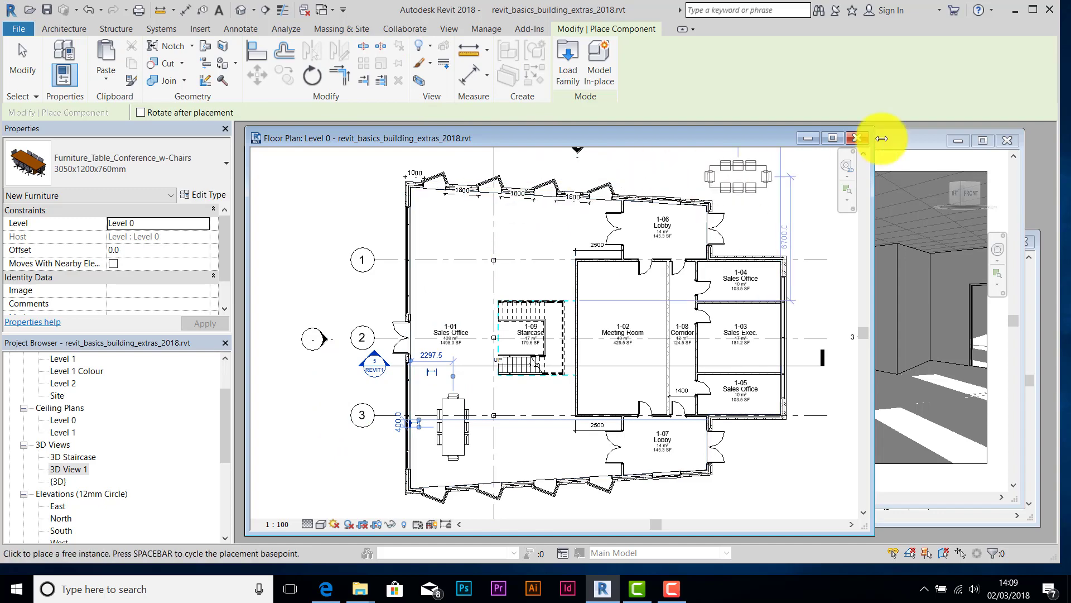
- Check the table in 3D View 1, then return to Level 0 and end table placement
left_click(905, 144)
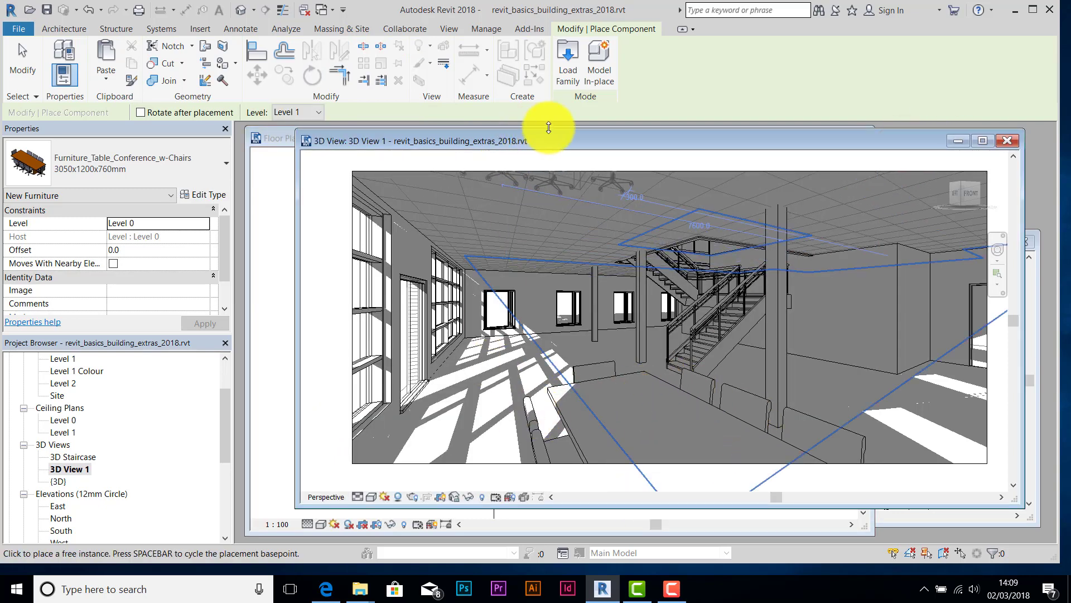
left_click(277, 138)
key("Escape")
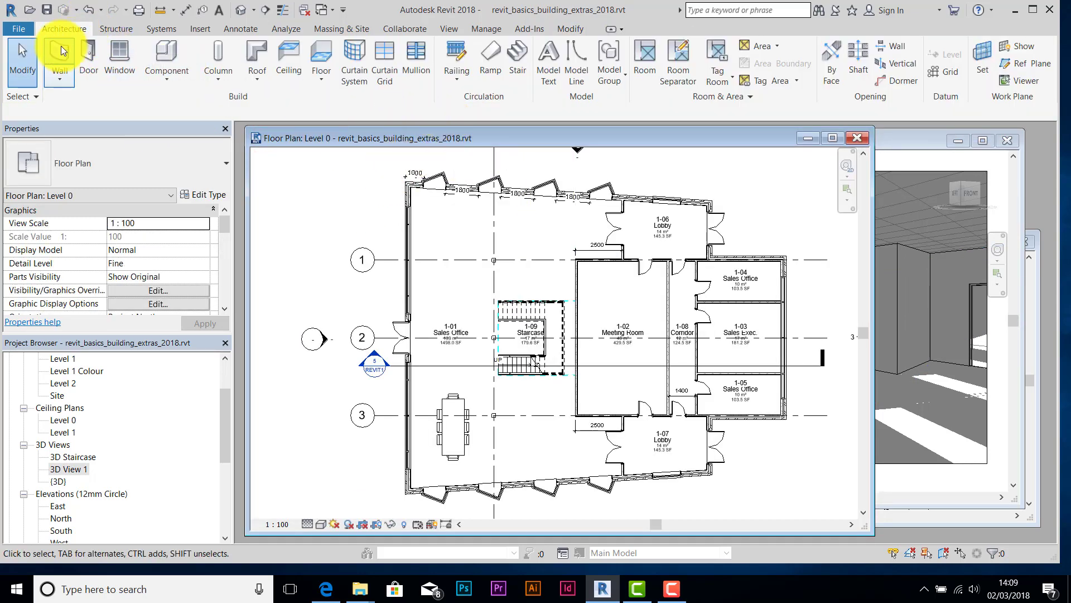
- Start Place a Component from Architecture > Component and bring up Load Family
left_click(63, 31)
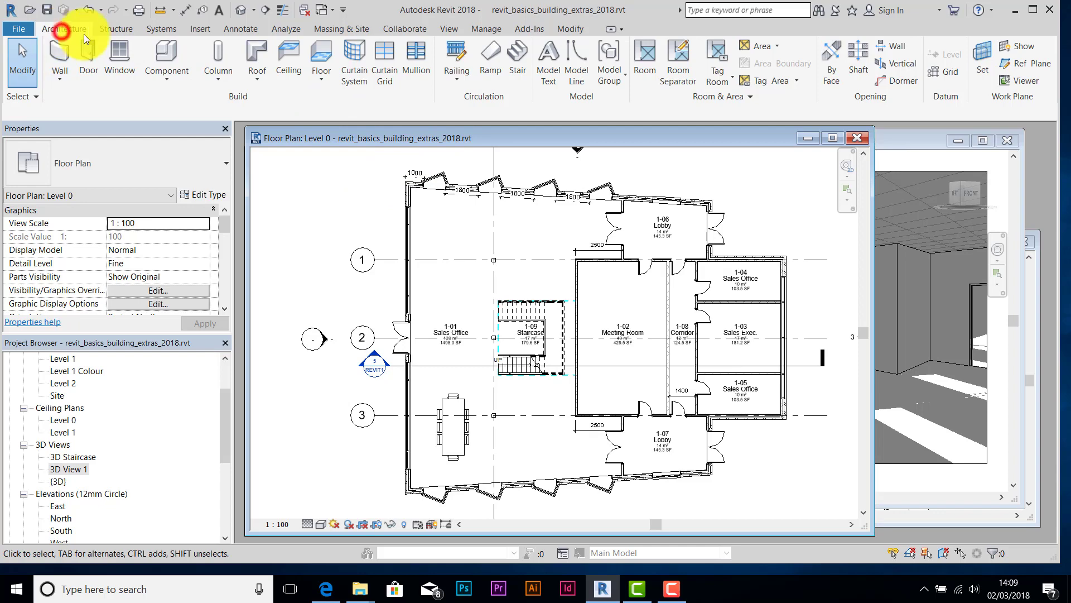
left_click(179, 82)
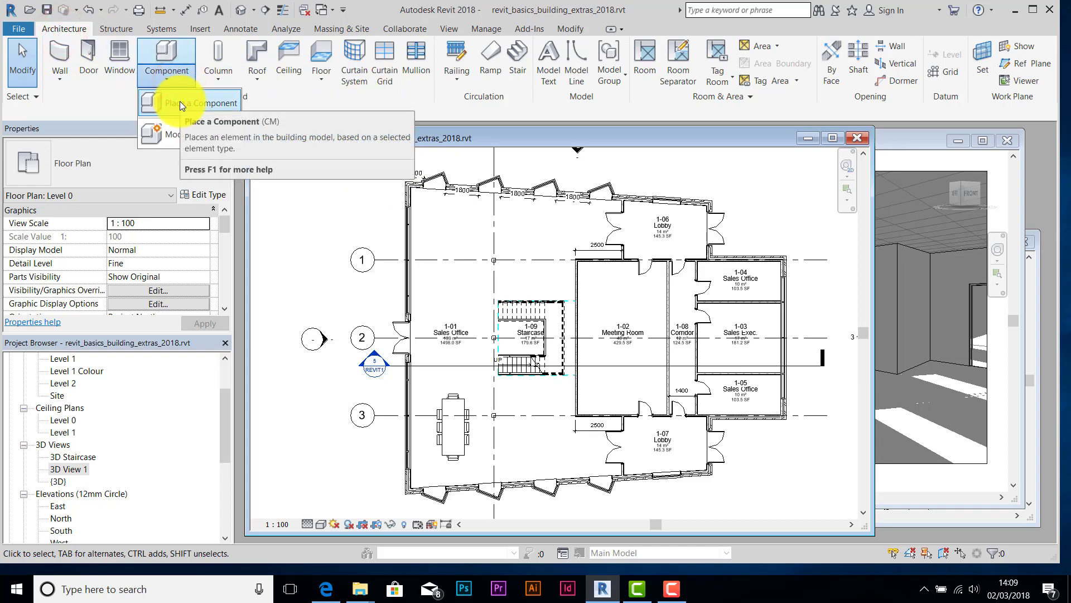
left_click(180, 102)
left_click(561, 81)
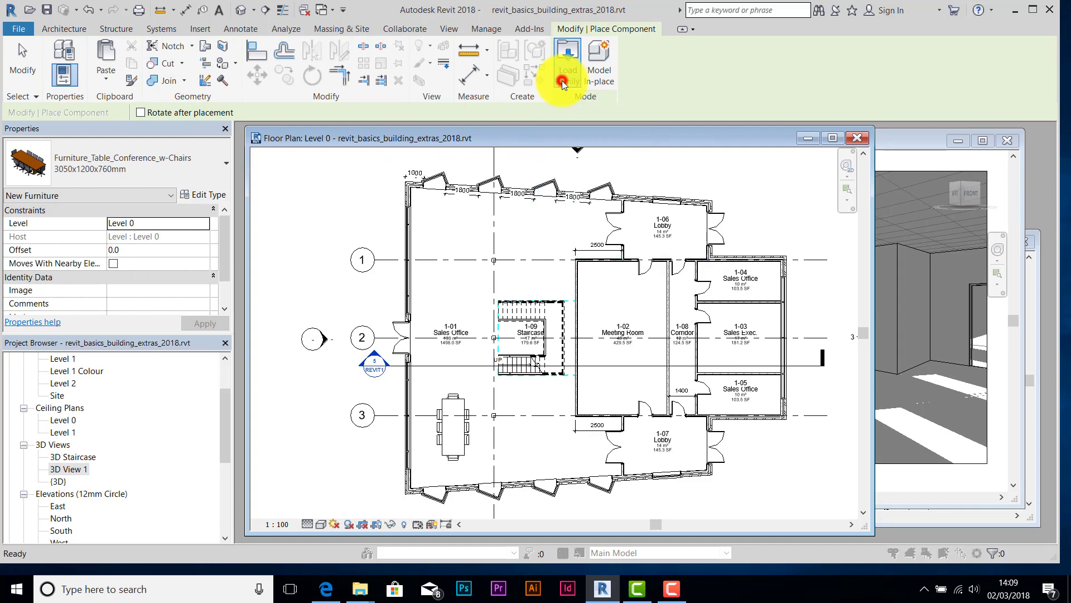
- Browse to USB drive > 13 - Revit > UK > Furniture > Tables
left_click(695, 148)
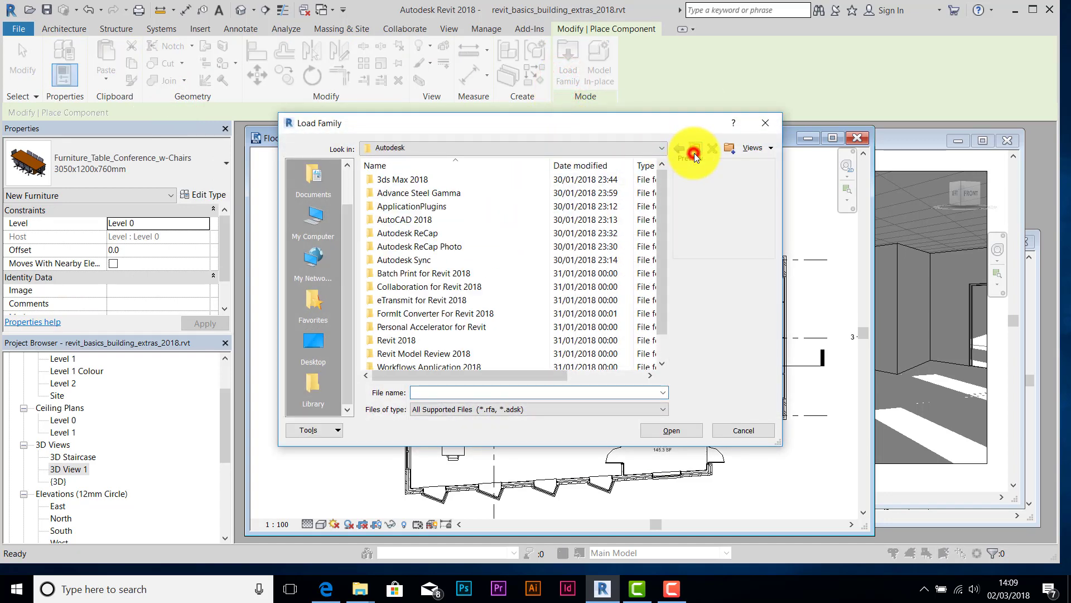
scroll(662, 240, "down", 1)
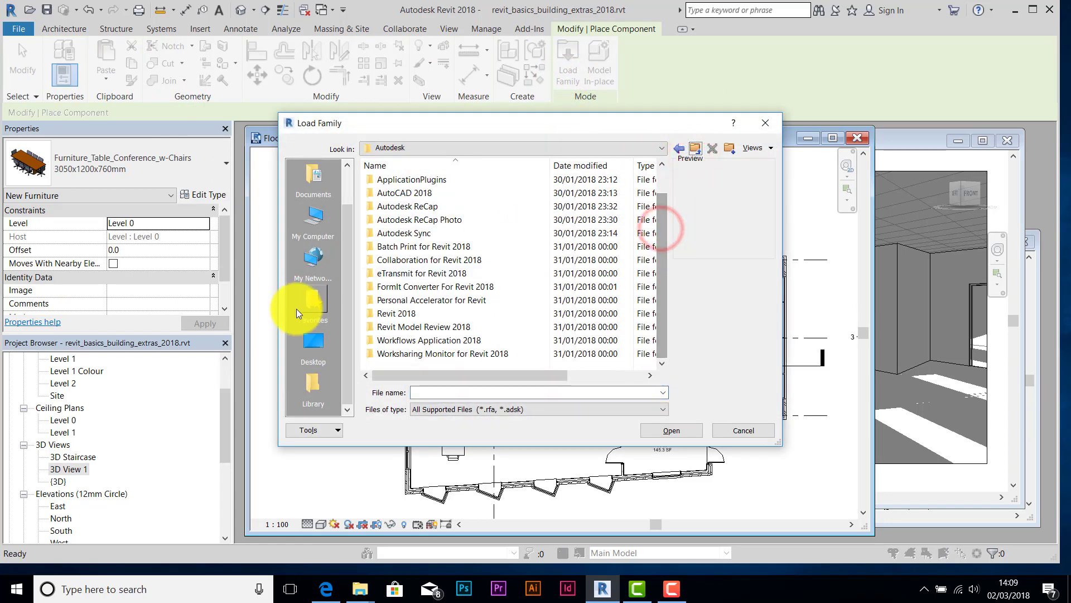
left_click(307, 346)
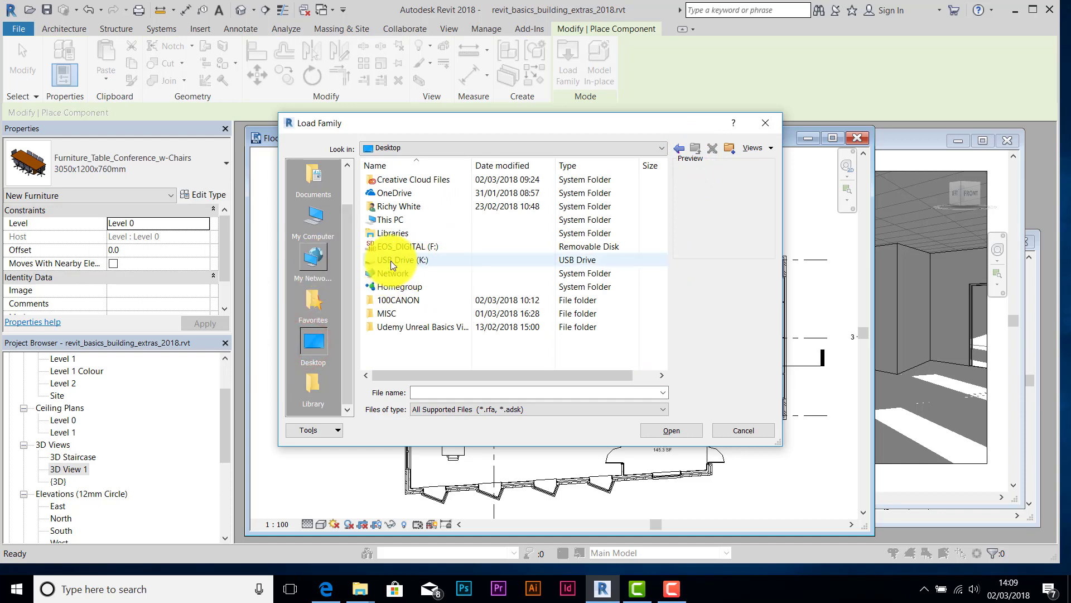
double_click(391, 260)
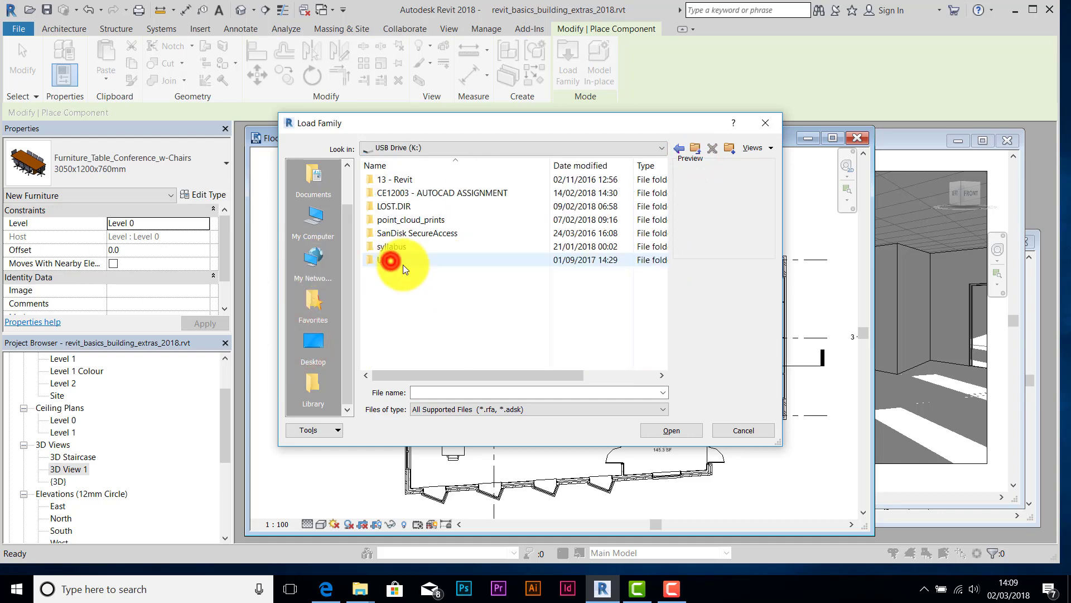
left_click(400, 181)
double_click(400, 180)
scroll(464, 302, "down", 2)
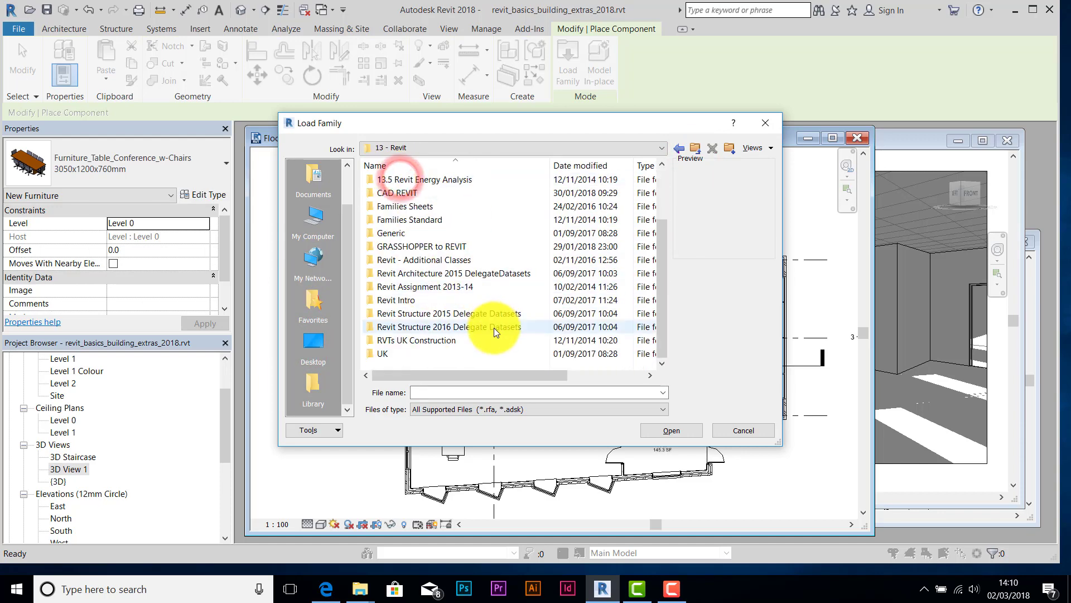
left_click(386, 354)
double_click(387, 353)
left_click_drag(658, 217, 662, 240)
double_click(391, 299)
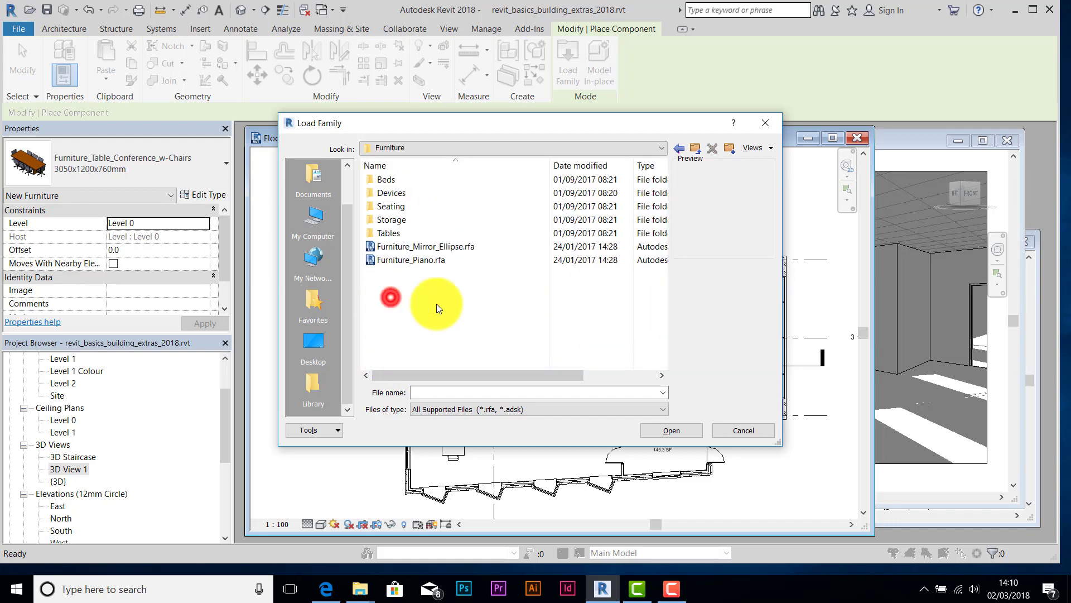
double_click(385, 232)
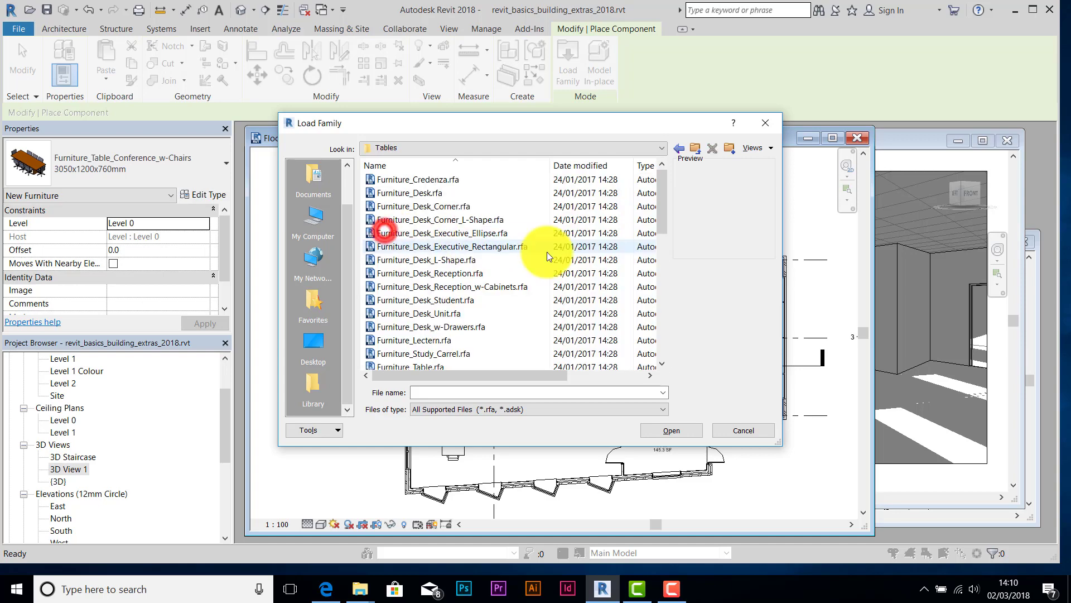
- Compare the desk family previews and load Furniture_Desk_w-Drawers.rfa
left_click(433, 207)
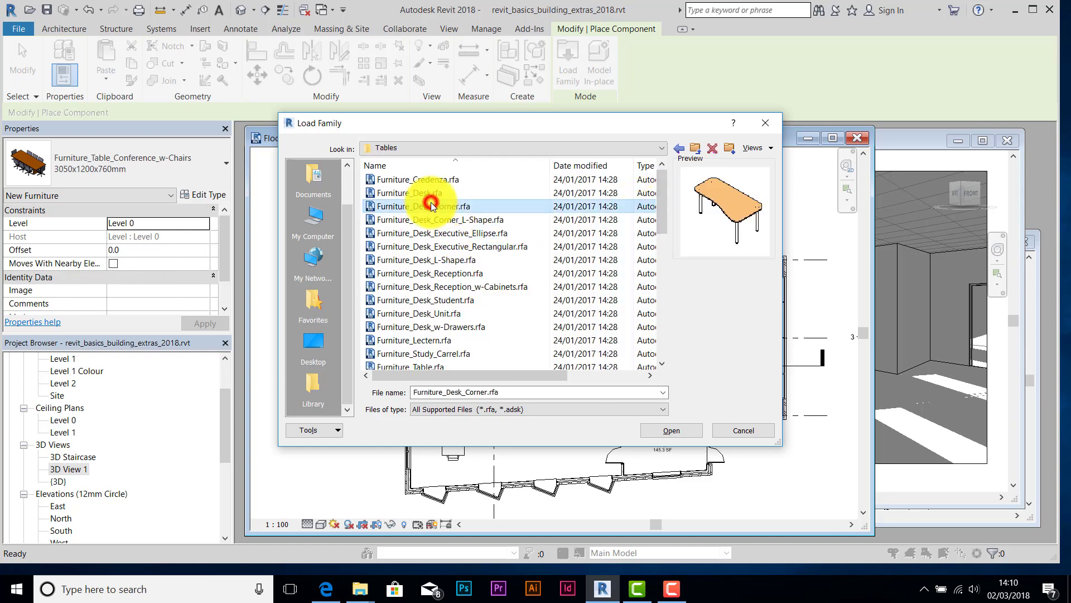
key("Down")
key("Down")
key("Down")
key("Down")
key("Down")
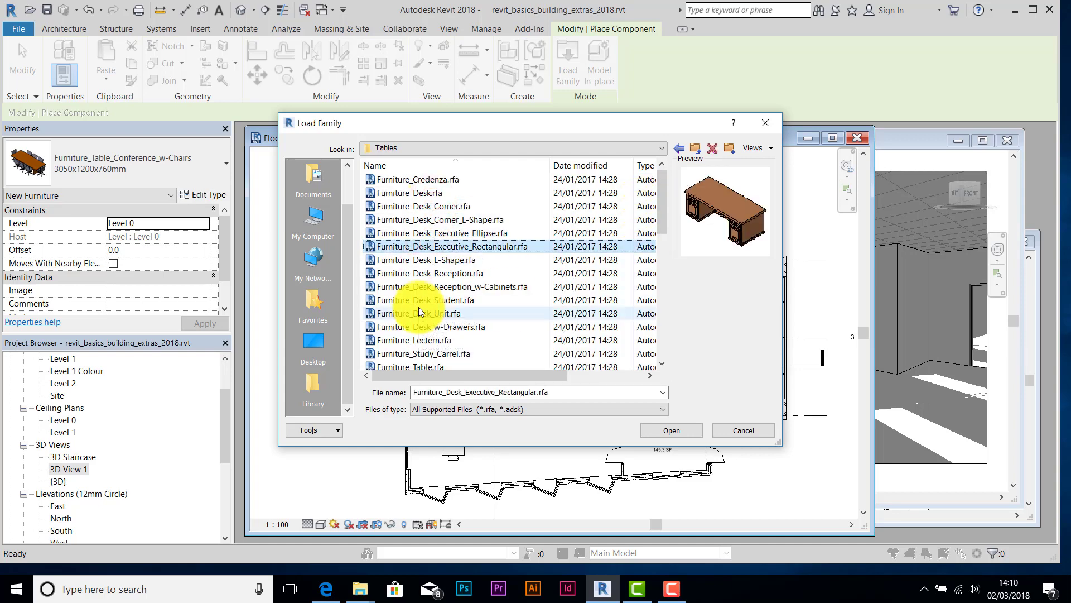
key("Down")
key("Down")
key("Down")
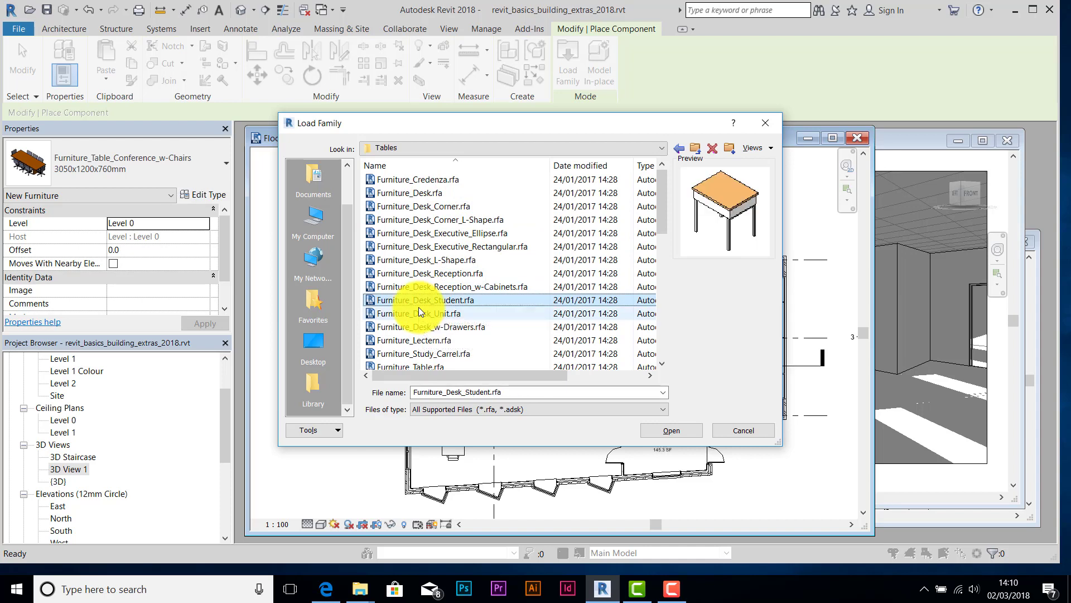
key("Down")
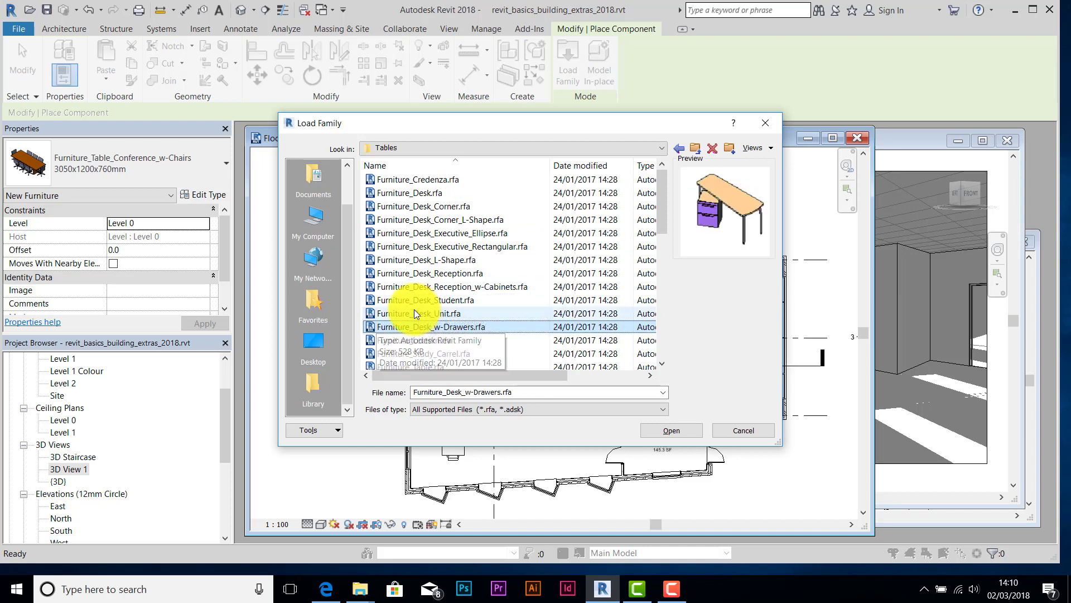
left_click(415, 328)
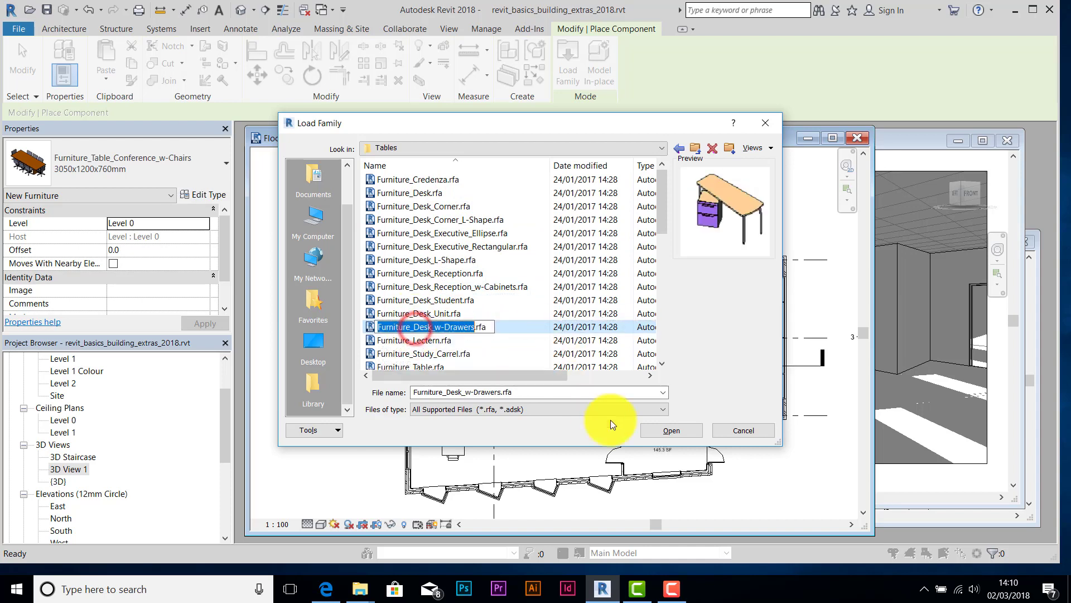
left_click(409, 343)
left_click(395, 328)
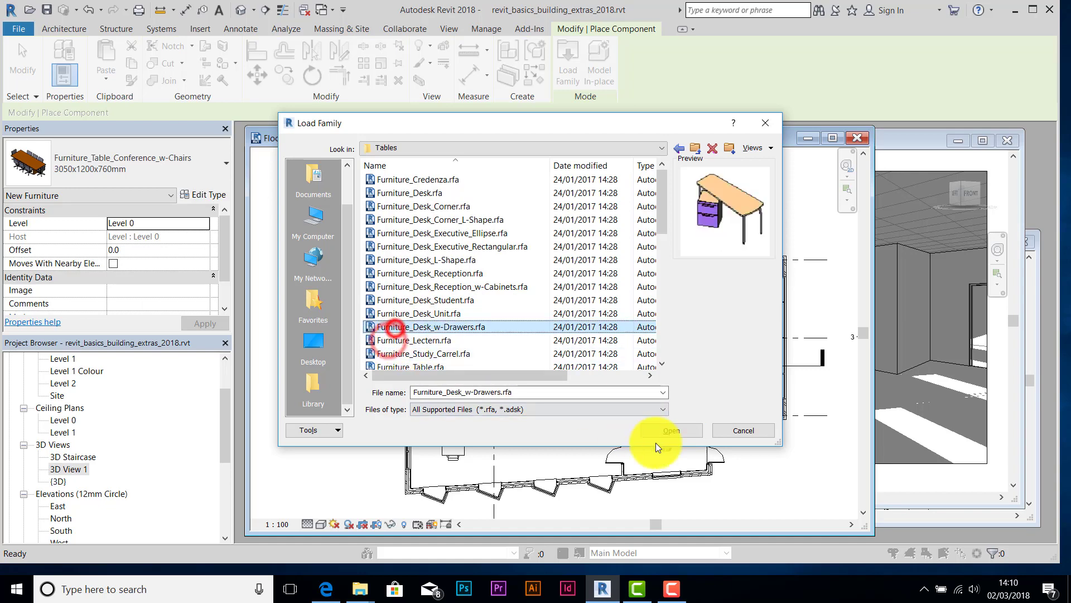
left_click(678, 431)
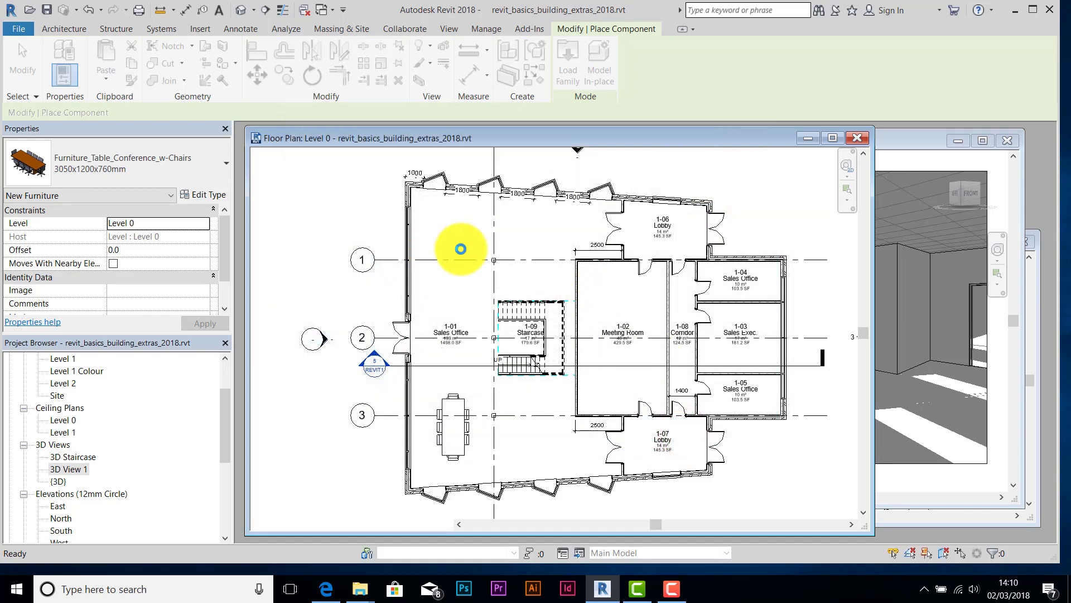
- Place a desk near the top wall above grid 1, rotated 90°
scroll(443, 257, "up", 2)
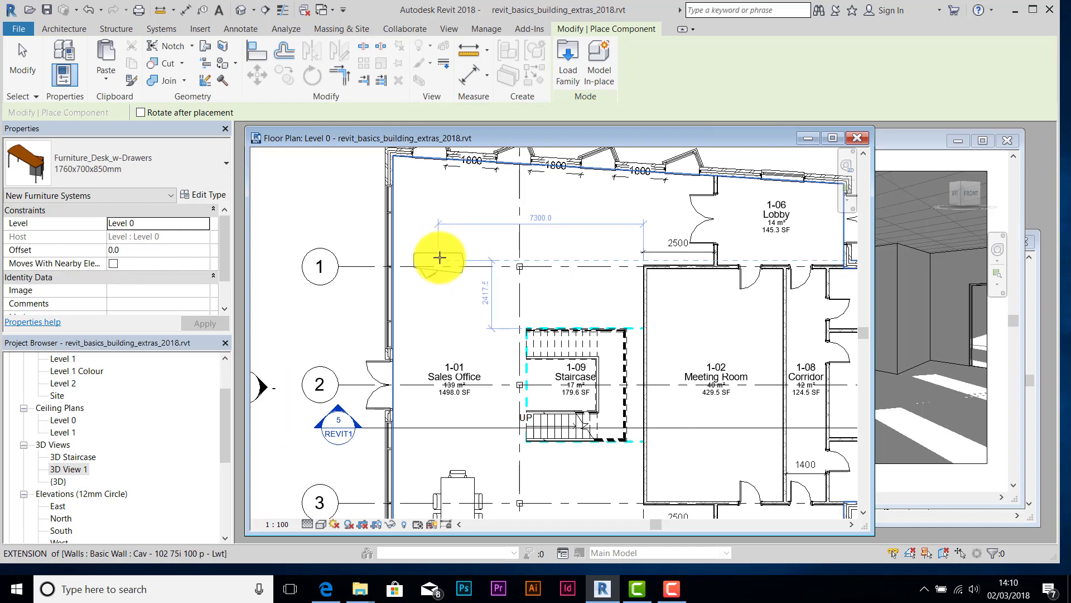
left_click(443, 211)
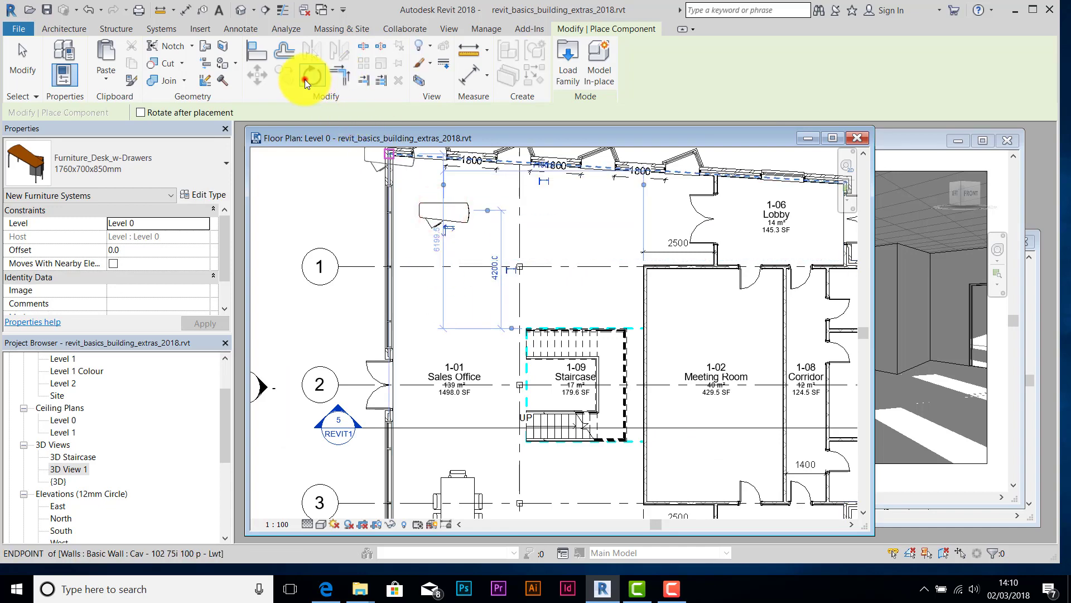
left_click(309, 77)
left_click(494, 215)
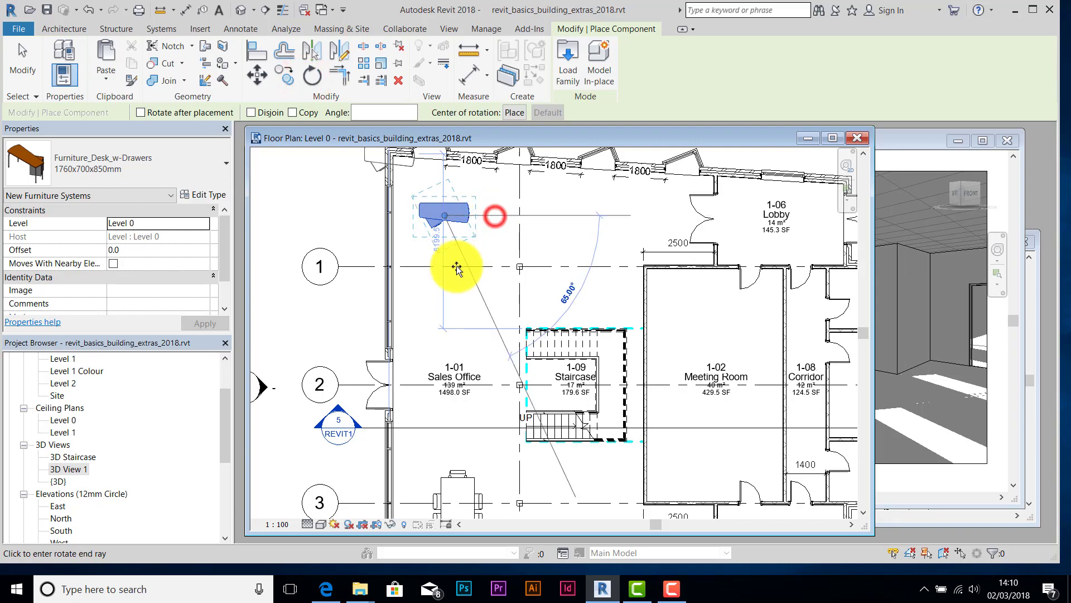
left_click(444, 292)
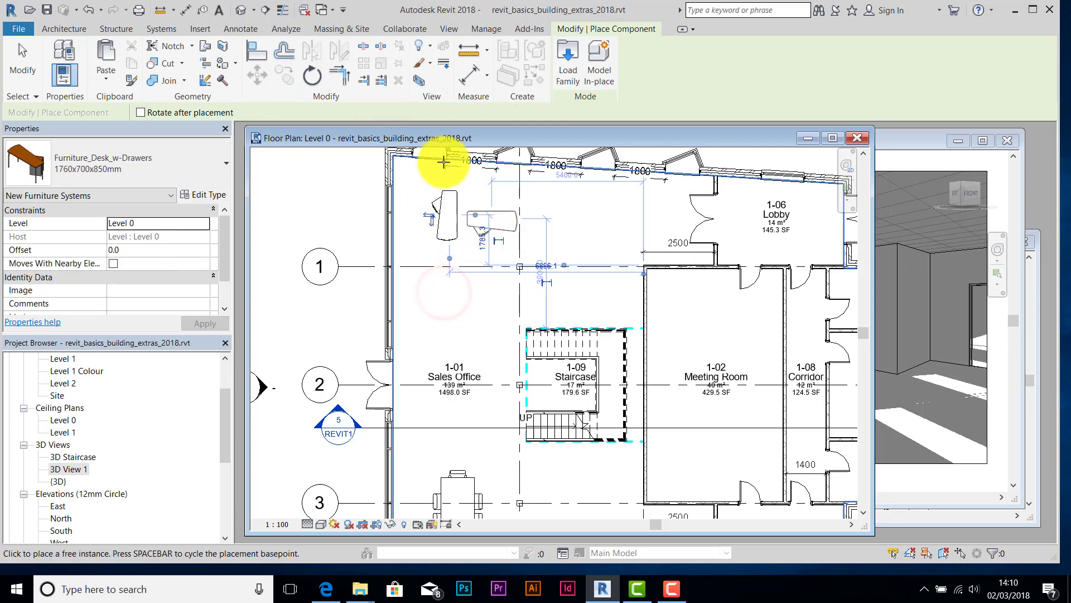
left_click(22, 62)
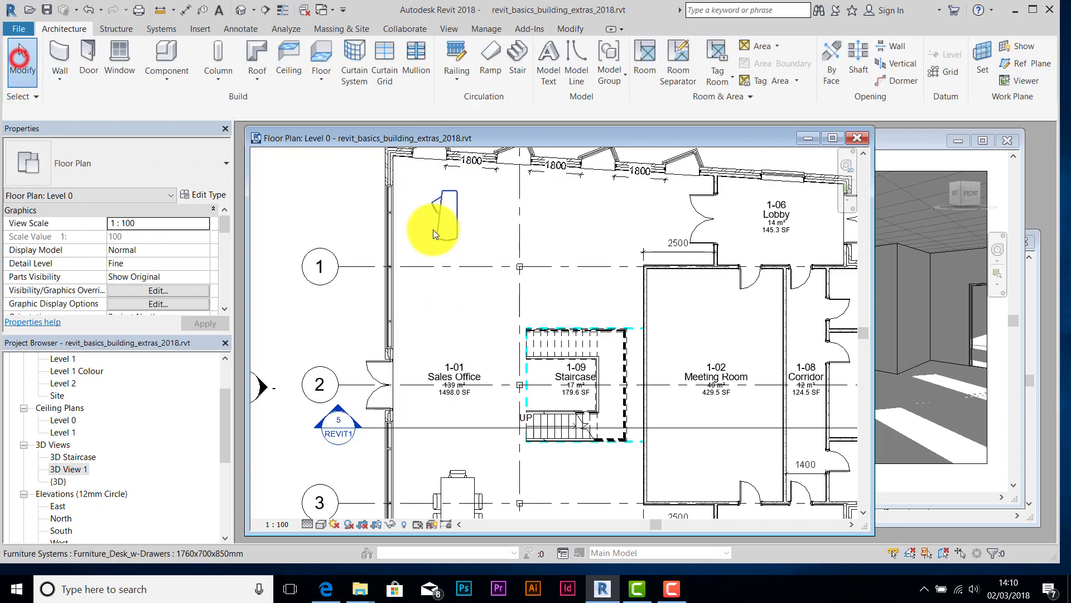
- Mirror the desk with a copy about a vertical drawn axis
left_click(453, 218)
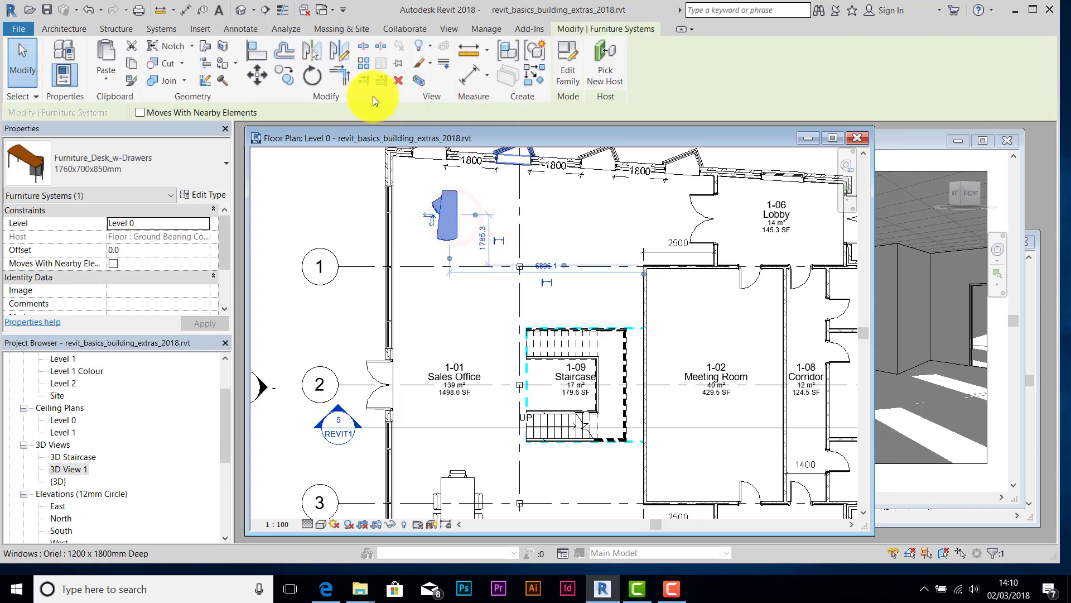
left_click(337, 49)
left_click(467, 183)
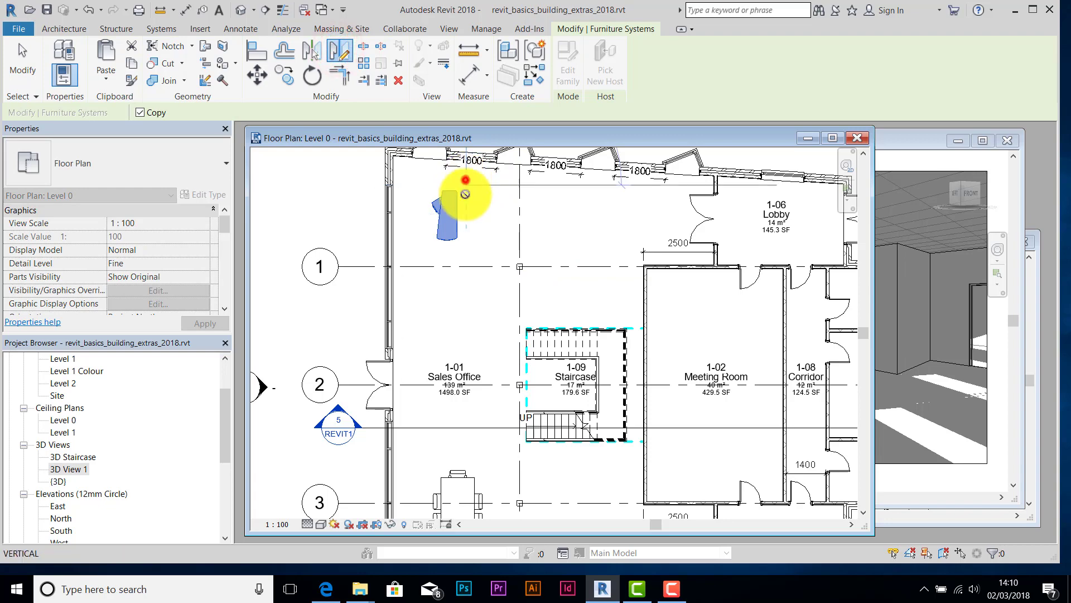
left_click(470, 305)
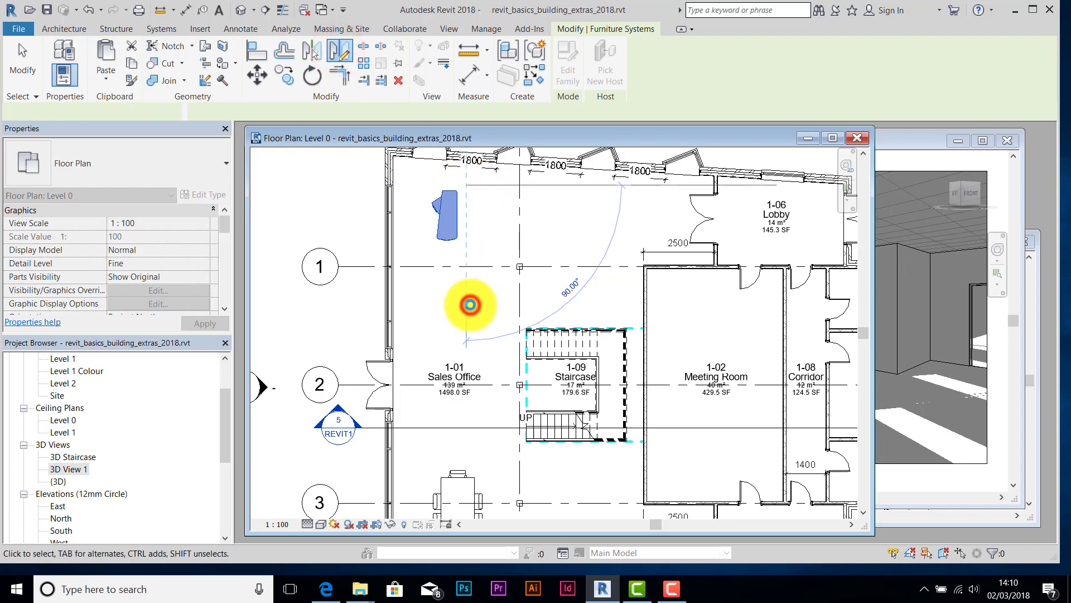
left_click(309, 75)
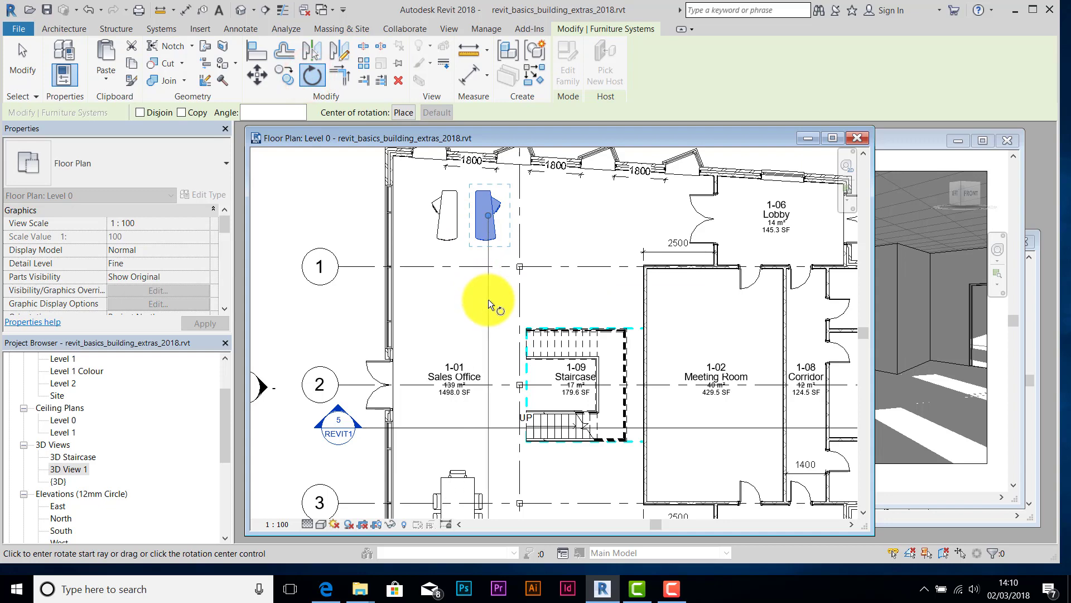
key("Escape")
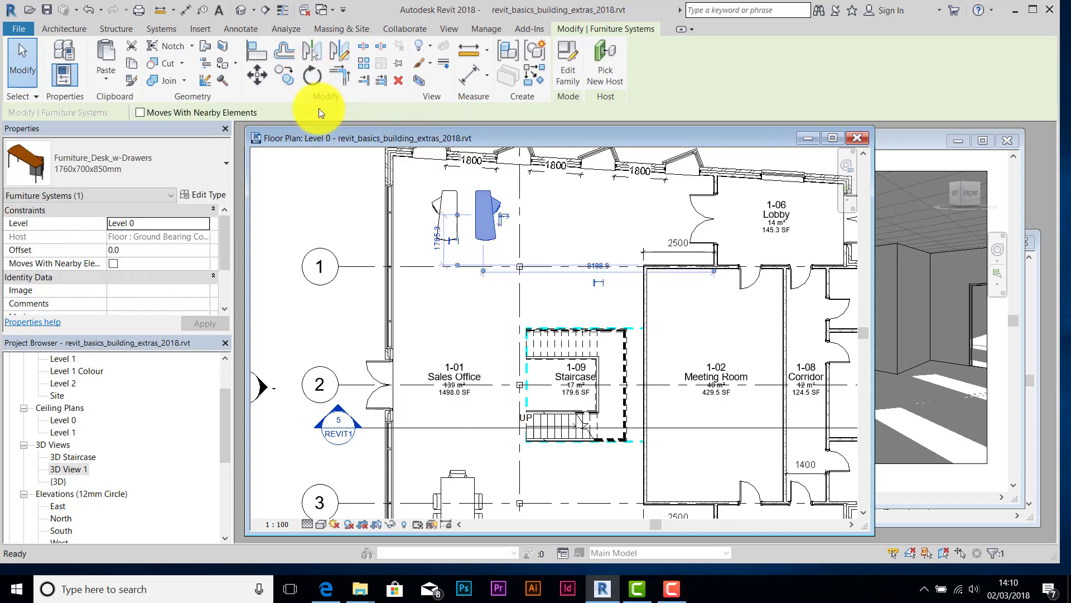
left_click(339, 52)
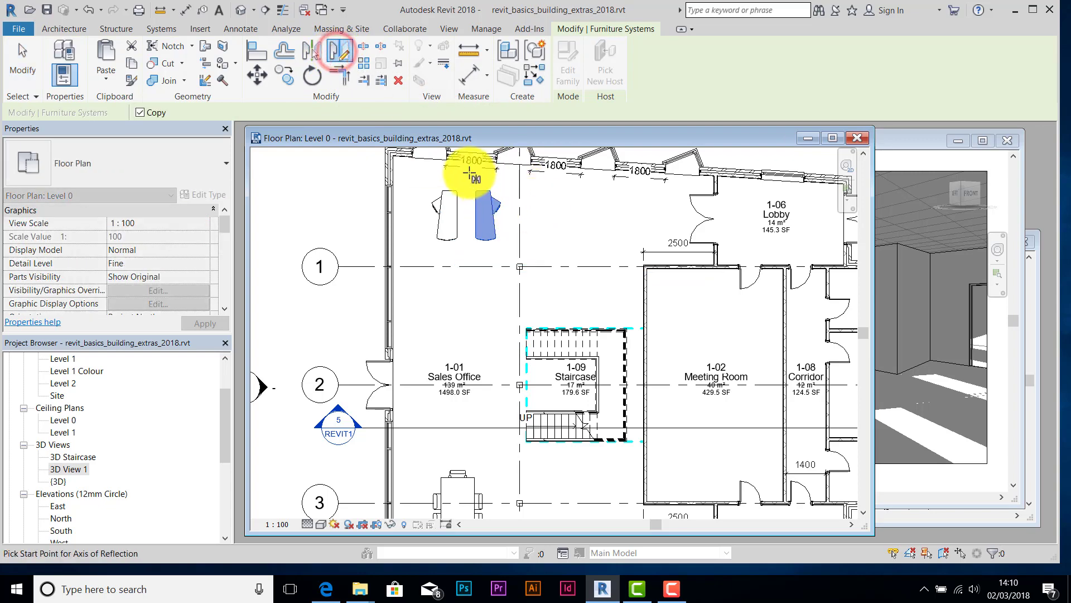
left_click(22, 60)
- Flip the mirrored desk's drawer side, move it beside the original, and select both desks
left_click(496, 215)
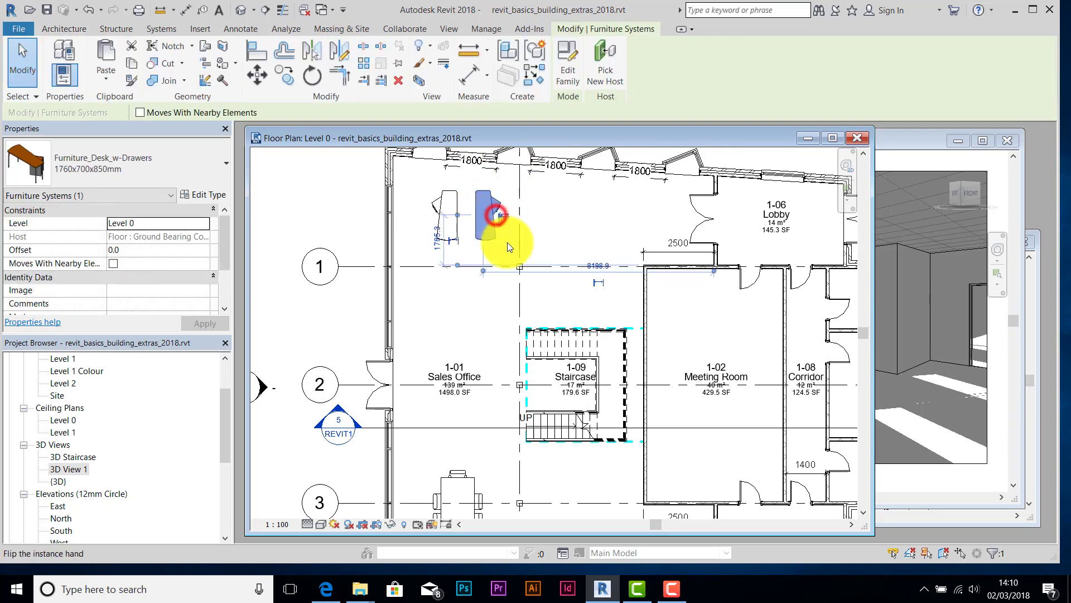
left_click(504, 229)
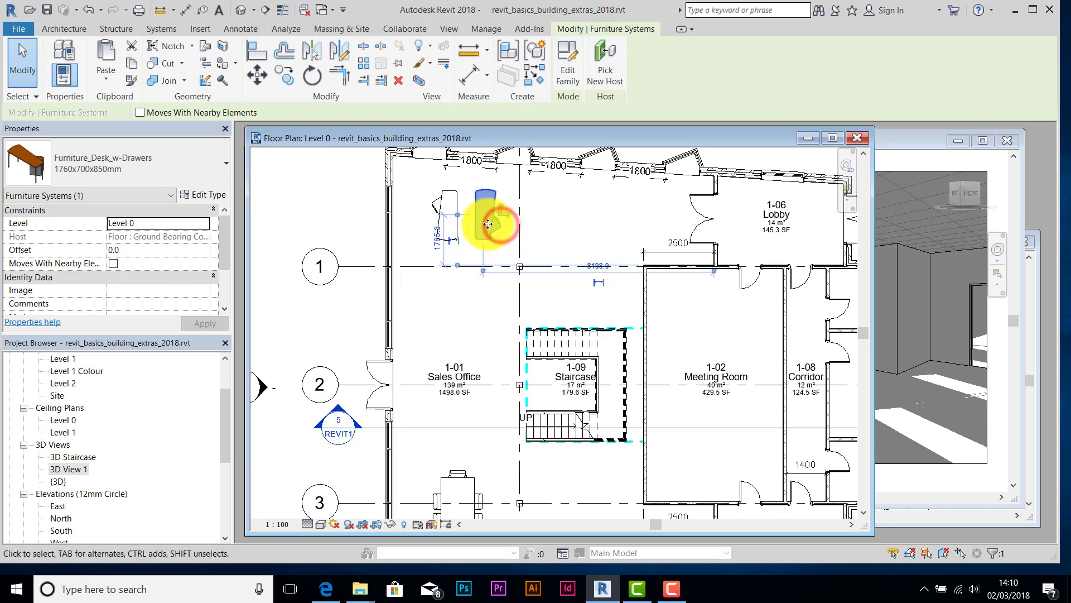
left_click_drag(494, 192, 478, 199)
left_click(503, 261)
left_click_drag(501, 254, 419, 182)
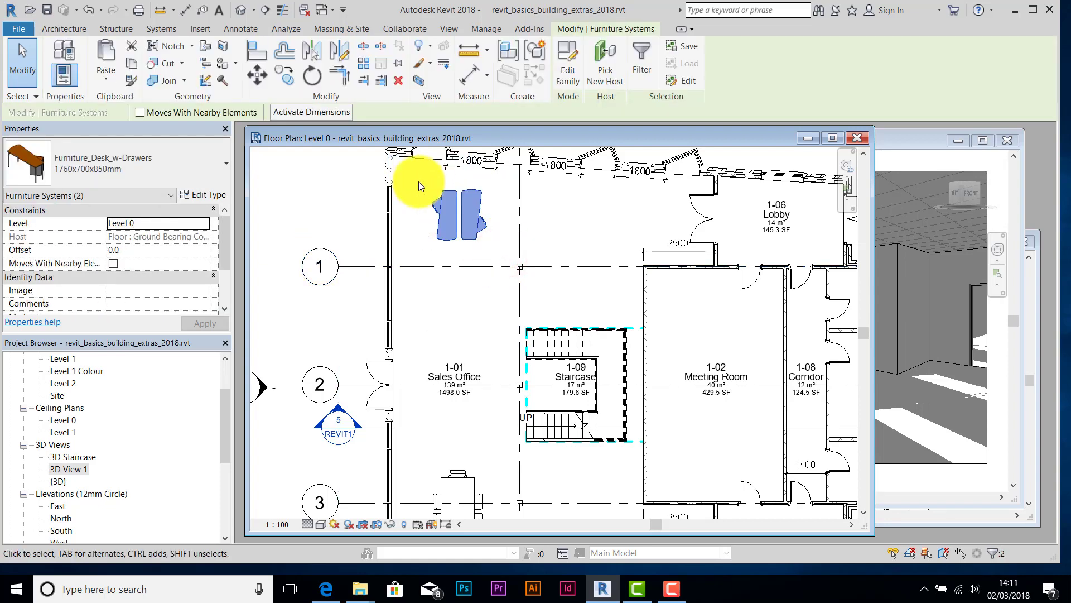
- Copy the desk pair and paste a copy below the original pair
key("m")
key("v")
left_click(471, 229)
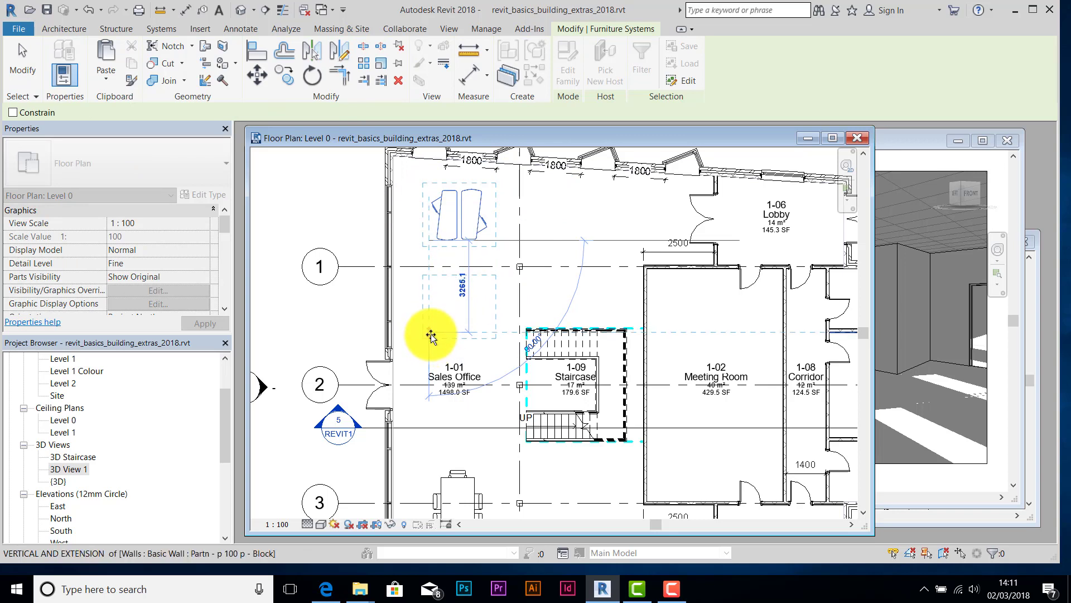
left_click(431, 334)
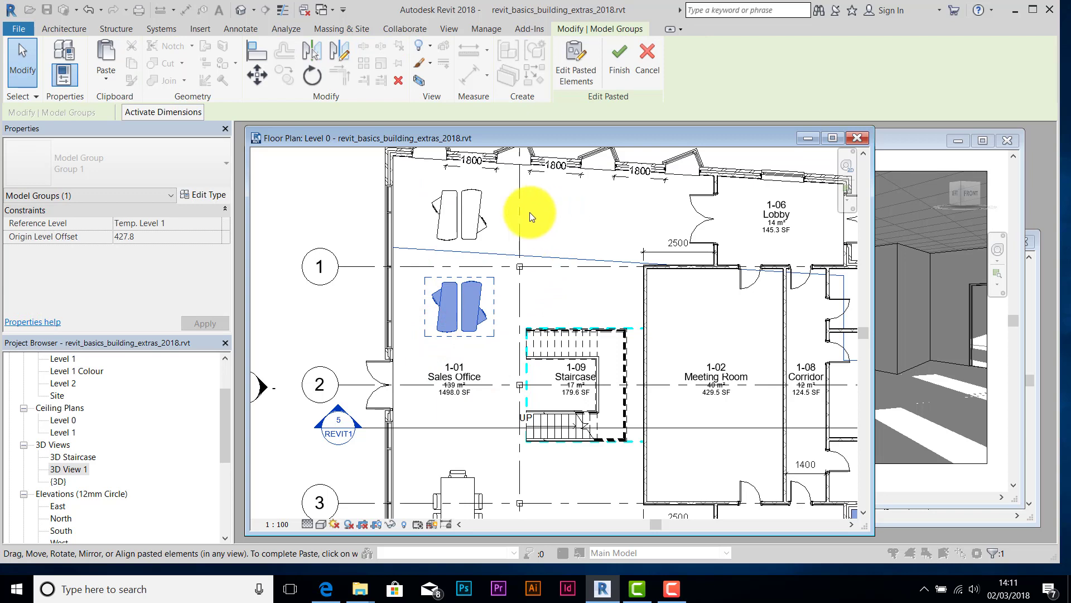
- Paste another desk pair to the right of the first pair
key("ctrl+v")
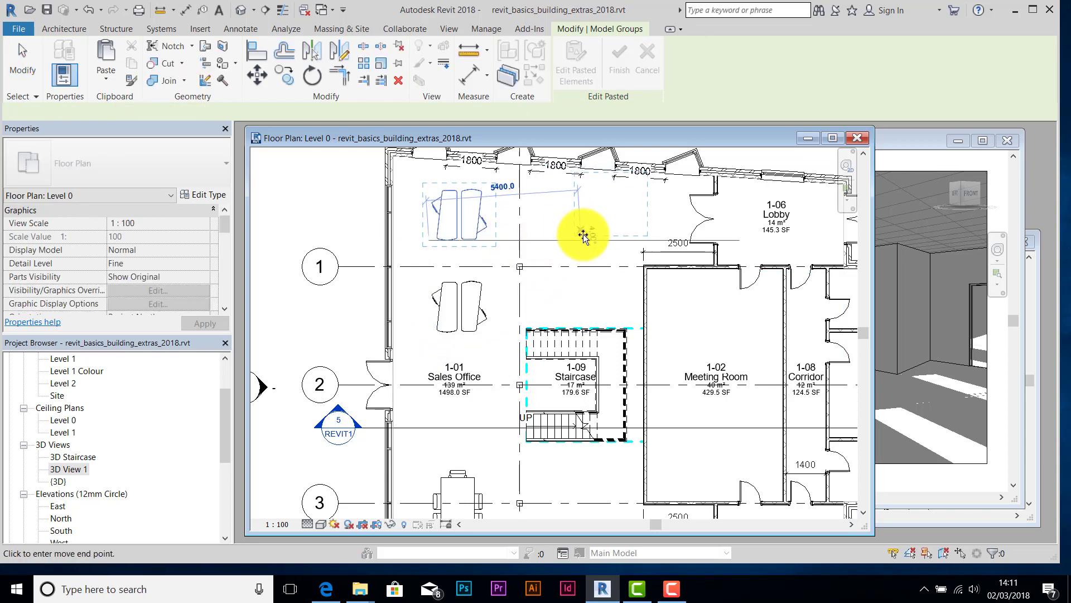
left_click(537, 236)
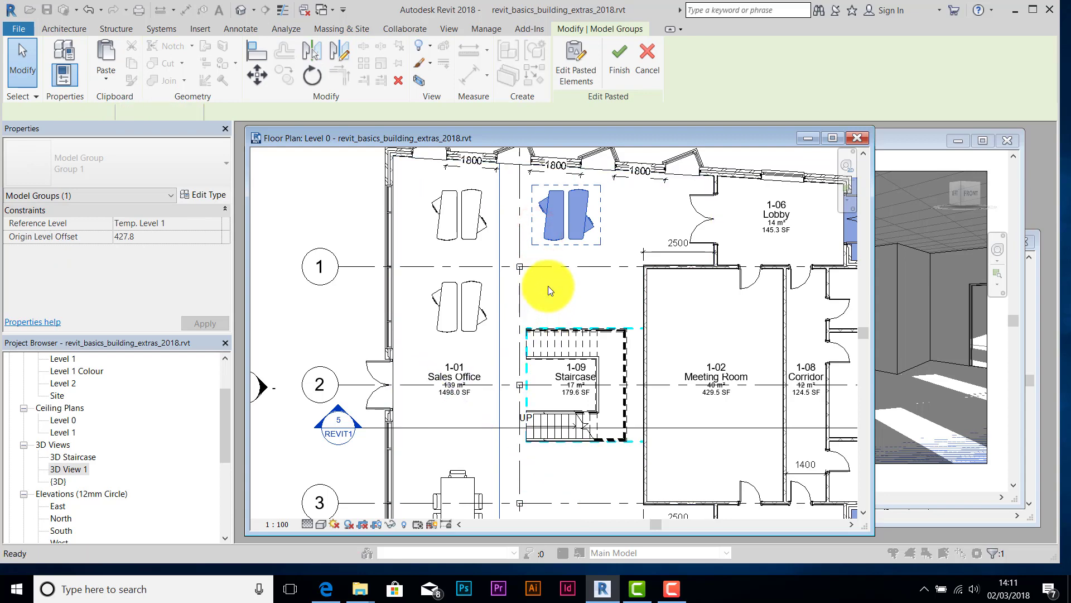
left_click(548, 286)
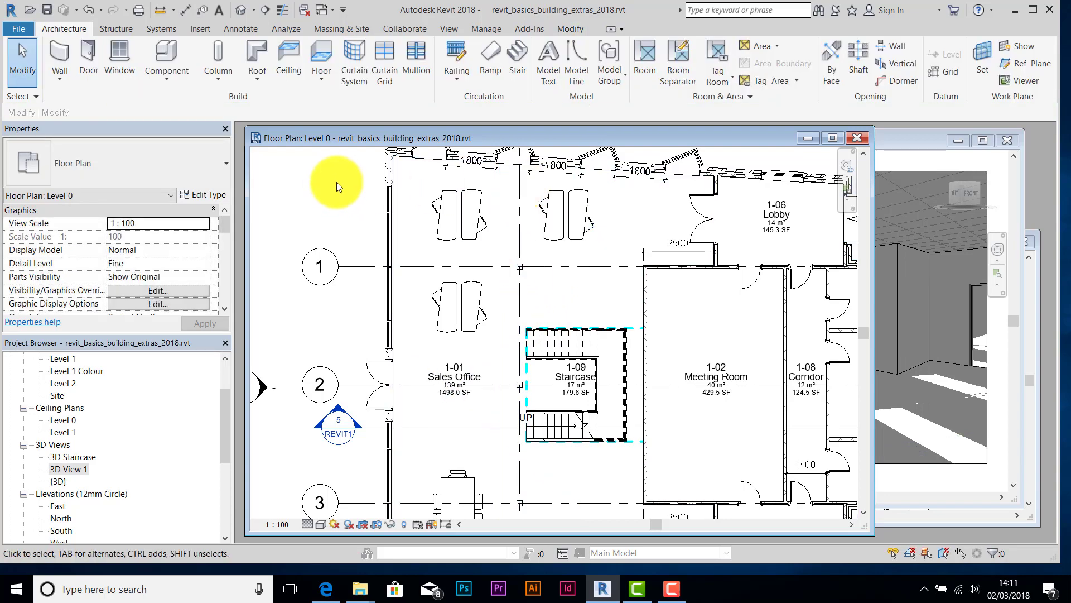
- Paste a third desk pair beside the table near grid 3 and view it in 3D View 1
scroll(589, 380, "down", 3)
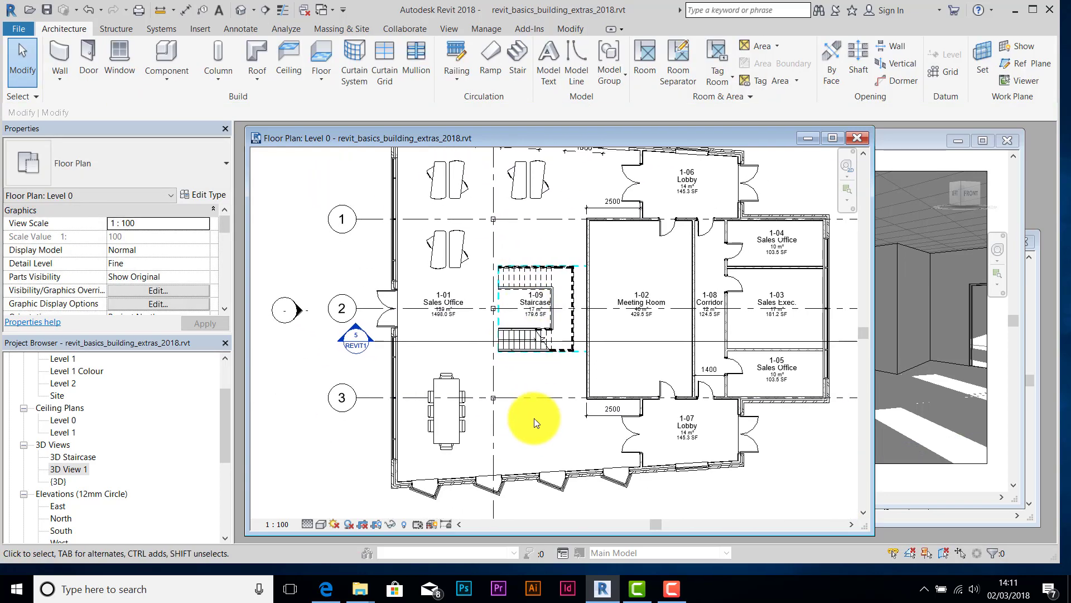
key("ctrl+v")
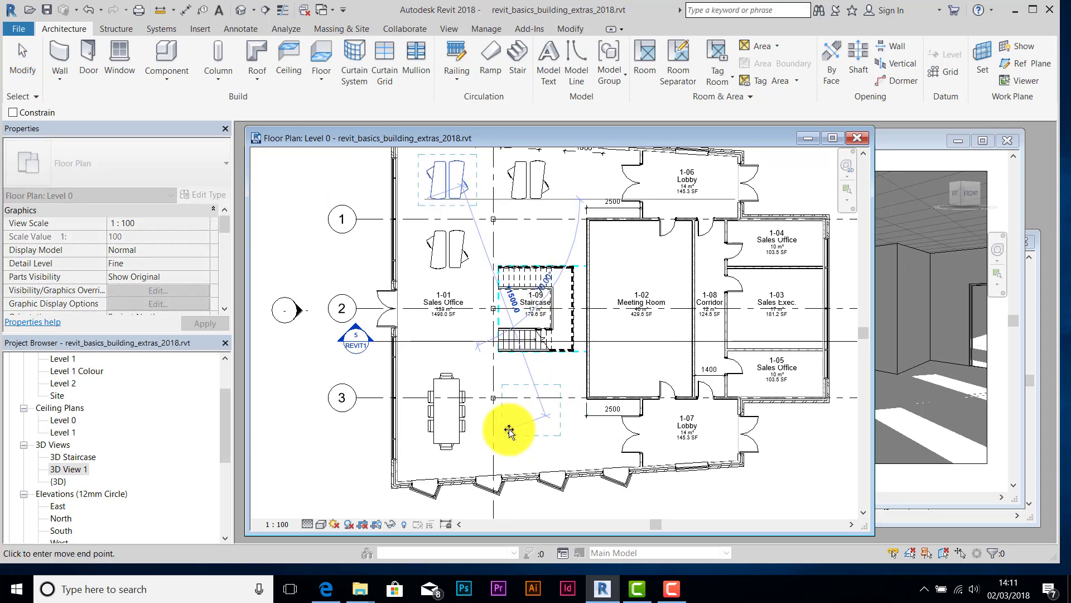
left_click(515, 431)
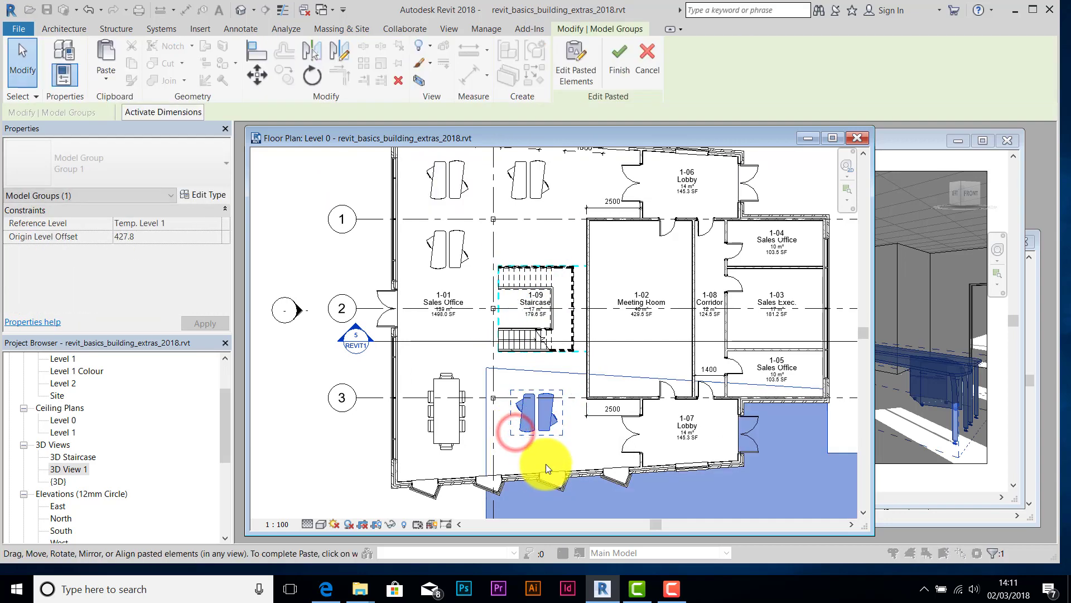
left_click(585, 452)
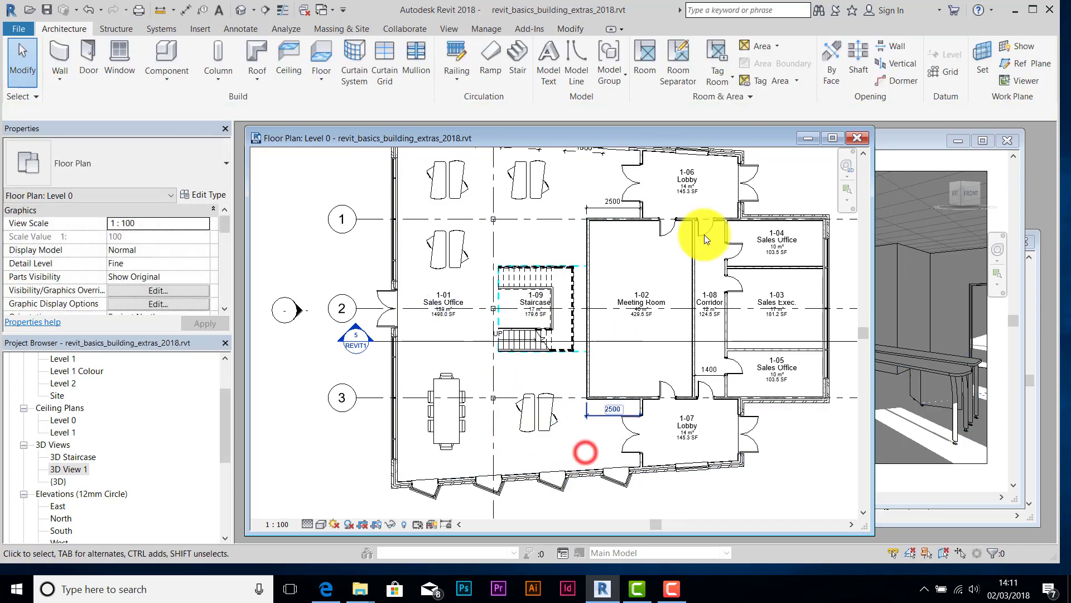
left_click(902, 147)
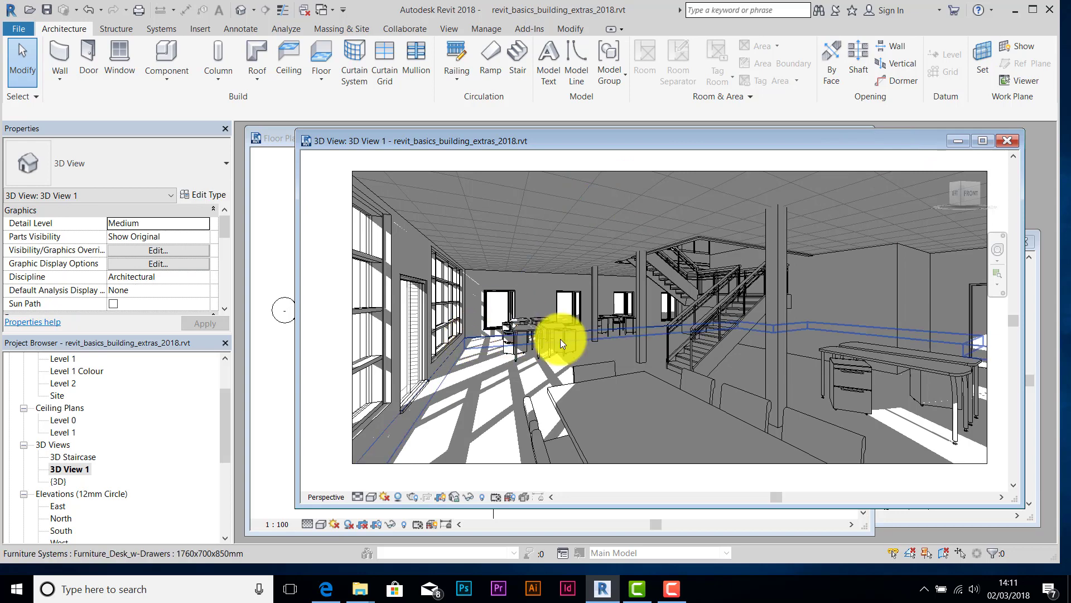
- Select the Ground Bearing Conc - Ins Over floor and browse its top finish layer's material
left_click(477, 338)
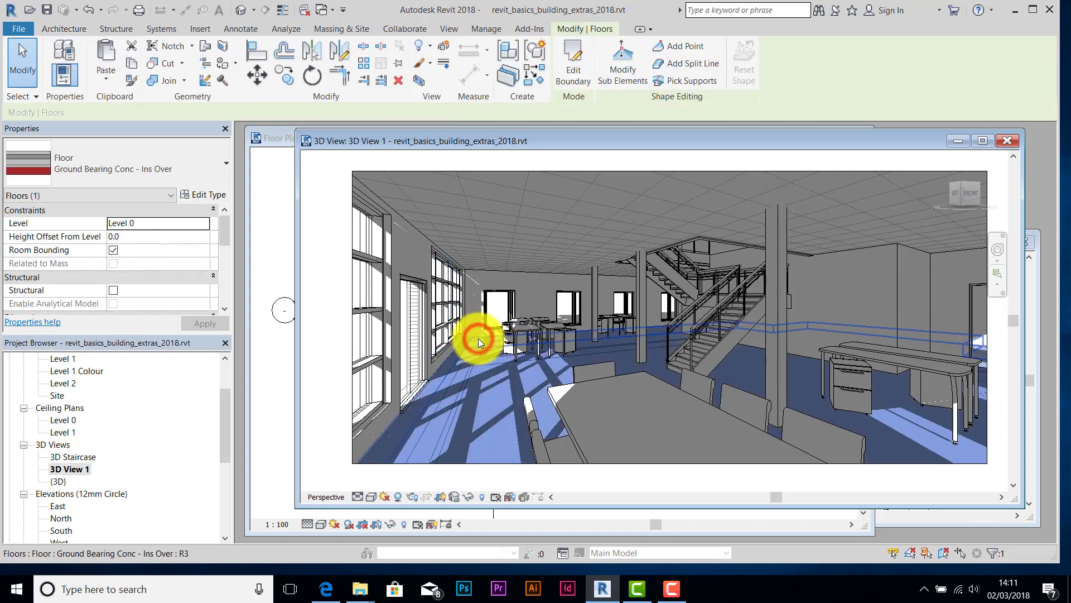
left_click(202, 197)
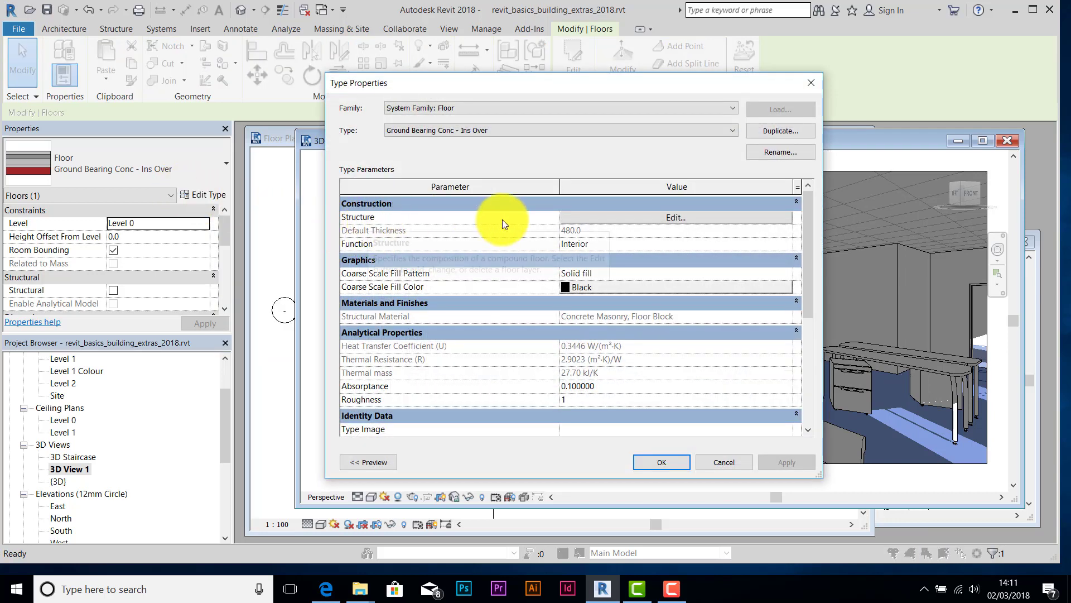
left_click(675, 218)
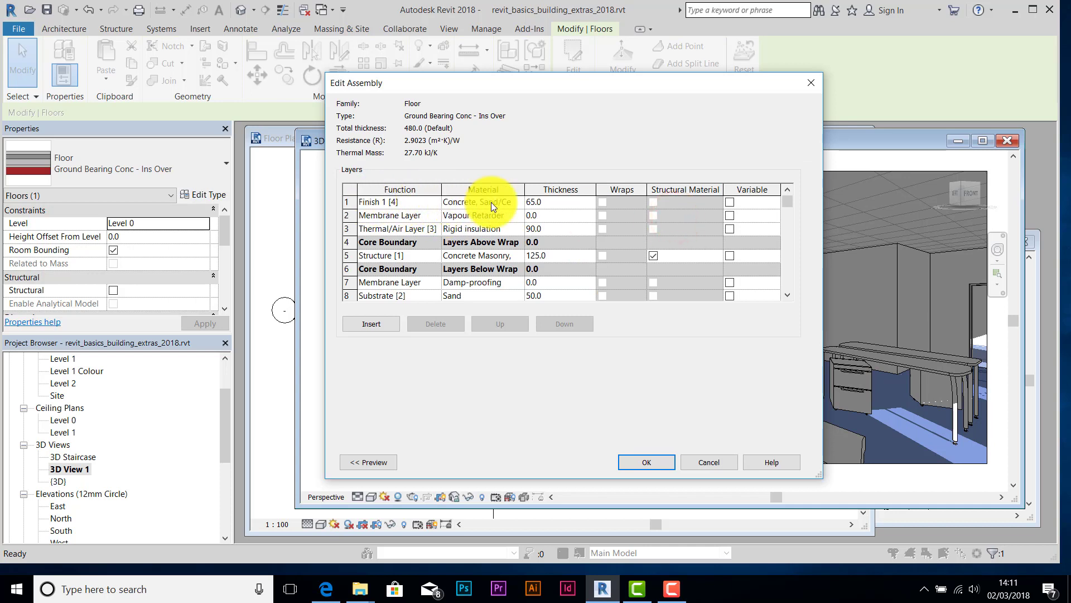
left_click_drag(525, 189, 571, 190)
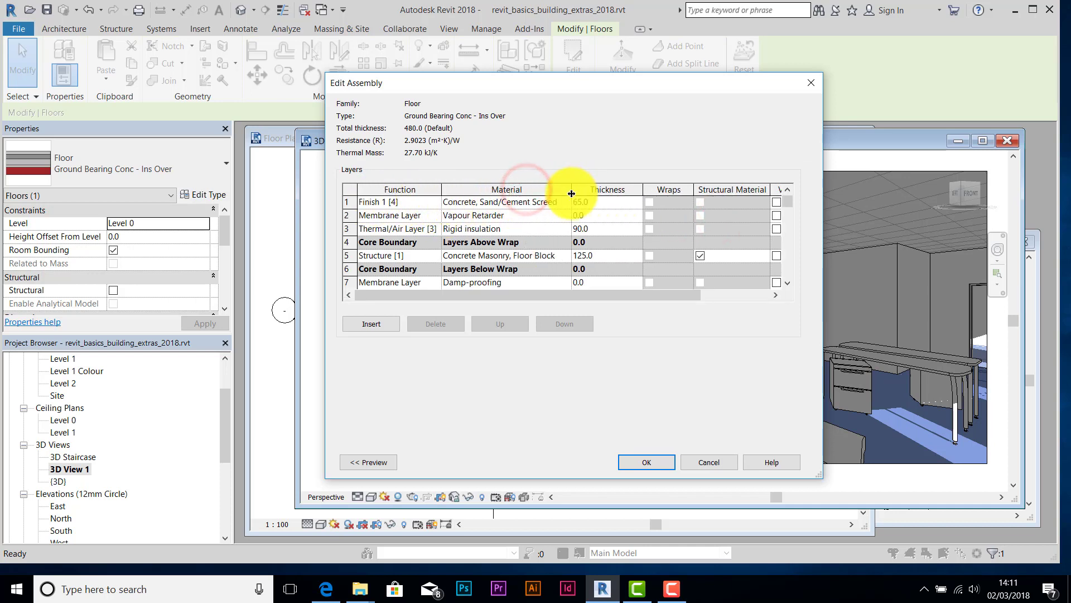
left_click(520, 203)
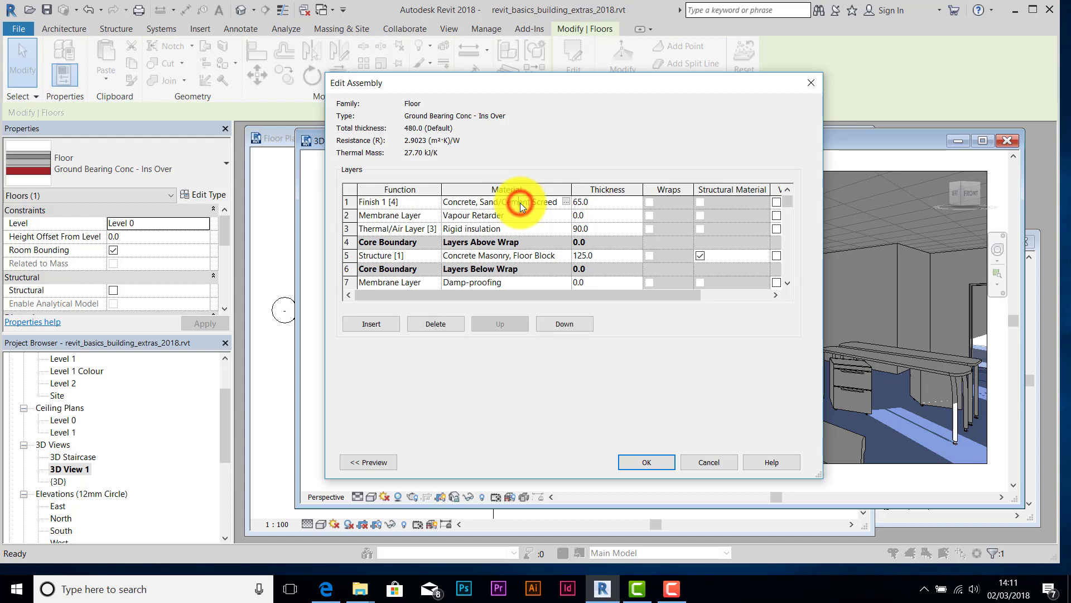
left_click(567, 202)
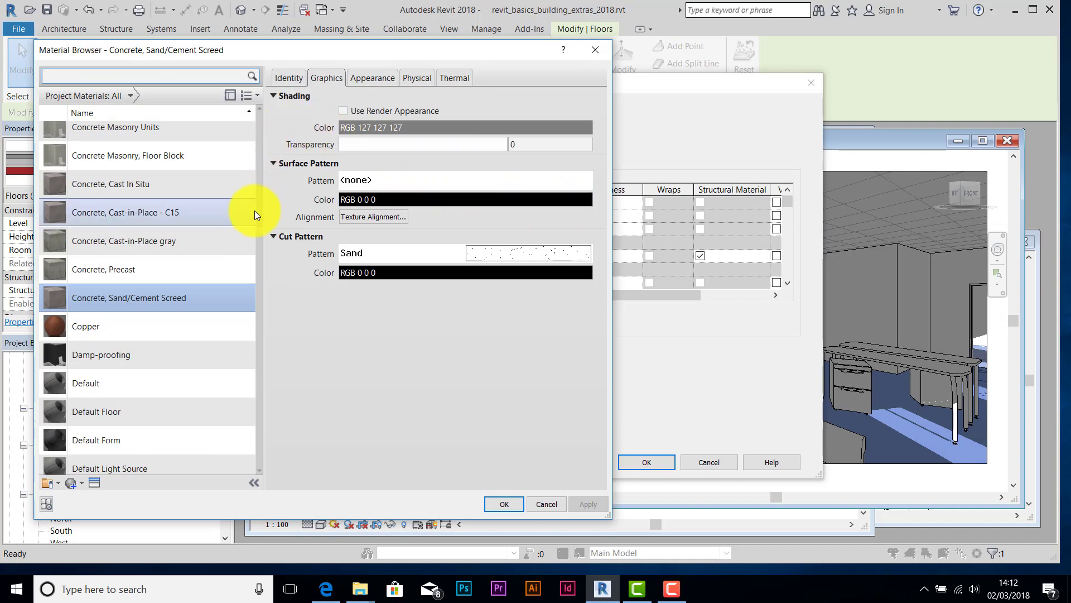
- Set the top finish layer to Oak Flooring with an Unfinished wood finish
left_click_drag(260, 208, 253, 340)
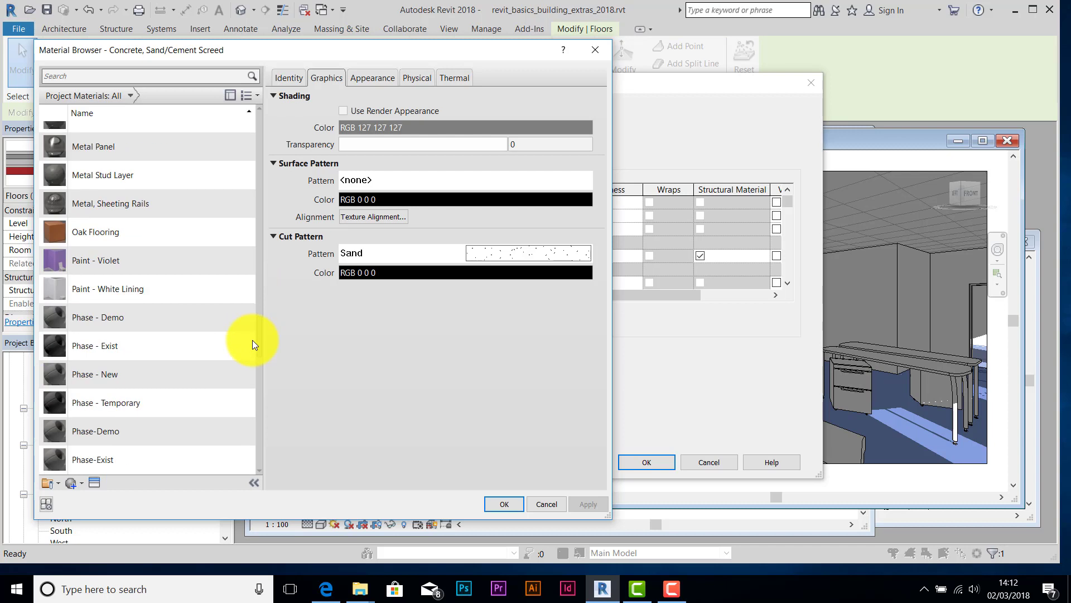
left_click(108, 230)
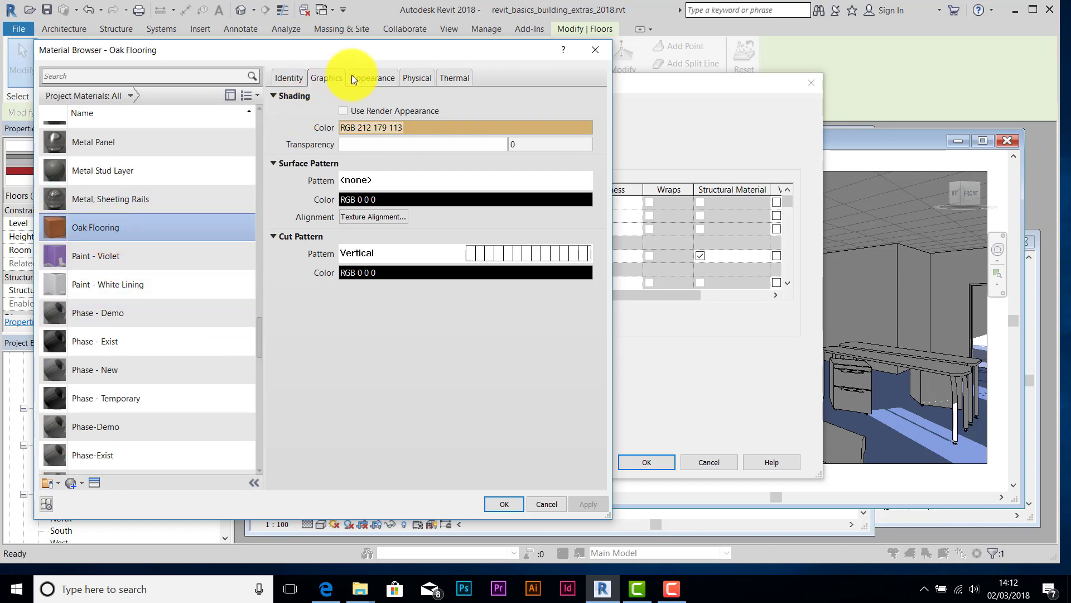
left_click(376, 82)
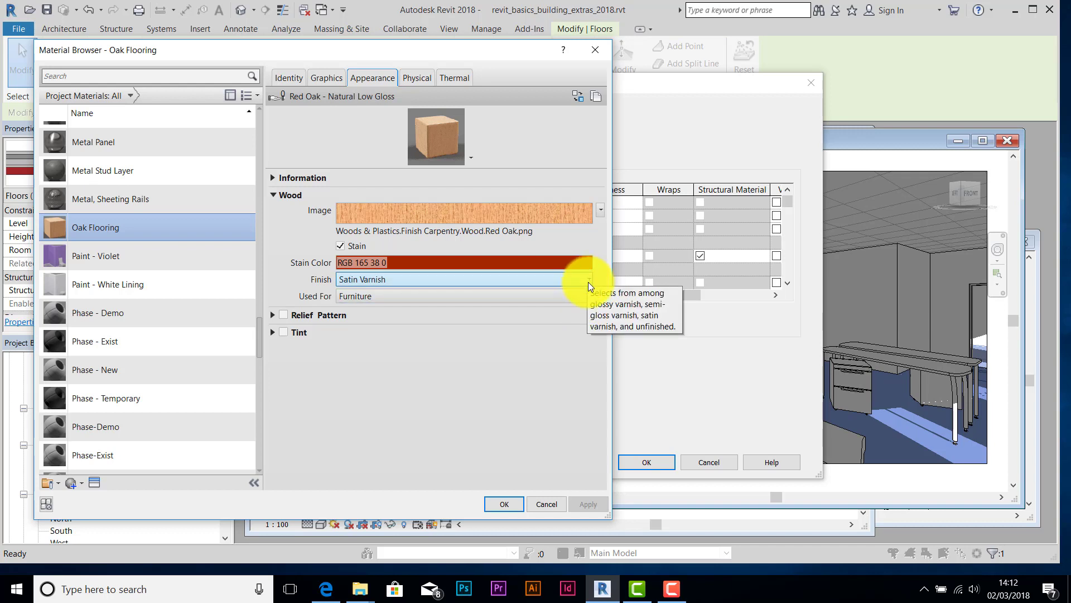
left_click(588, 283)
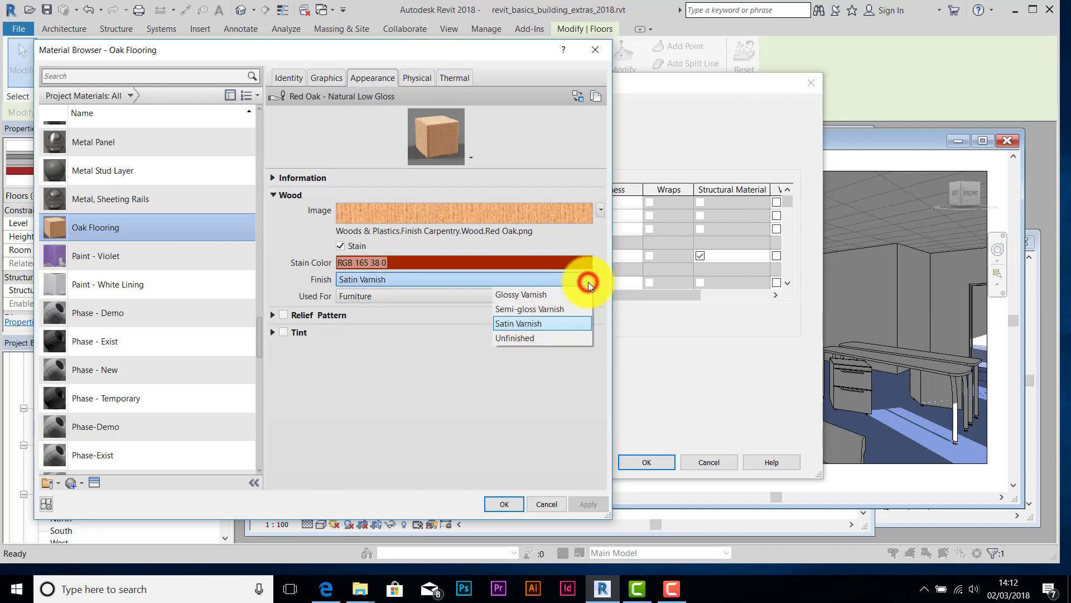
left_click(517, 340)
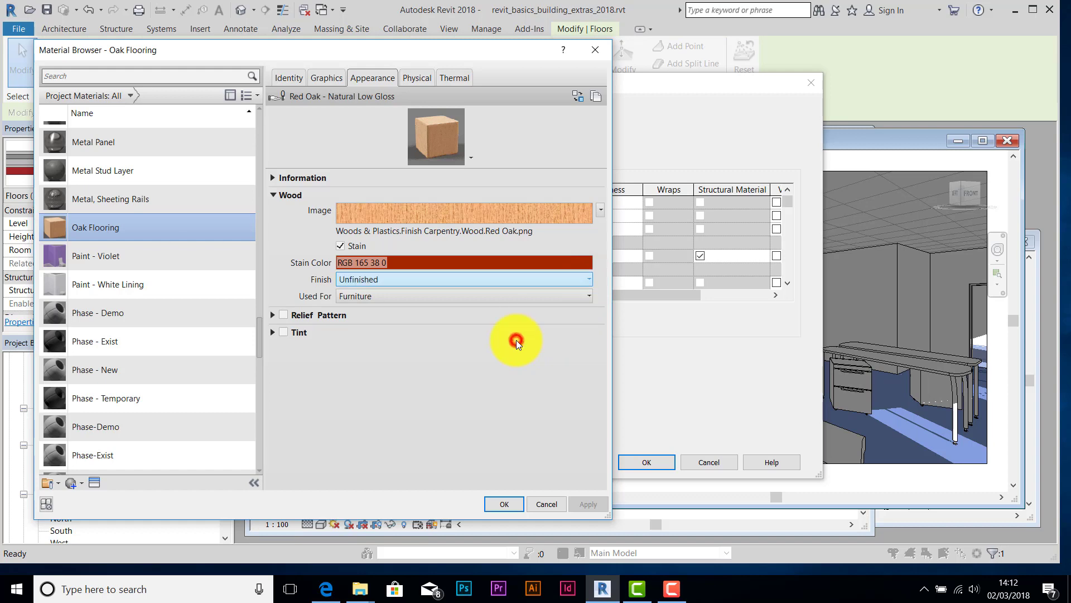
left_click(597, 507)
left_click(501, 504)
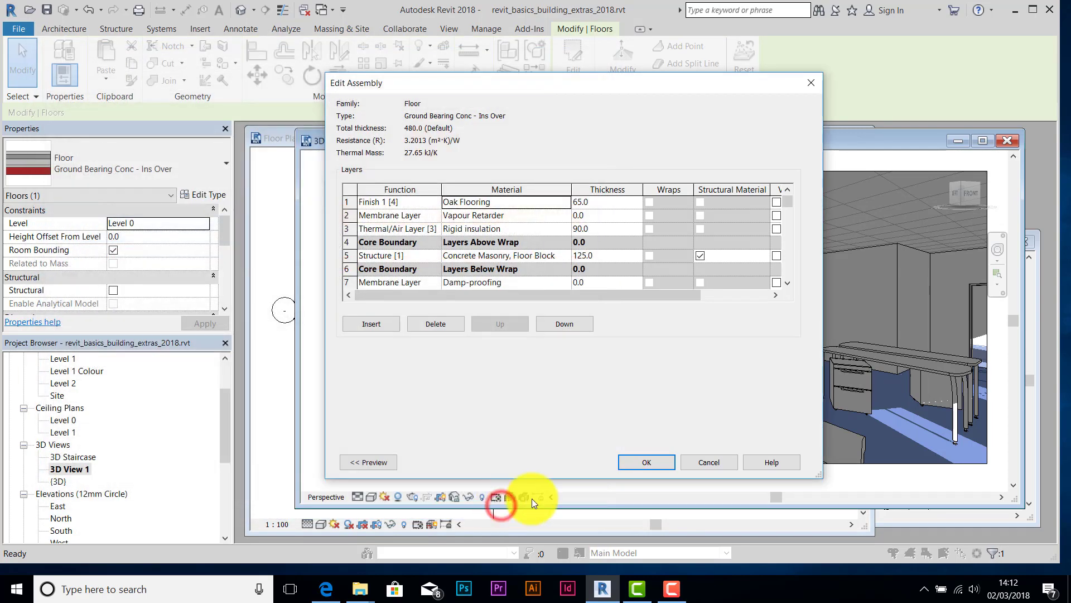
- Confirm the Edit Assembly and Type Properties changes and nudge the 3D View 1 window right
left_click(644, 461)
left_click(788, 463)
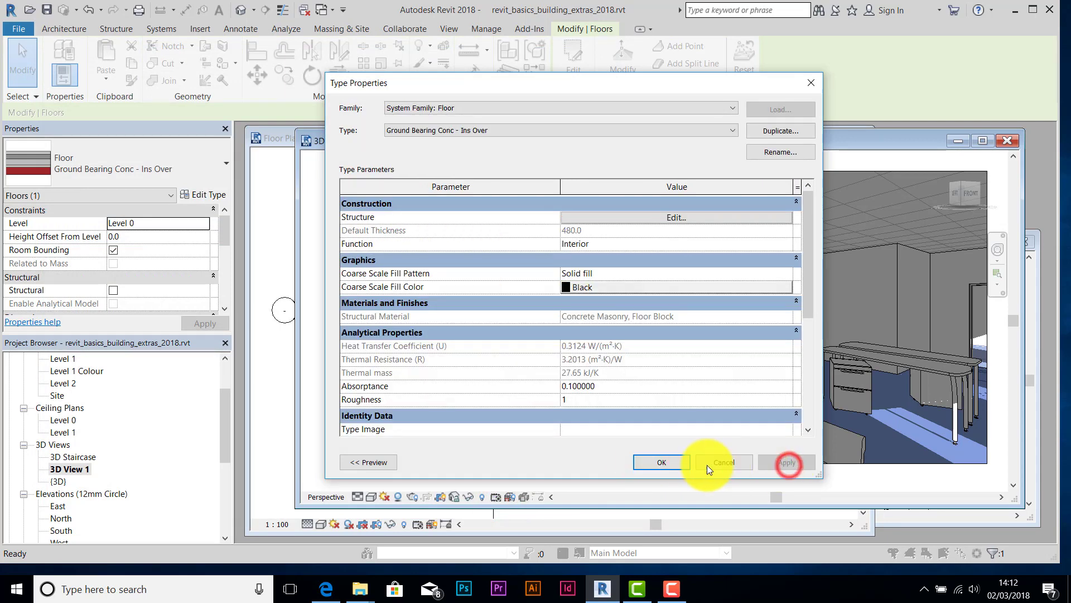
left_click(661, 464)
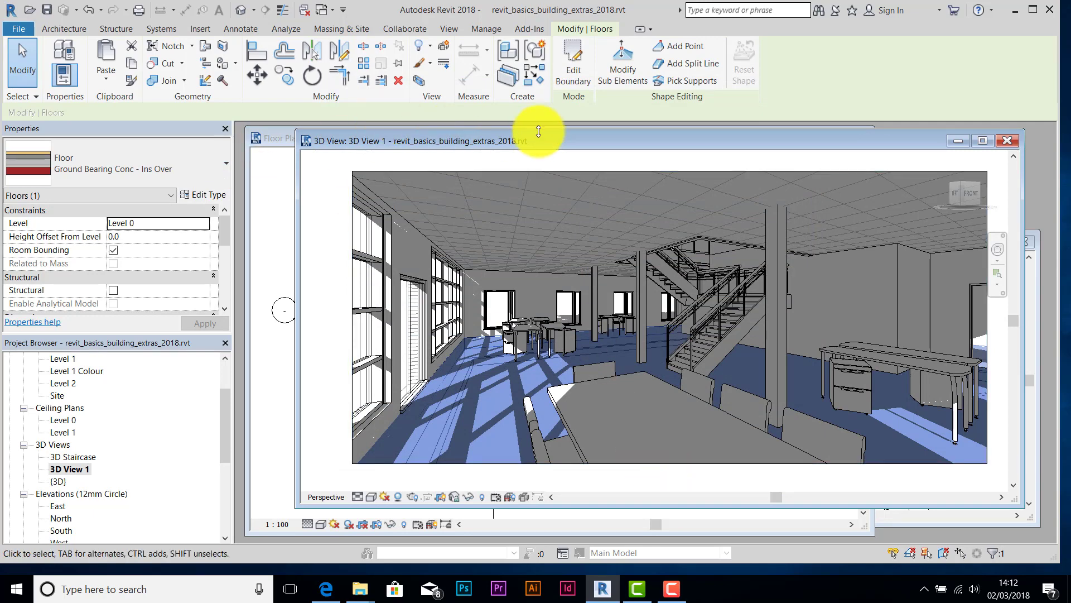
left_click_drag(597, 140, 613, 143)
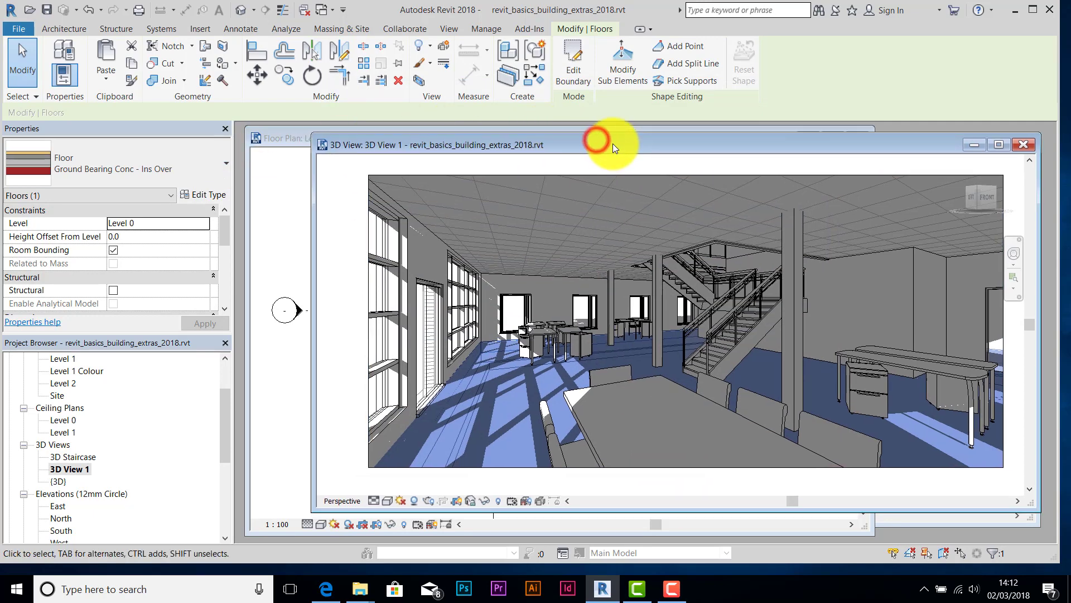
left_click(433, 32)
- Render 3D View 1, stop it at 71%, and return to the Level 0 floor plan
left_click(334, 49)
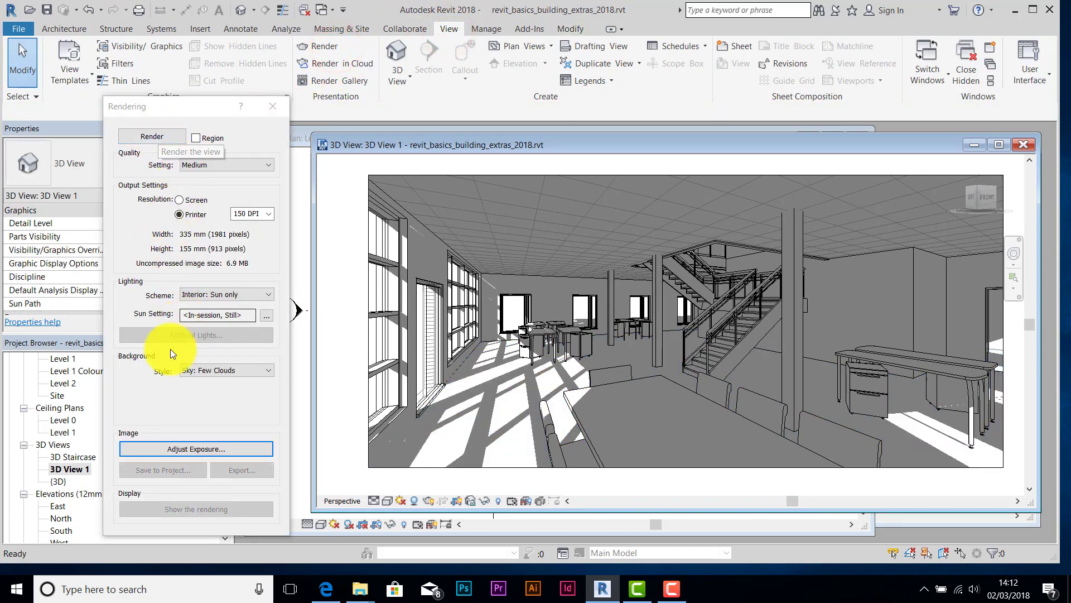
left_click(148, 137)
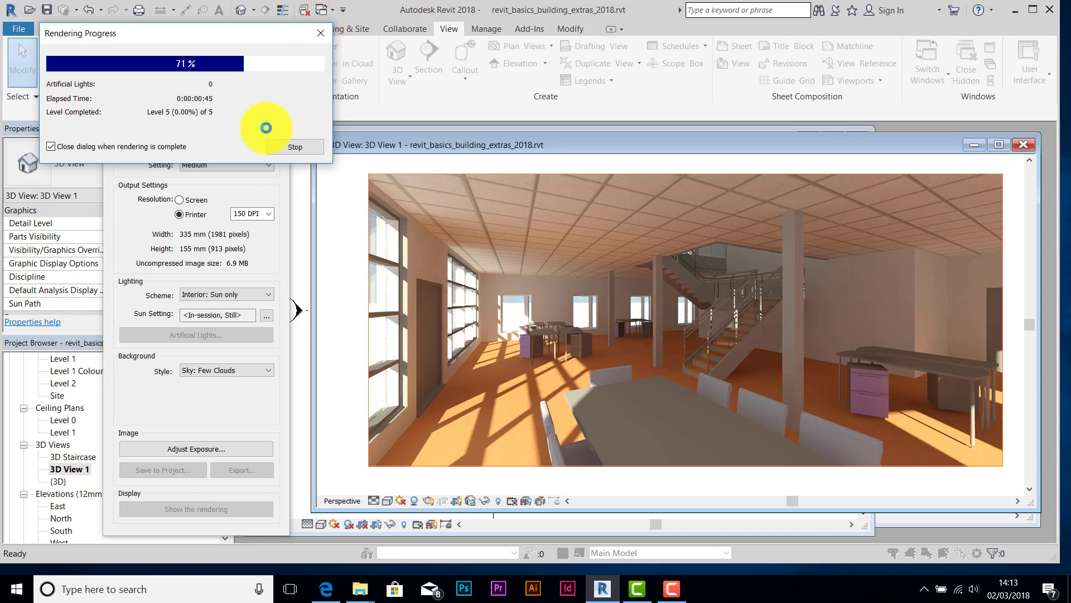
left_click(299, 148)
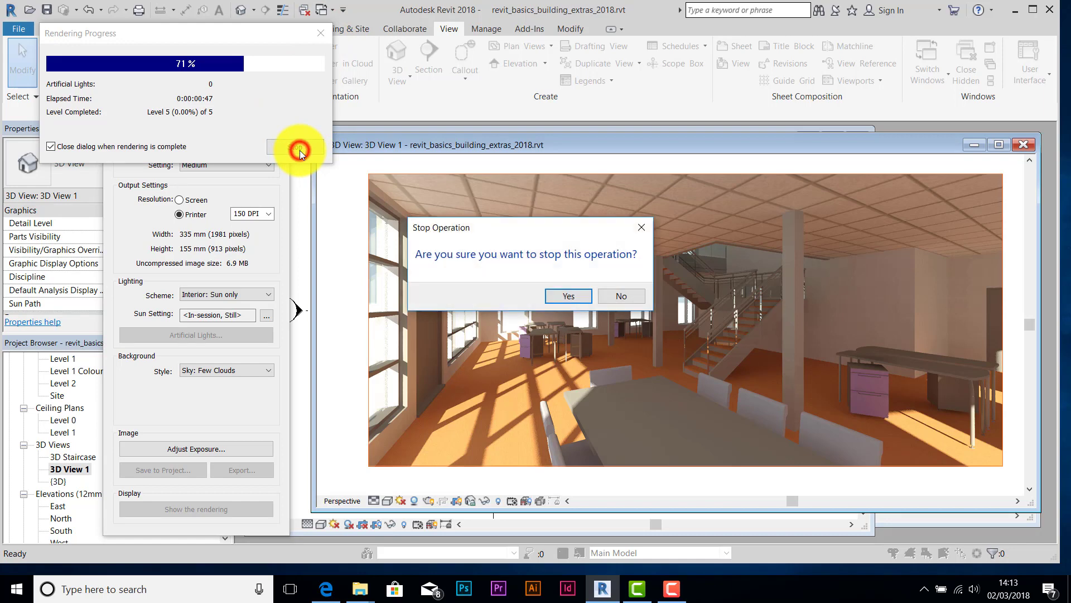
left_click(568, 295)
left_click(271, 107)
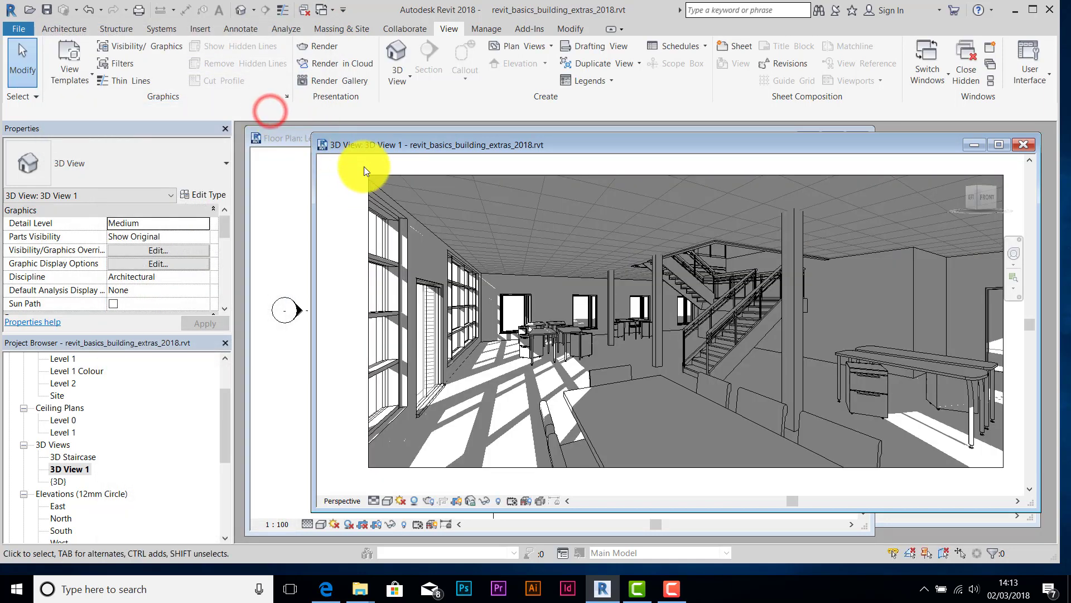
left_click(292, 139)
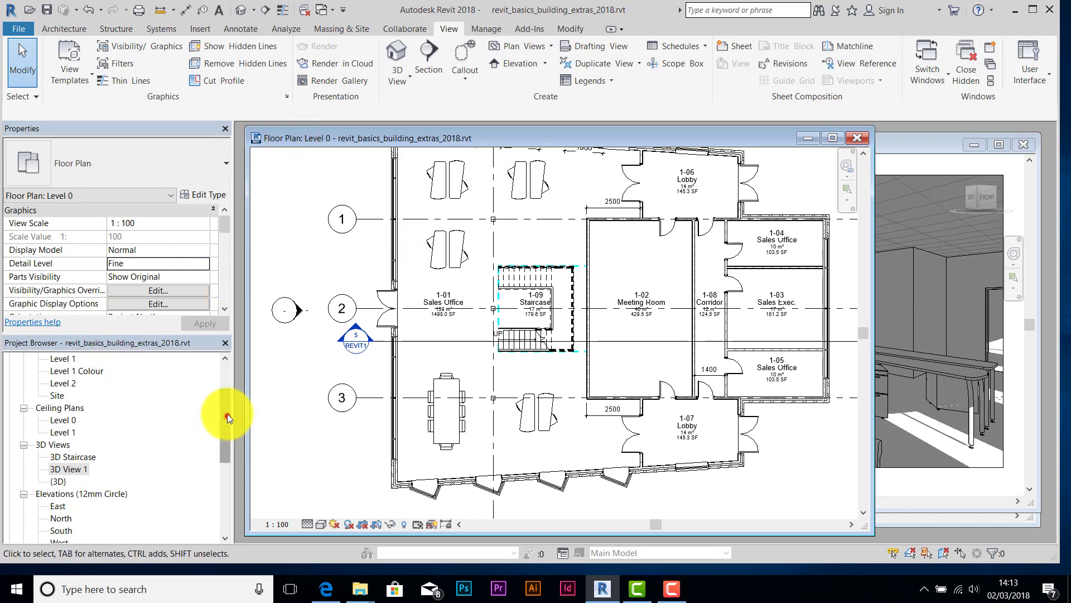
- Open the Level 0 reflected ceiling plan, enlarge its window and pan to show the grid
left_click_drag(227, 414, 230, 394)
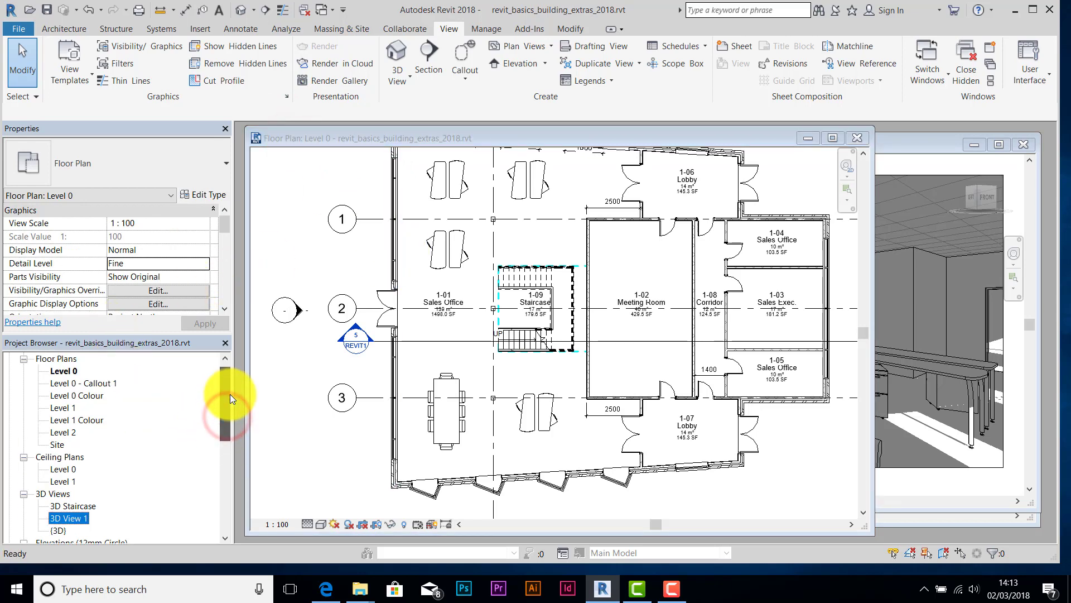
double_click(61, 469)
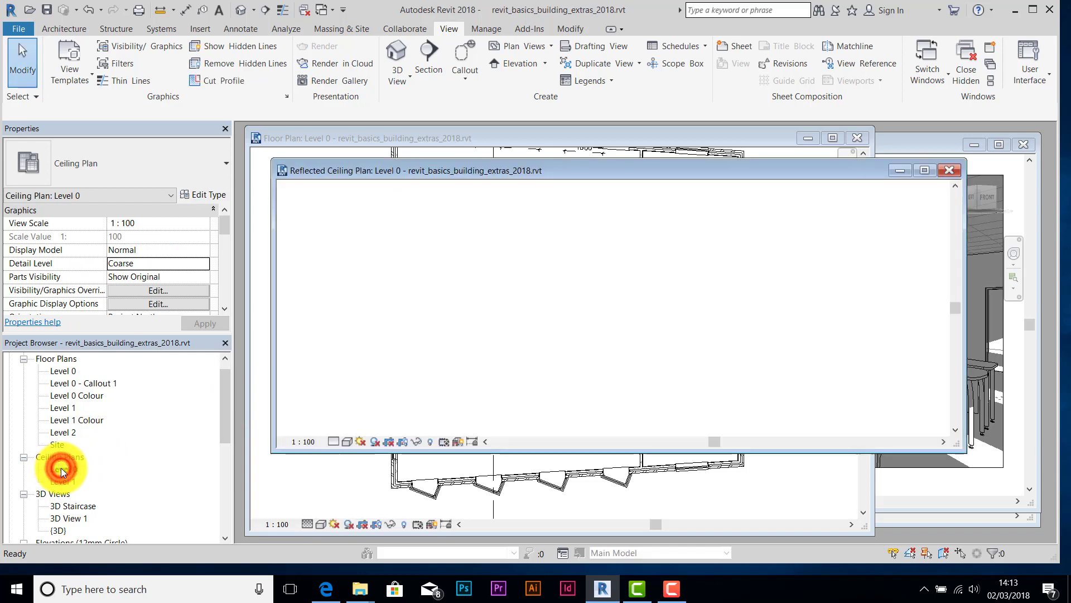
scroll(534, 300, "down", 3)
middle_click_drag(530, 275, 527, 284)
scroll(514, 290, "up", 2)
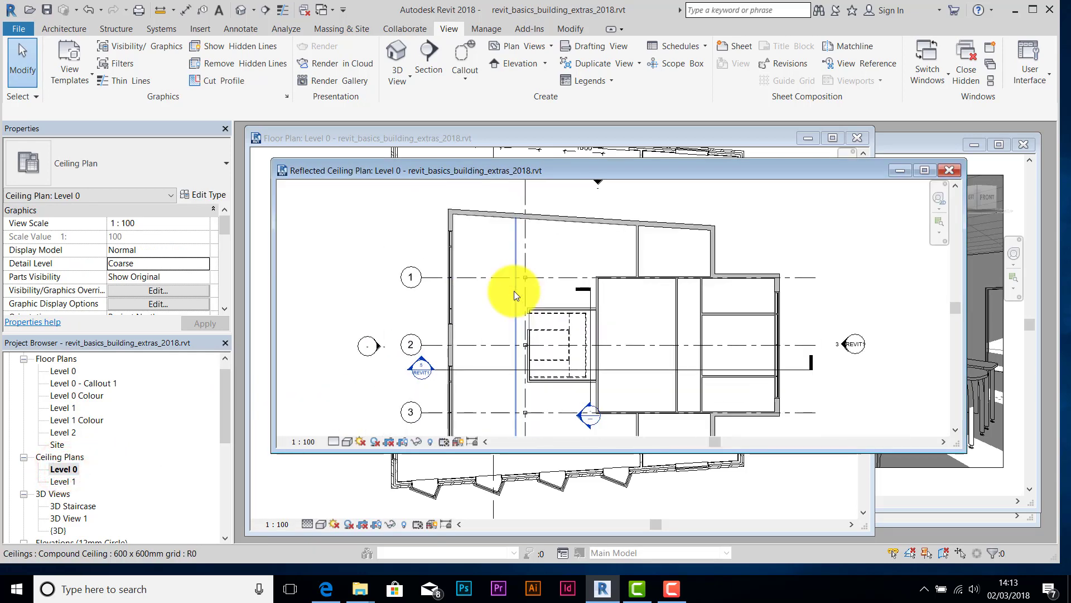
left_click_drag(554, 449, 554, 513)
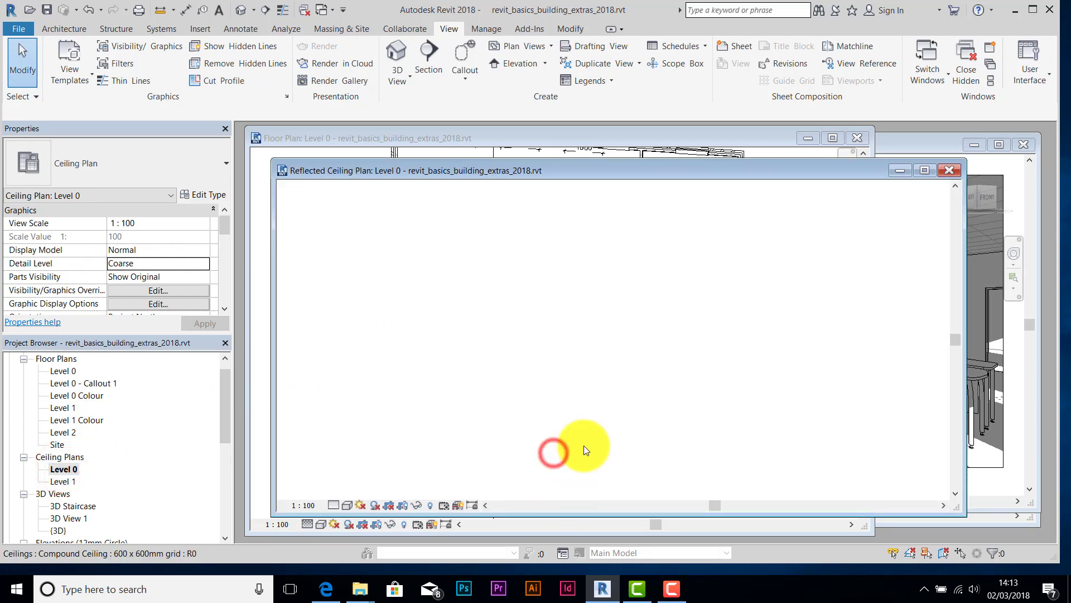
scroll(530, 285, "up", 2)
middle_click_drag(541, 242, 545, 280)
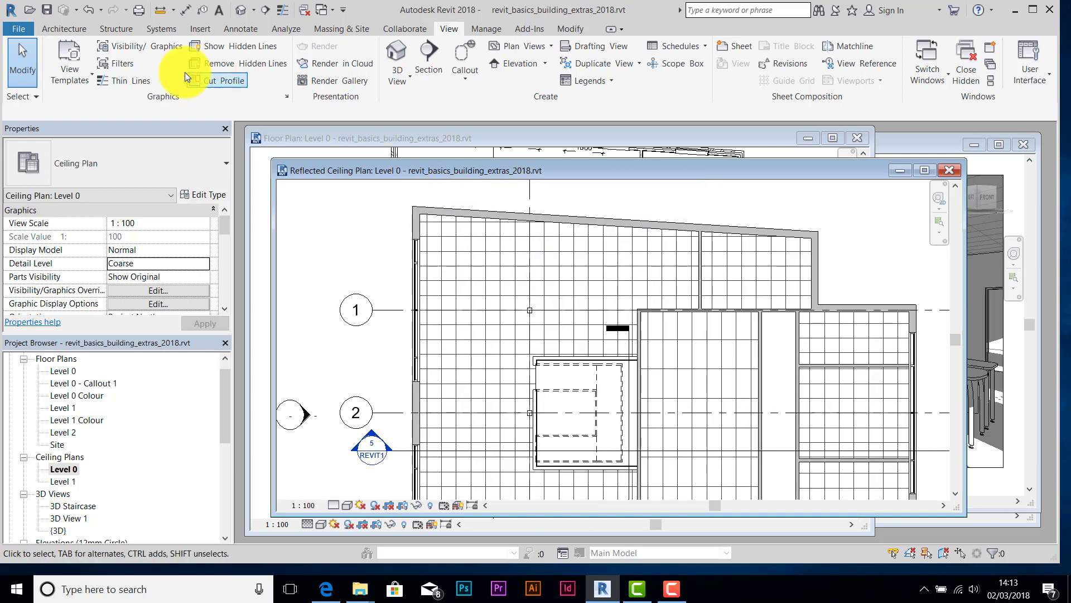
- Start Place a Component and bring up the Load Family dialog
left_click(66, 28)
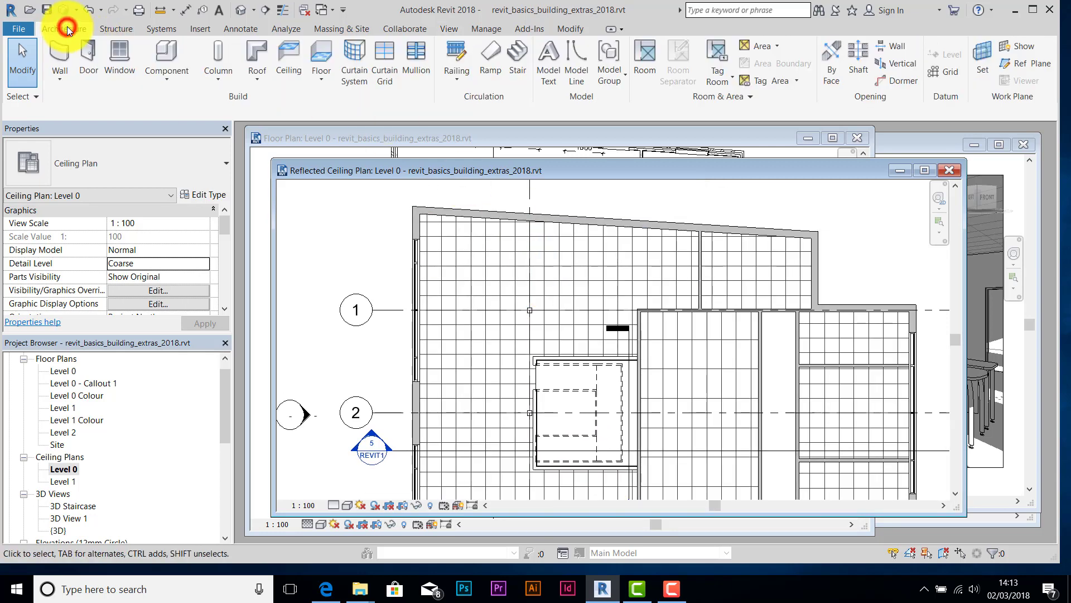
left_click(168, 80)
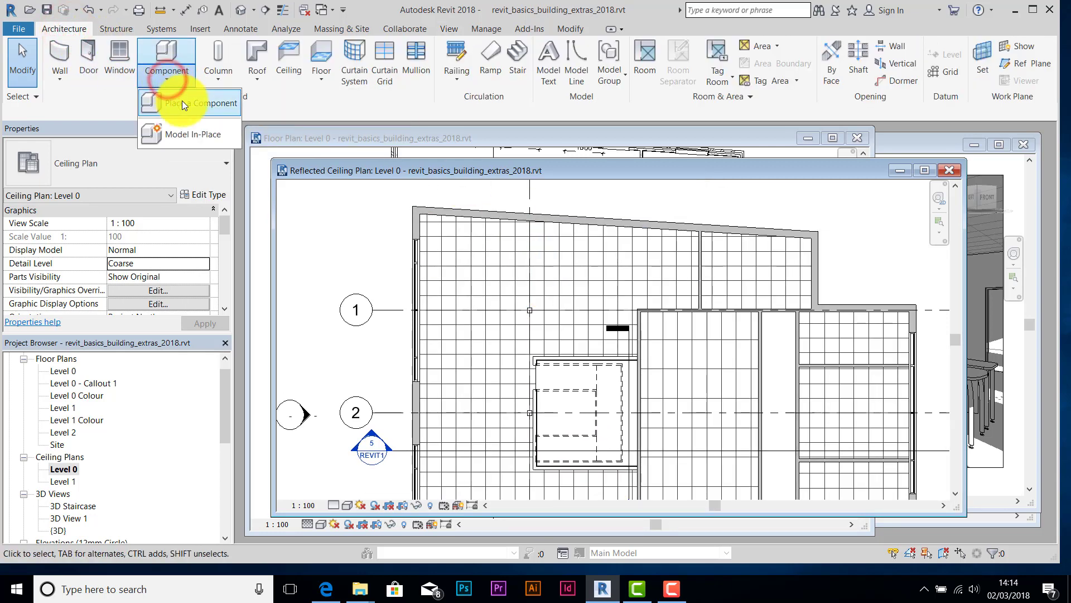
left_click(183, 102)
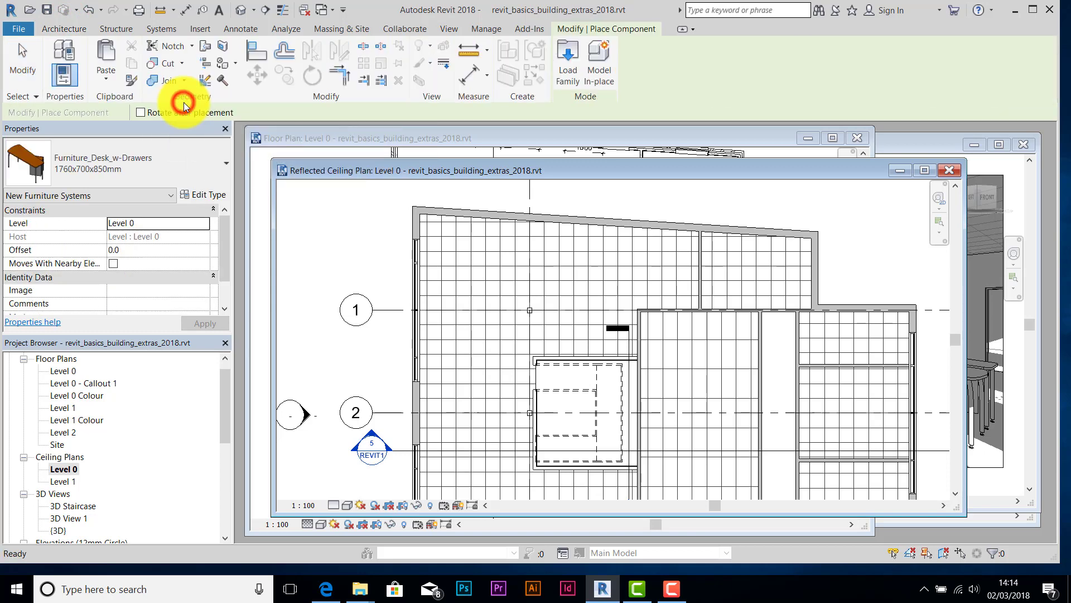
left_click(568, 72)
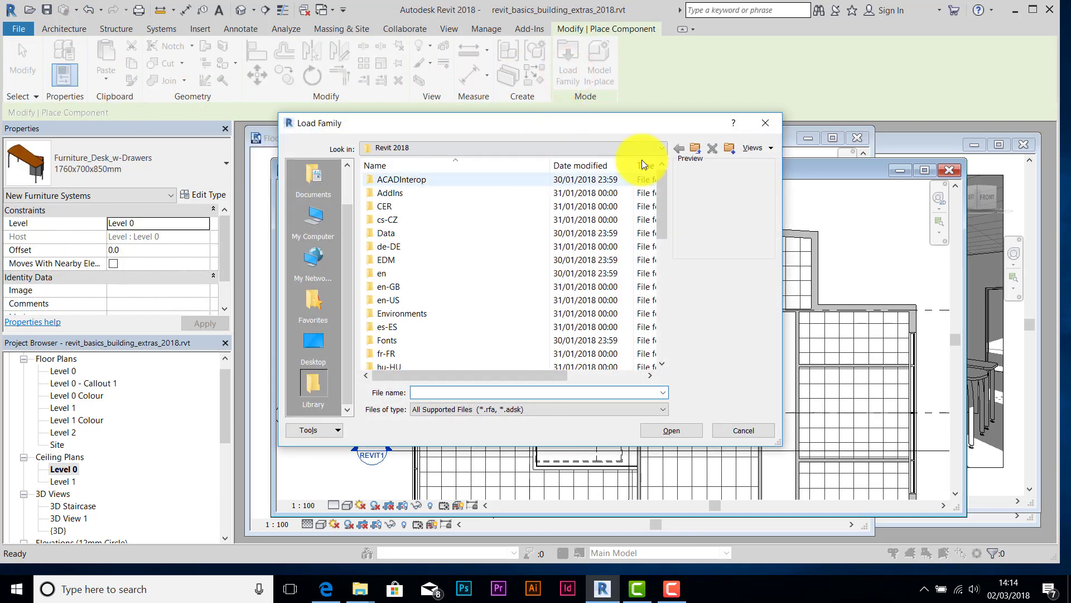
- Browse to Desktop > USB Drive > 13 - Revit > UK > Lighting > Architectural > Internal
left_click(313, 348)
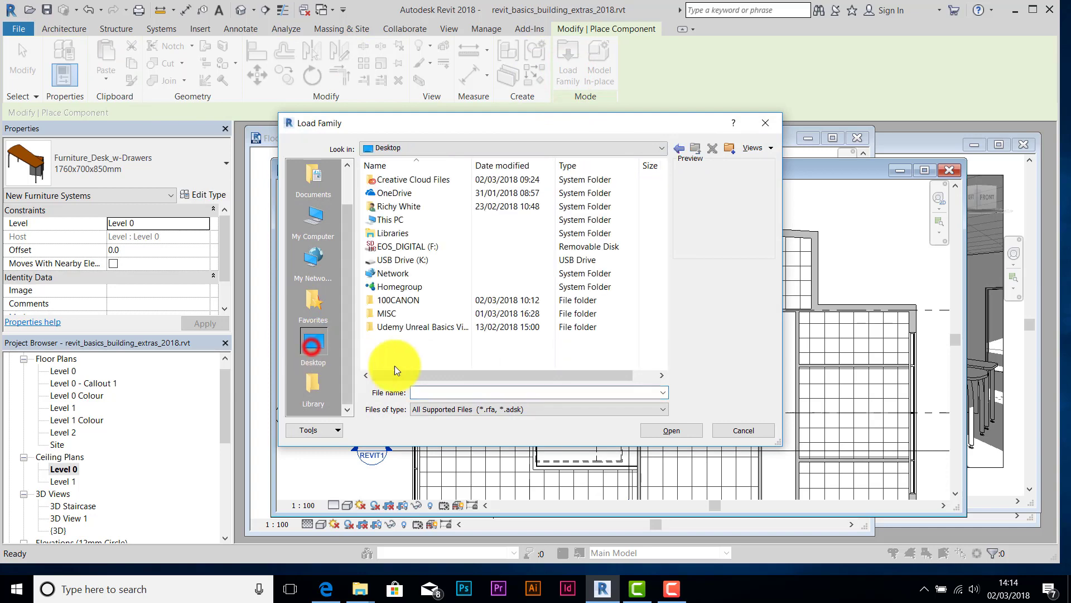
double_click(397, 259)
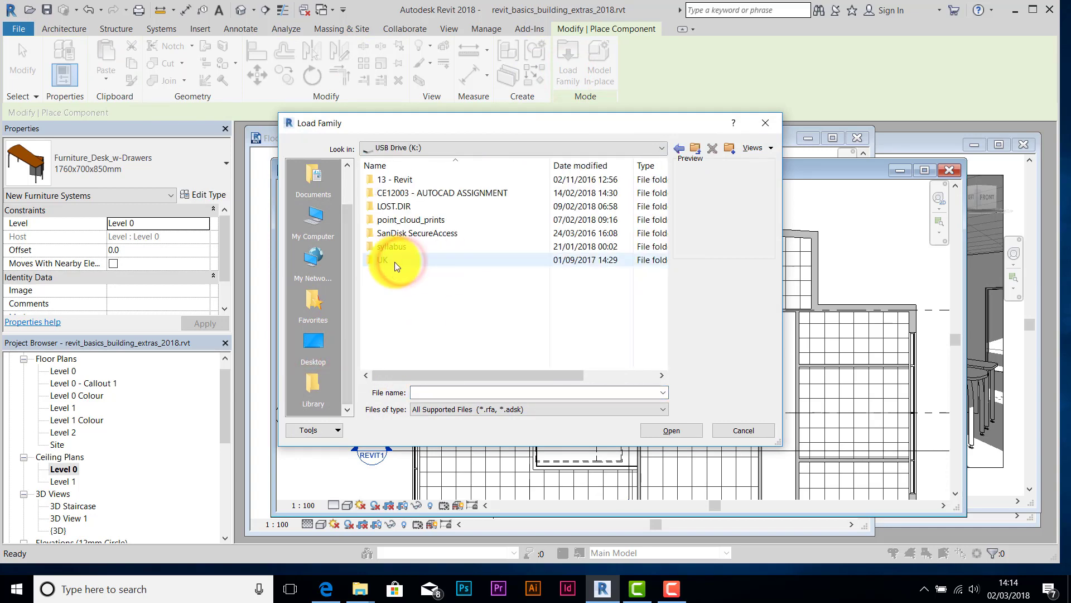
double_click(398, 179)
double_click(397, 354)
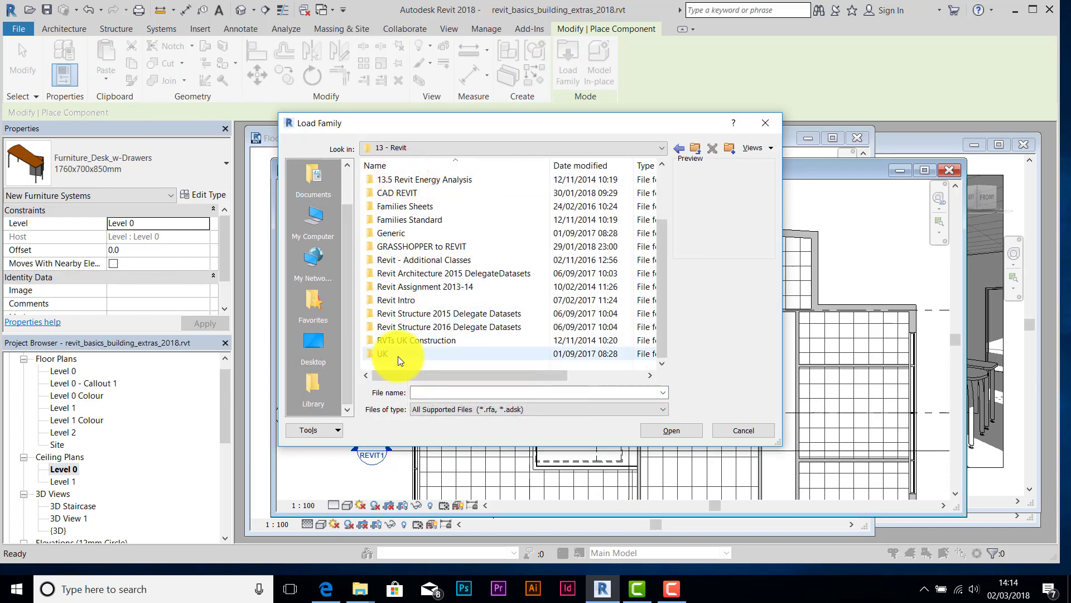
left_click_drag(663, 219, 647, 265)
left_click(392, 263)
double_click(392, 262)
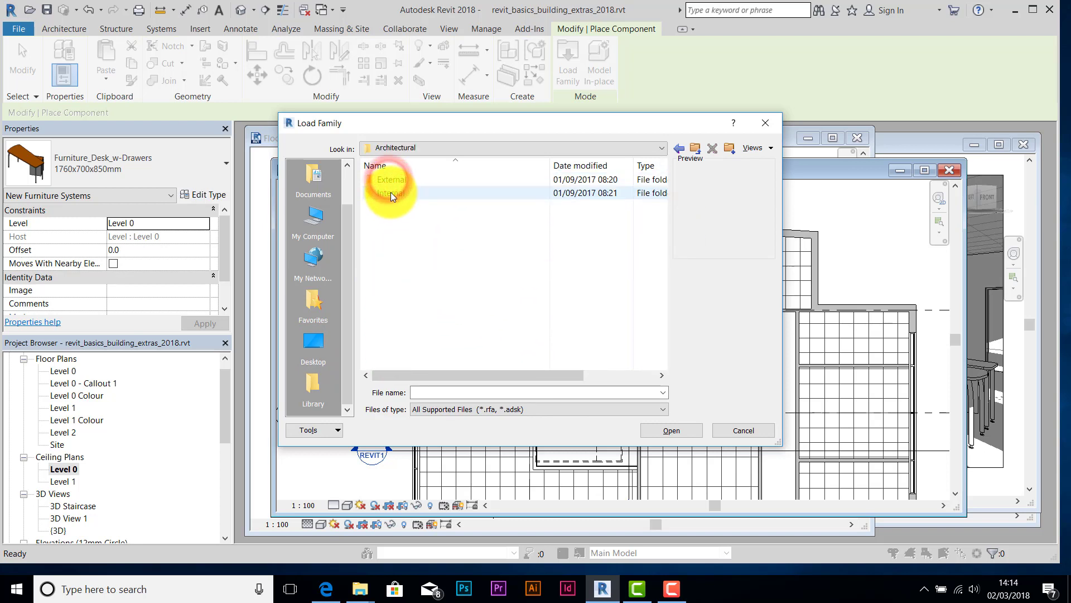
double_click(389, 192)
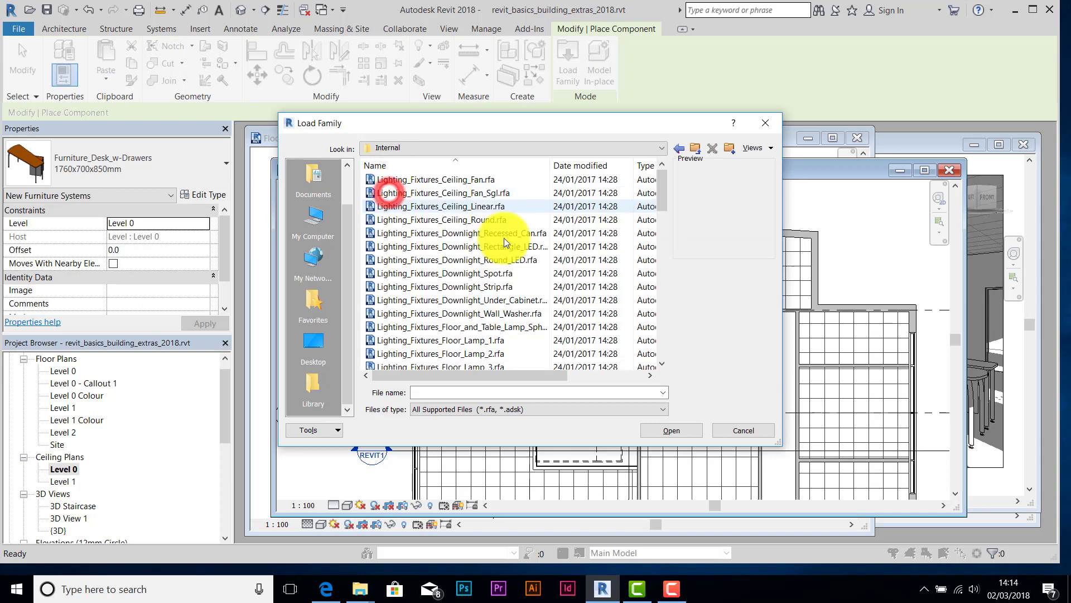
- Select Lighting_Fixtures_Suspended_Linear_1.rfa in the Internal folder
left_click_drag(661, 199, 688, 362)
left_click(662, 185)
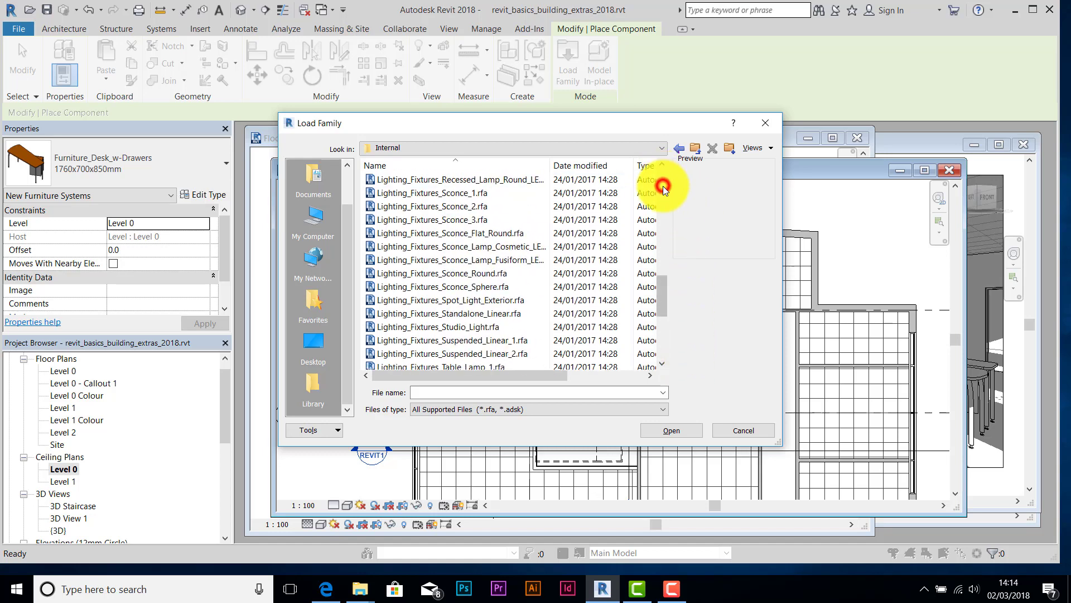
left_click(437, 340)
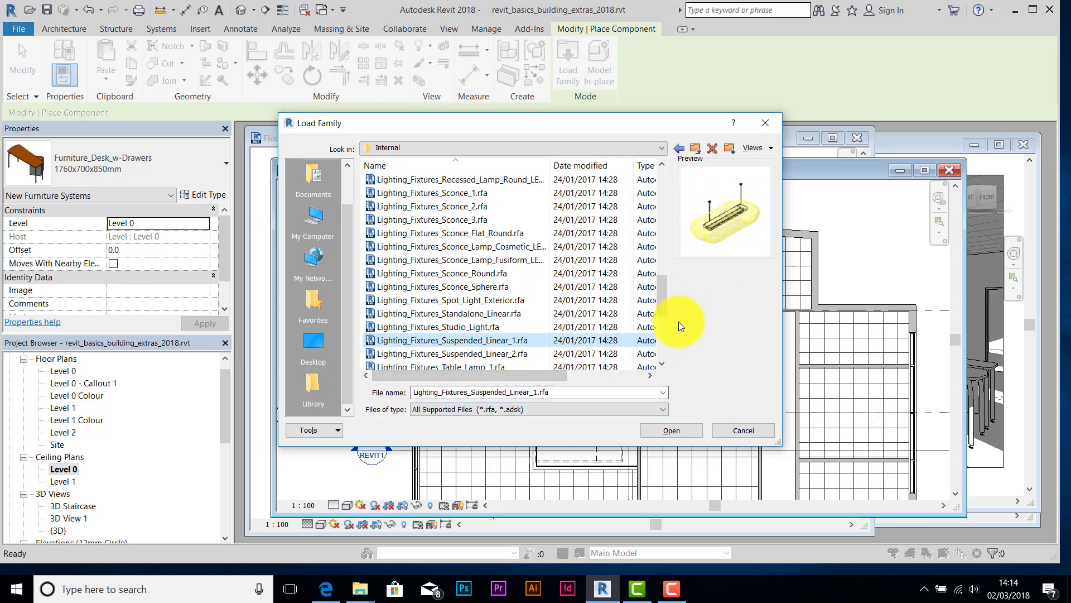
- Load the Suspended_Linear_1 1200mm_Length light and place three fixtures in a column on the ceiling grid
left_click(681, 433)
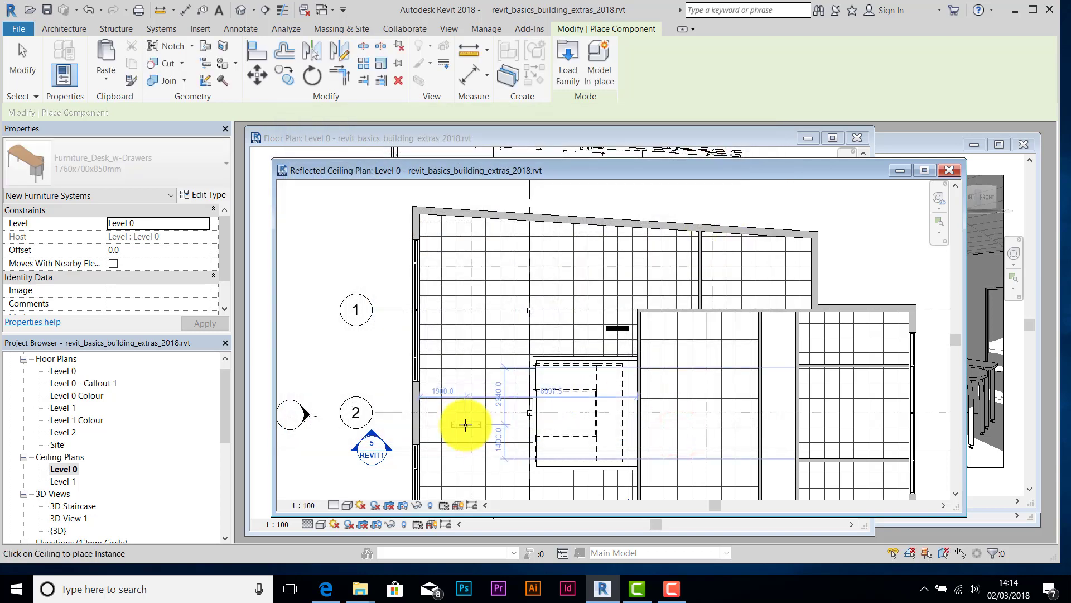
scroll(466, 424, "up", 6)
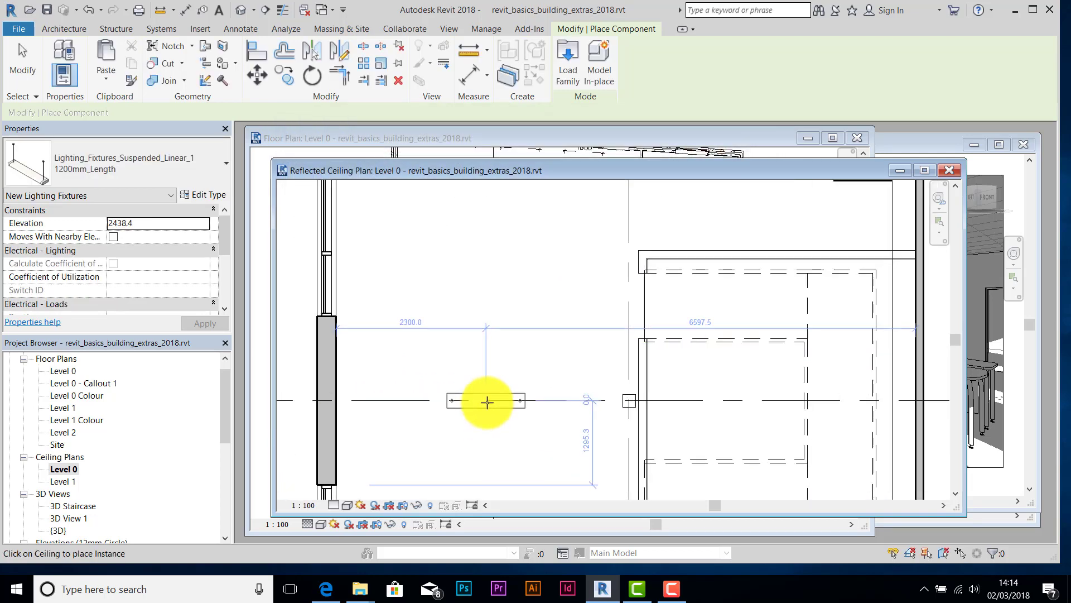
middle_click_drag(494, 408, 499, 349)
scroll(477, 308, "up", 3)
scroll(489, 269, "down", 1)
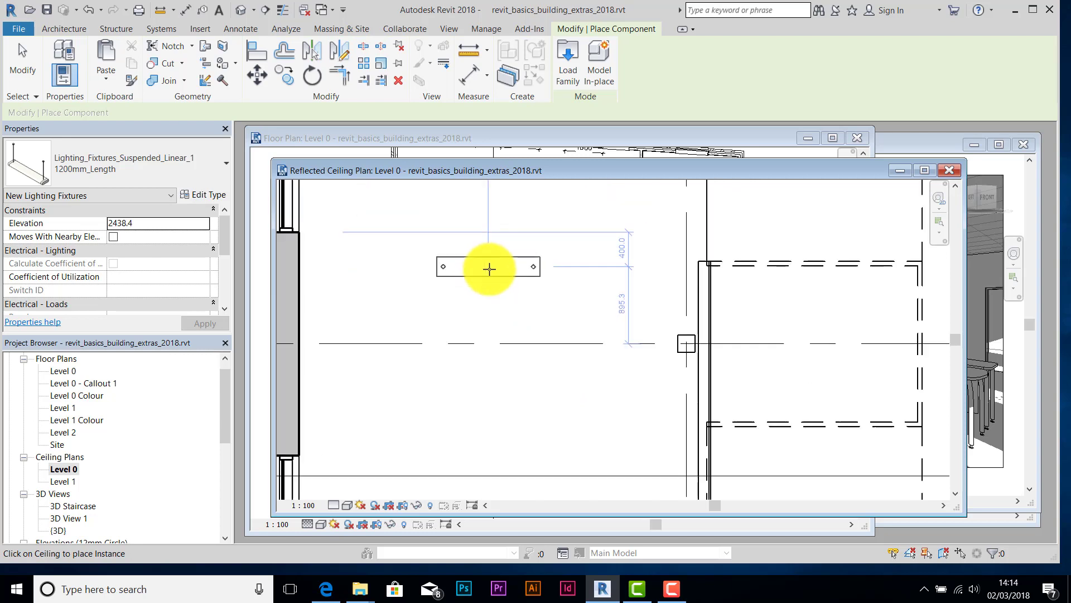
scroll(489, 269, "down", 1)
middle_click_drag(496, 279, 507, 315)
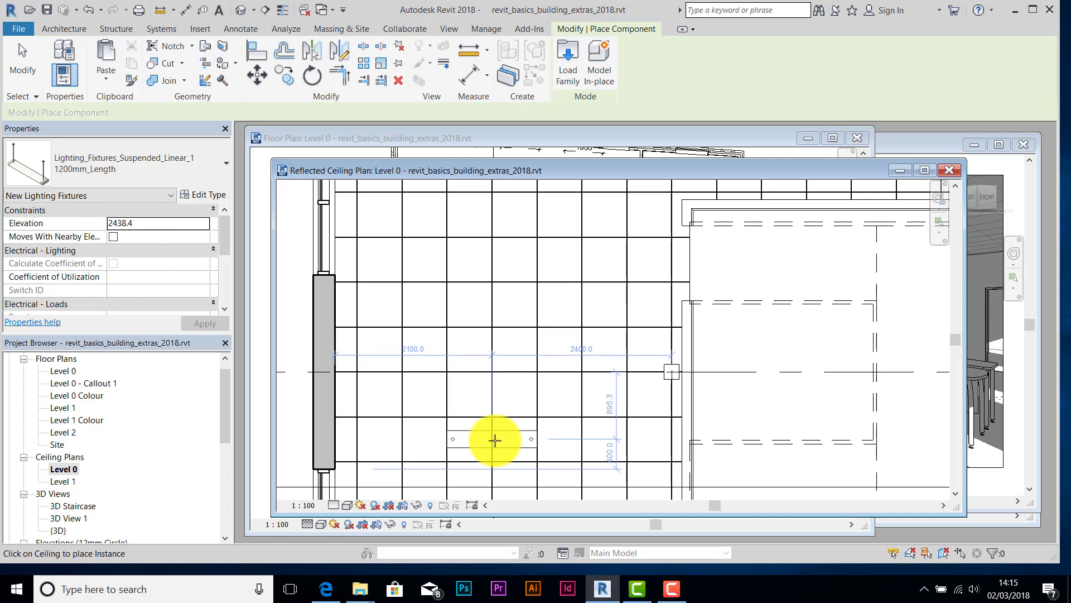
left_click(495, 440)
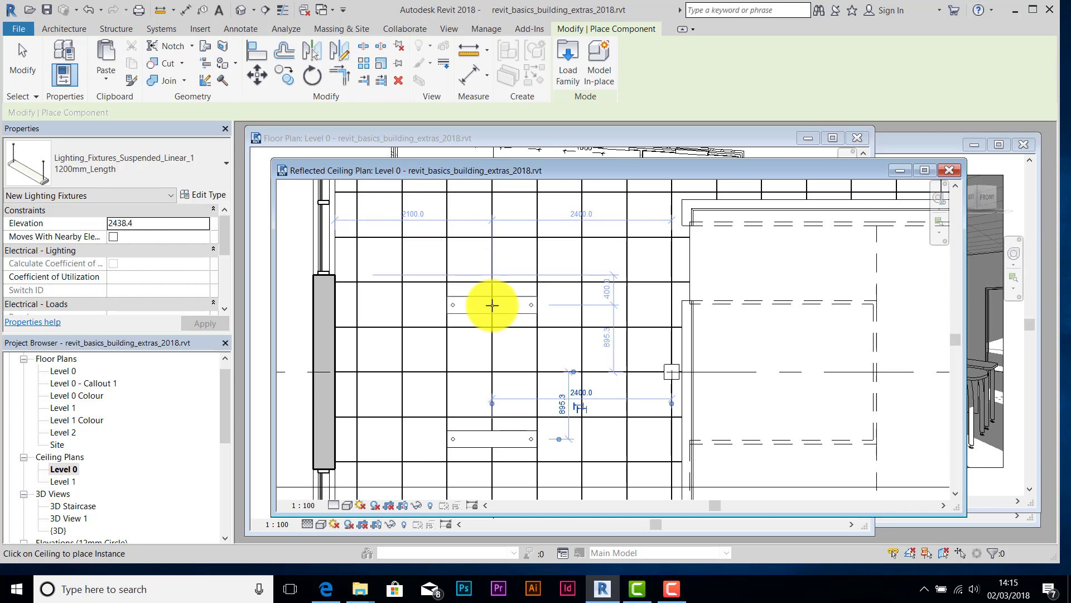
left_click(492, 305)
scroll(514, 290, "down", 2)
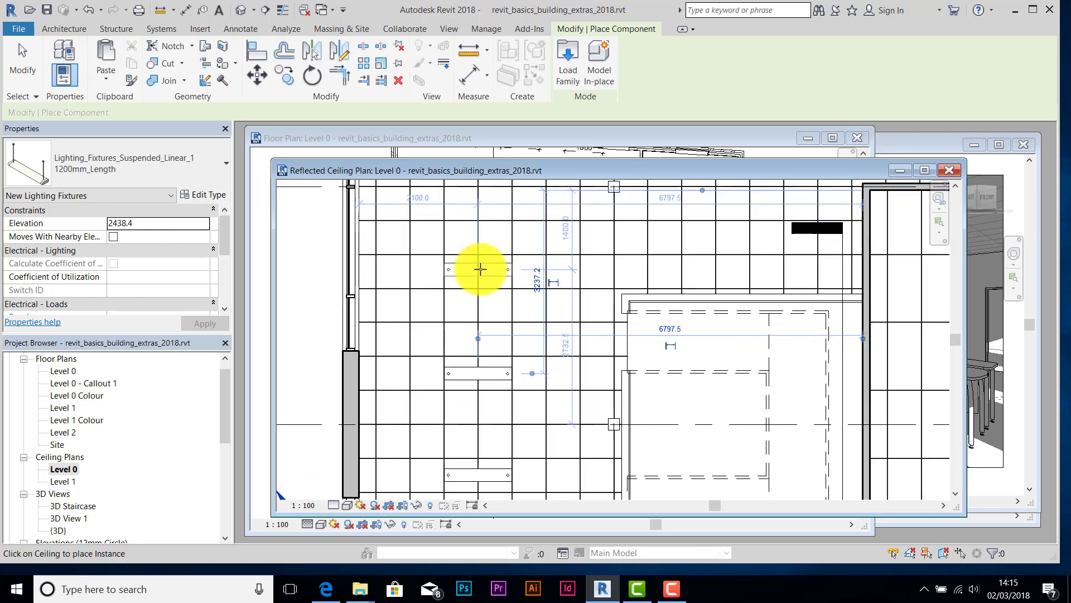
scroll(481, 270, "up", 2)
left_click(480, 269)
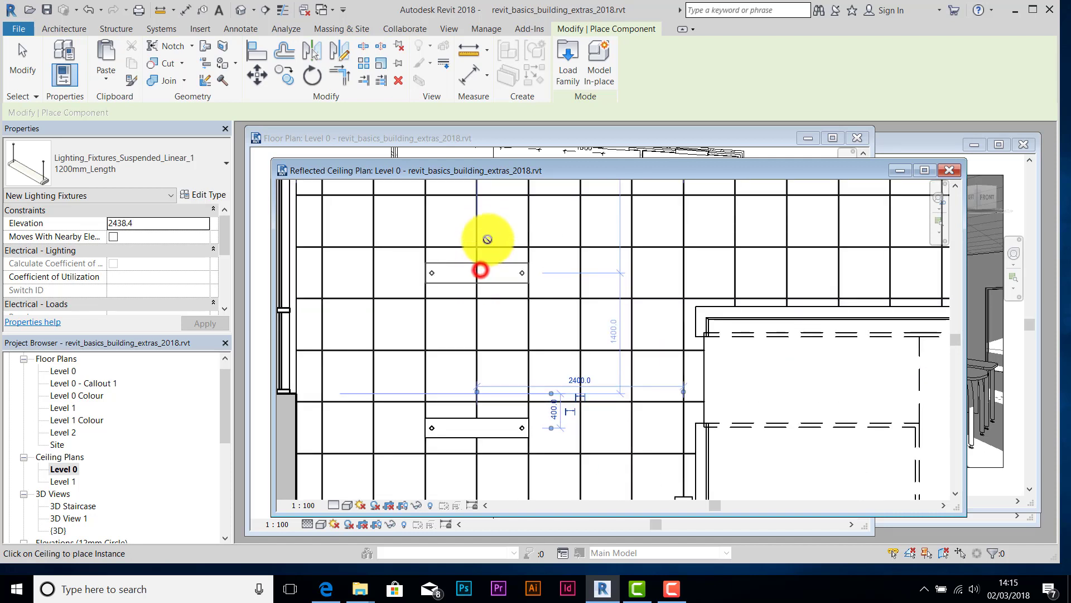
- Place three more 1200mm fixtures in nearby ceiling grid cells
middle_click_drag(488, 239, 475, 402)
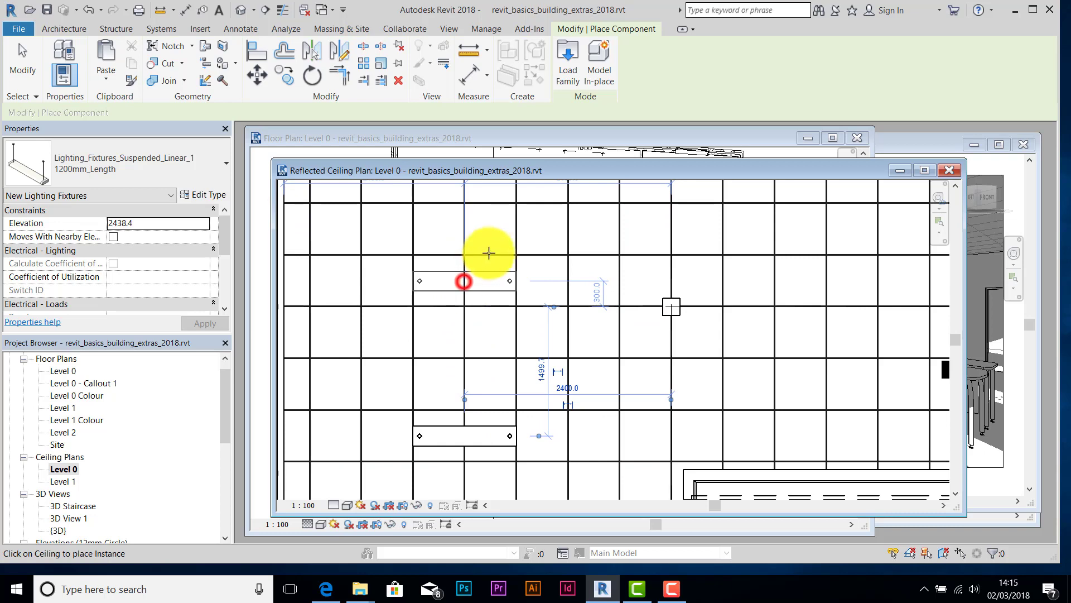
left_click(464, 281)
middle_click_drag(489, 253, 493, 424)
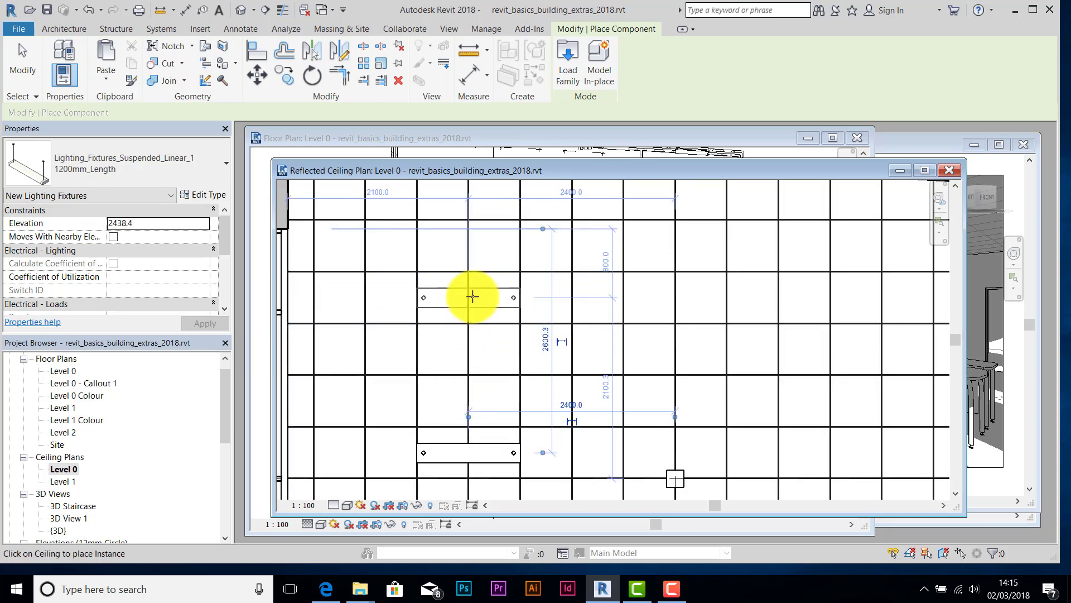
left_click(472, 296)
scroll(481, 290, "down", 1)
middle_click_drag(485, 321, 487, 412)
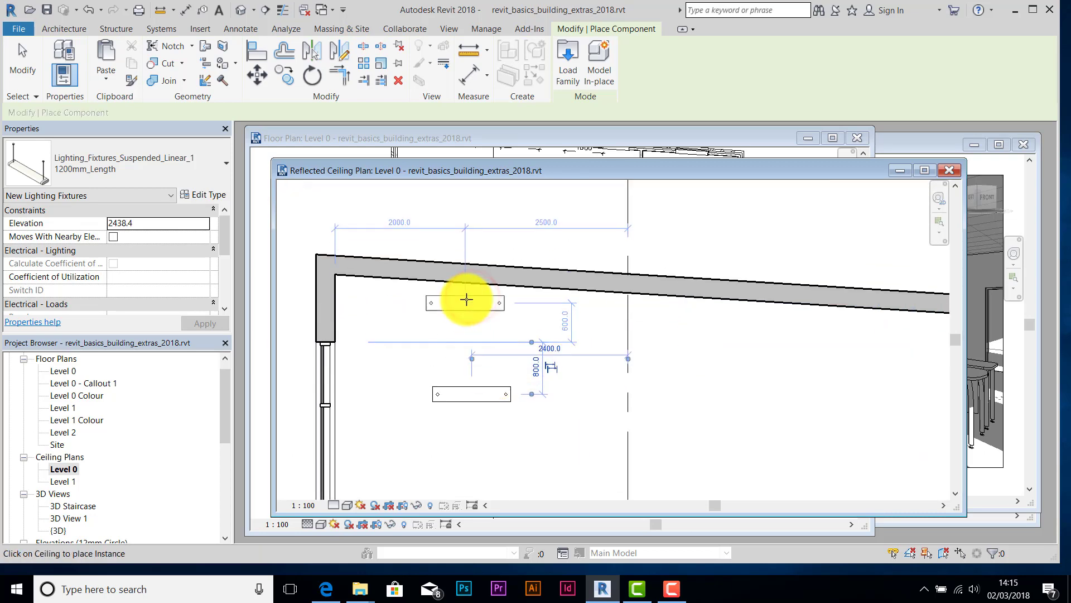
scroll(479, 310, "down", 1)
middle_click_drag(490, 318, 439, 296)
scroll(512, 343, "up", 1)
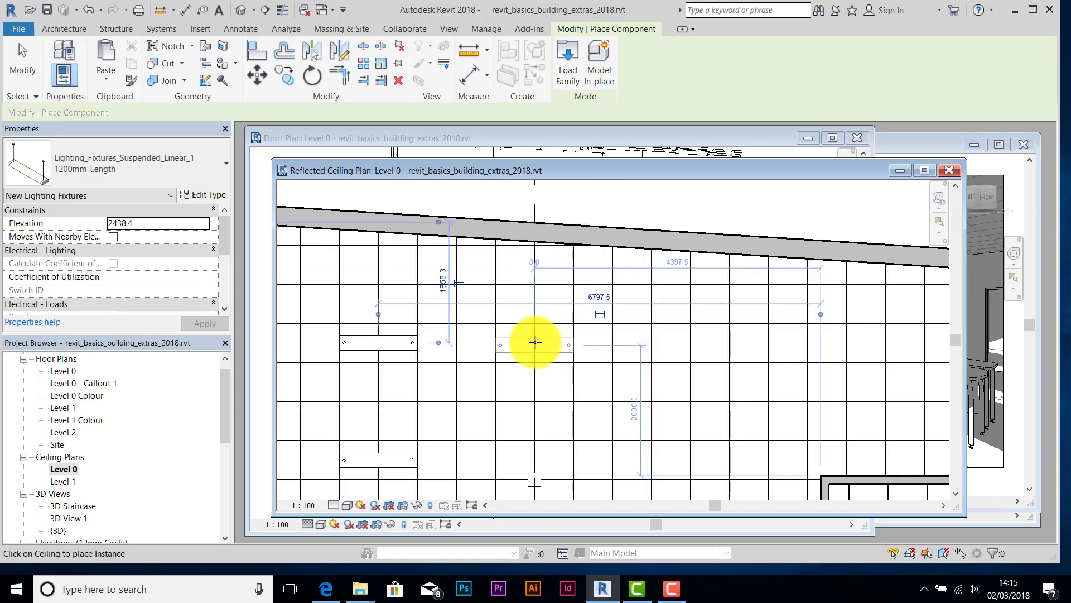
middle_click_drag(534, 342, 543, 278)
scroll(534, 271, "up", 1)
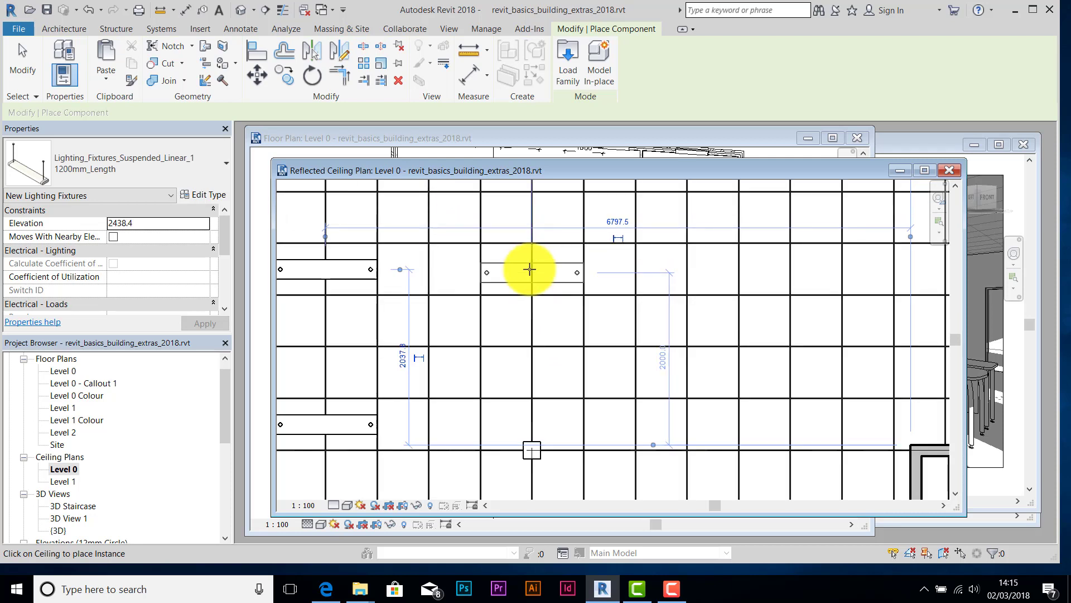
scroll(530, 269, "up", 1)
left_click(530, 268)
- Place three further 1200mm fixtures to complete the row
scroll(525, 346, "down", 4)
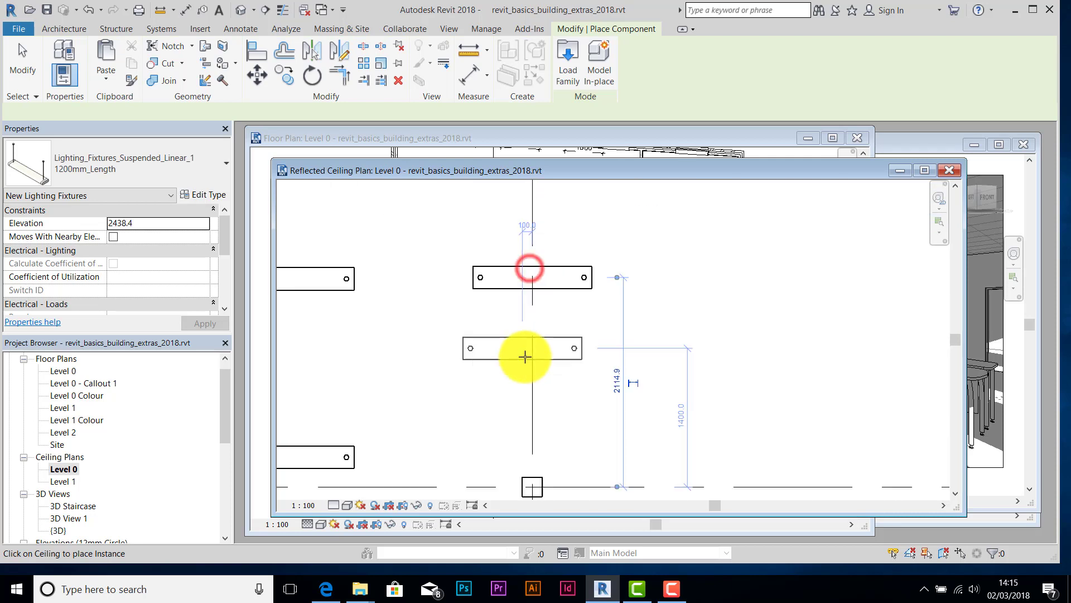
middle_click_drag(533, 394, 546, 235)
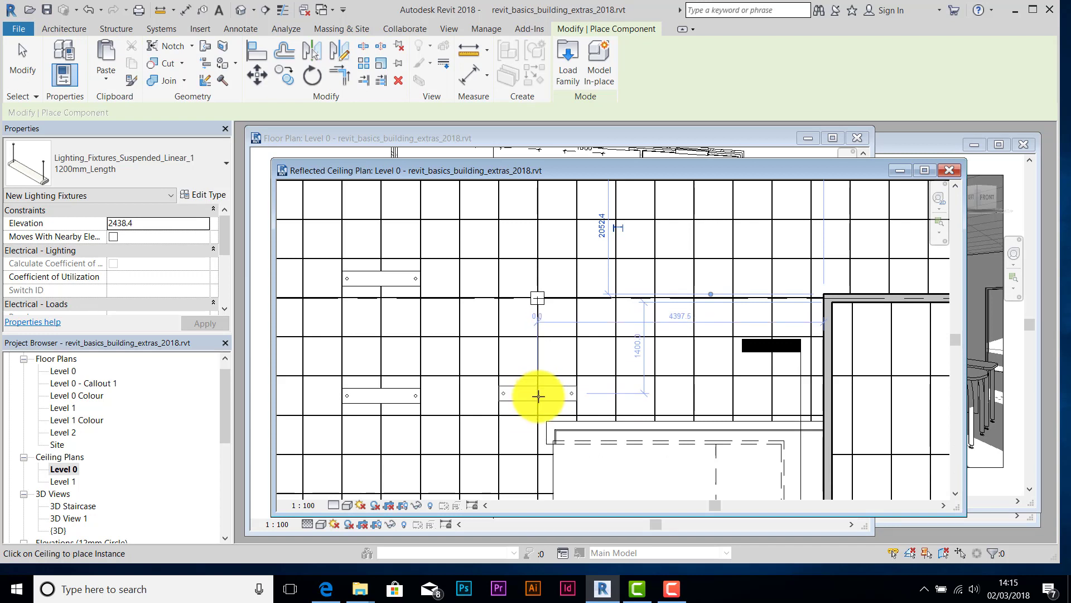
scroll(539, 396, "up", 1)
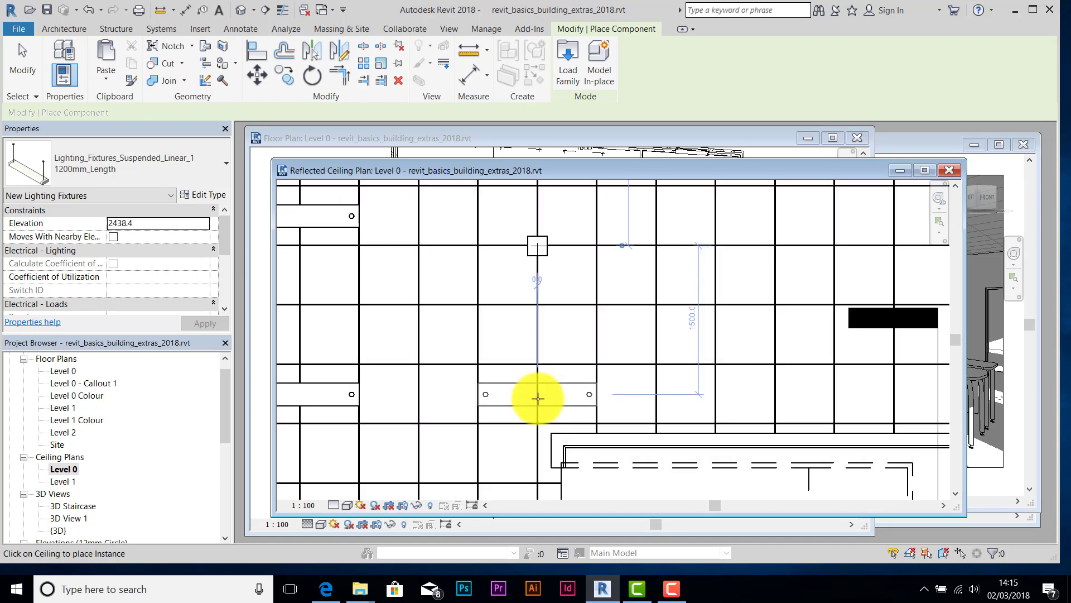
left_click(538, 399)
scroll(538, 396, "down", 2)
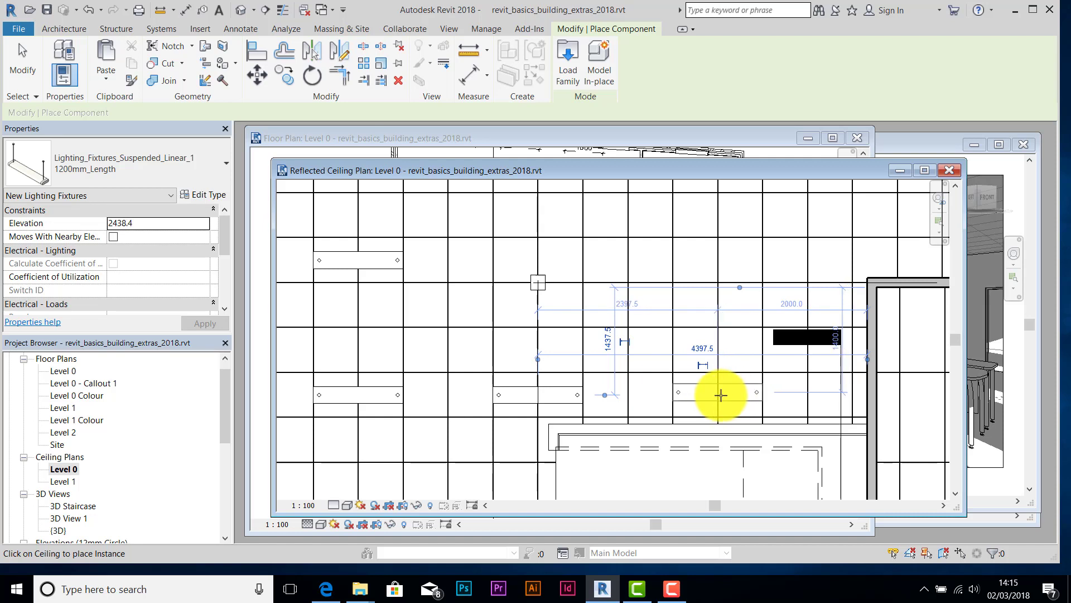
scroll(722, 400, "up", 2)
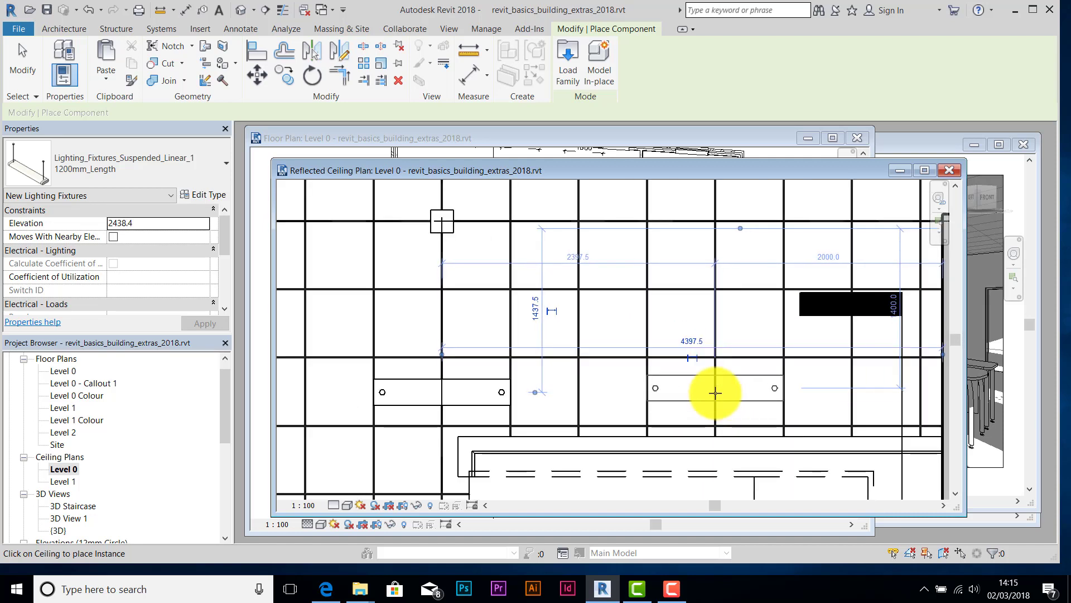
scroll(716, 394, "up", 2)
scroll(716, 394, "down", 5)
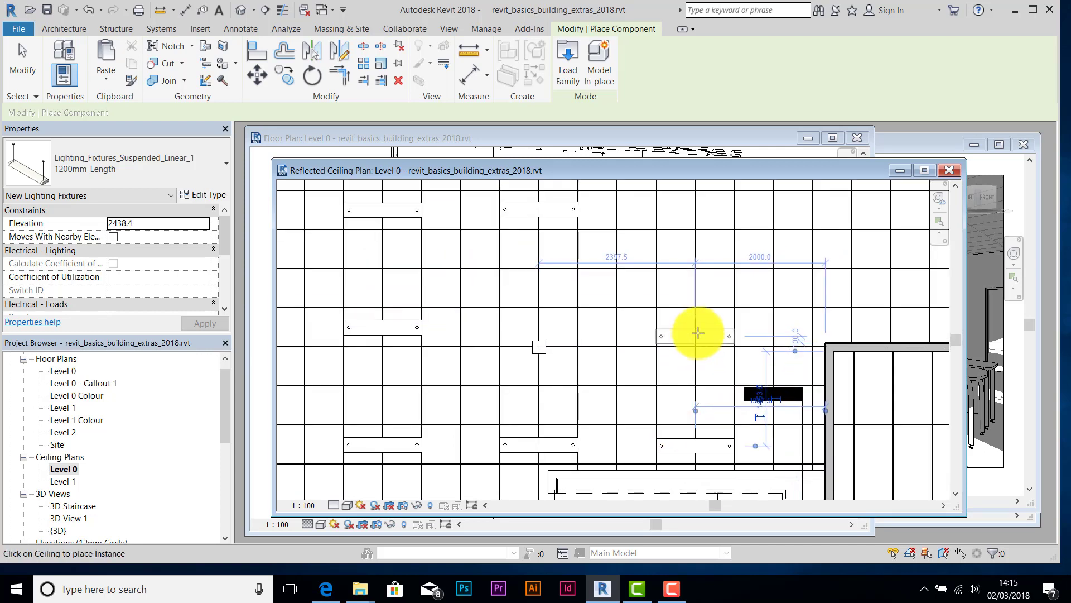
scroll(698, 335, "up", 2)
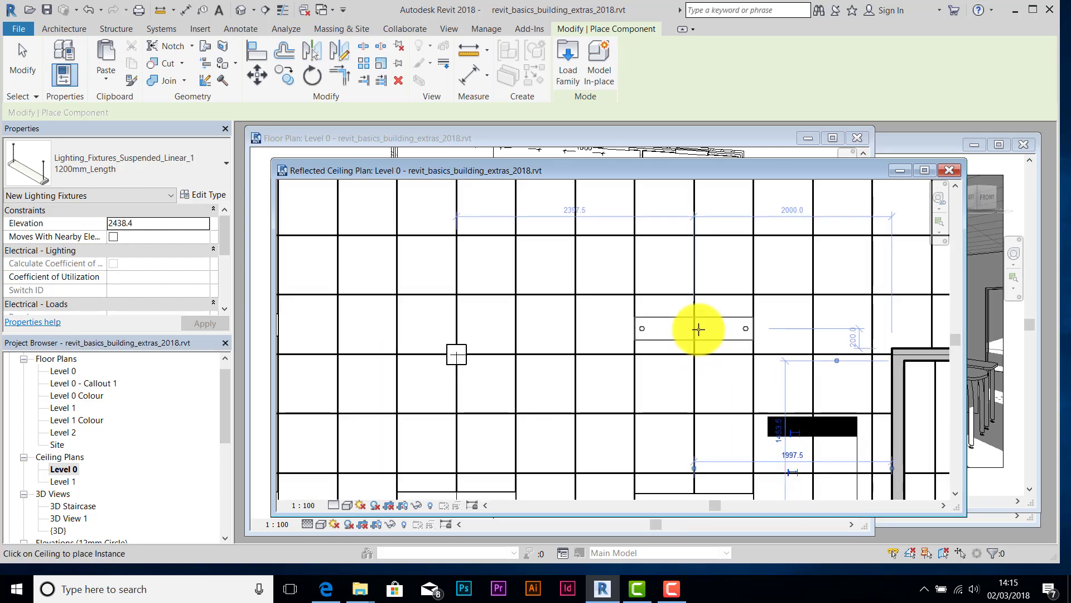
scroll(695, 328, "up", 1)
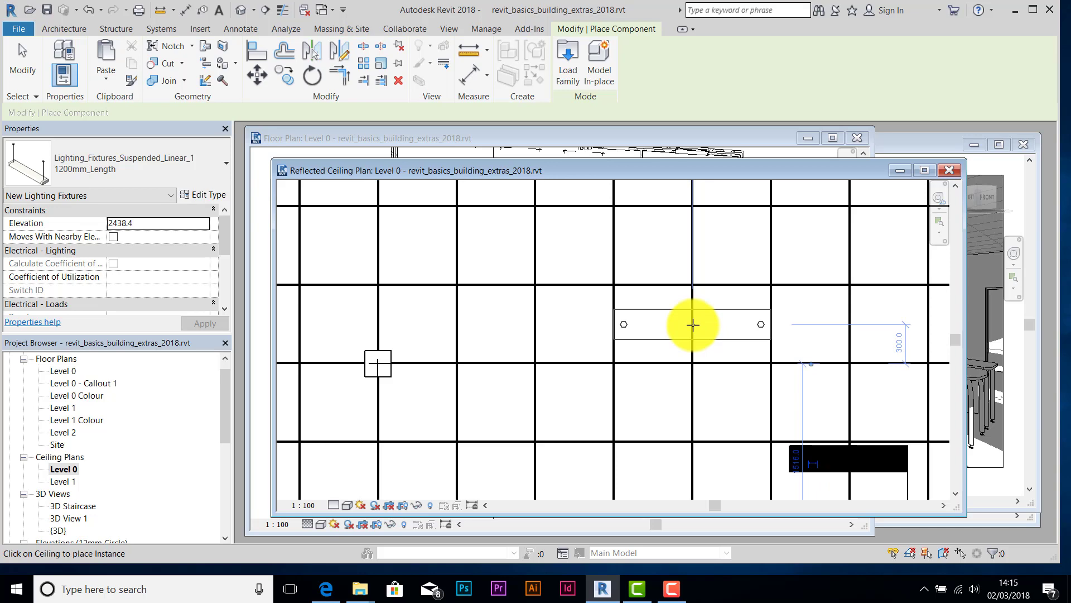
left_click(693, 324)
scroll(685, 262, "down", 2)
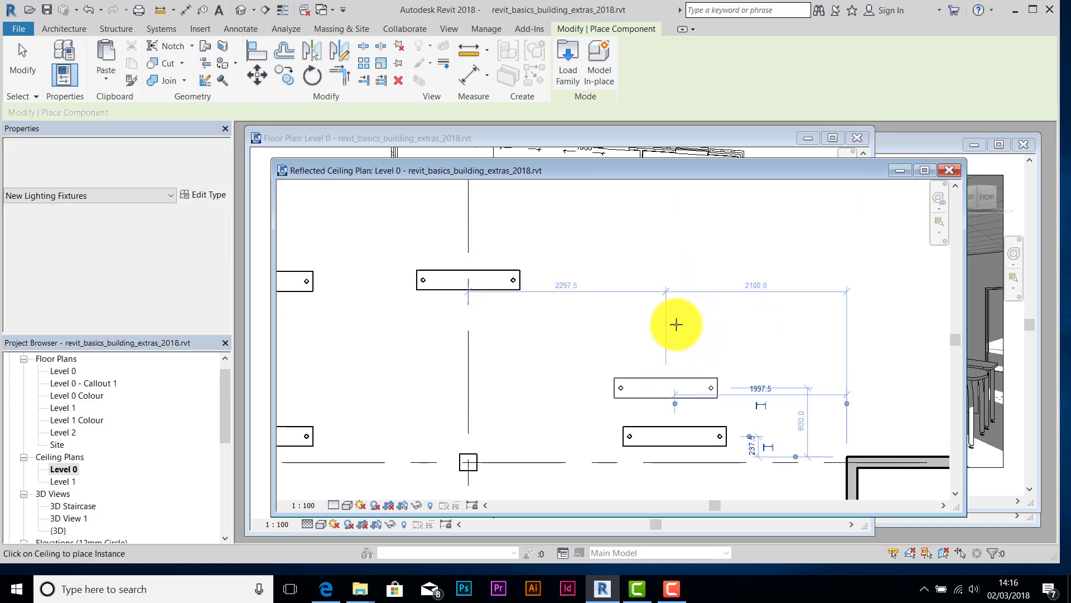
scroll(677, 281, "up", 1)
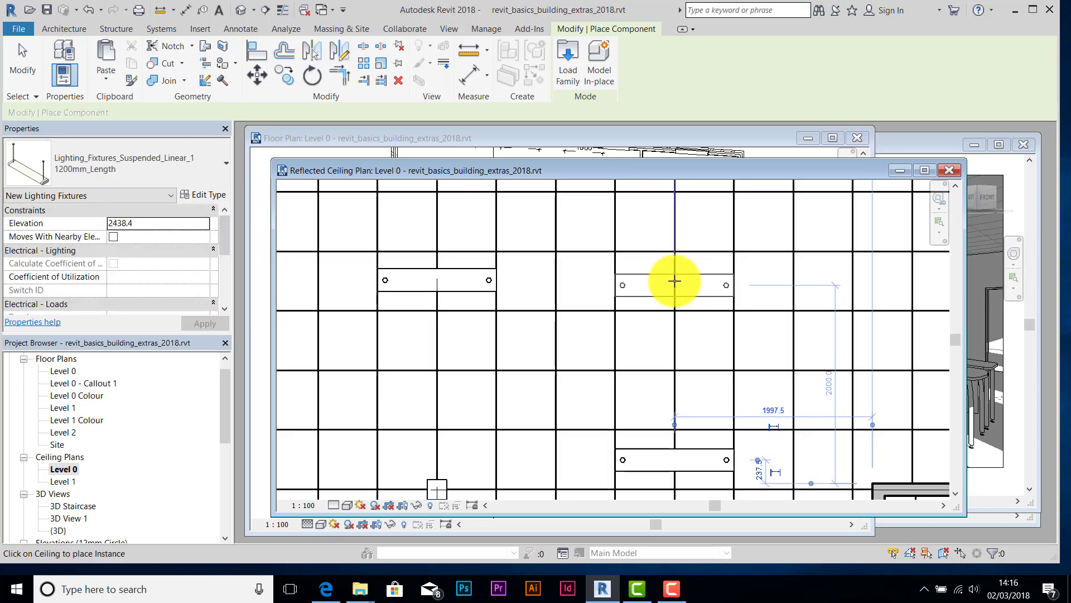
scroll(675, 281, "up", 2)
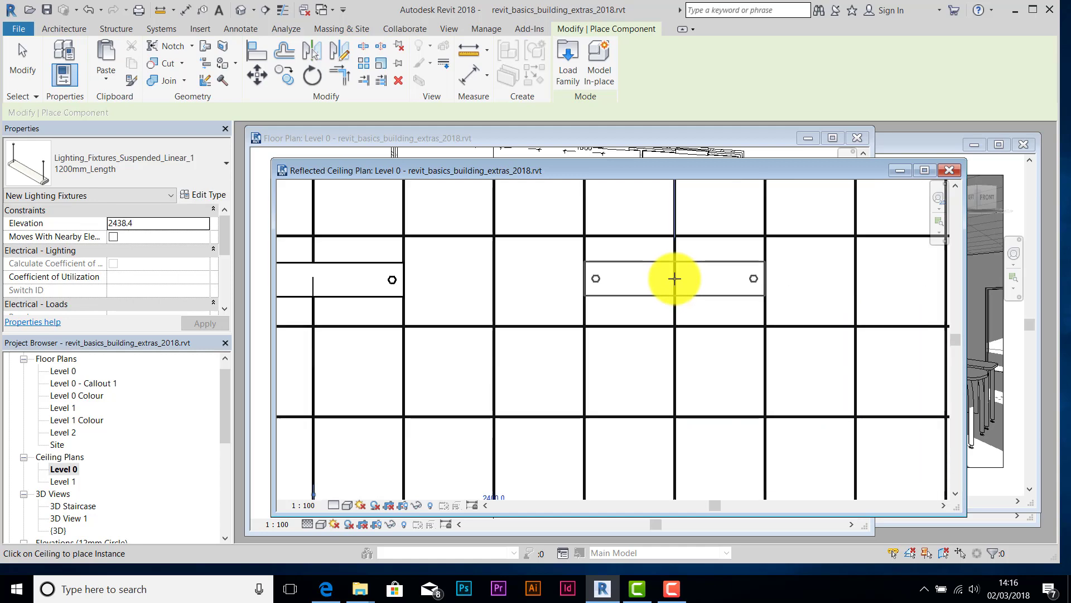
left_click(674, 279)
scroll(671, 310, "down", 3)
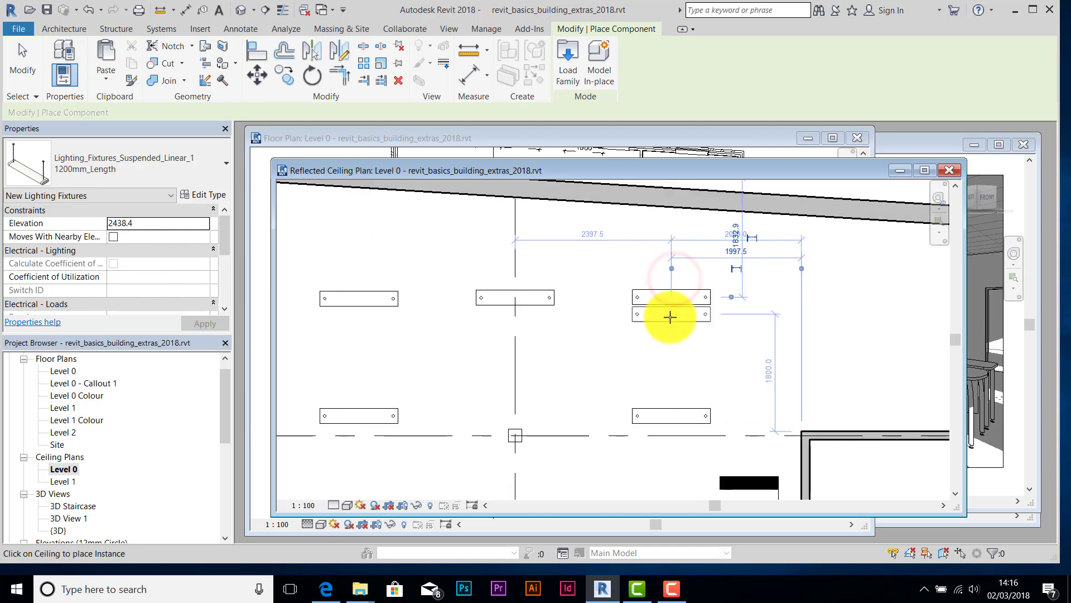
scroll(623, 288, "down", 3)
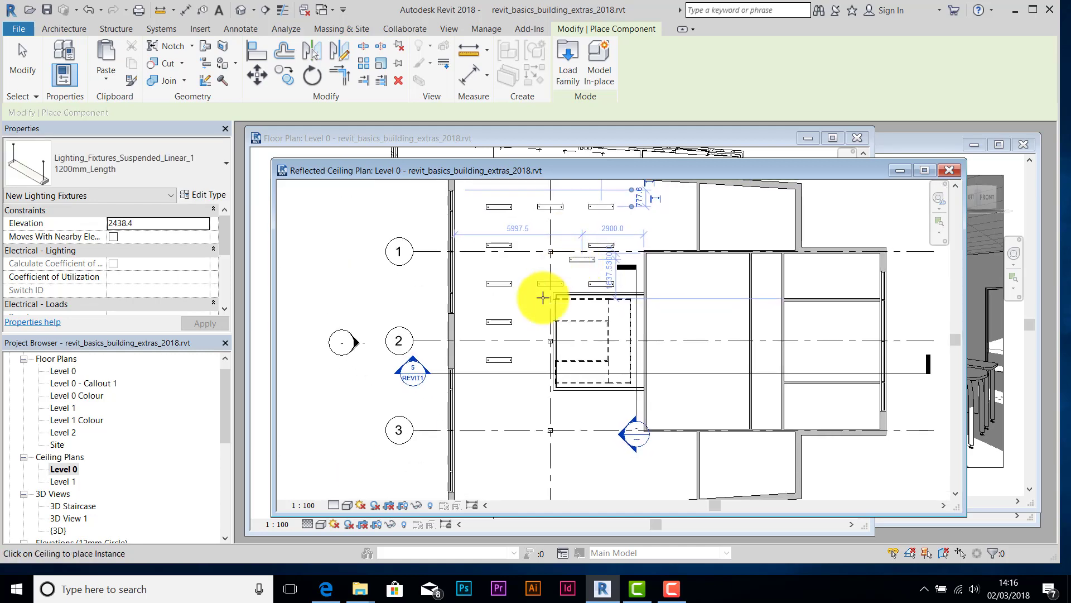
- Select five placed light fixtures and copy them
key("Escape")
key("Escape")
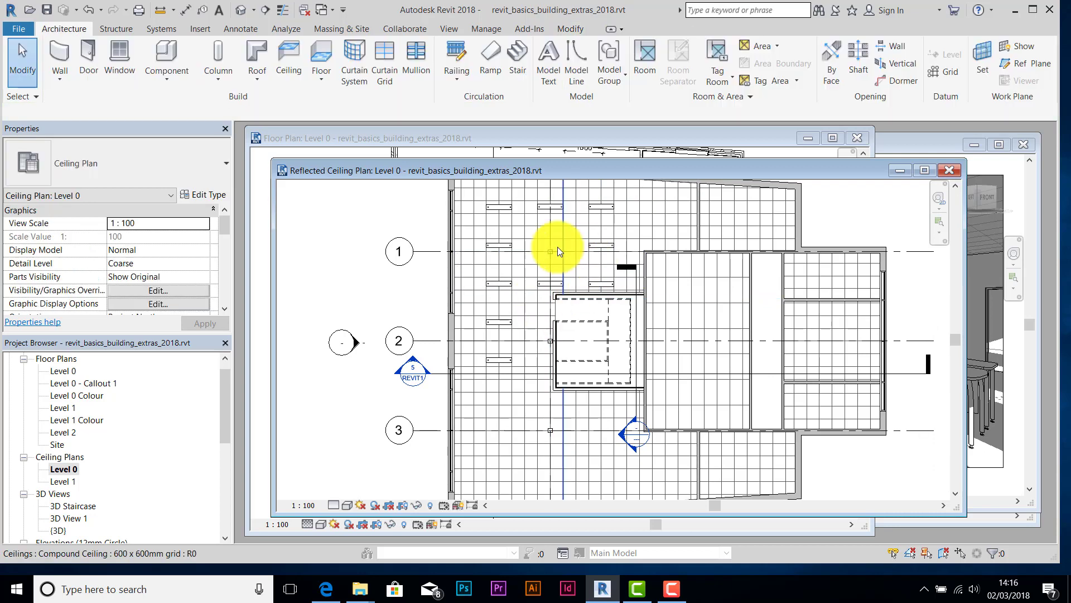
left_click(560, 206)
scroll(560, 206, "up", 2)
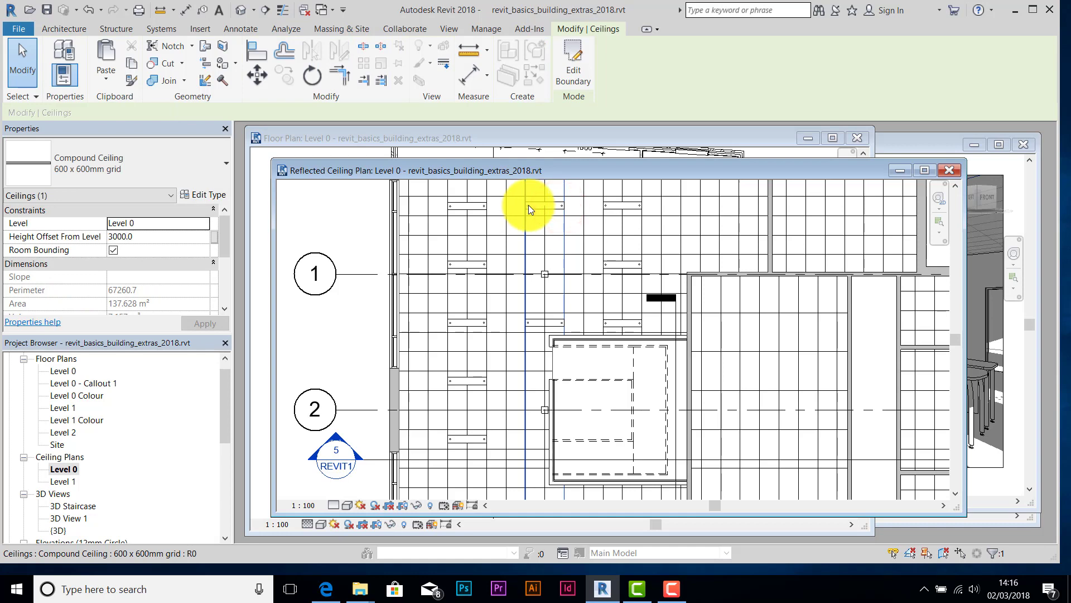
left_click(527, 207)
left_click(534, 209)
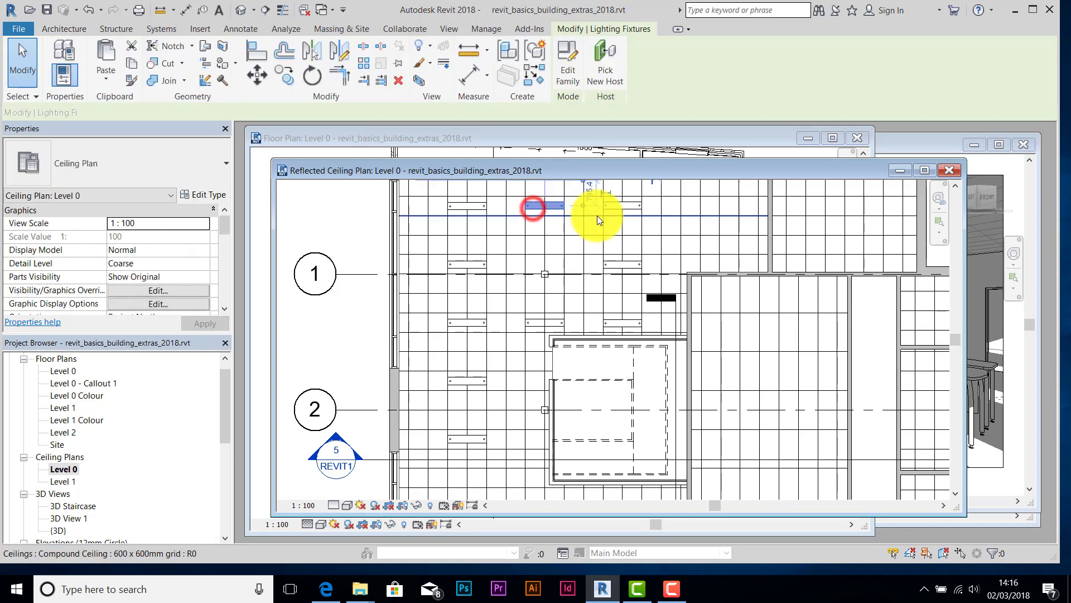
left_click(611, 208, "ctrl")
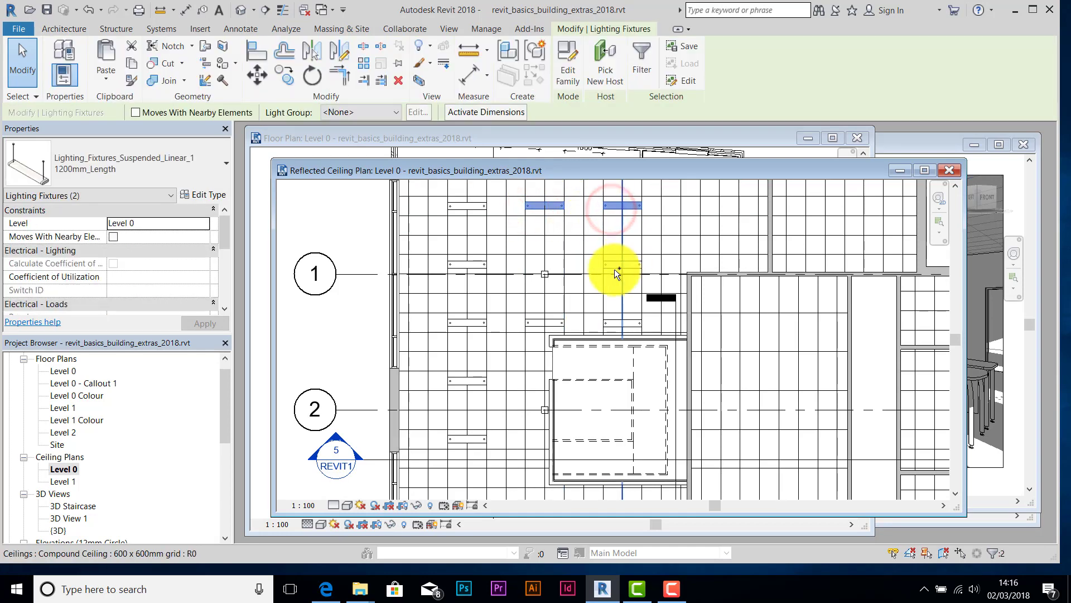
left_click(615, 266, "ctrl")
left_click(614, 320, "ctrl")
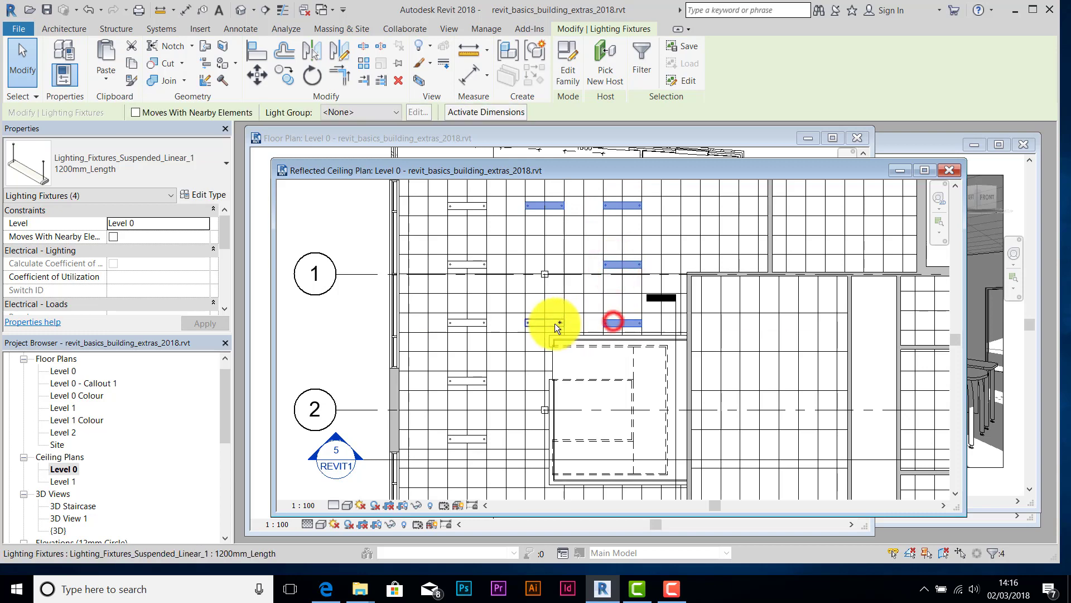
left_click(553, 322, "ctrl")
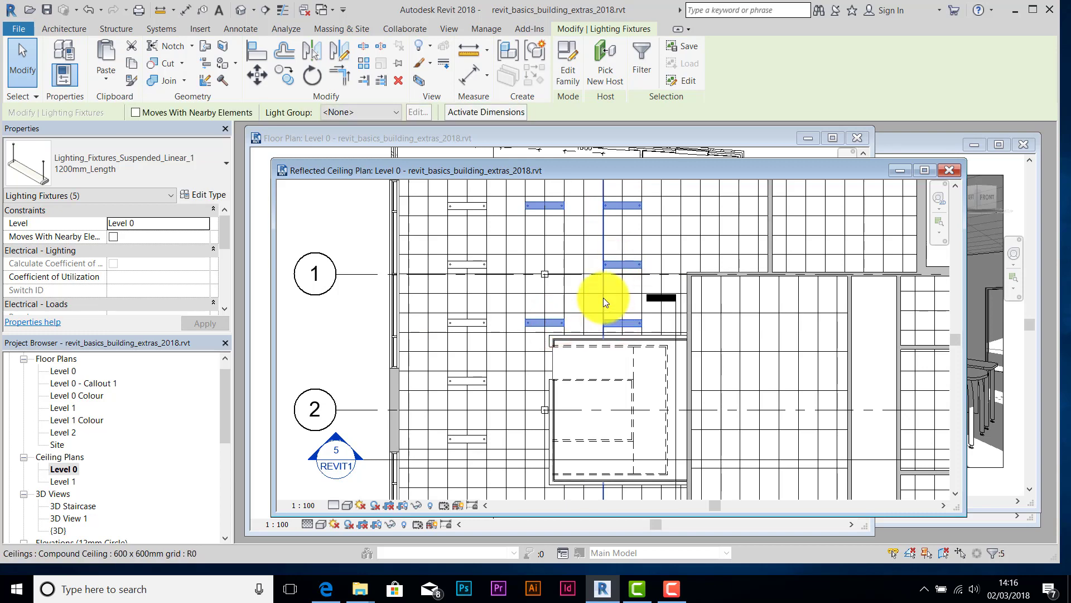
key("ctrl+c")
- Paste the five copied fixtures onto the ceiling near gridline 3
key("ctrl+v")
scroll(610, 318, "down", 4)
middle_click_drag(614, 410, 590, 276)
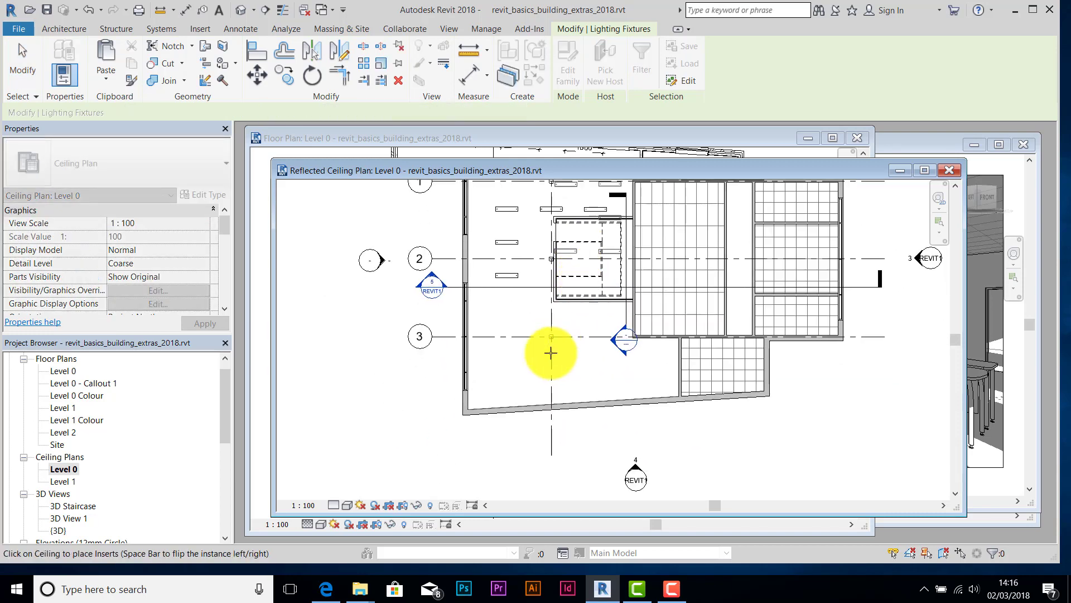
scroll(579, 344, "up", 3)
scroll(579, 346, "down", 1)
middle_click_drag(588, 362, 586, 425)
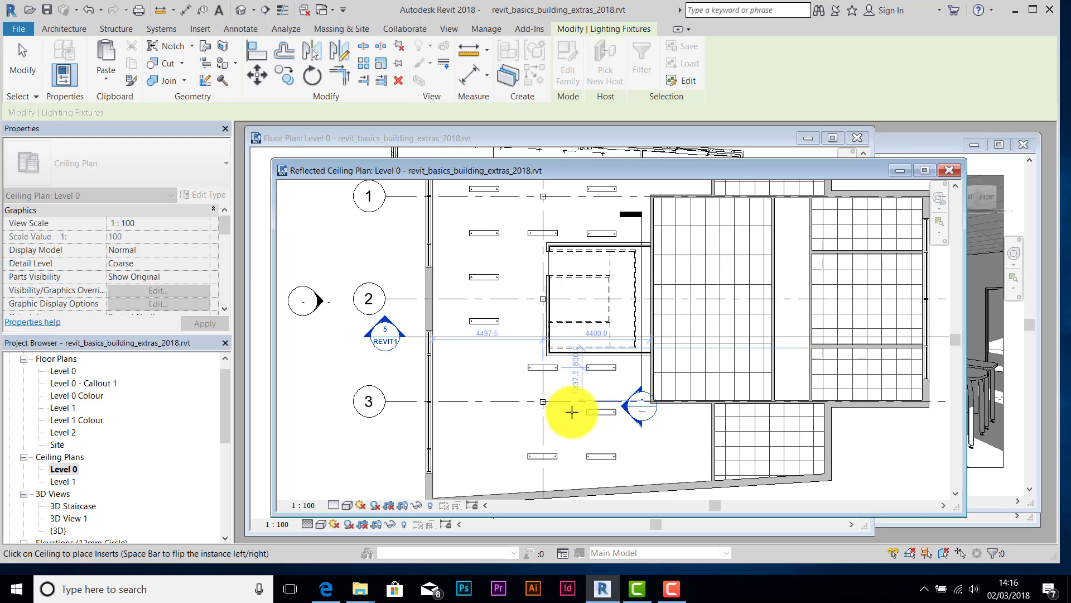
middle_click_drag(572, 411, 584, 459)
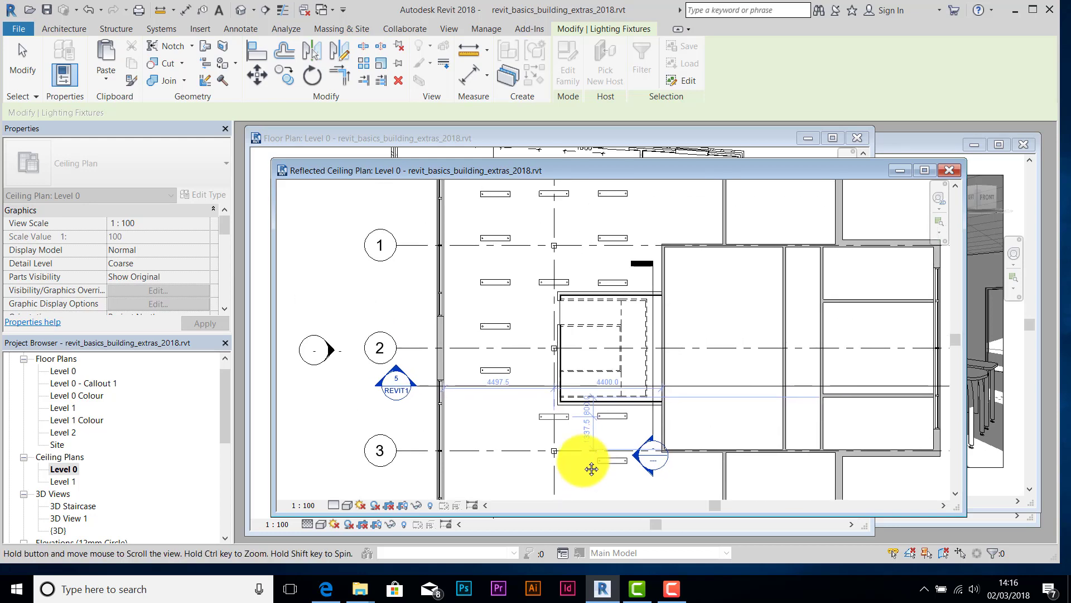
scroll(584, 459, "up", 2)
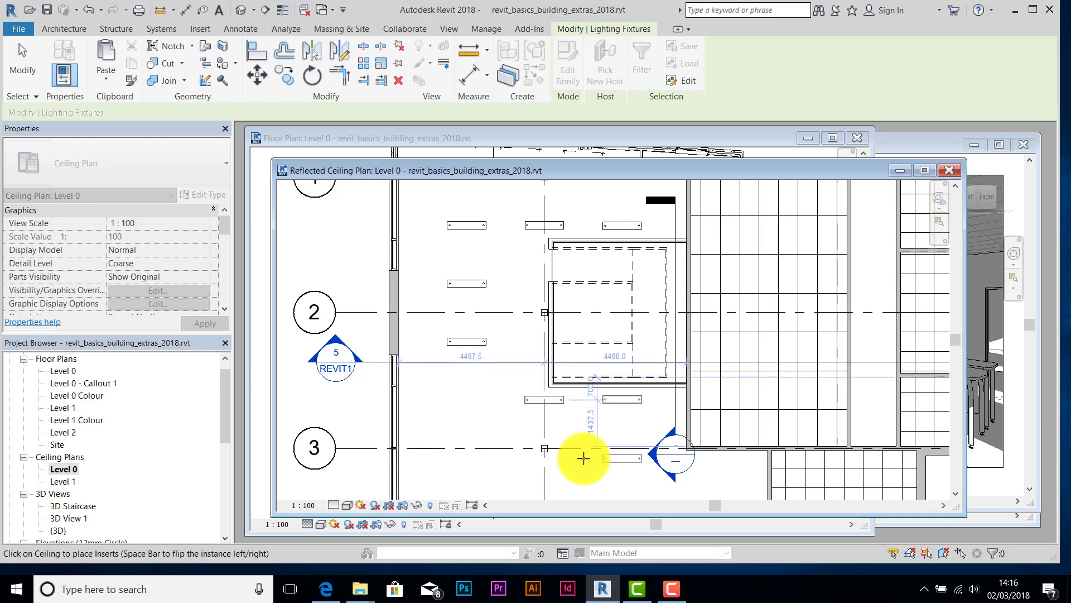
left_click(583, 458)
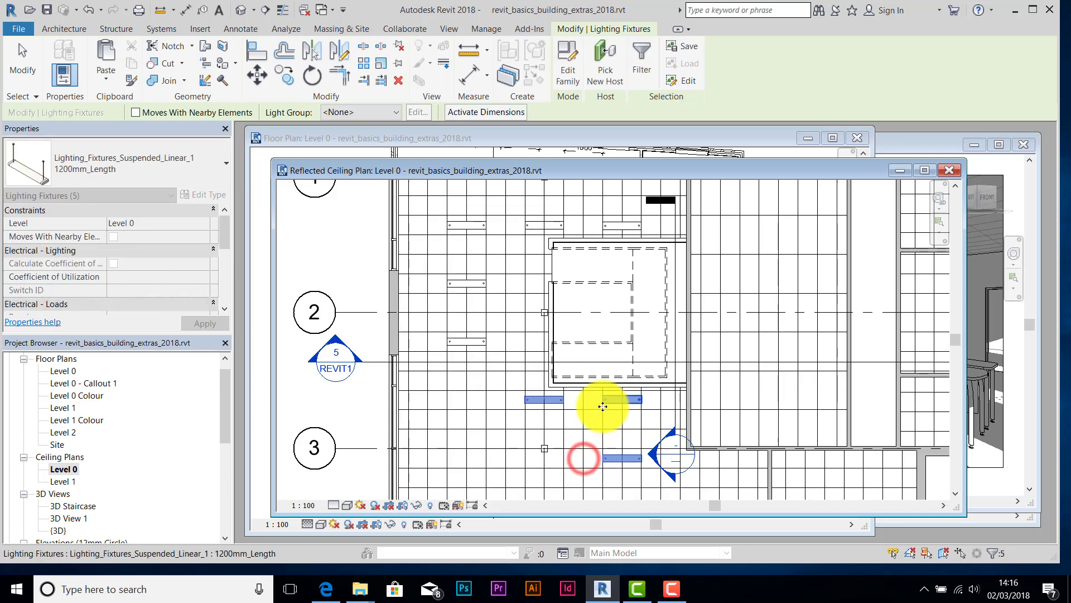
- Confirm the fixtures use the 1200mm_Length type, then deselect and review the layout
scroll(597, 383, "down", 2)
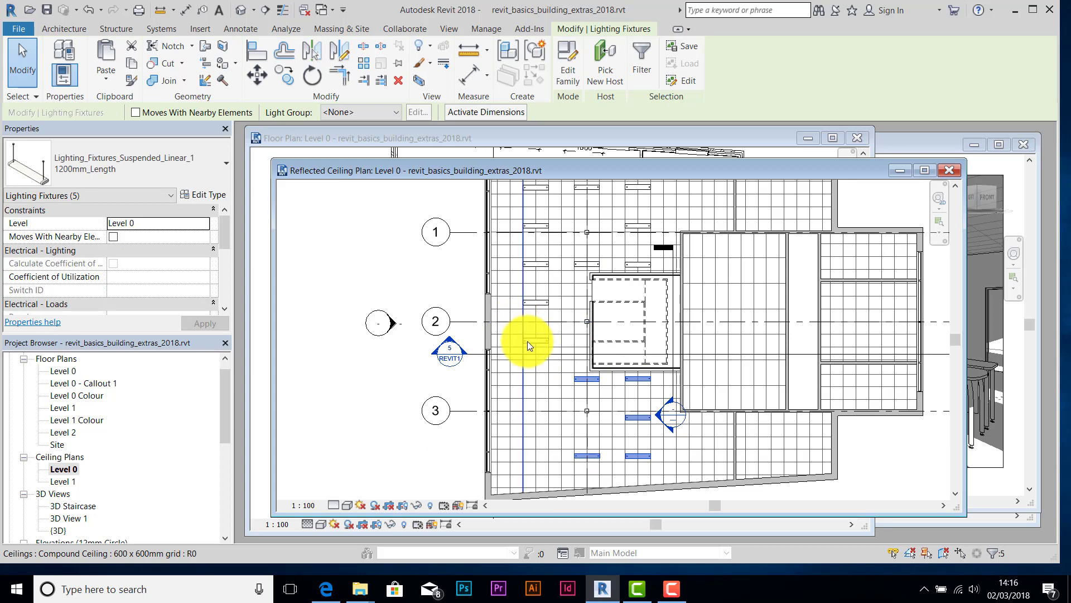
scroll(527, 342, "up", 4)
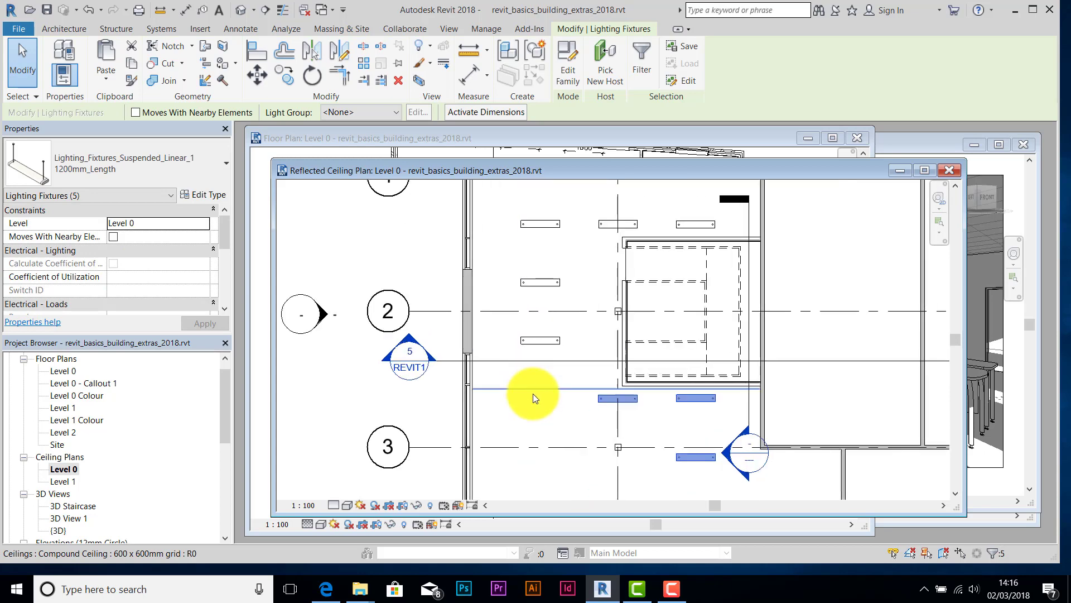
left_click(92, 158)
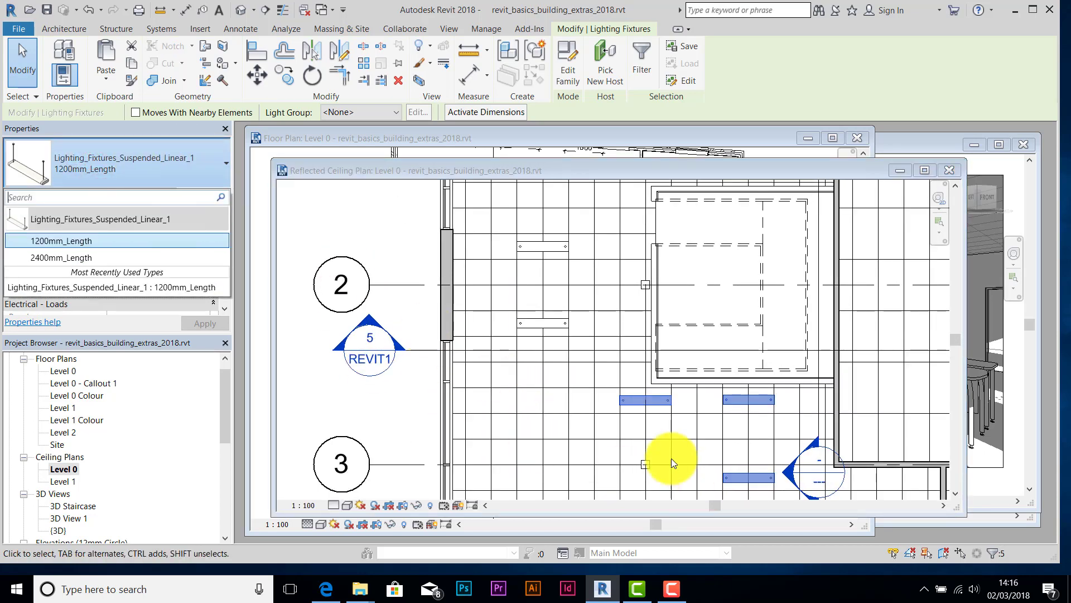
left_click(542, 402)
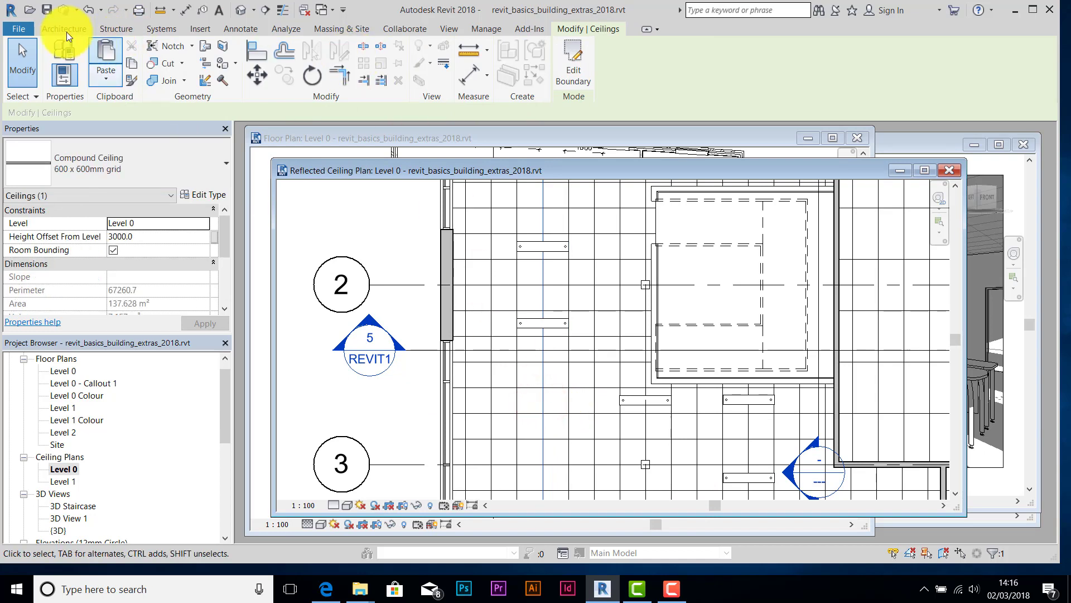
mouse_move(600, 368)
middle_mouse_down()
mouse_move(594, 322)
mouse_move(608, 451)
middle_mouse_up()
scroll(600, 370, "down", 1)
left_click(567, 383)
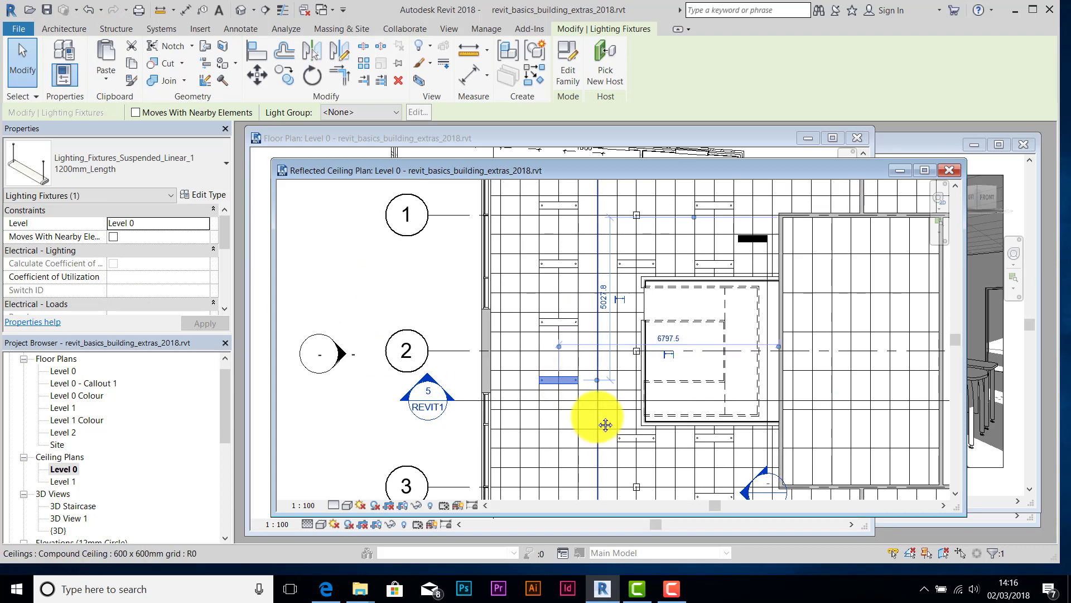
middle_click_drag(605, 426, 582, 304)
scroll(564, 354, "up", 1)
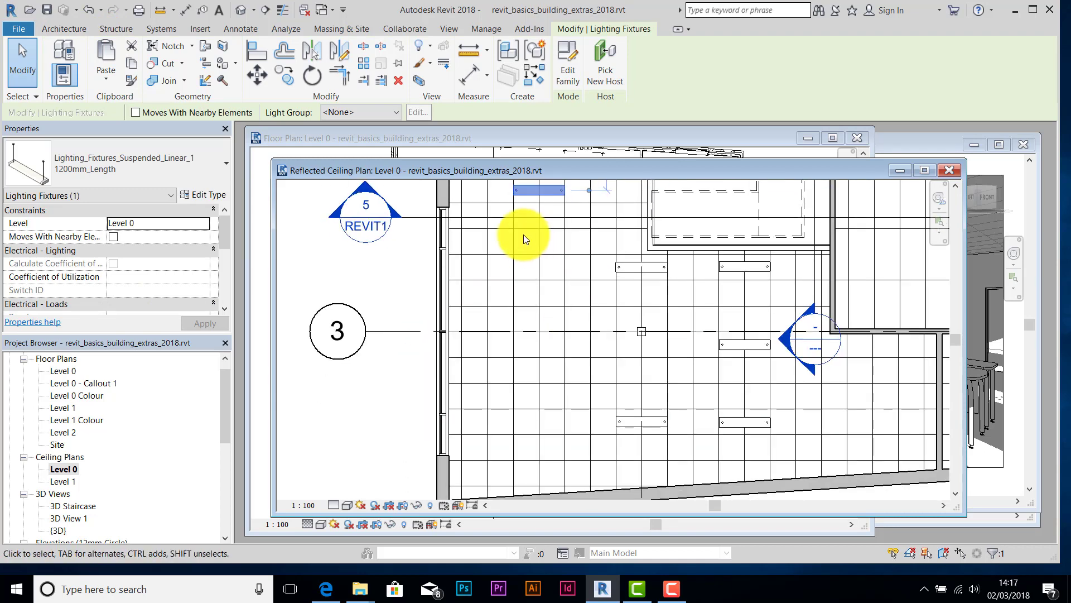
left_click(407, 296)
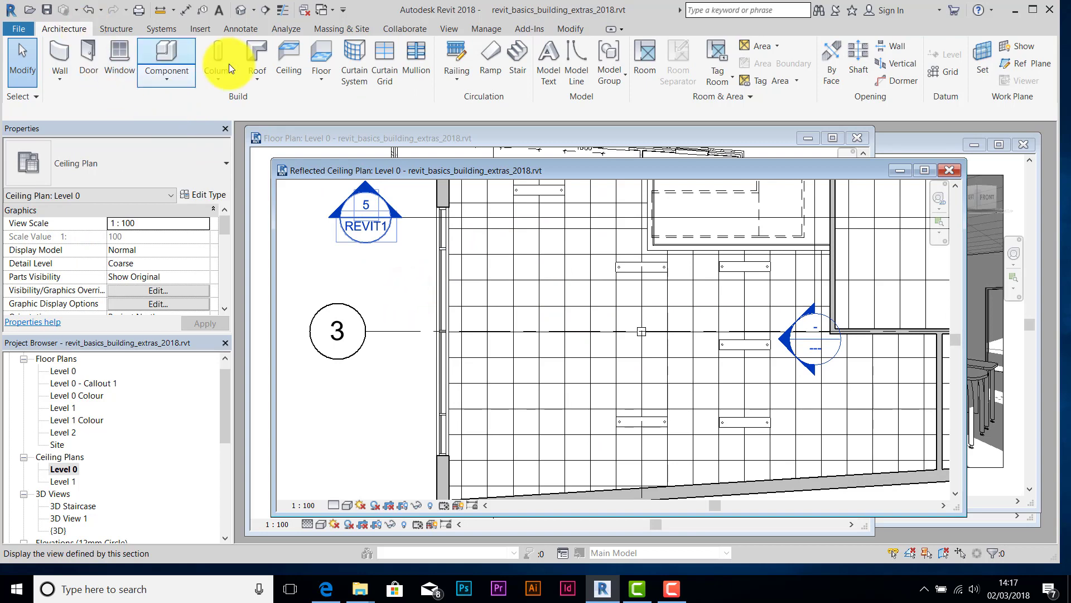
- Place three more 1200mm fixtures in the ceiling grid and finish placing
left_click(174, 82)
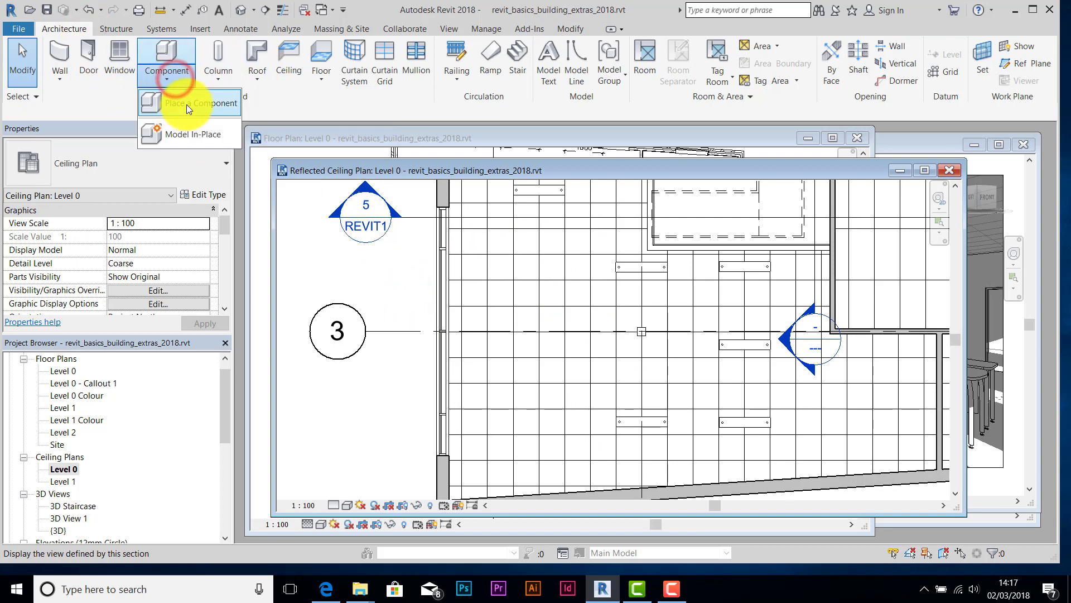
left_click(186, 105)
scroll(502, 257, "up", 5)
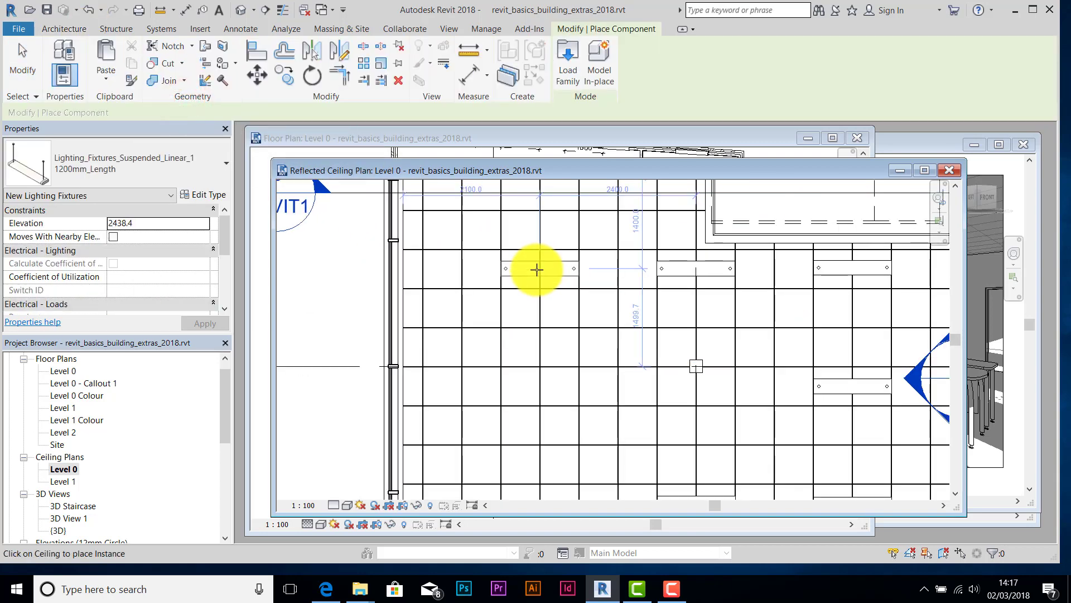
left_click(537, 269)
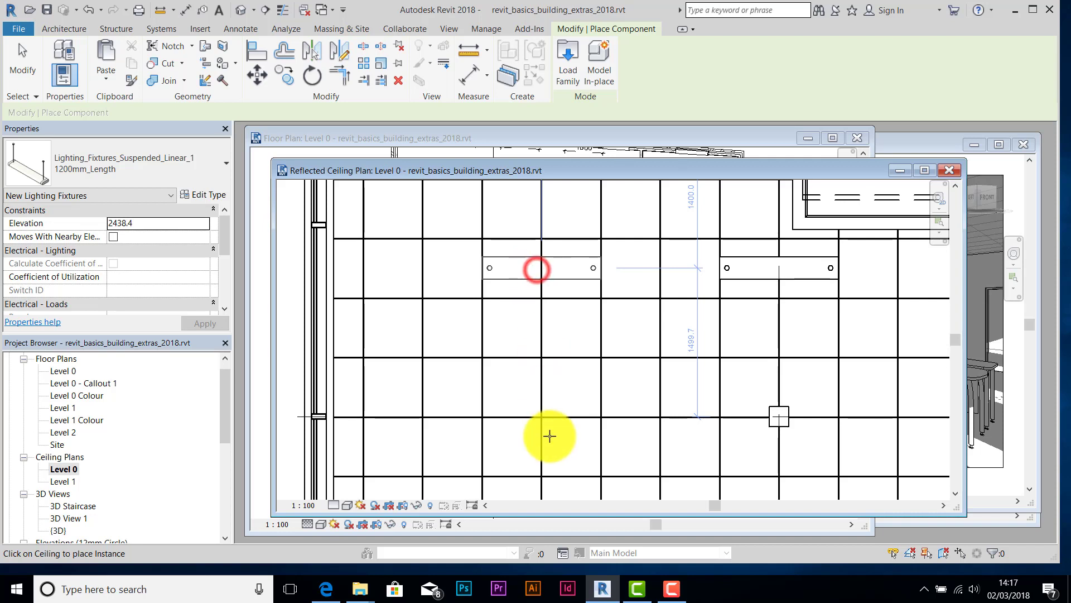
left_click(547, 451)
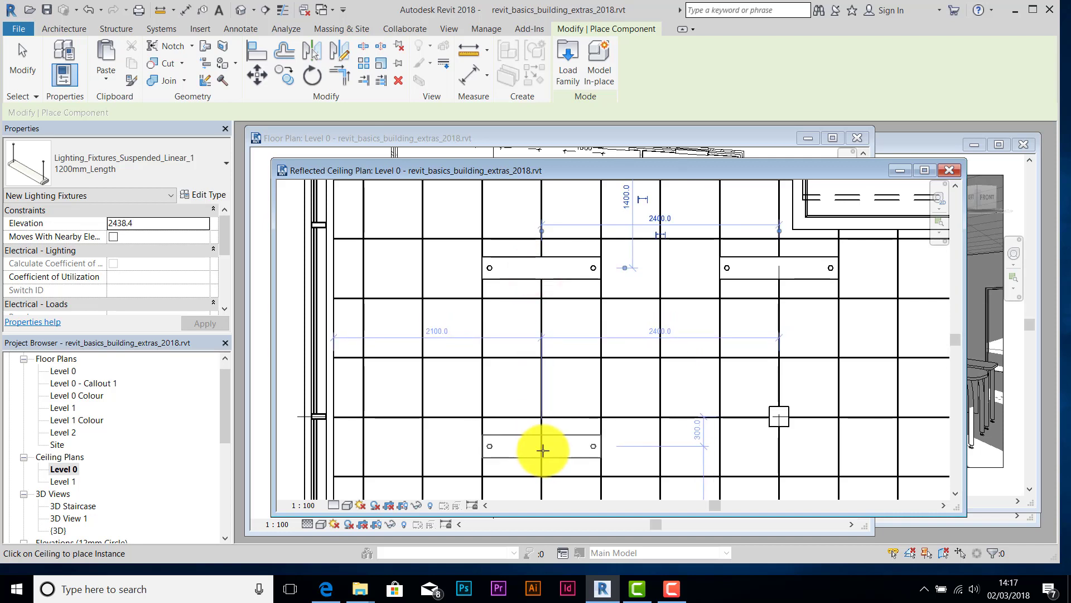
middle_click_drag(545, 447, 533, 313)
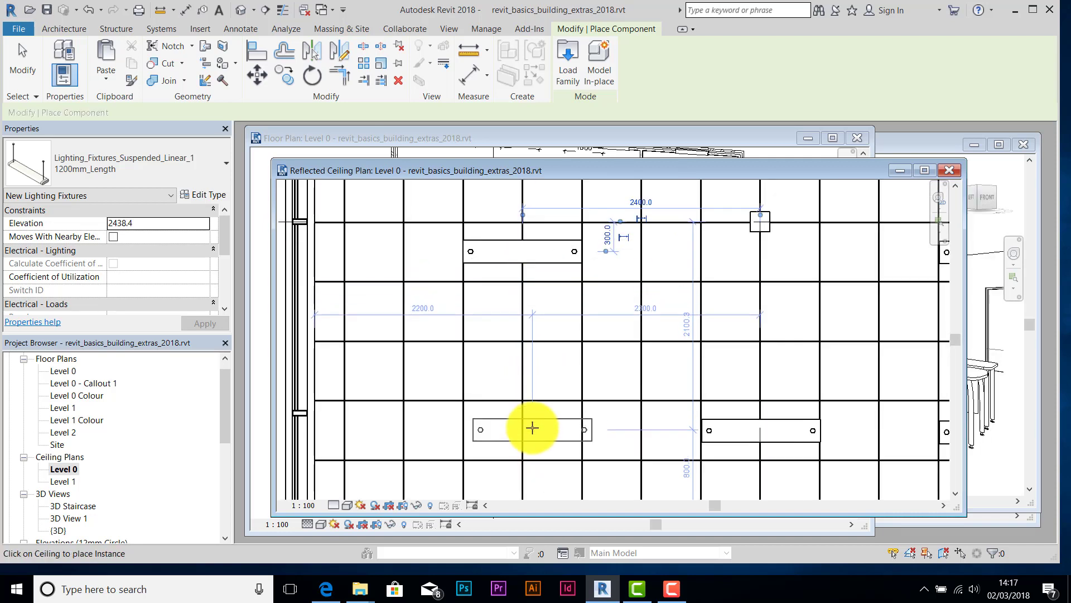
left_click(527, 432)
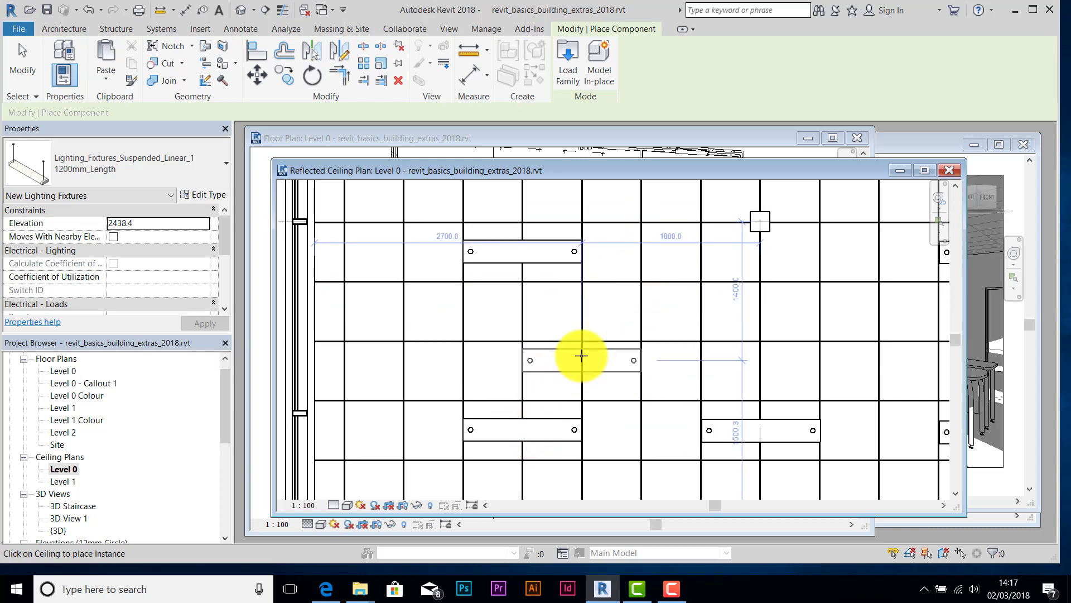
scroll(613, 328, "down", 2)
key("Escape")
- Select the compound ceiling to check it, then deselect it
scroll(532, 402, "down", 4)
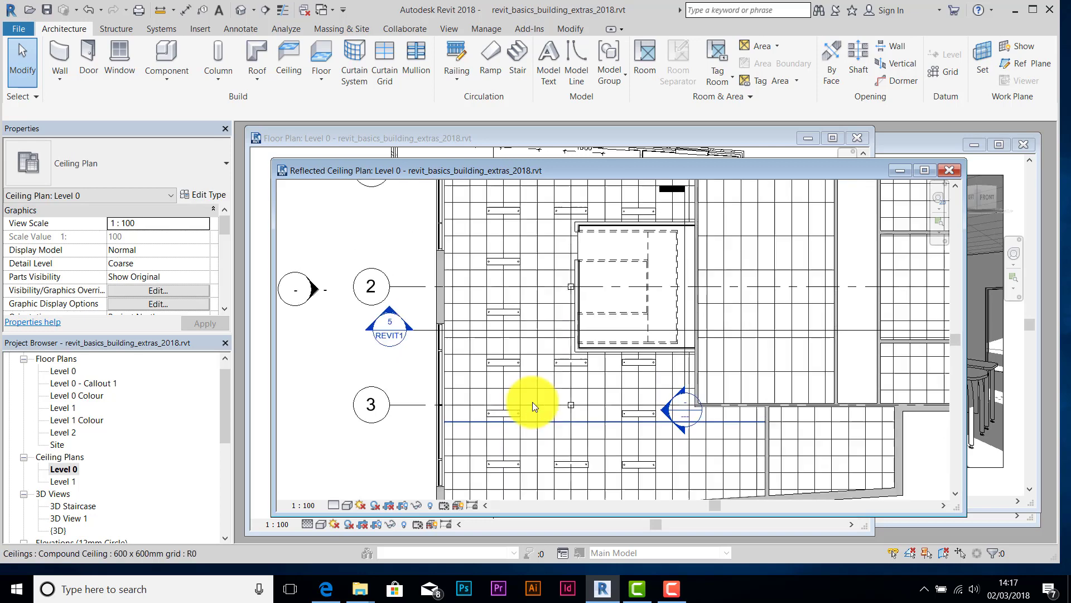
scroll(512, 204, "up", 2)
left_click(507, 203)
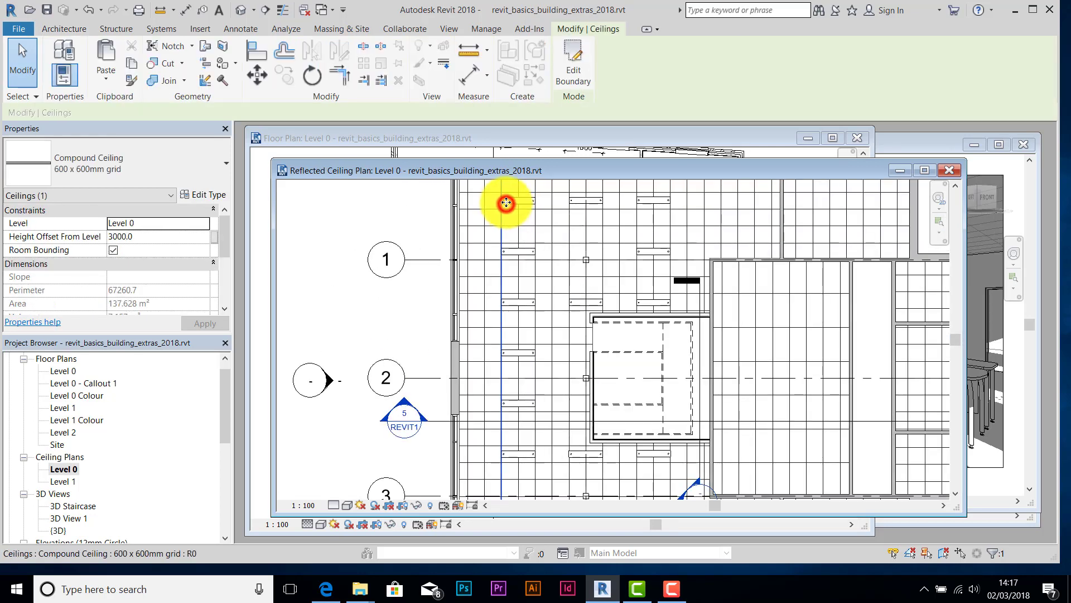
scroll(507, 204, "up", 2)
key("Escape")
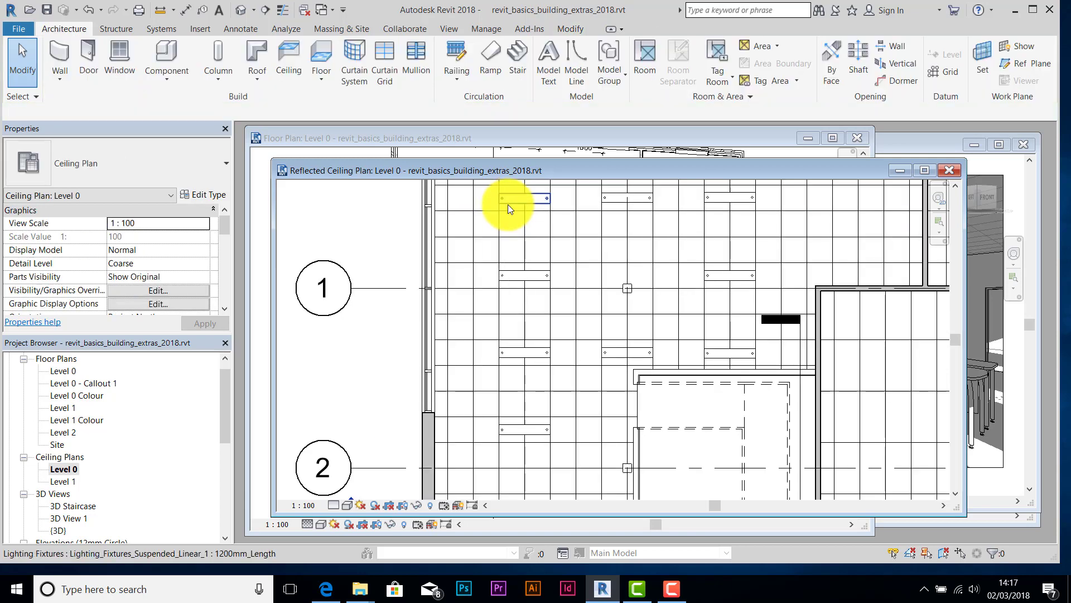
- Select all 18 instances of the light fixture in the entire project and copy them
left_click(508, 204)
right_click(508, 205)
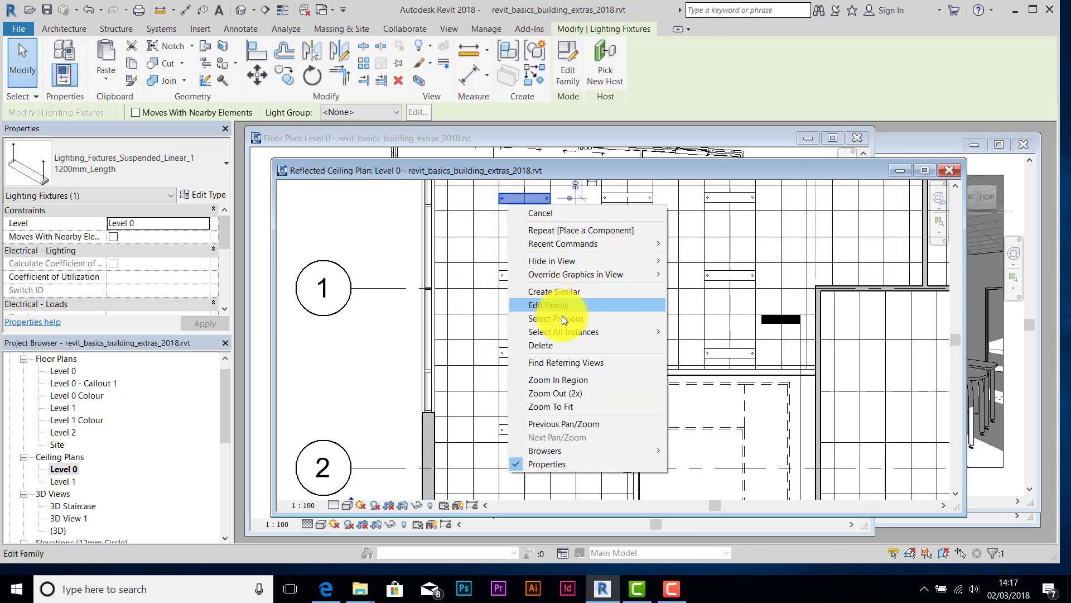
mouse_move(587, 332)
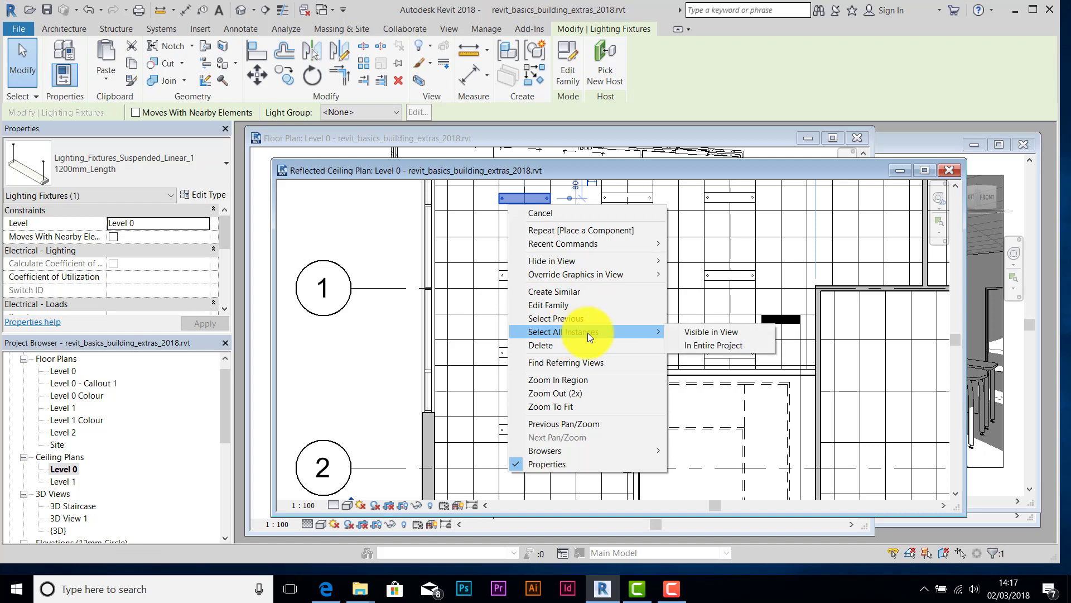
left_click(712, 345)
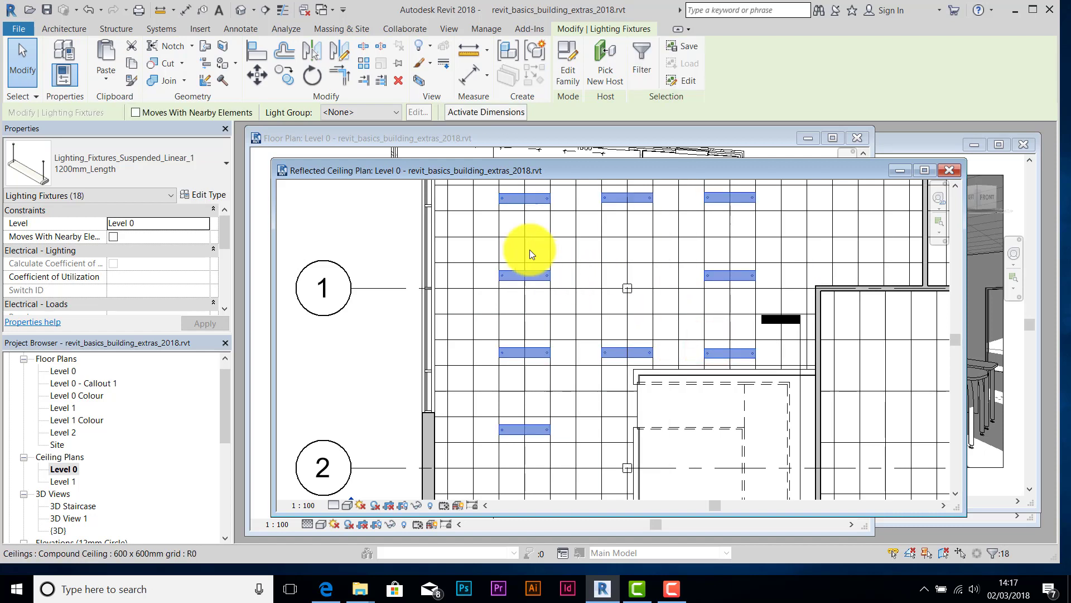
left_click(134, 64)
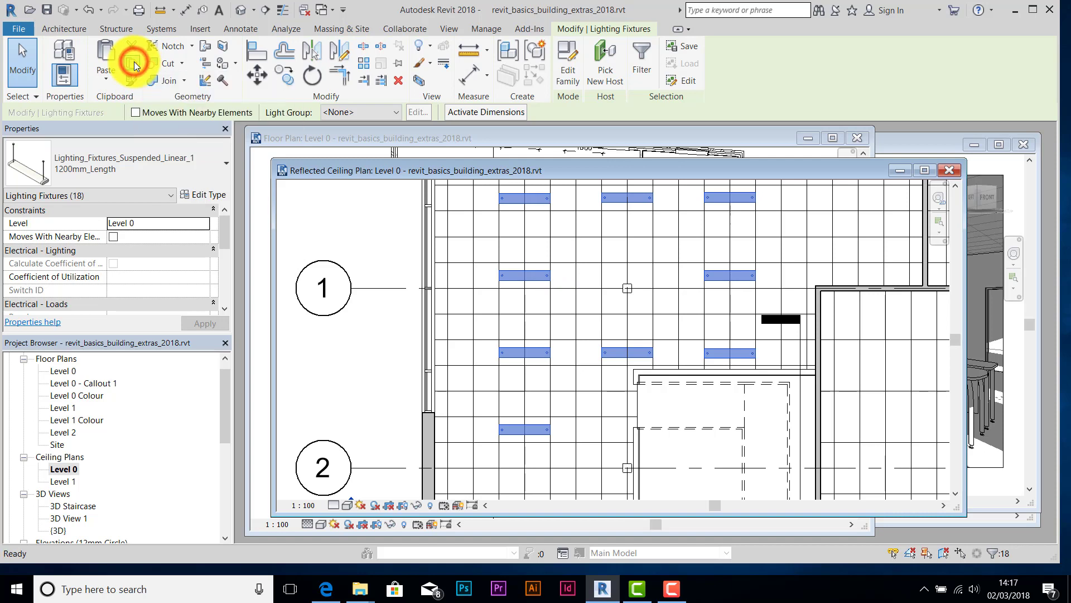
- Paste the fixtures aligned to Level 1, then view the Level 1 ceiling plan and 3D view
left_click(103, 74)
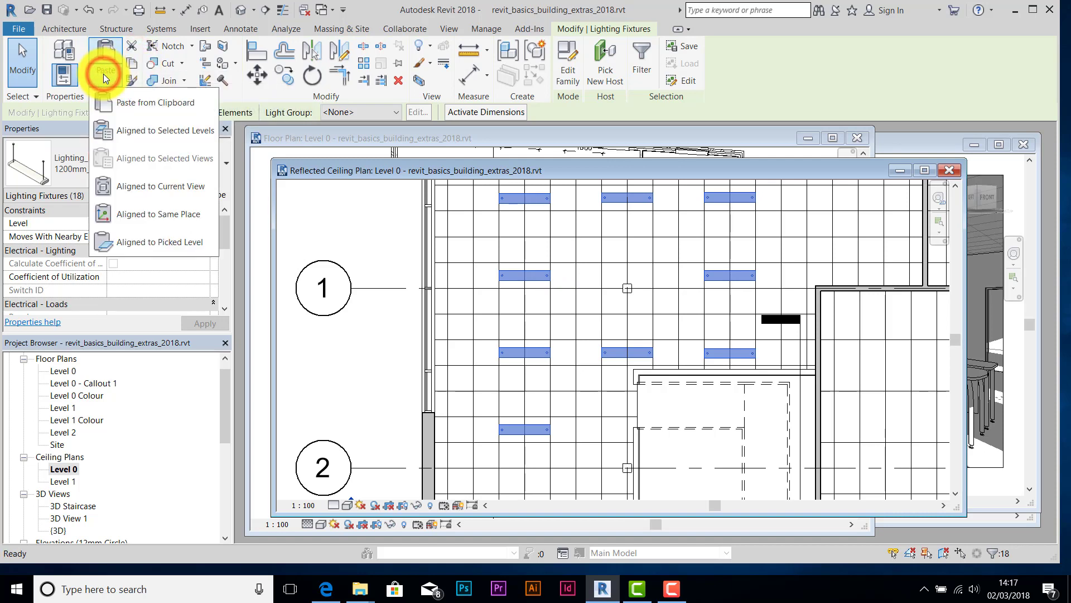
left_click(143, 135)
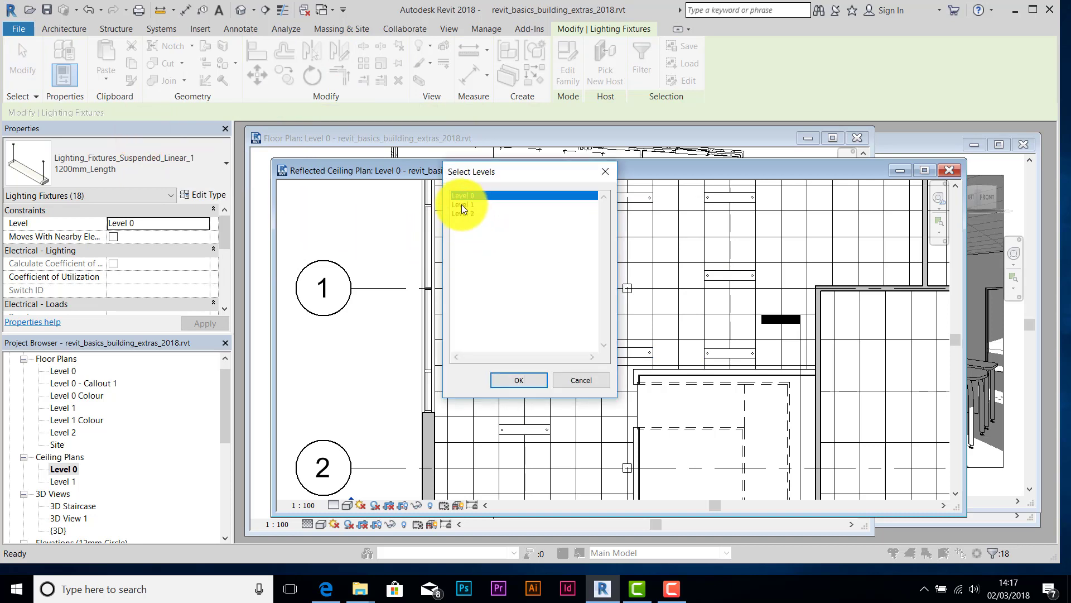
left_click(461, 204)
left_click(512, 380)
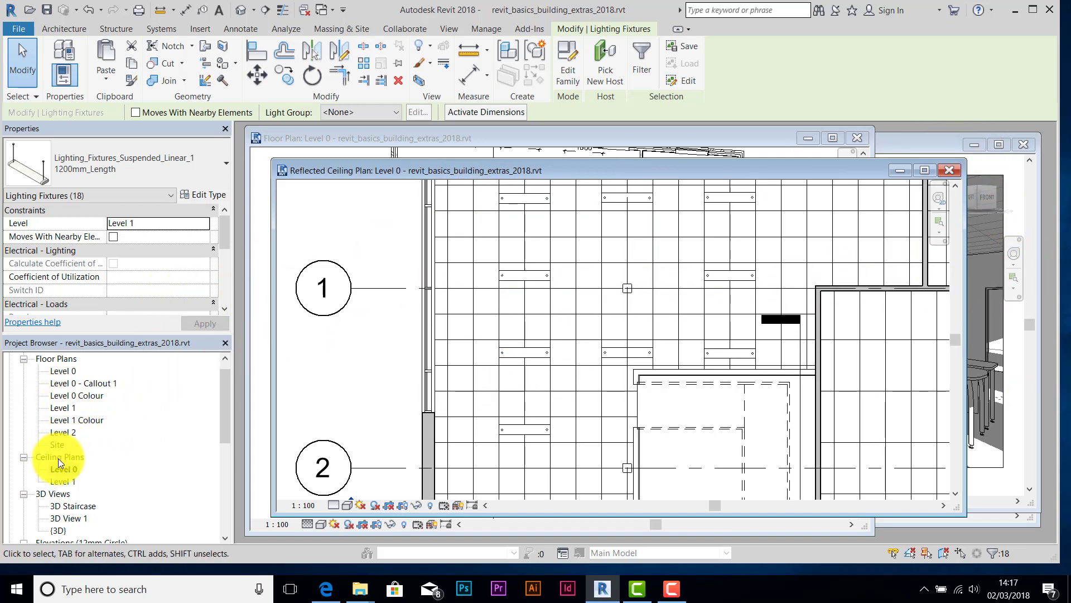
double_click(65, 481)
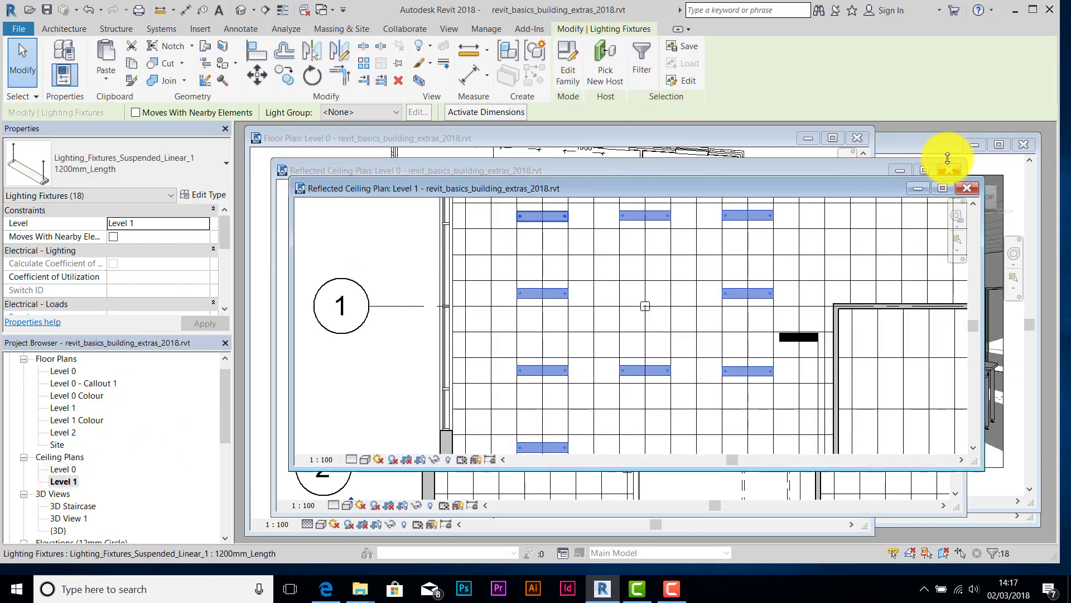
left_click(917, 144)
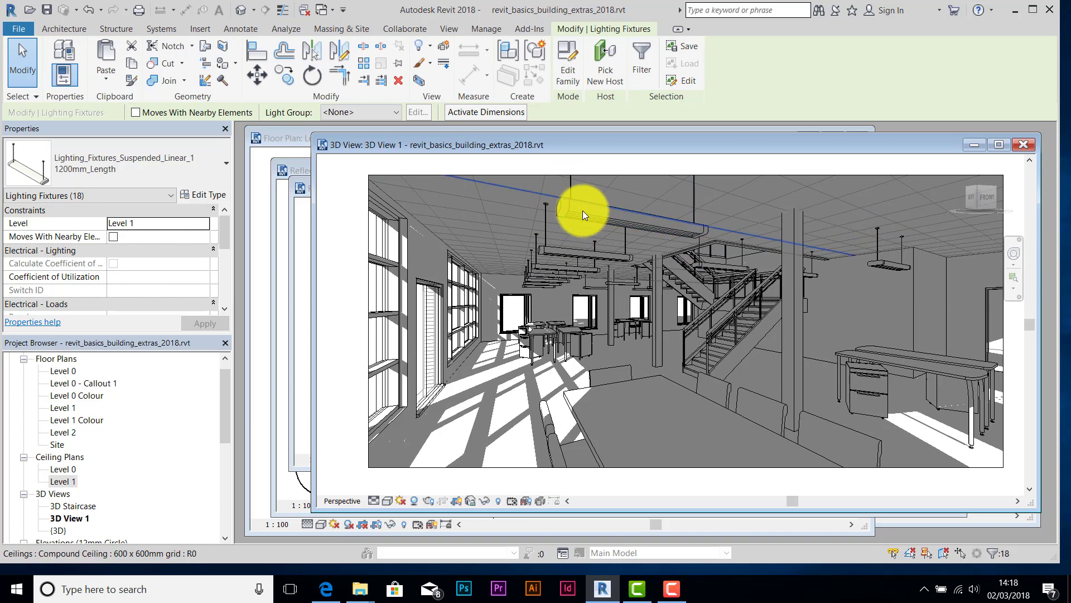
- Change the 1200mm_Length type's Light Fixture Height from 1800 to 2100 and apply it
left_click(881, 264)
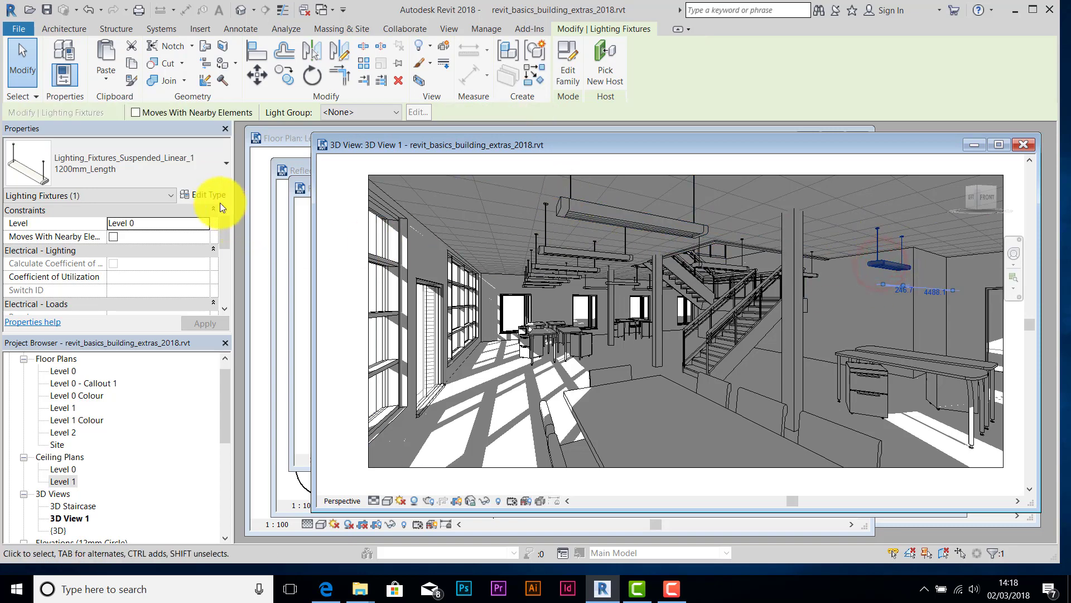
left_click(203, 194)
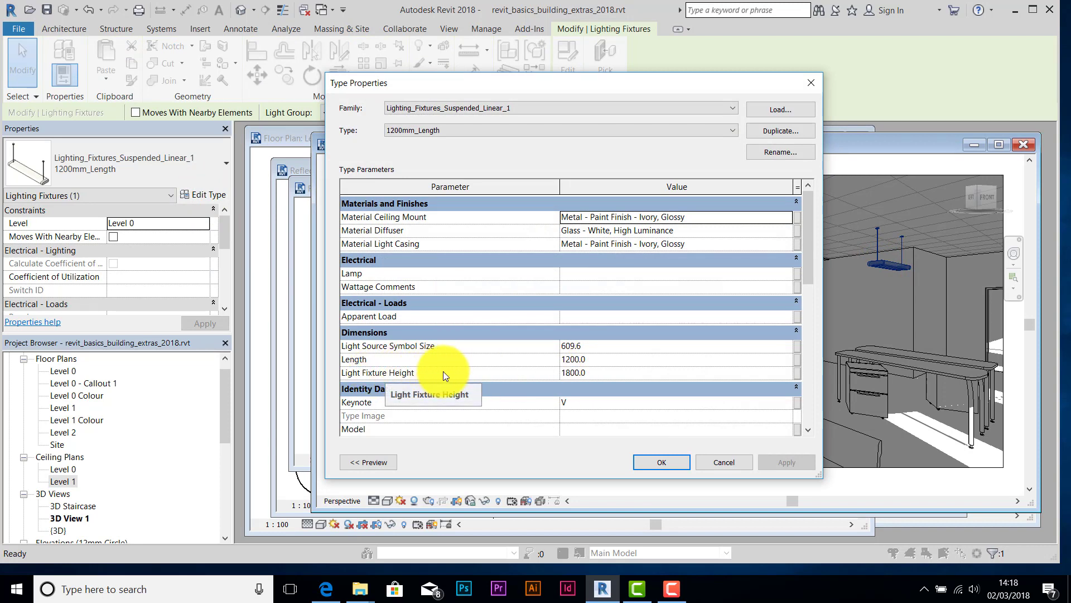
left_click(596, 373)
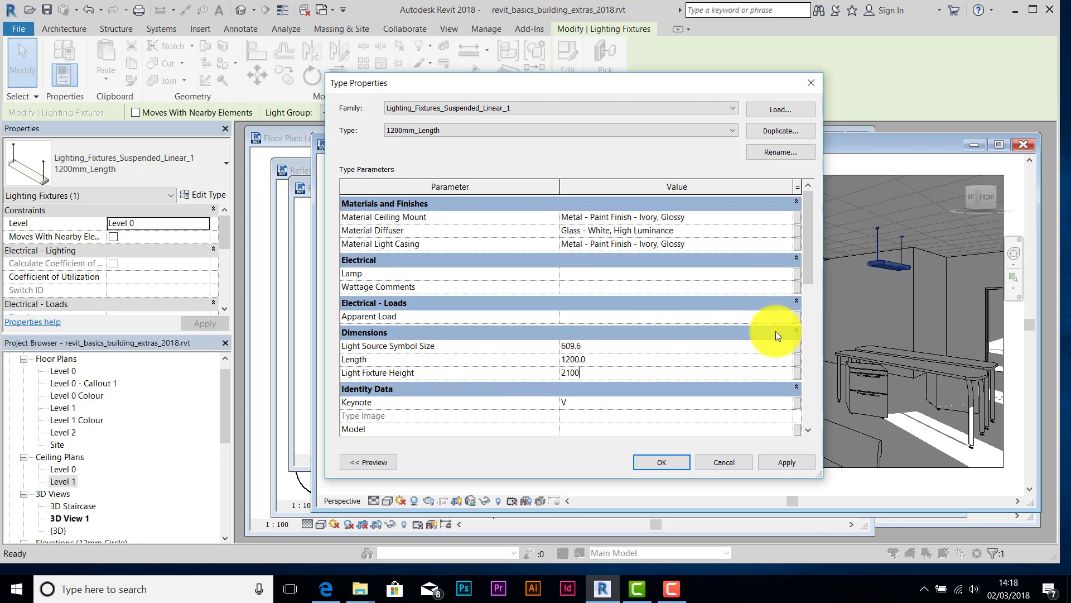
left_click(789, 461)
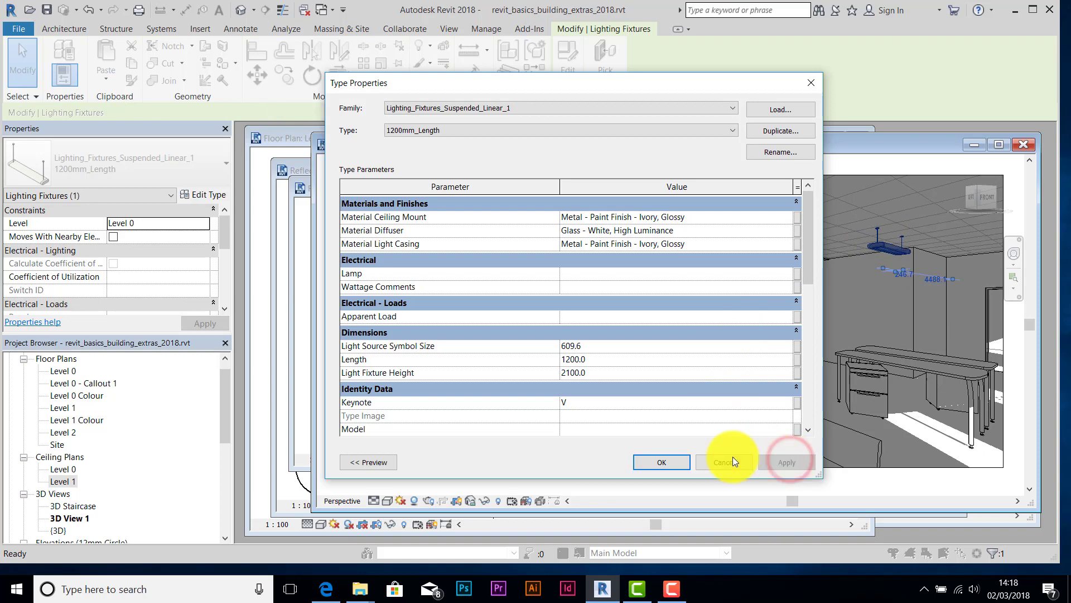
left_click_drag(629, 82, 383, 109)
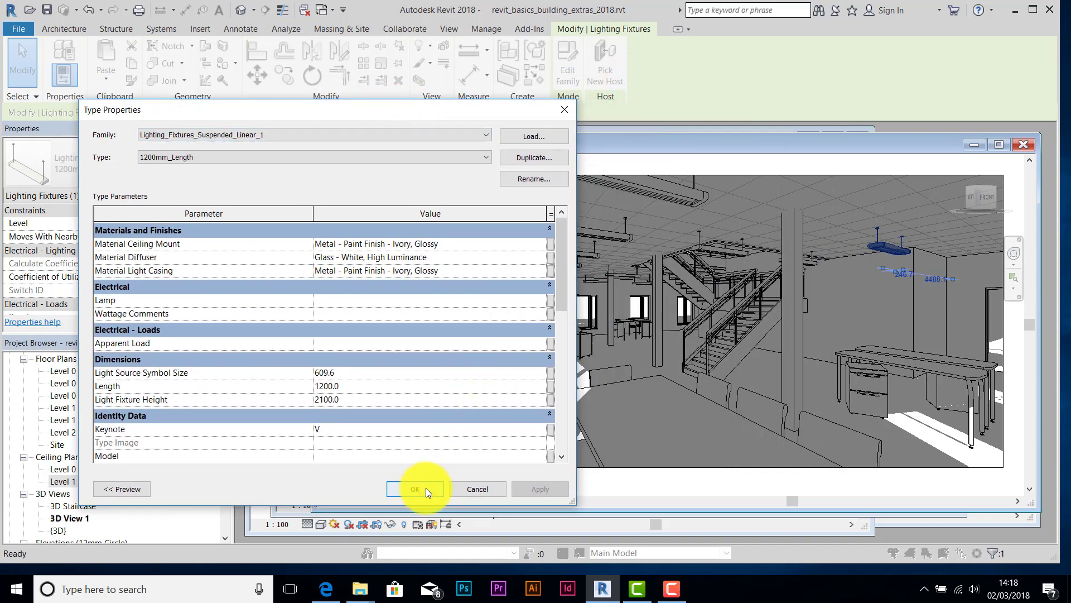
left_click_drag(562, 260, 560, 396)
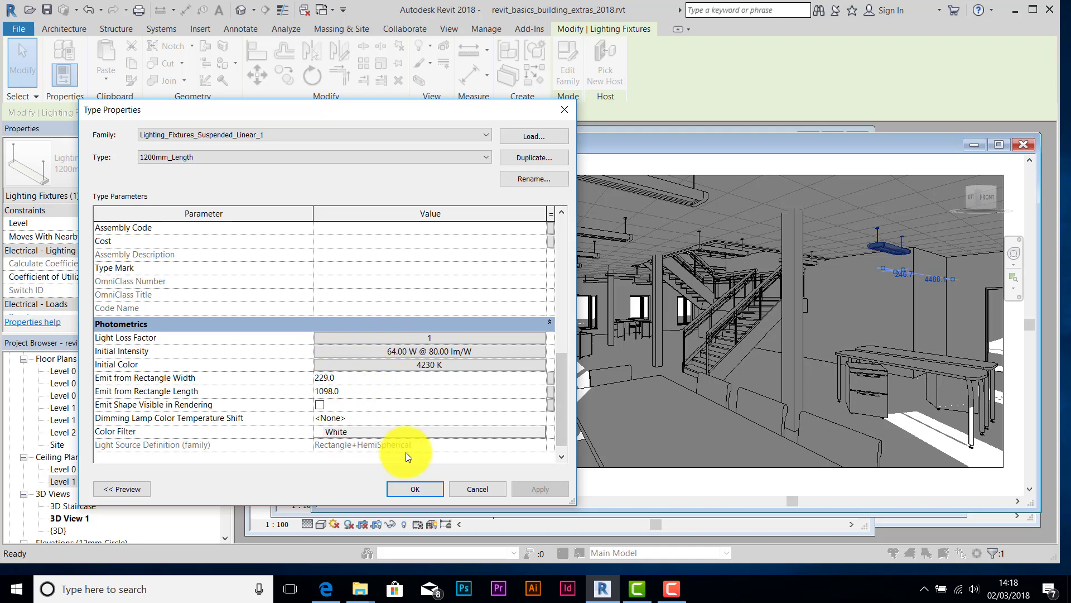
left_click(413, 488)
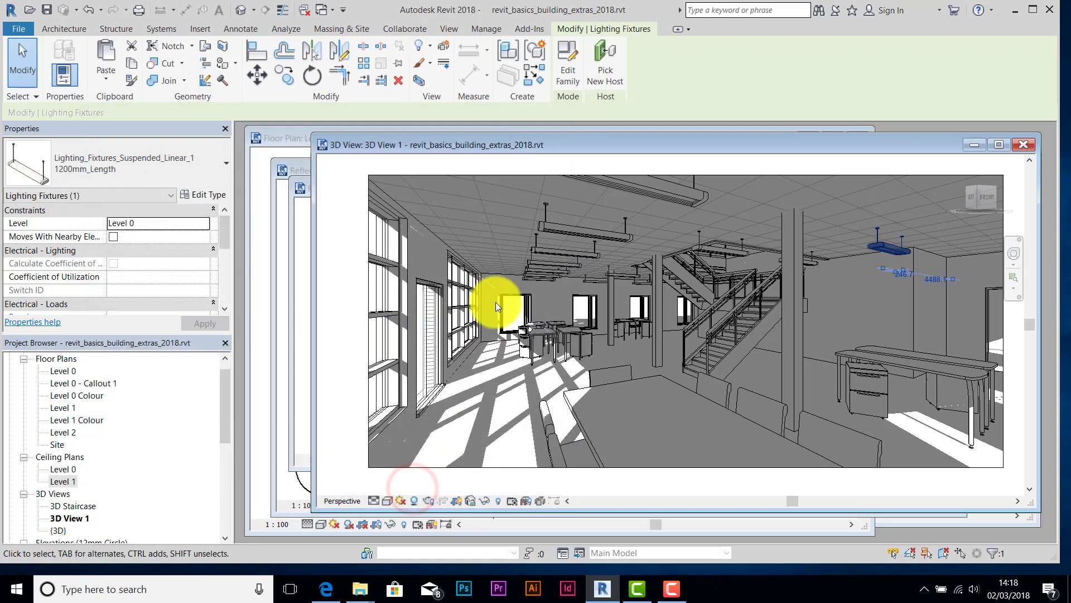
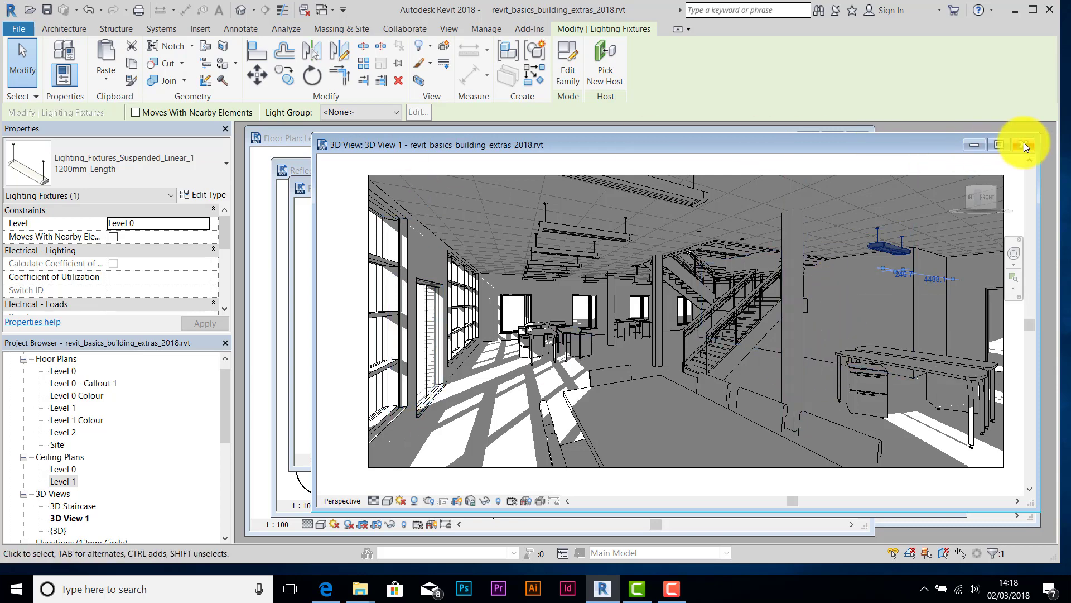
- With the Level 0 floor plan in front, start a Component placement and open Load Family
left_click(286, 135)
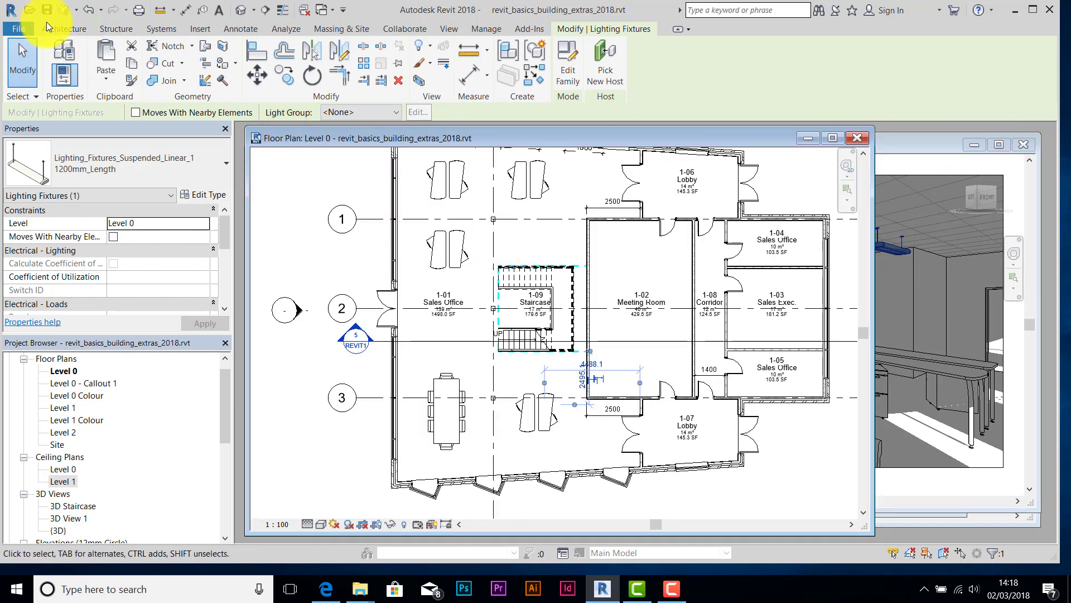
left_click(63, 31)
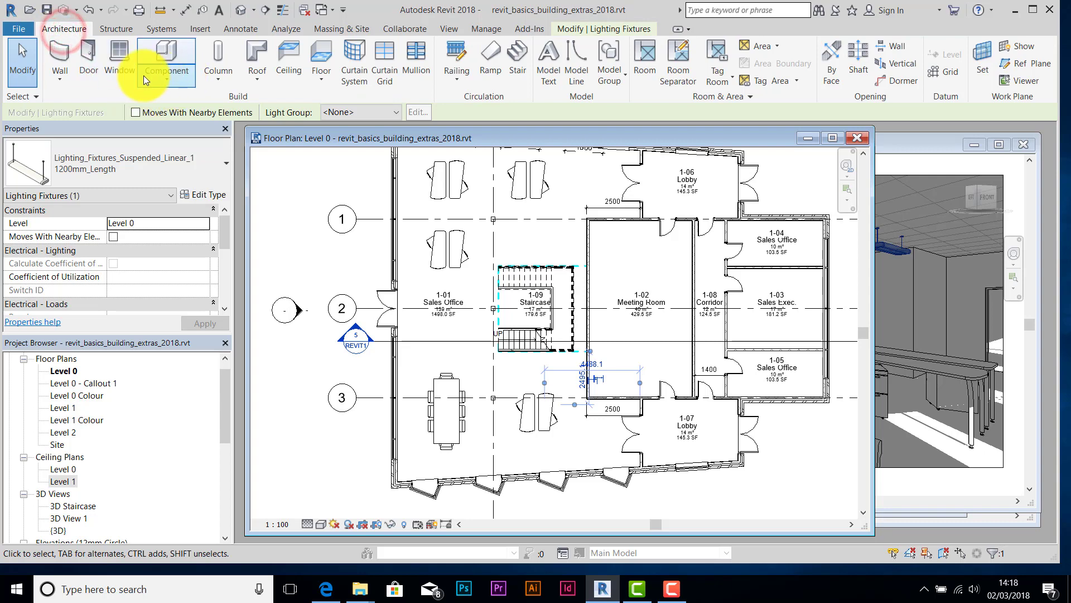
left_click(165, 82)
left_click(203, 102)
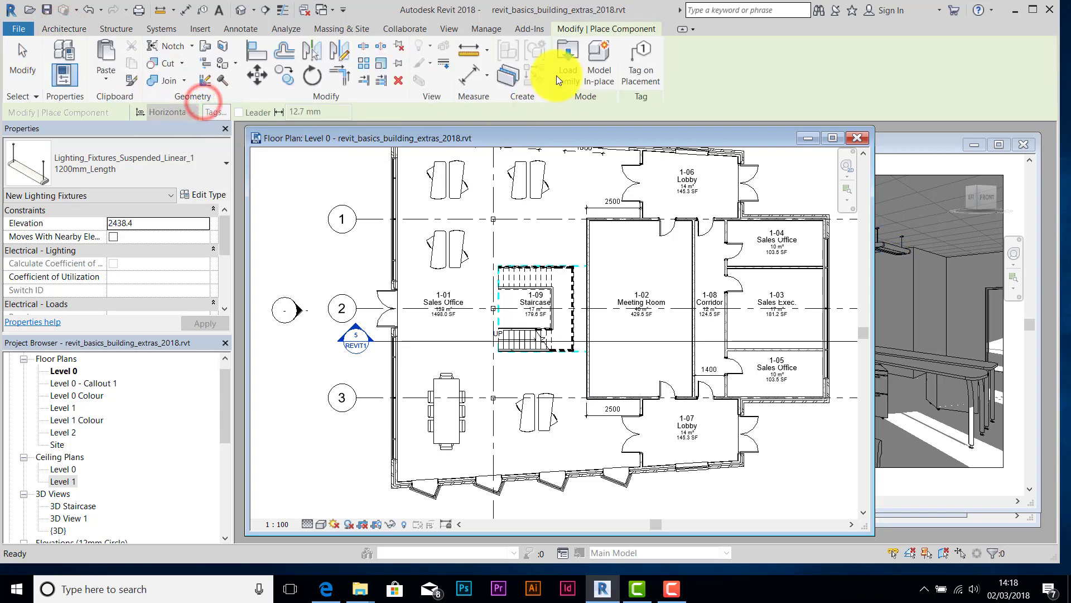
left_click(570, 69)
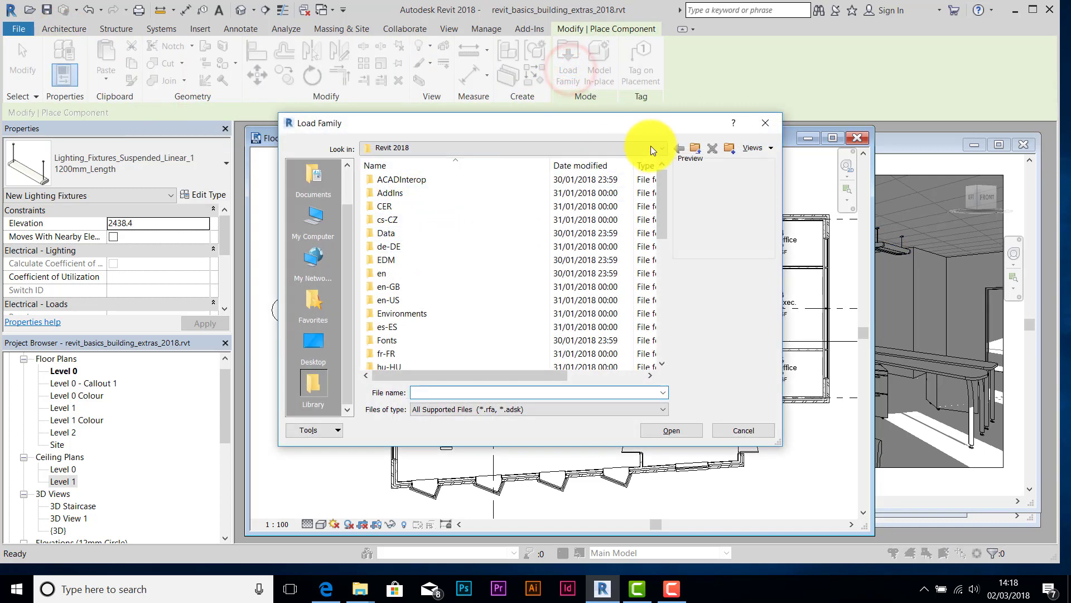
- Browse the USB drive's 13 - Revit > UK > Lighting > Architectural > Internal folder
left_click(310, 341)
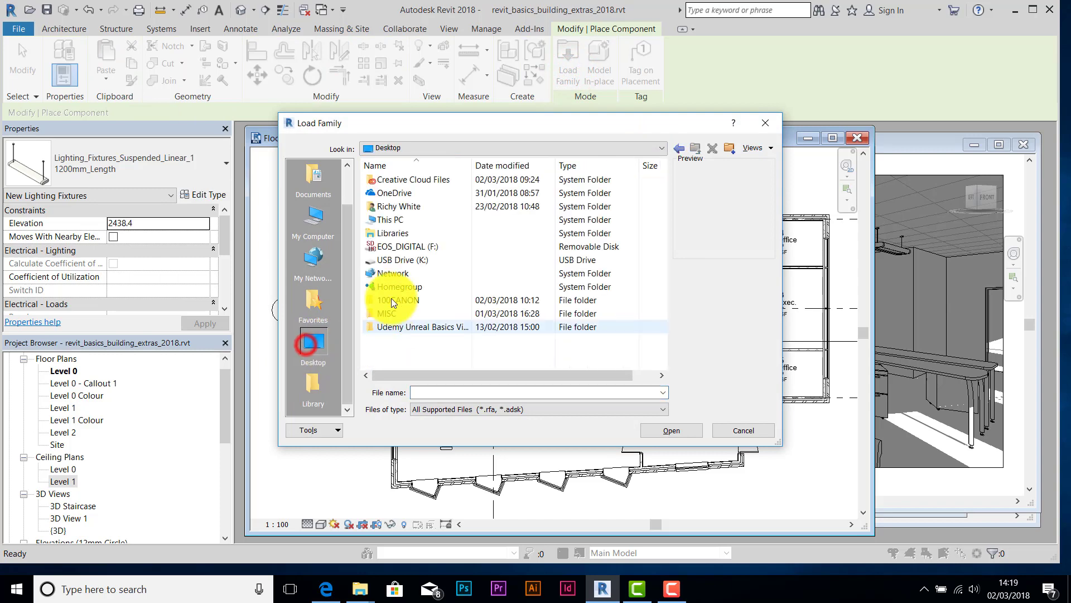
double_click(398, 259)
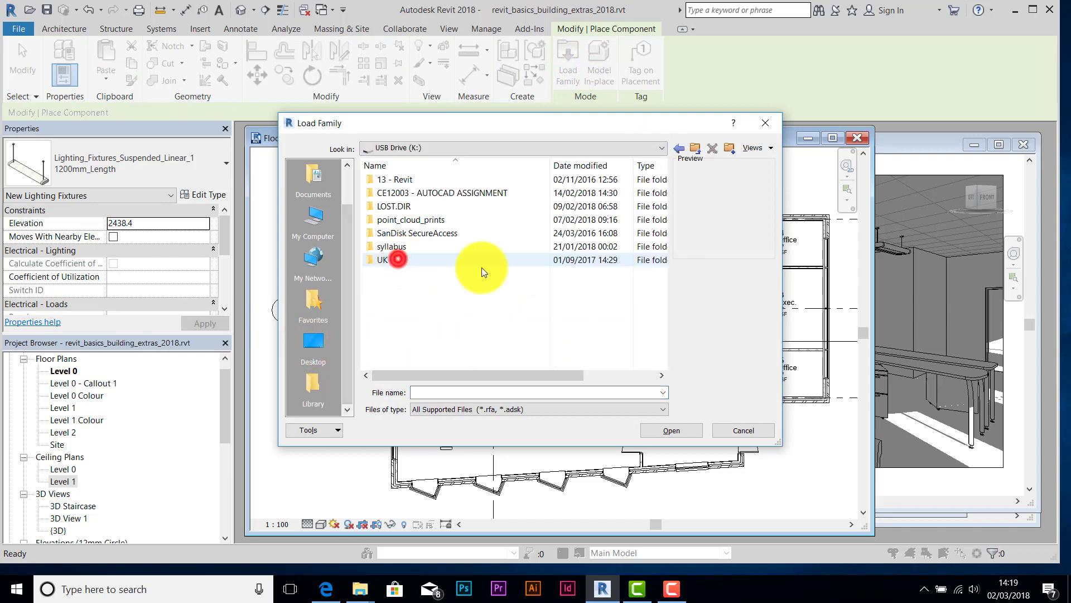
double_click(409, 177)
scroll(415, 309, "down", 2)
double_click(387, 354)
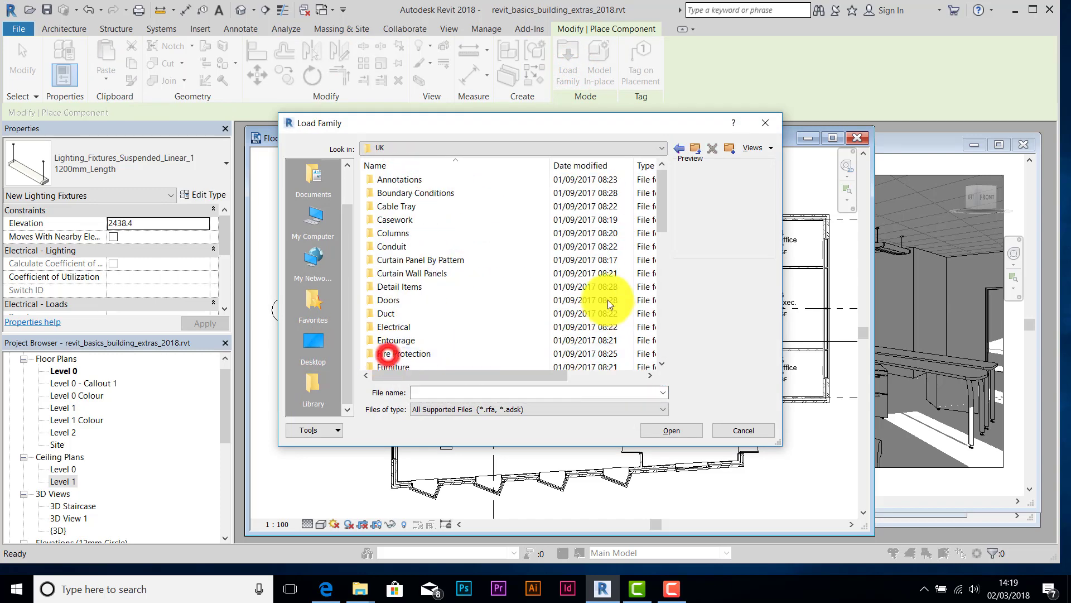
left_click_drag(663, 217, 663, 252)
double_click(390, 287)
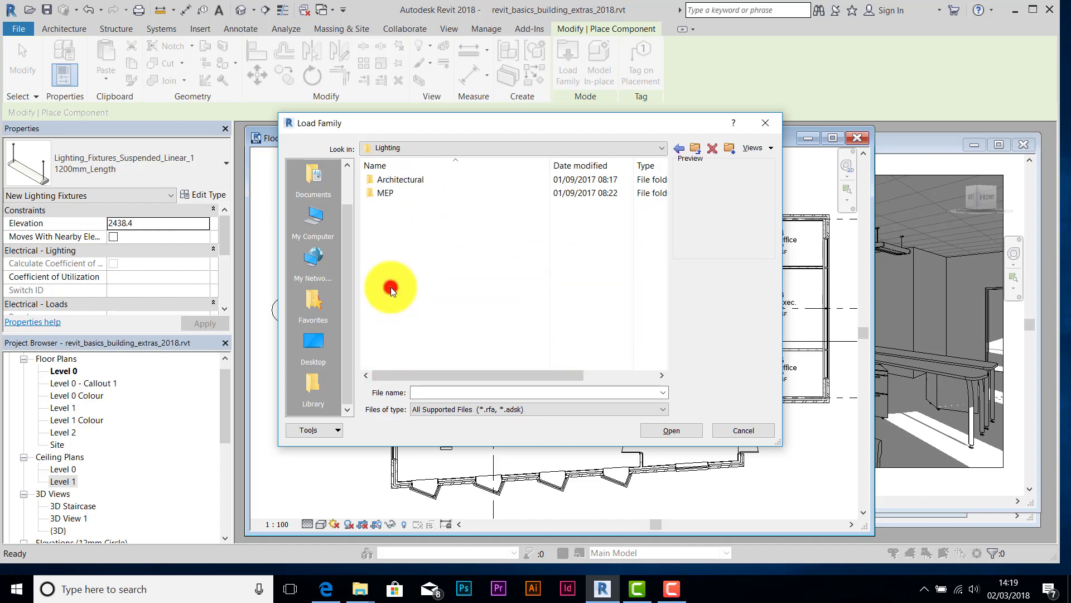
double_click(392, 179)
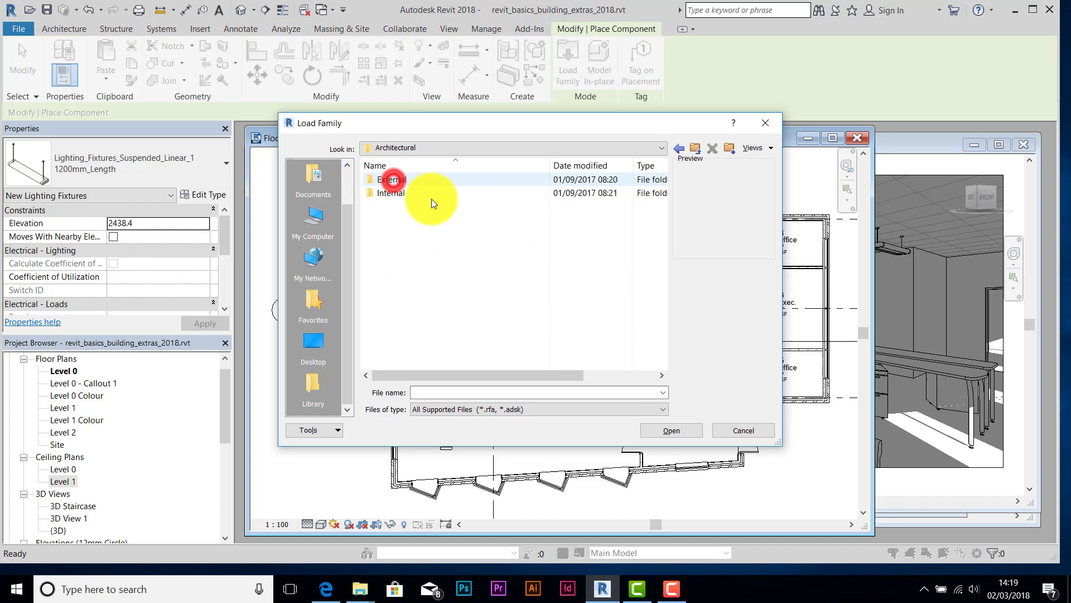
left_click(386, 193)
double_click(386, 193)
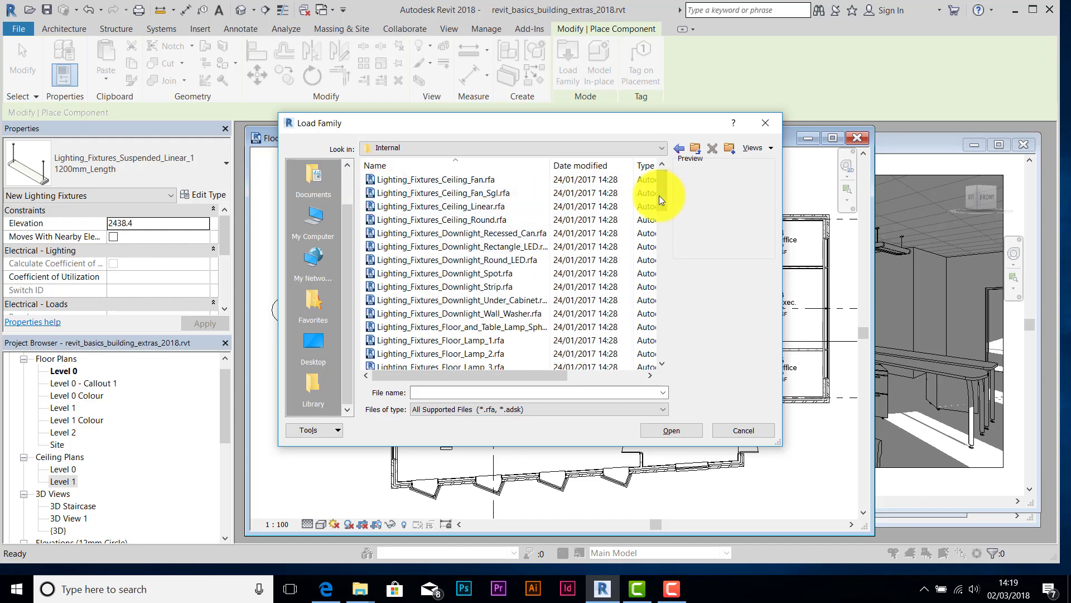
- Load the Lighting_Fixtures_Sconce_1.rfa family
left_click_drag(658, 195, 655, 289)
left_click(447, 262)
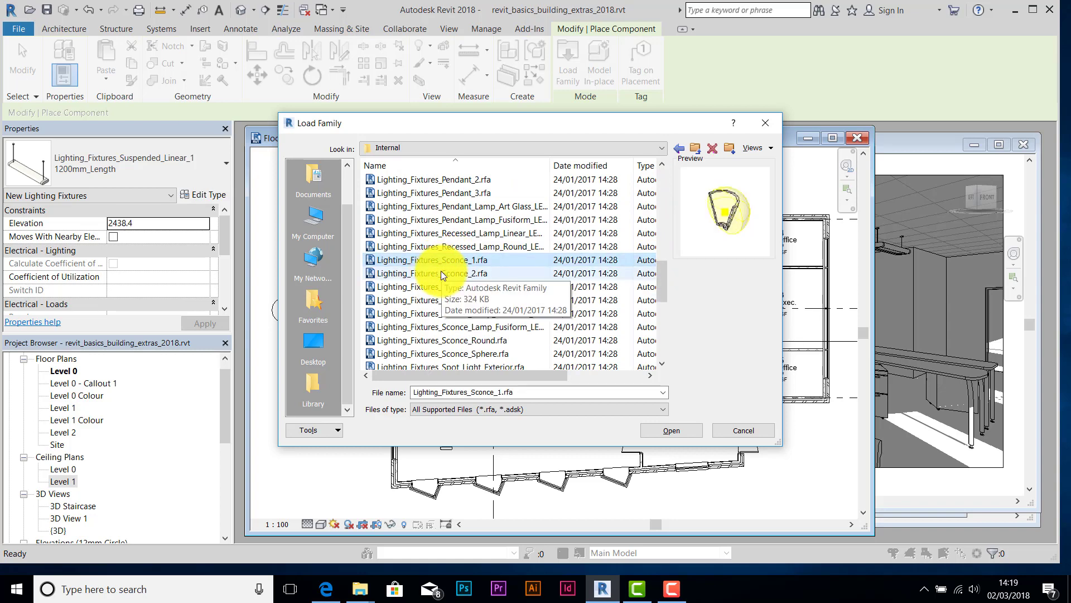
left_click(423, 263)
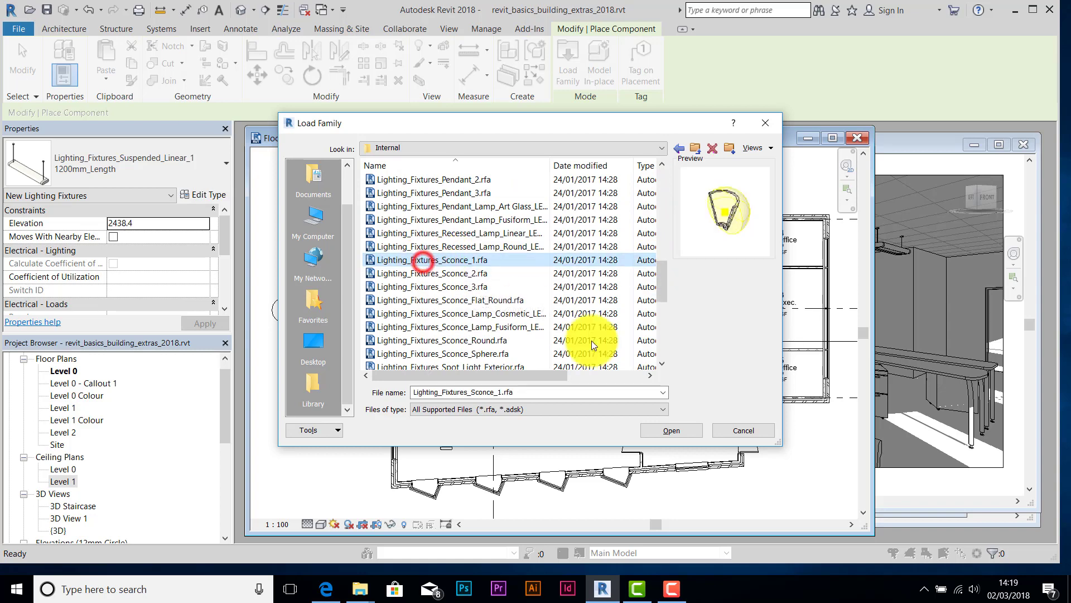
left_click(676, 430)
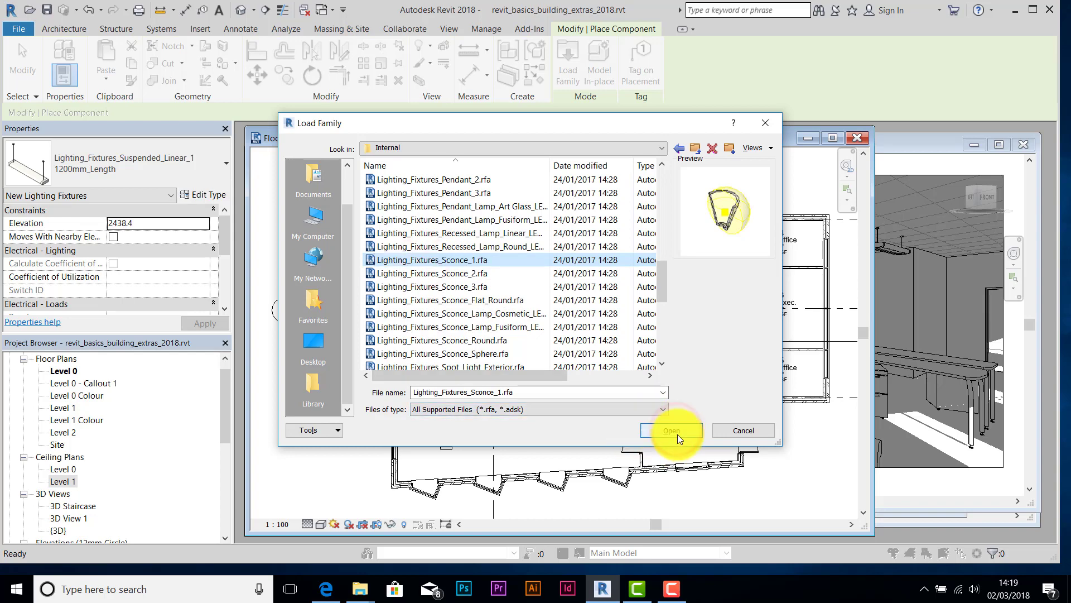
left_click(678, 434)
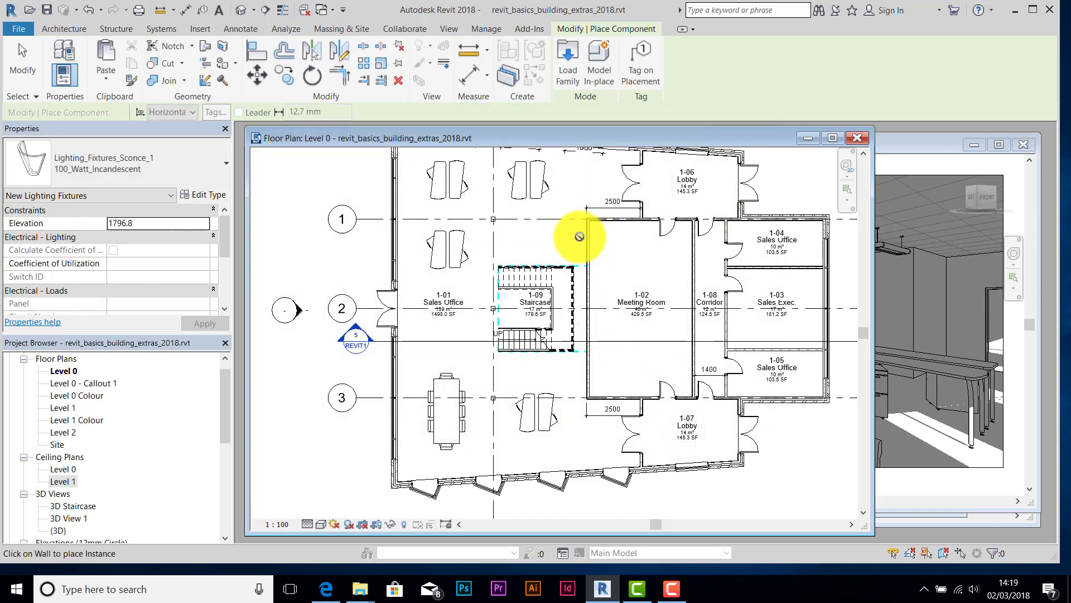
- Place a sconce on the Meeting Room wall below the staircase and dismiss the visibility warning
scroll(583, 234, "up", 5)
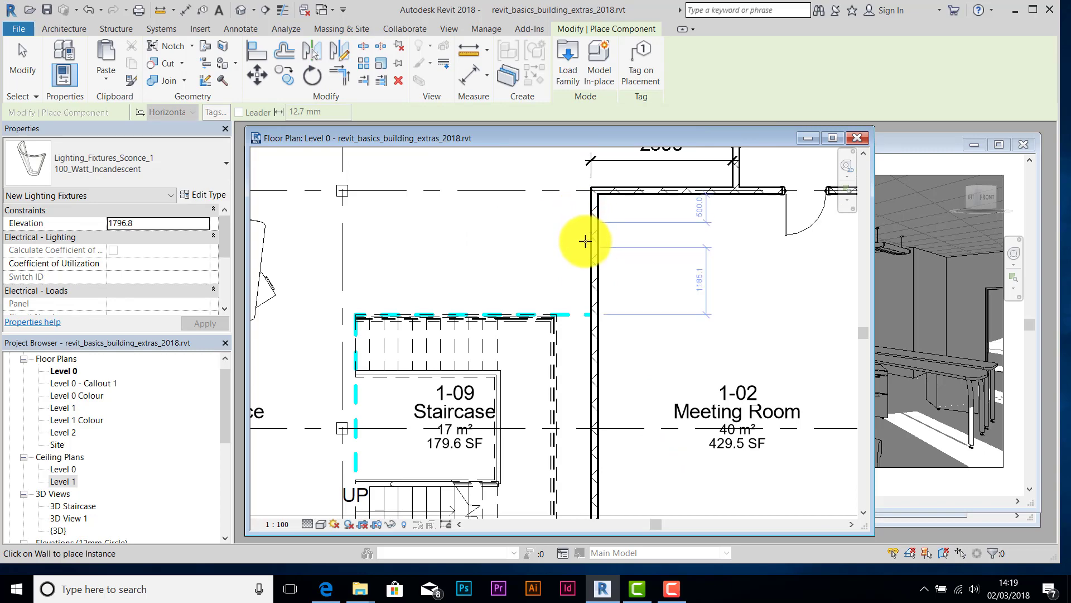
scroll(595, 282, "down", 3)
middle_click_drag(591, 336, 559, 134)
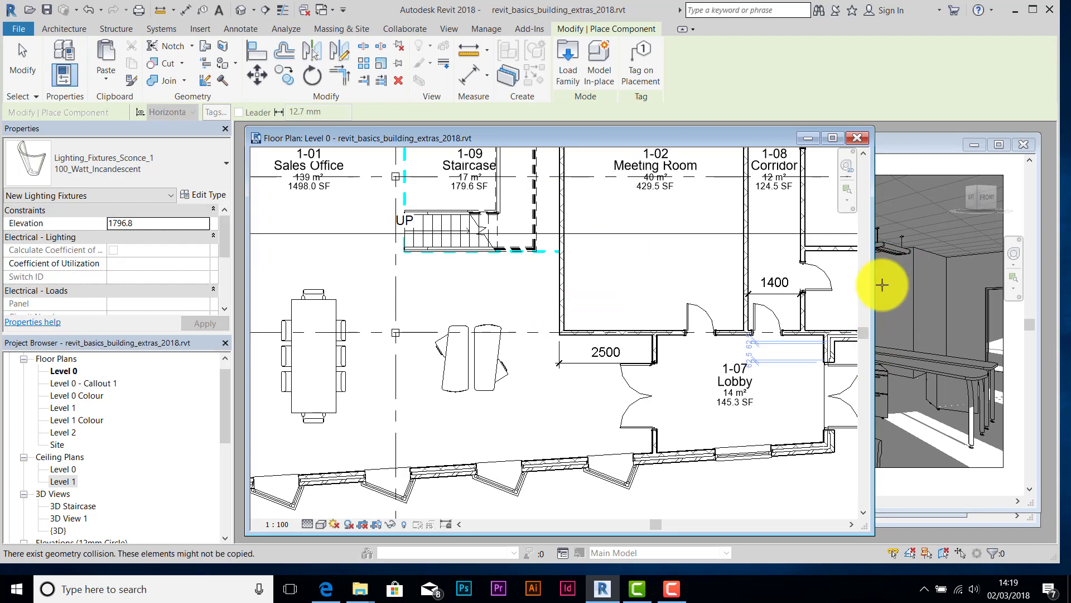
left_click(557, 295)
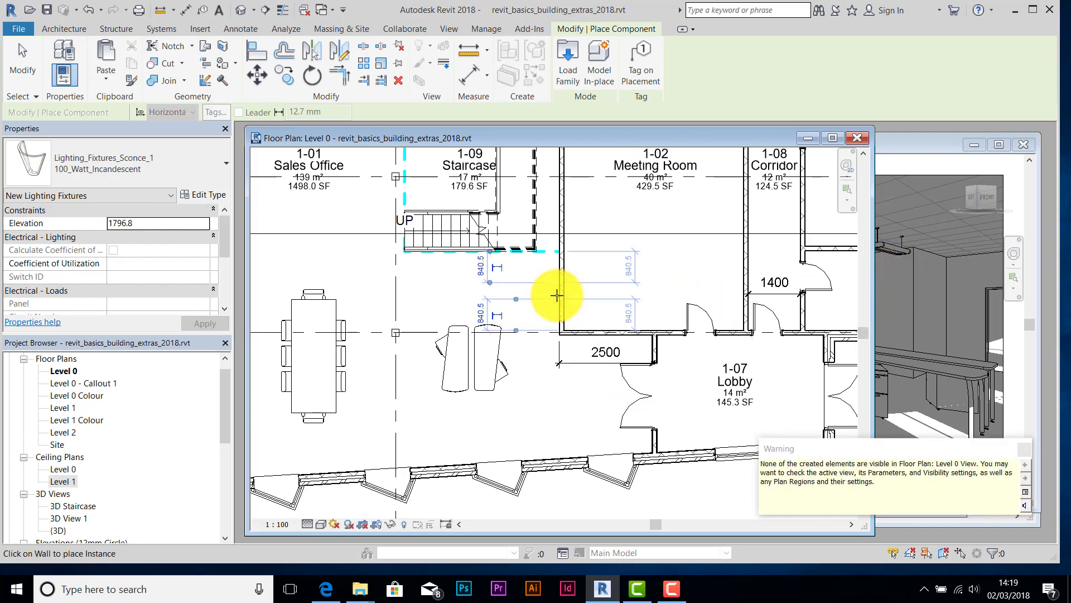
left_click_drag(906, 452, 790, 461)
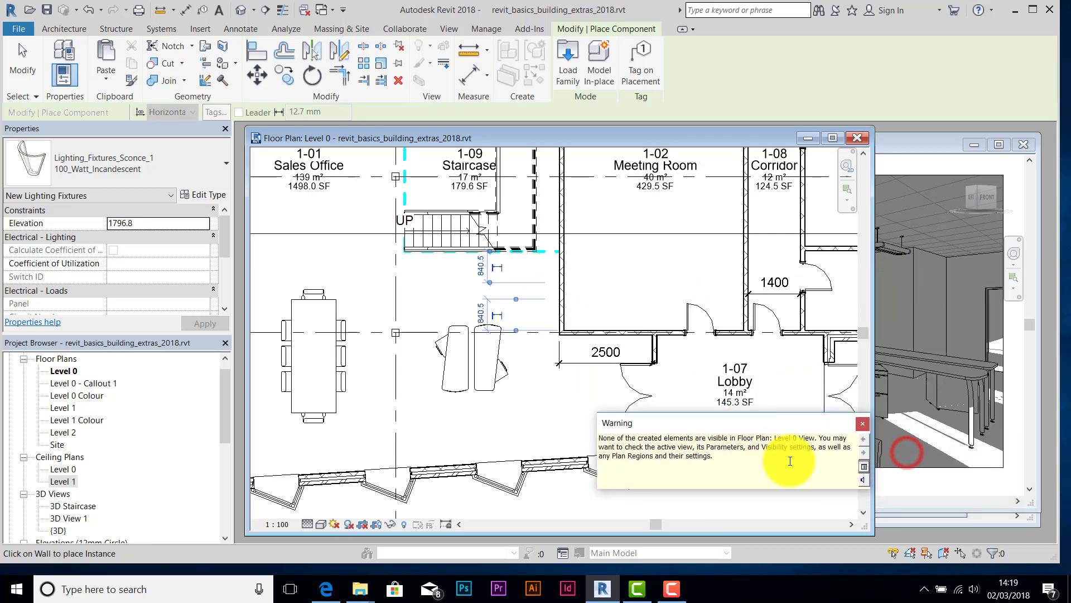
left_click(862, 427)
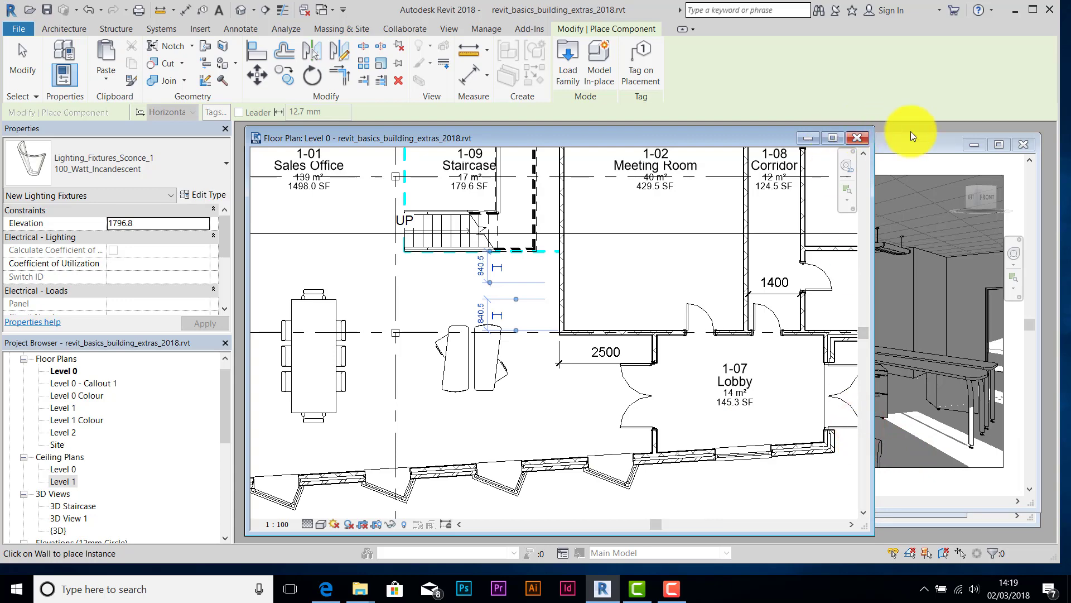
left_click(909, 147)
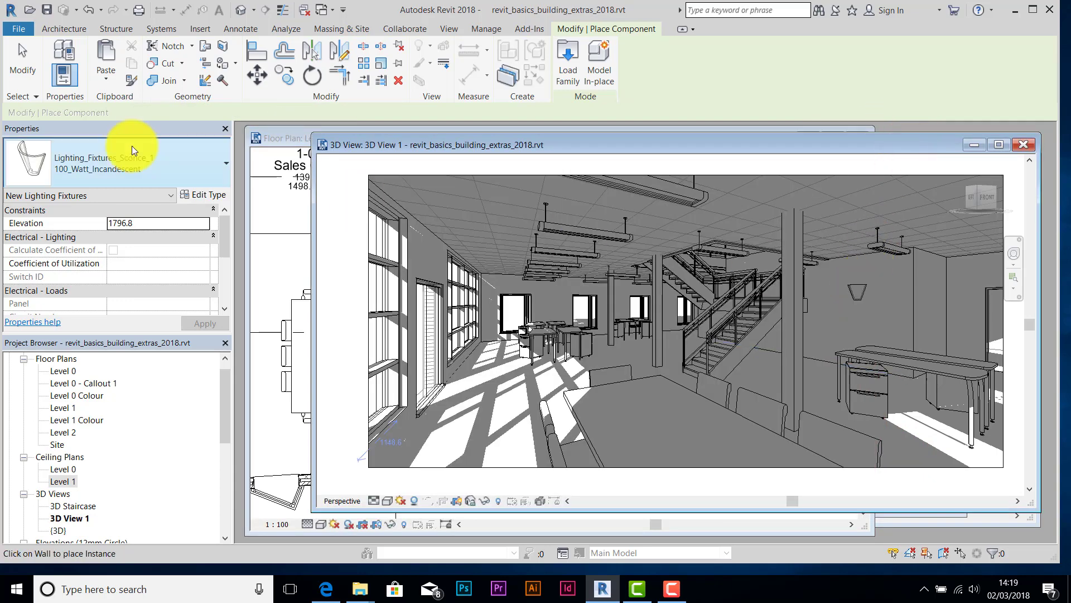
- Select the new sconce in 3D View 1 and set its Elevation from 1796.8 to 500
left_click(35, 58)
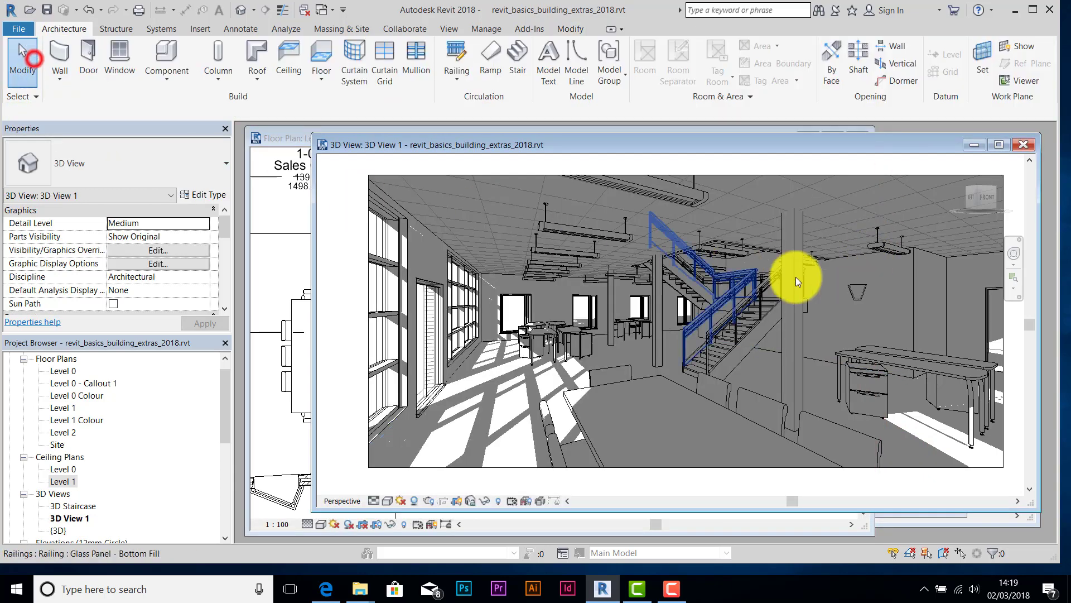
left_click(852, 287)
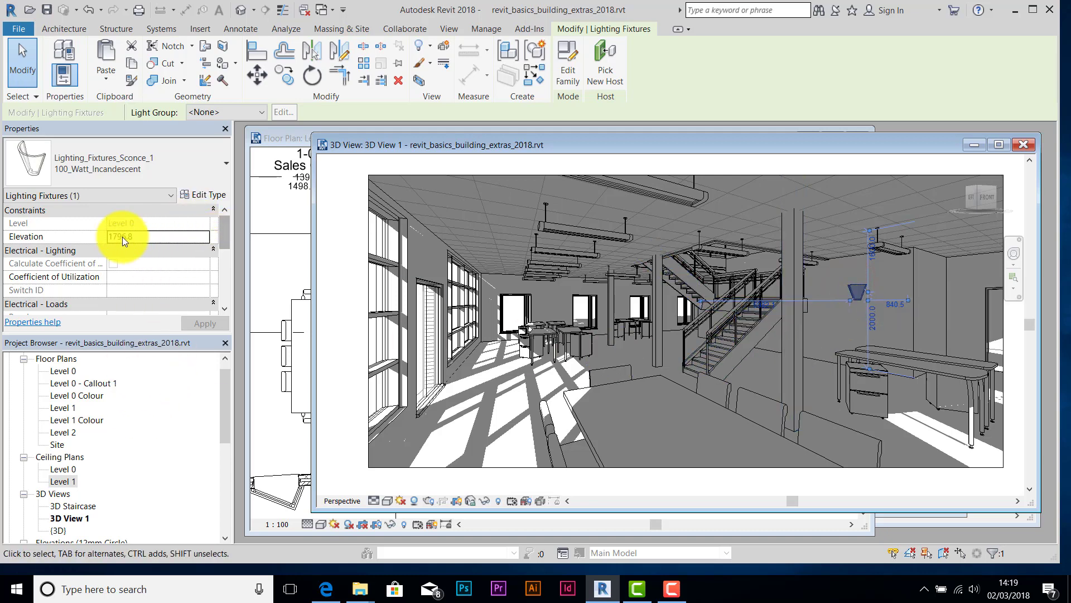
left_click(140, 234)
double_click(137, 234)
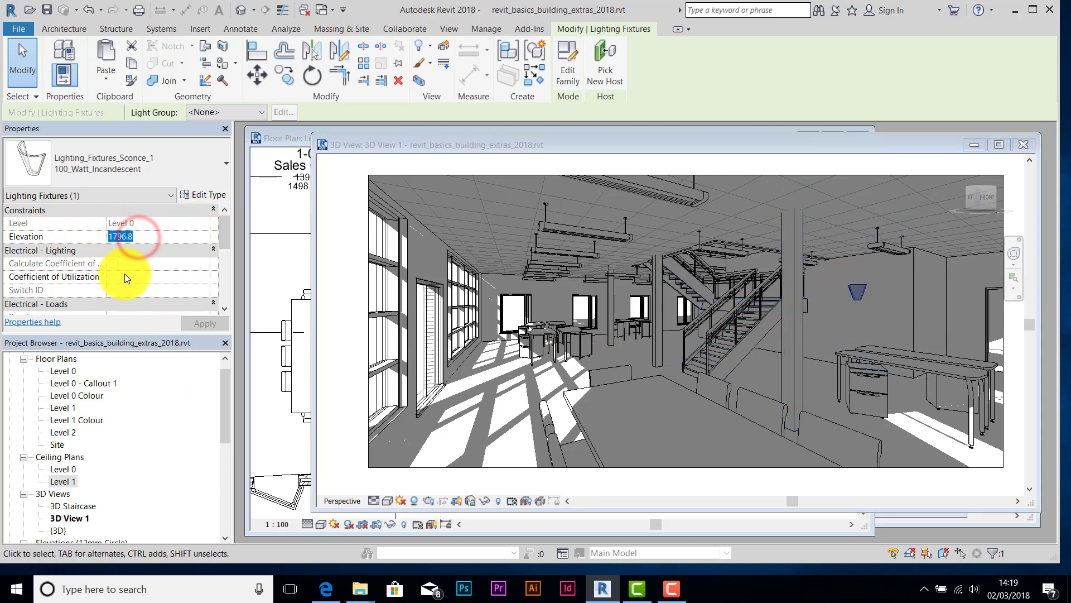
type("500")
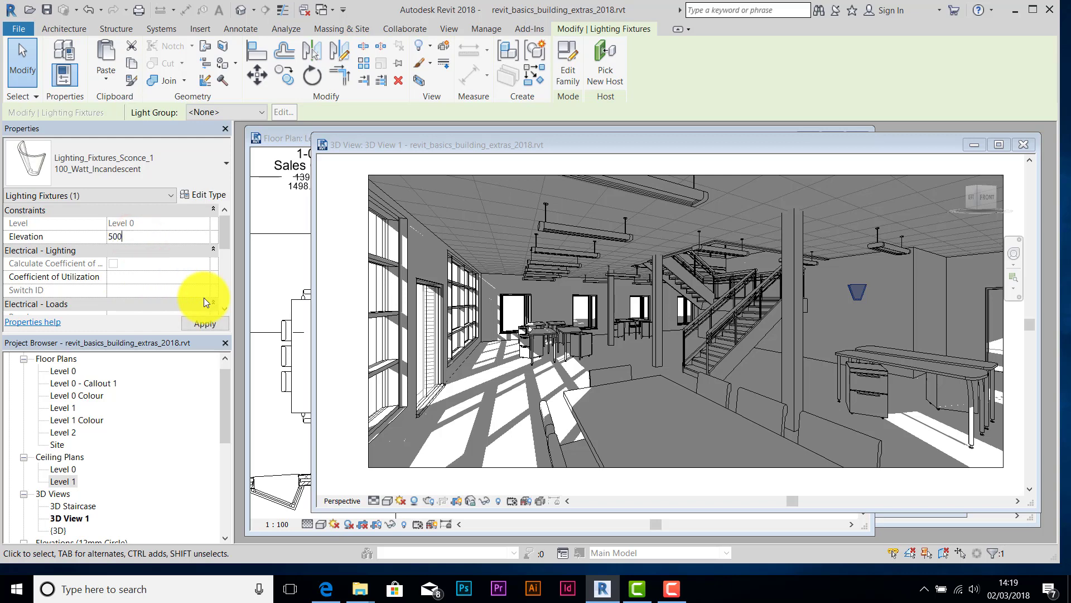
left_click(222, 323)
left_click(212, 320)
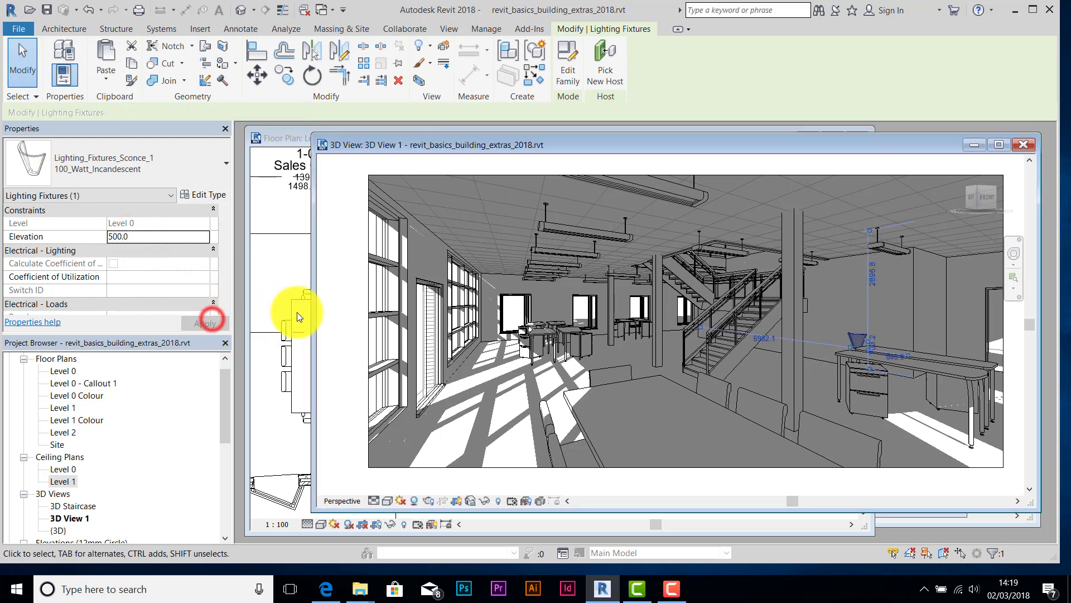
left_click(289, 137)
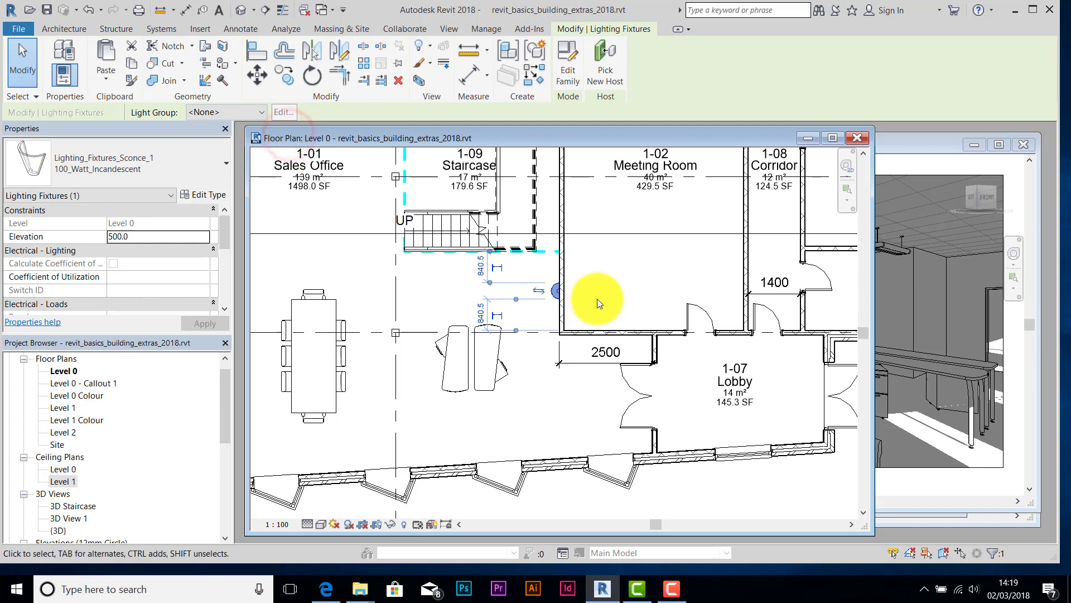
- Move the sconce higher onto the Meeting Room's left wall
scroll(597, 299, "down", 1)
middle_click_drag(564, 261, 543, 423)
scroll(555, 327, "up", 1)
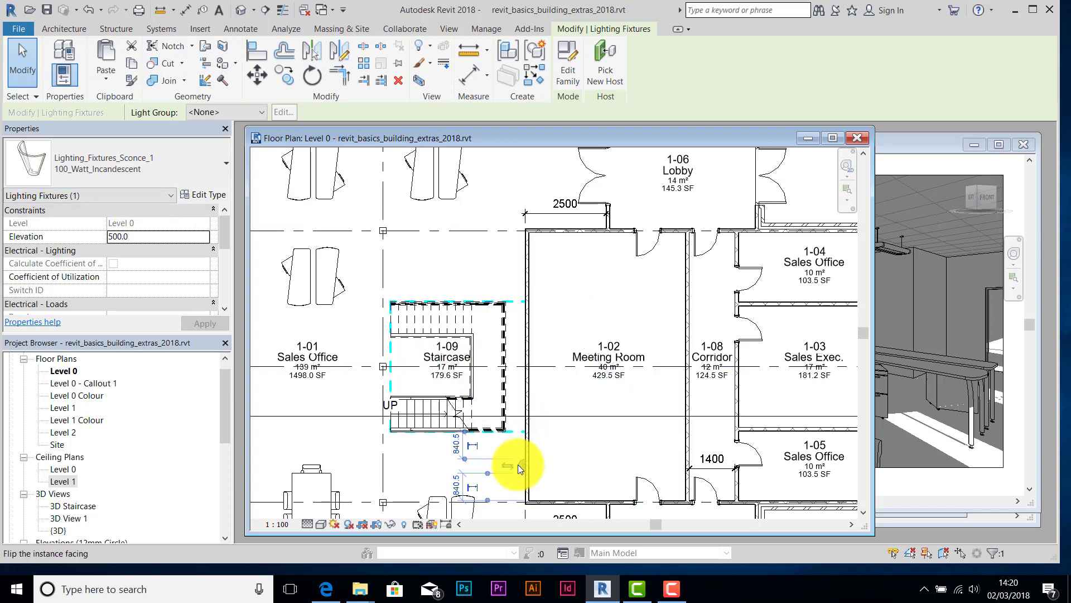
left_click_drag(519, 464, 522, 265)
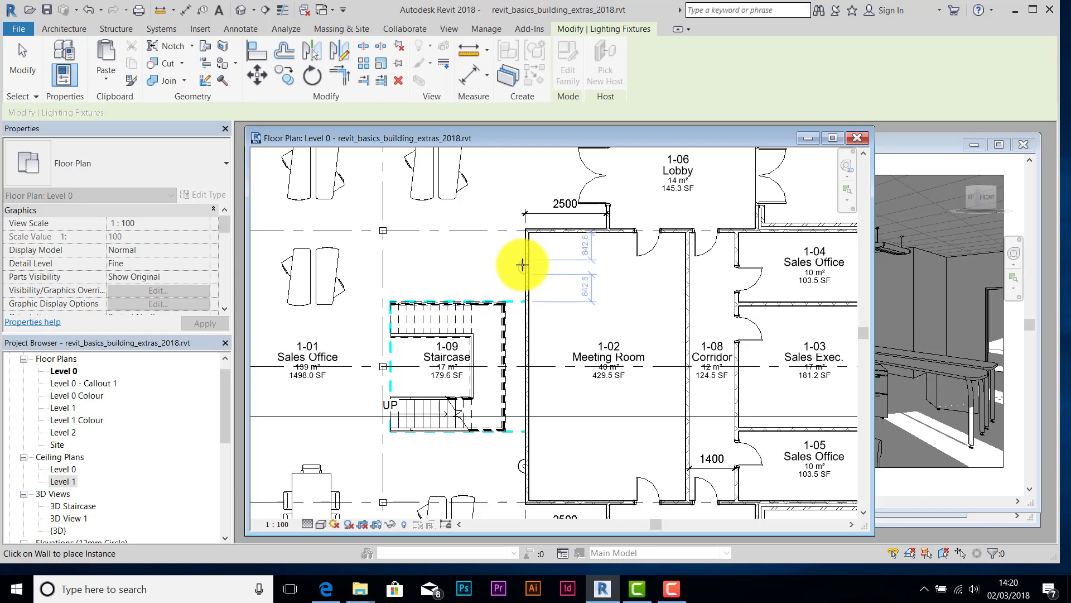
left_click(522, 264)
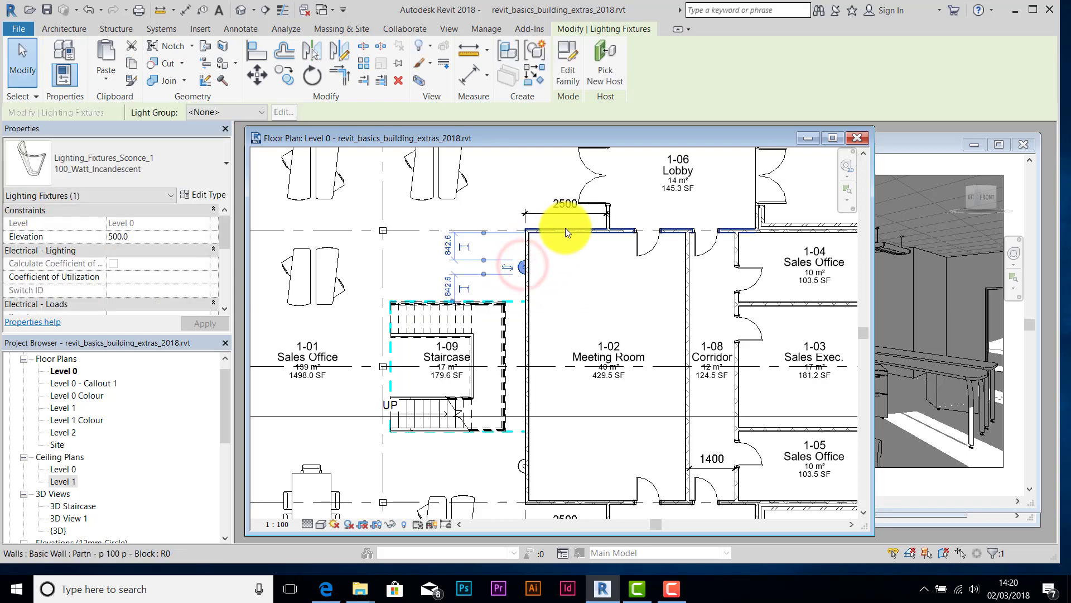
- Paste sconces onto the Meeting Room's top wall and the Lobby 1-07 side wall
key("ctrl+v")
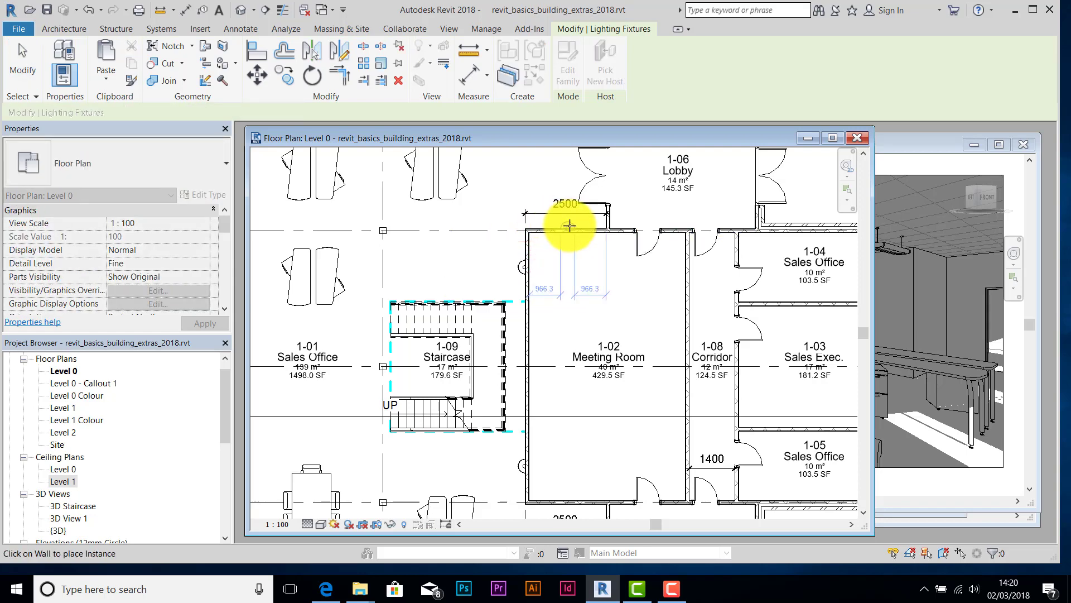
left_click(570, 225)
middle_click_drag(564, 411, 562, 304)
key("Escape")
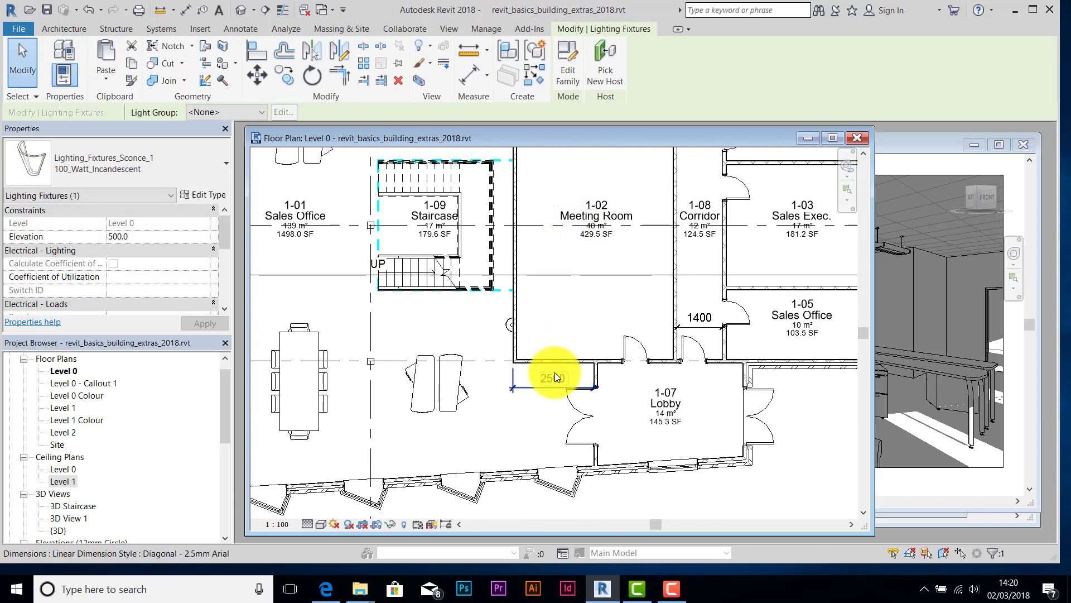
key("ctrl+v")
left_click(557, 367)
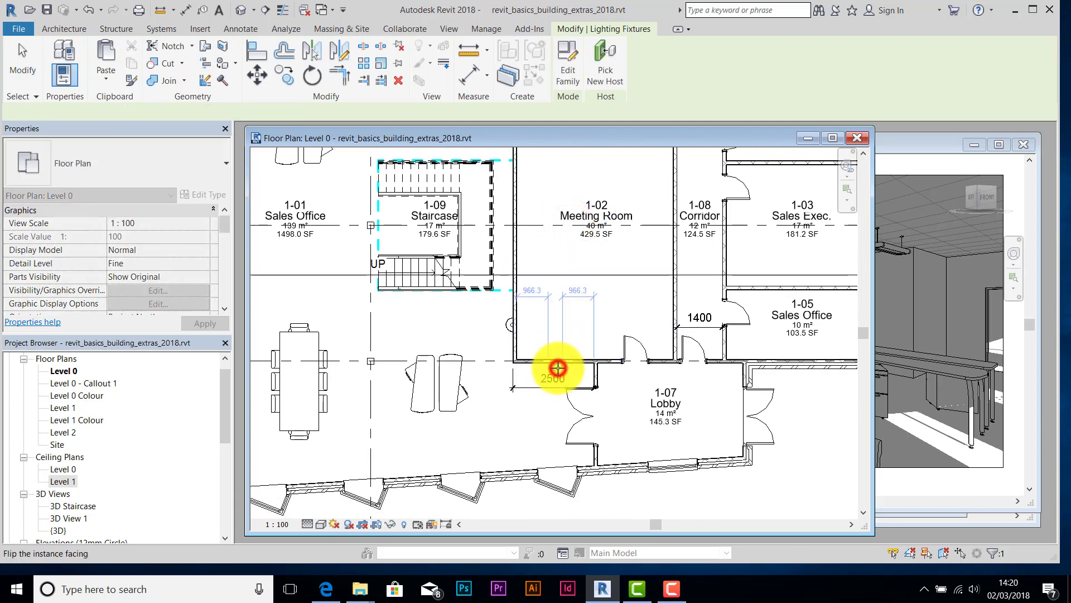
key("Escape")
- Paste a sconce onto the building's top window wall and slide it right
scroll(534, 433, "down", 2)
middle_click_drag(534, 433, 572, 399)
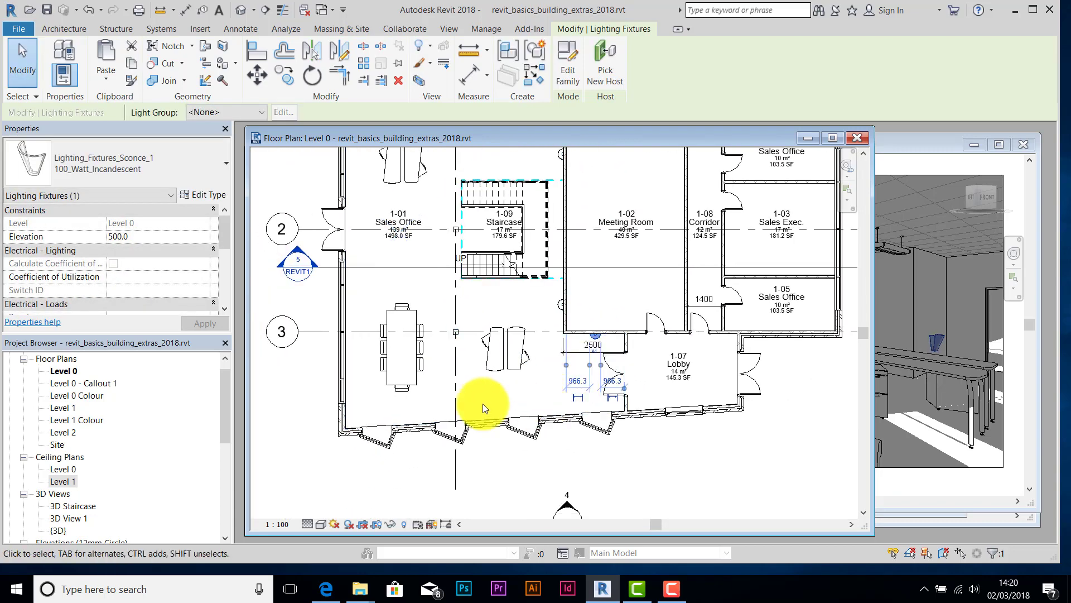
middle_click_drag(502, 354, 521, 471)
middle_click_drag(499, 234, 497, 400)
scroll(508, 329, "up", 2)
scroll(507, 334, "up", 2)
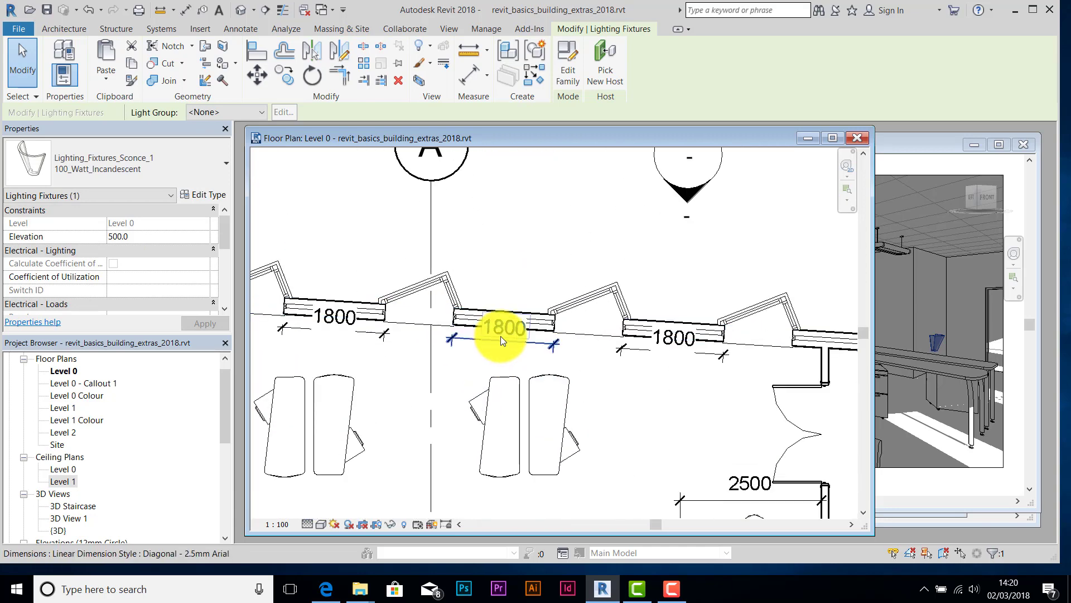
key("ctrl+v")
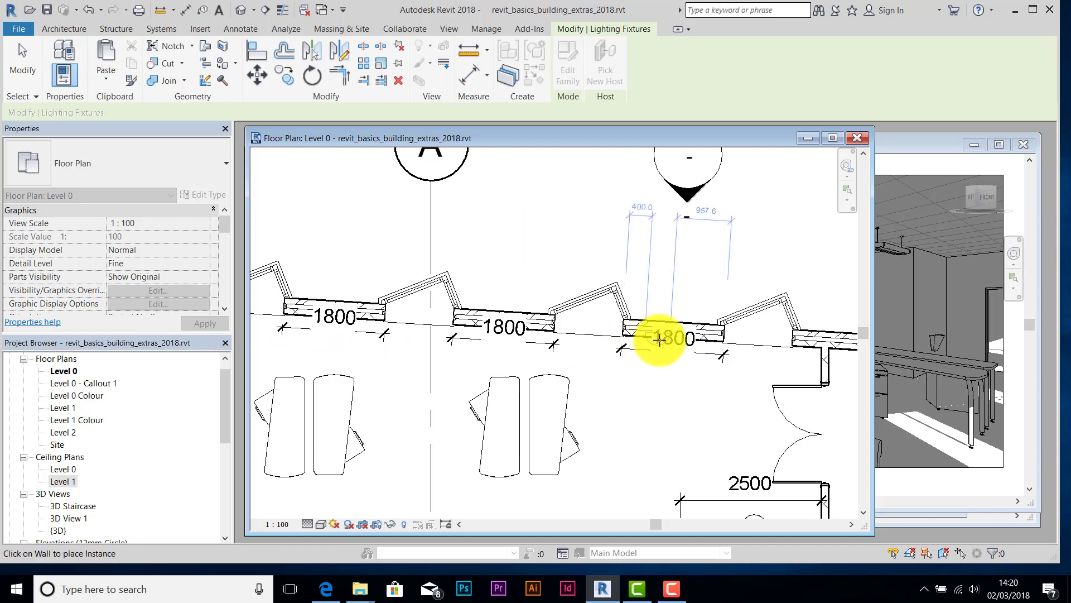
left_click(641, 338)
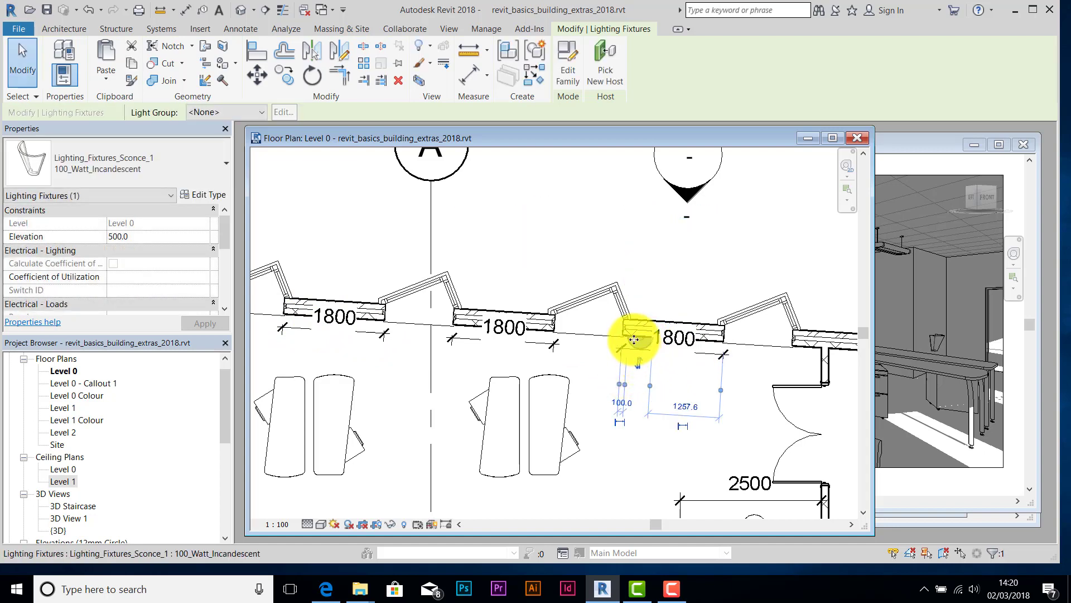
left_click_drag(633, 341, 669, 347)
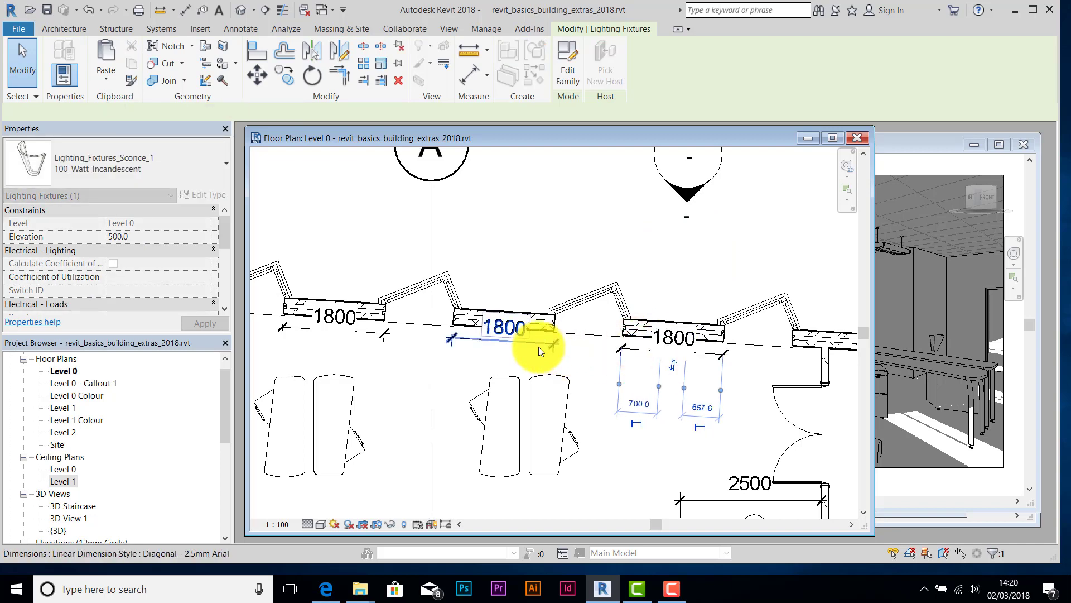
- Place sconces below the middle and left 1800 windows
key("ctrl+v")
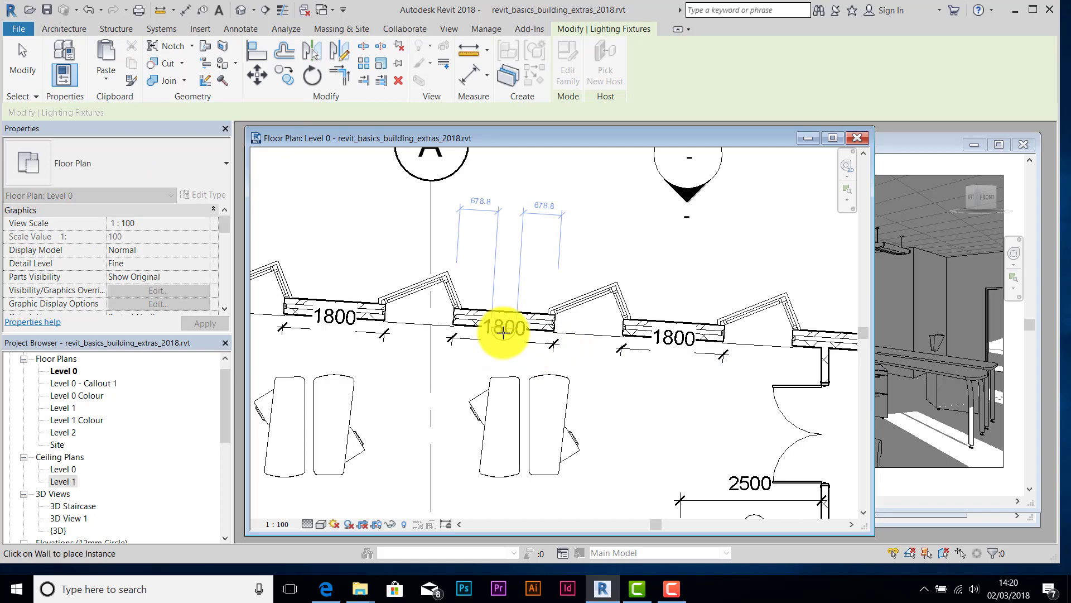
left_click(504, 332)
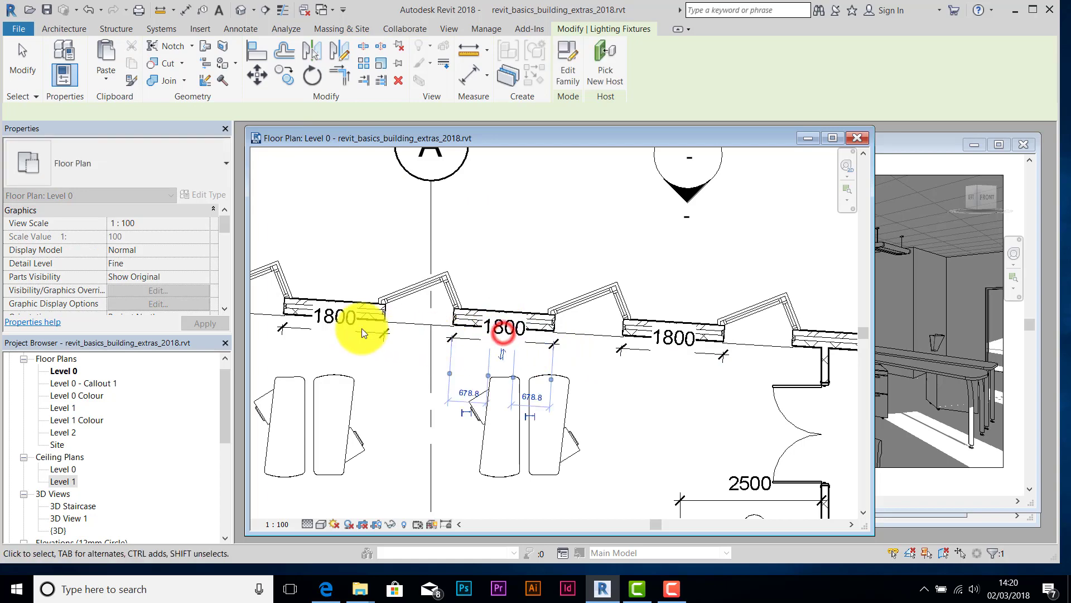
left_click(330, 323)
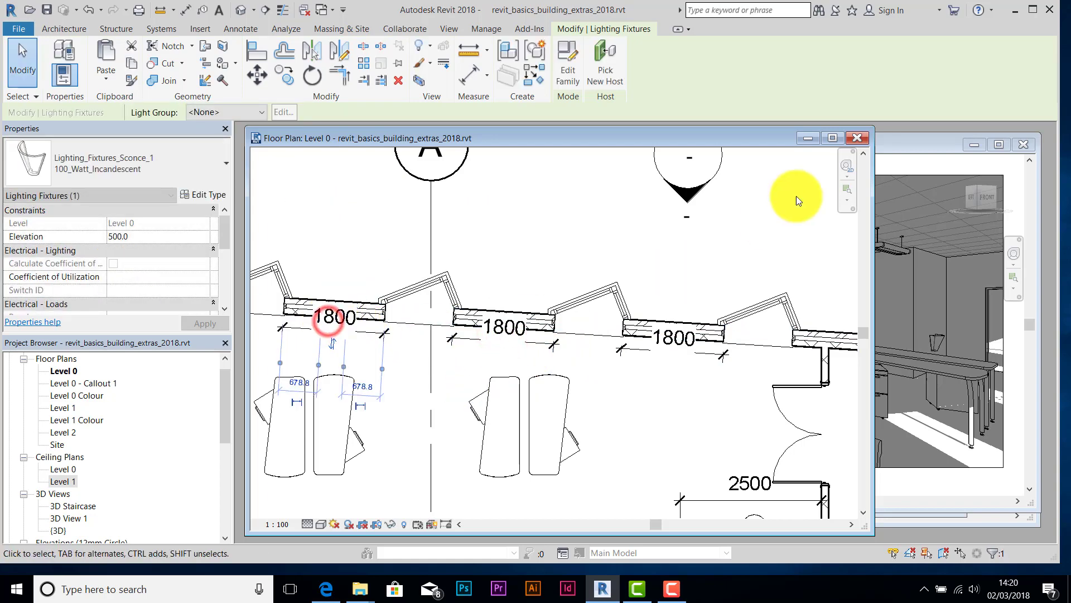
left_click(899, 140)
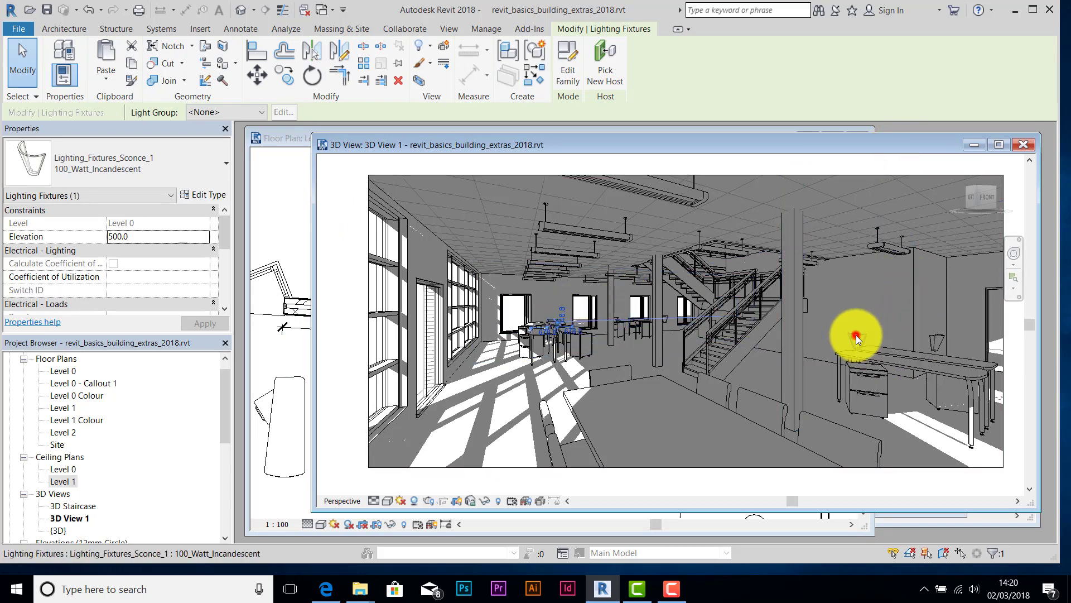
left_click(856, 335)
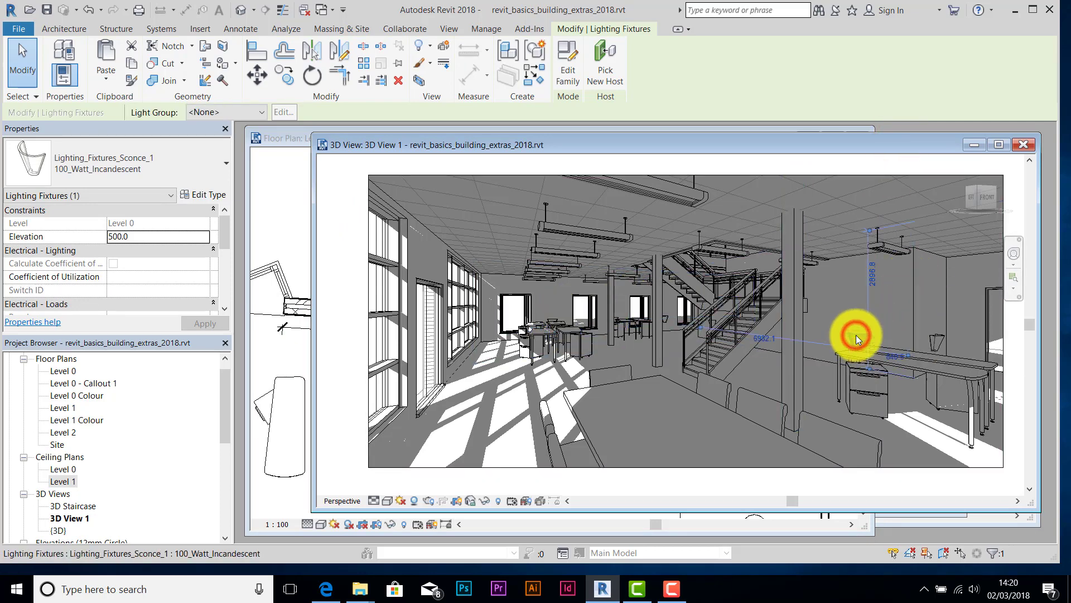
left_click(202, 192)
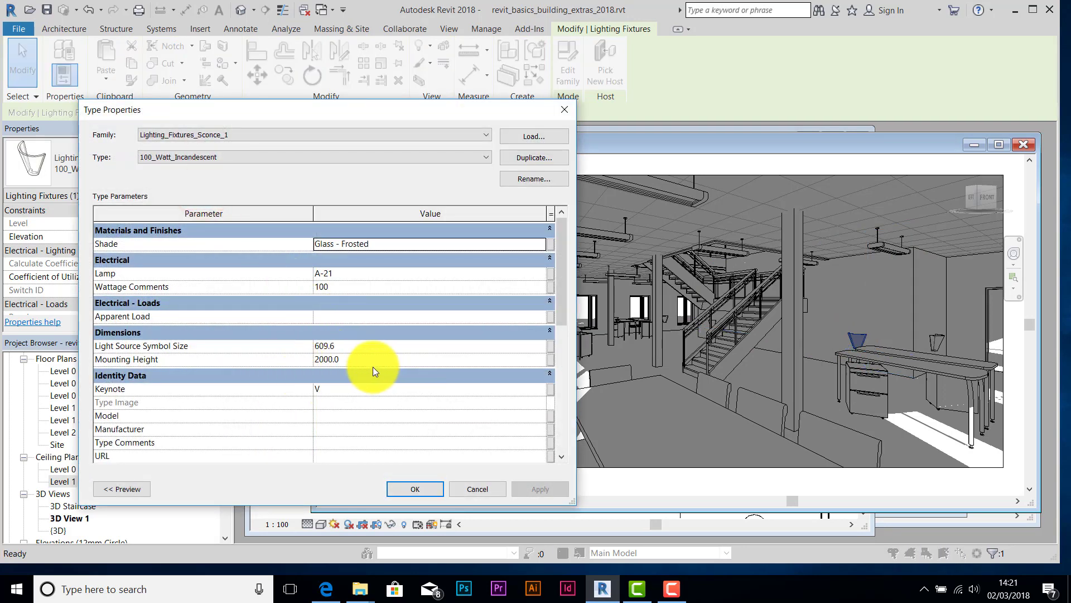
scroll(350, 357, "down", 2)
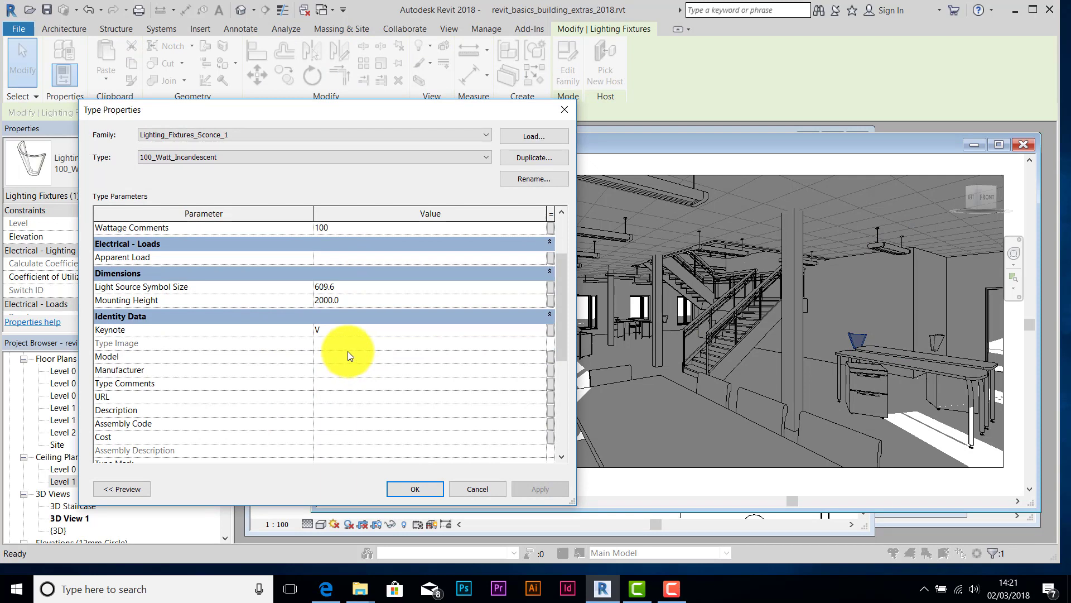
scroll(348, 327, "down", 6)
scroll(357, 347, "up", 8)
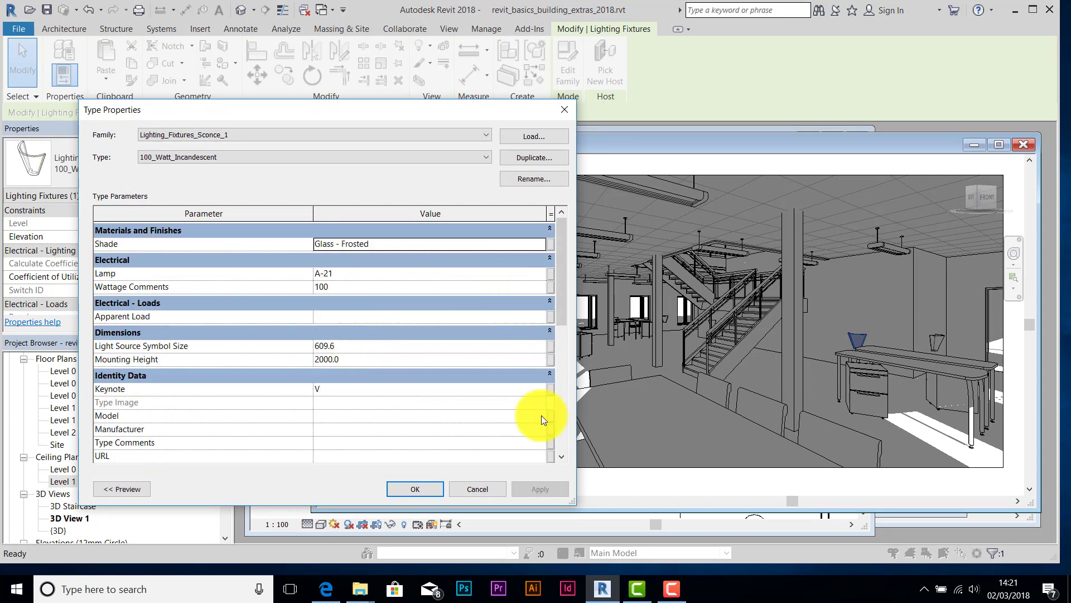
left_click(475, 492)
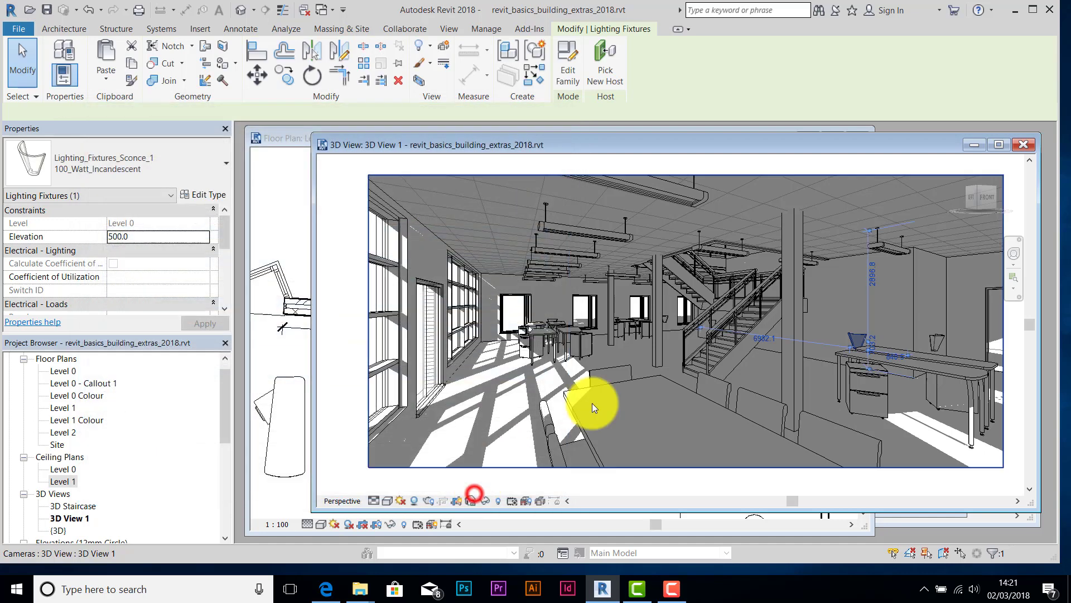
- Select all sconce instances in the entire project and change their Elevation from 500 to 1800
right_click(853, 337)
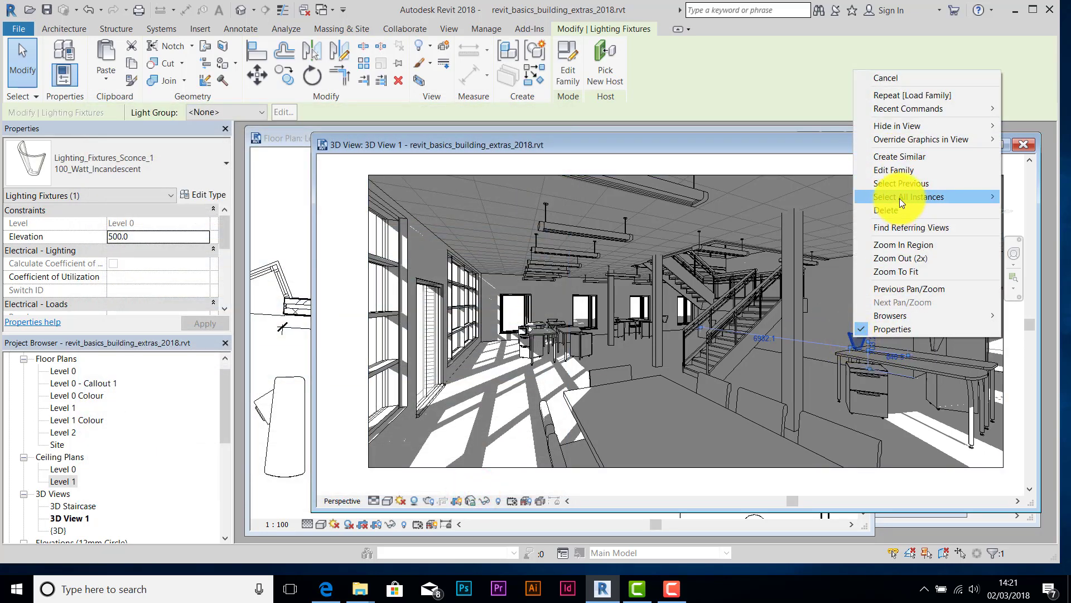
mouse_move(900, 197)
left_click(815, 210)
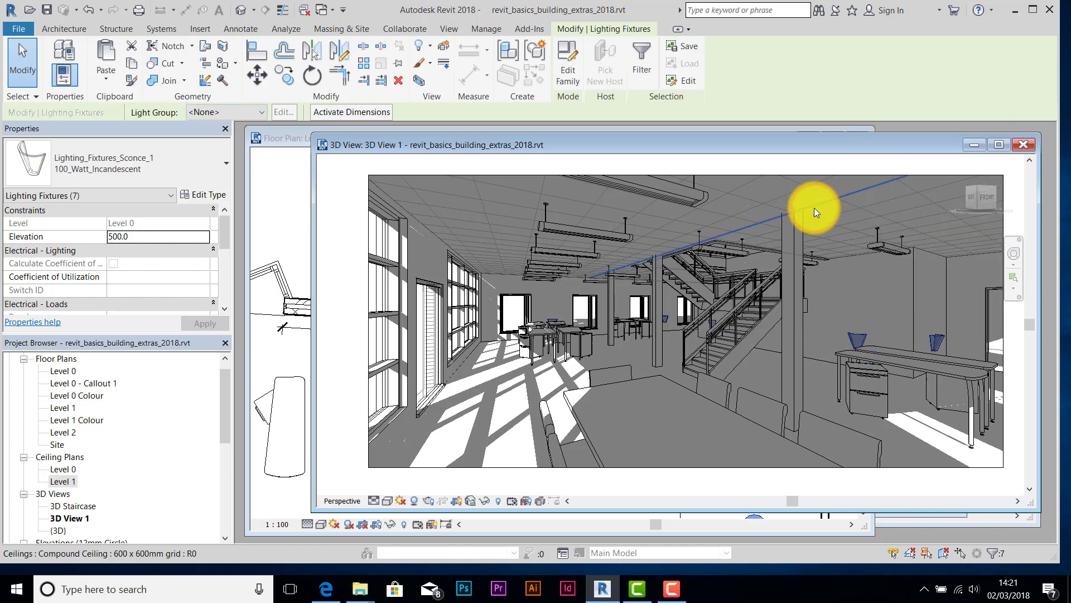
left_click(139, 240)
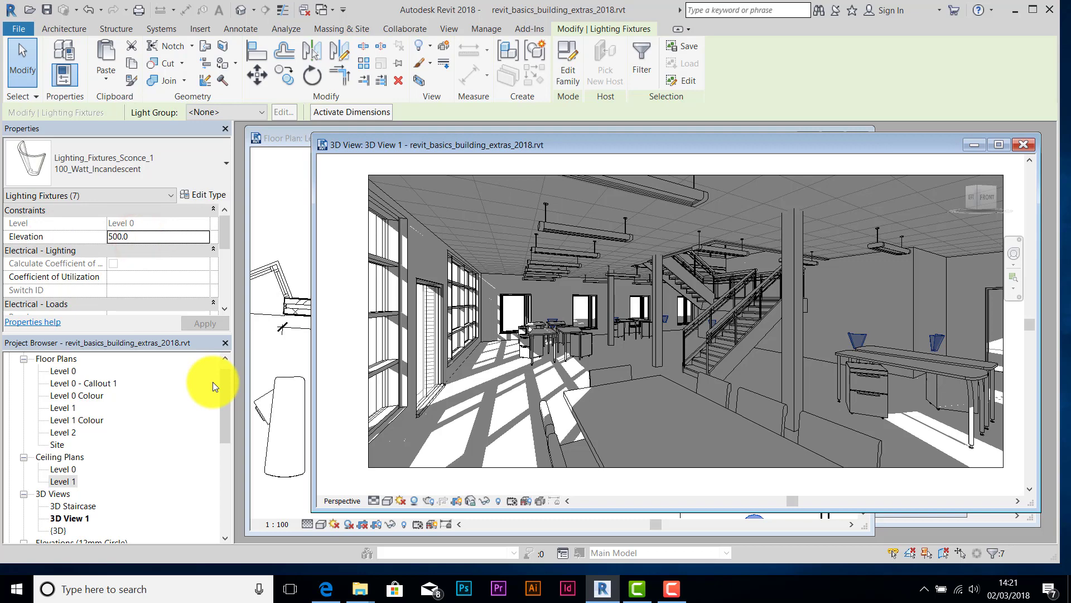
double_click(137, 236)
type("1800")
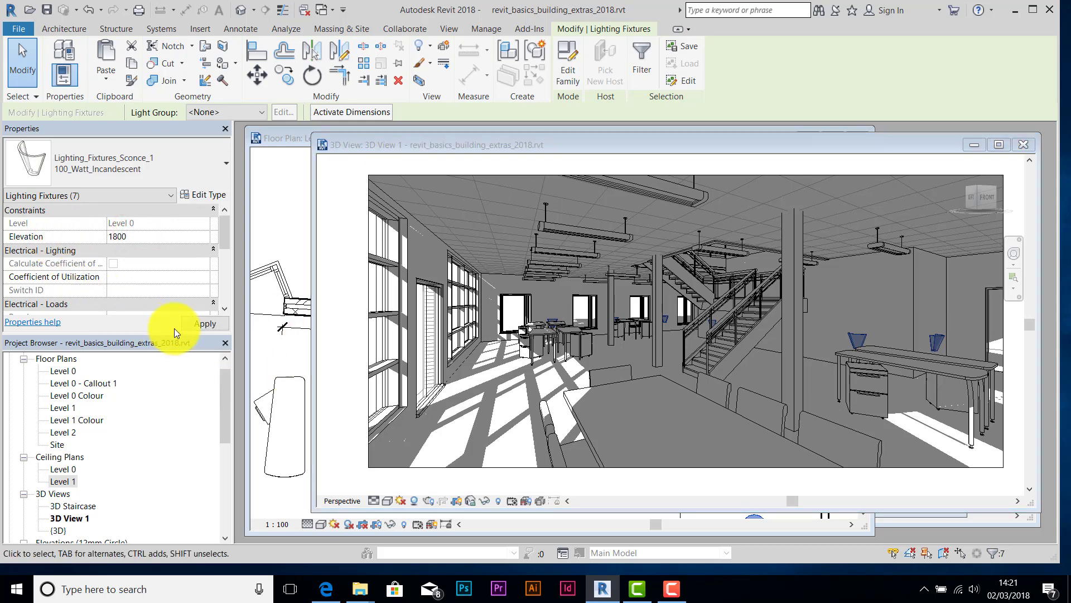
left_click(205, 324)
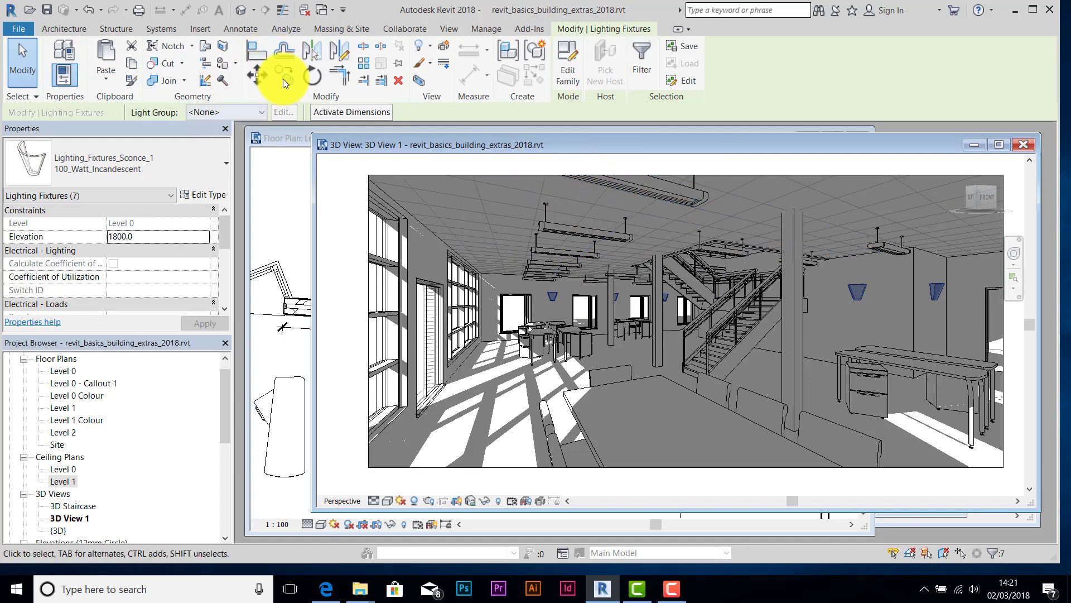
- Render 3D View 1 using the Interior: Sun and Artificial lighting scheme
left_click(451, 29)
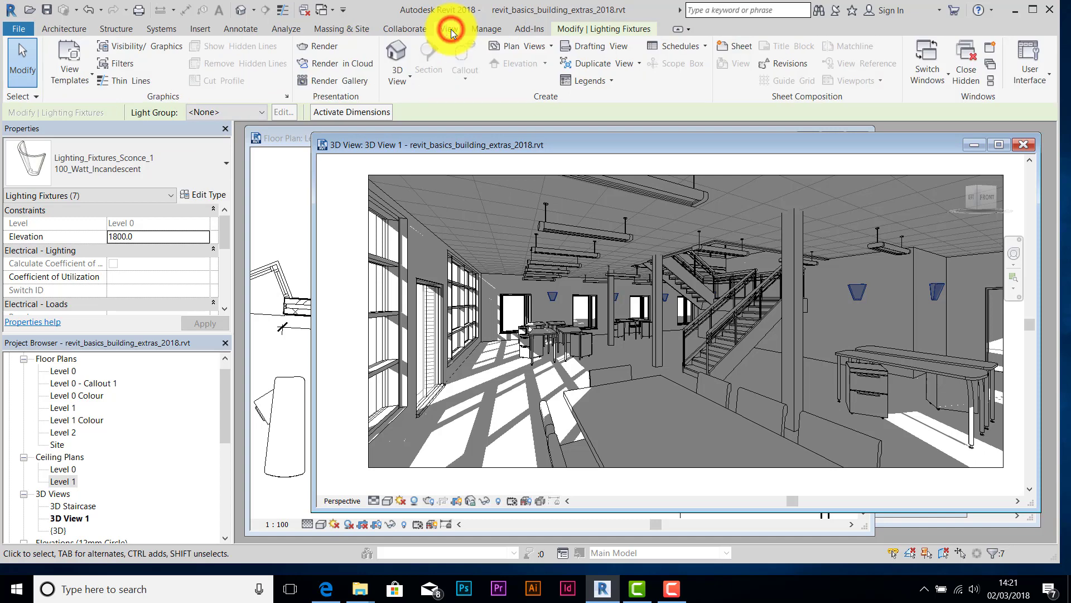
left_click(325, 47)
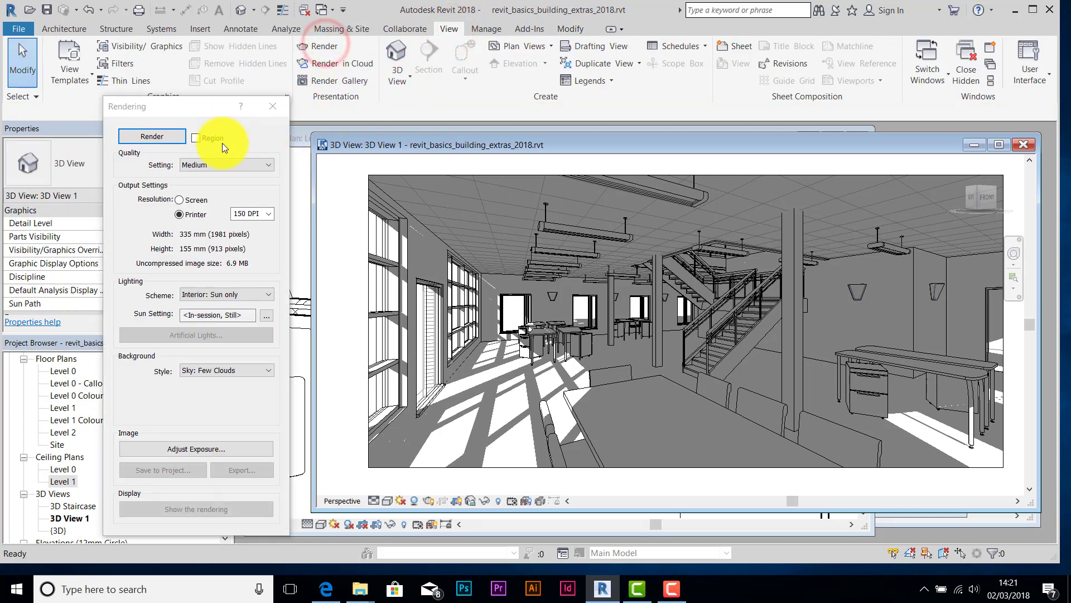
left_click(270, 295)
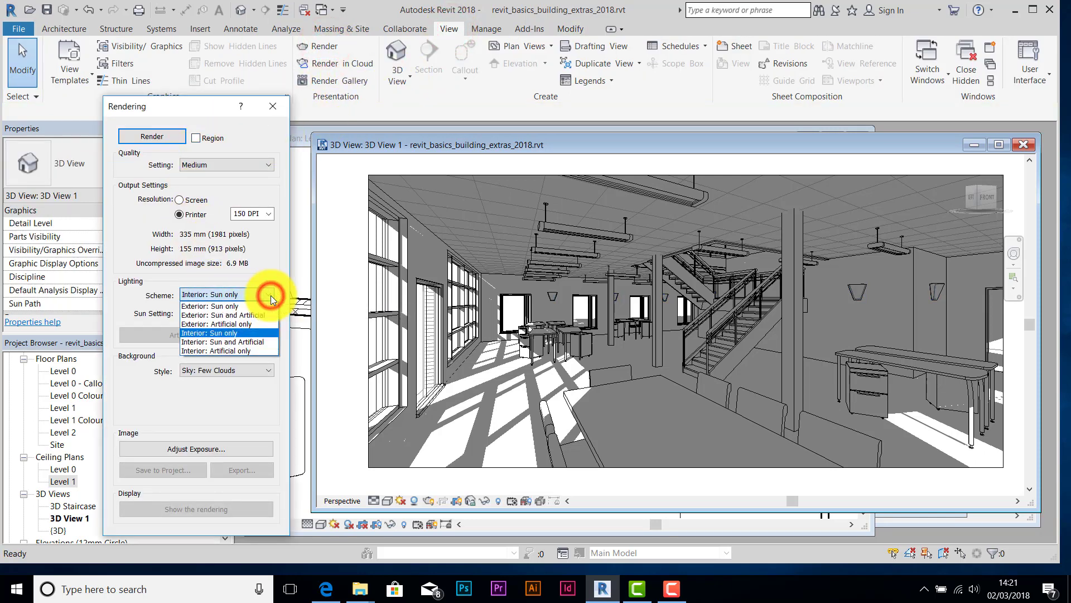
left_click(243, 343)
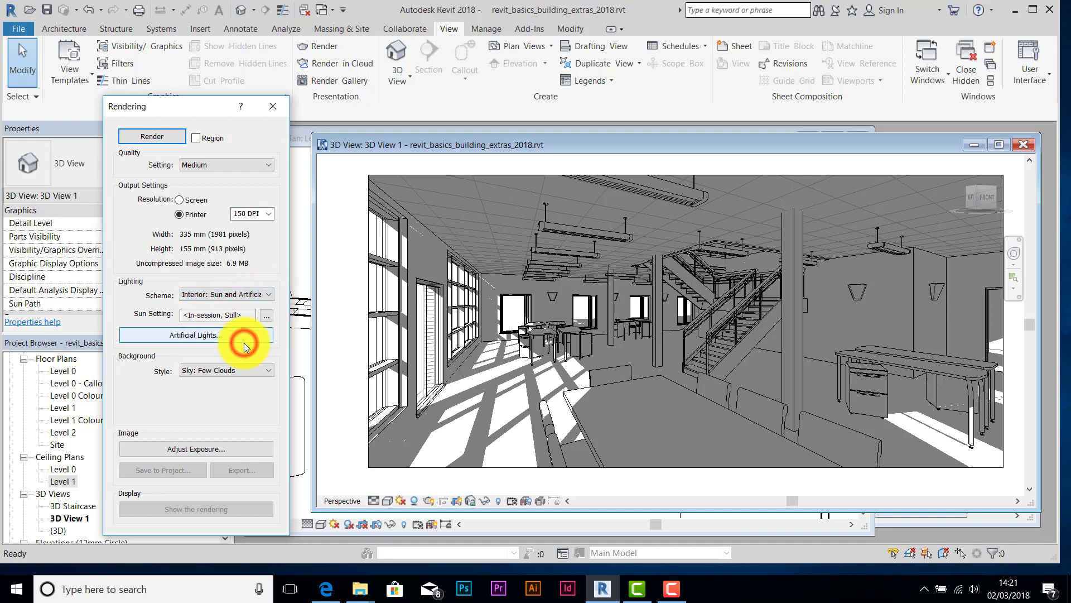
left_click(159, 137)
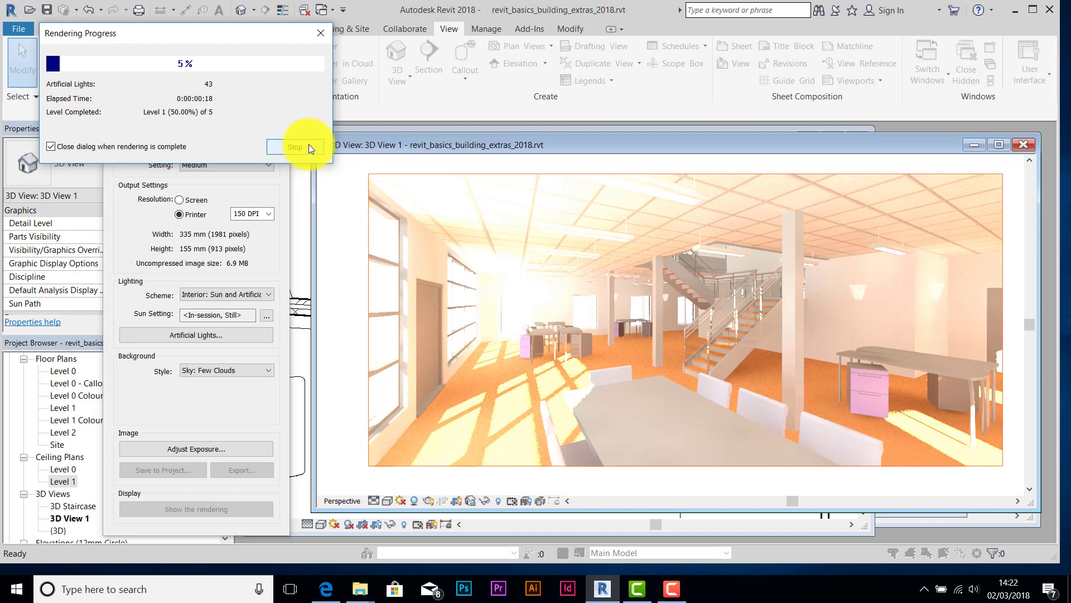
left_click(309, 146)
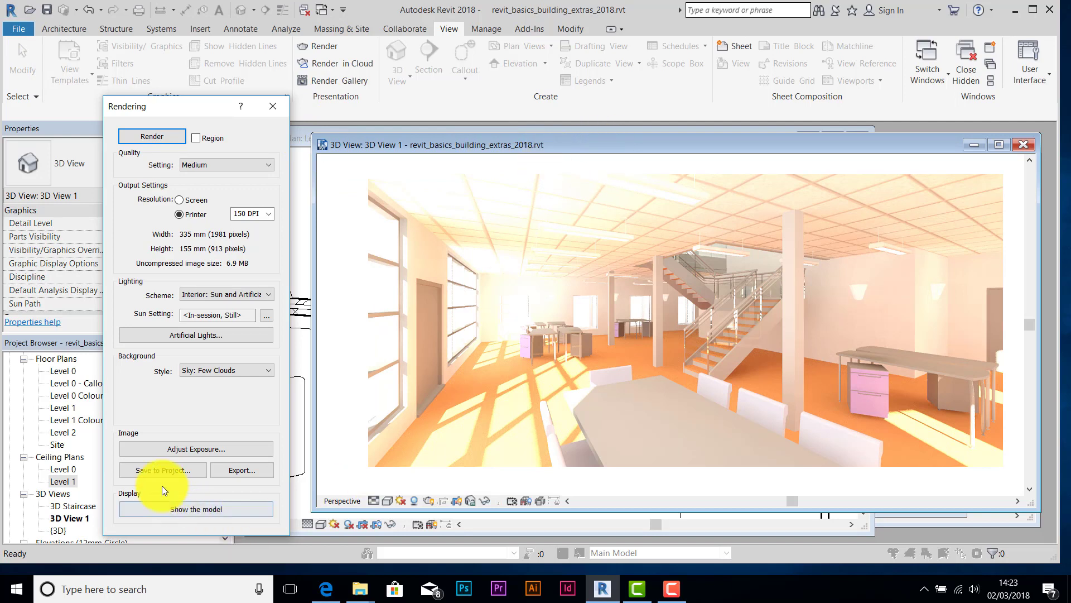
- Set the day render's exposure value to 9.99 and apply it
left_click(196, 448)
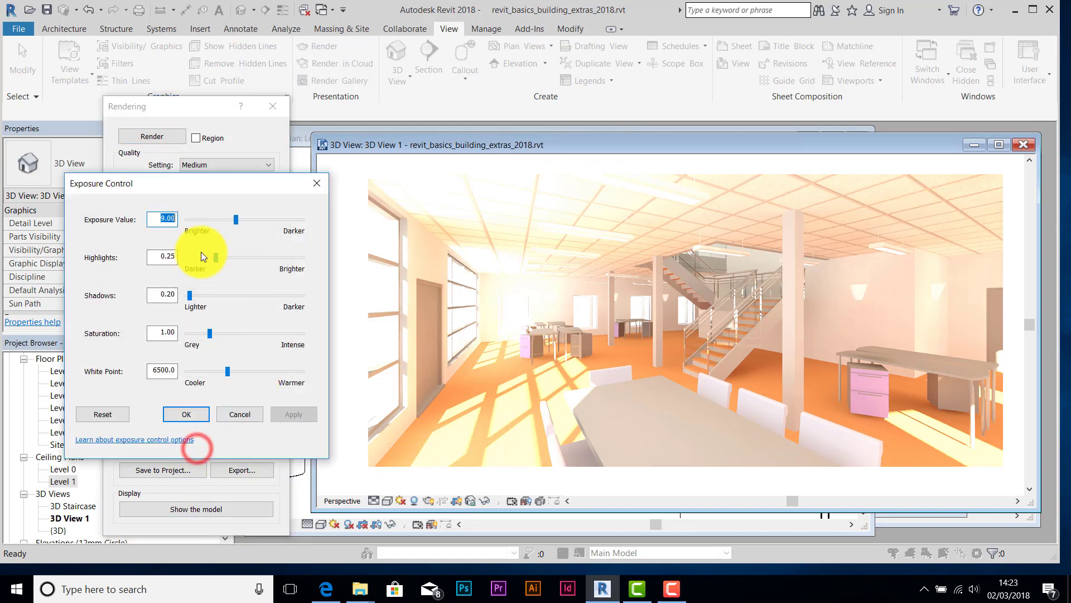
left_click_drag(236, 222, 240, 221)
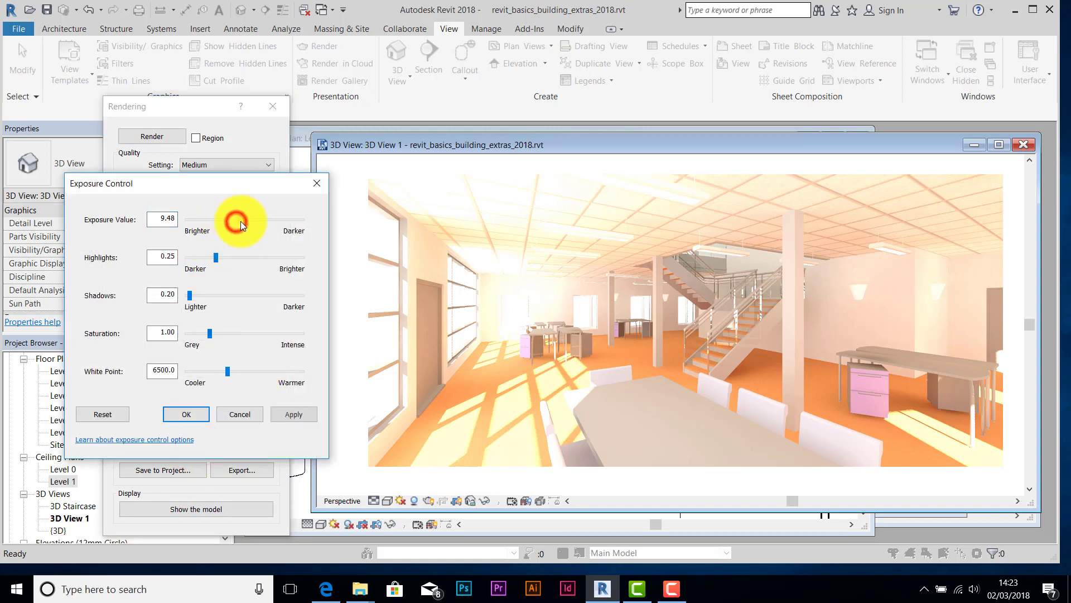
left_click(293, 414)
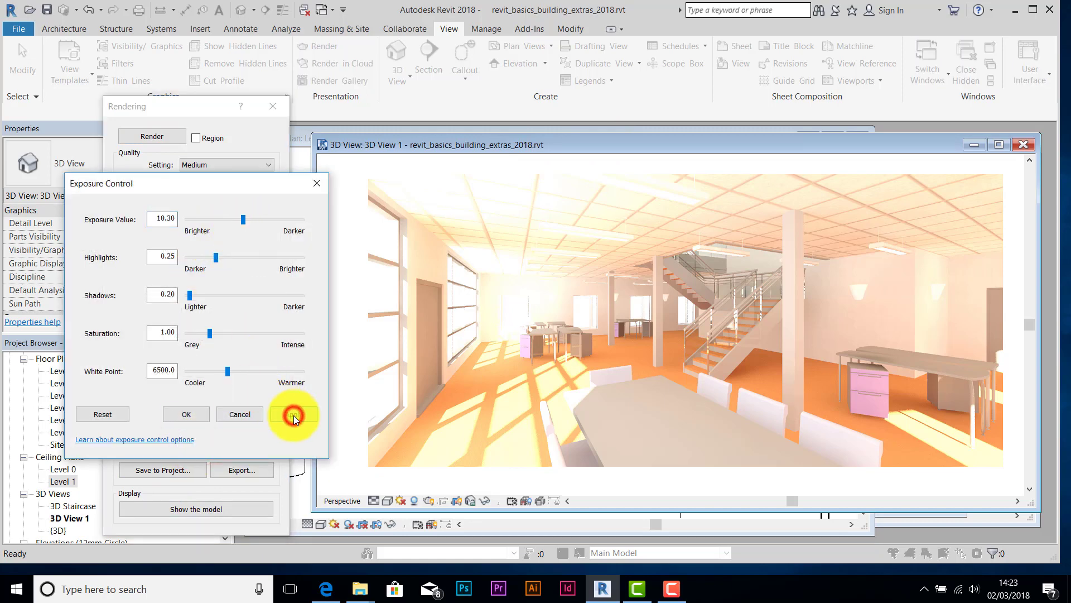
left_click(242, 221)
left_click_drag(241, 219, 240, 221)
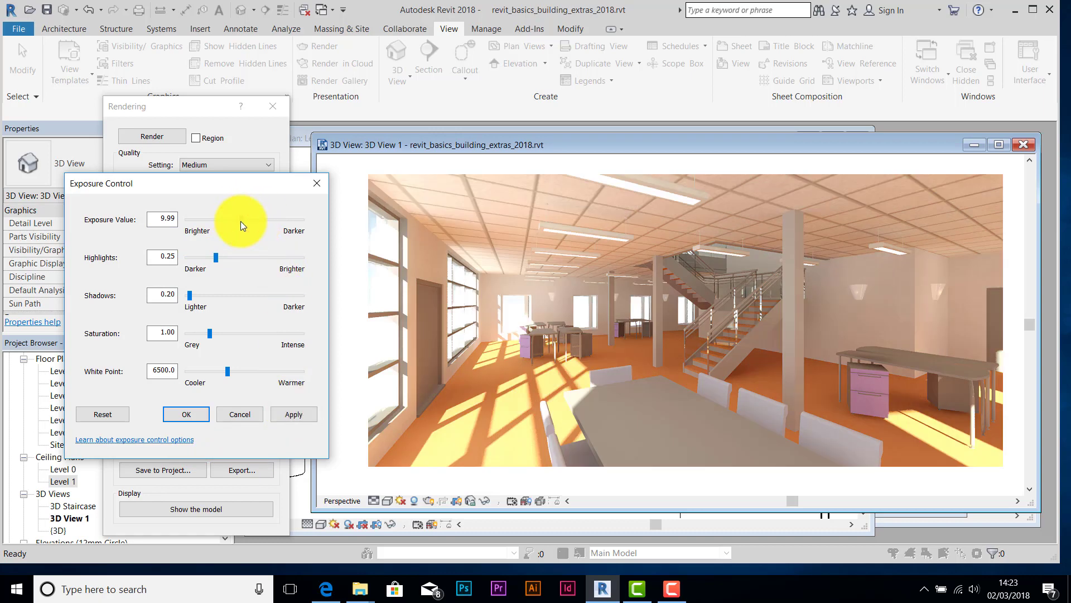
left_click(293, 417)
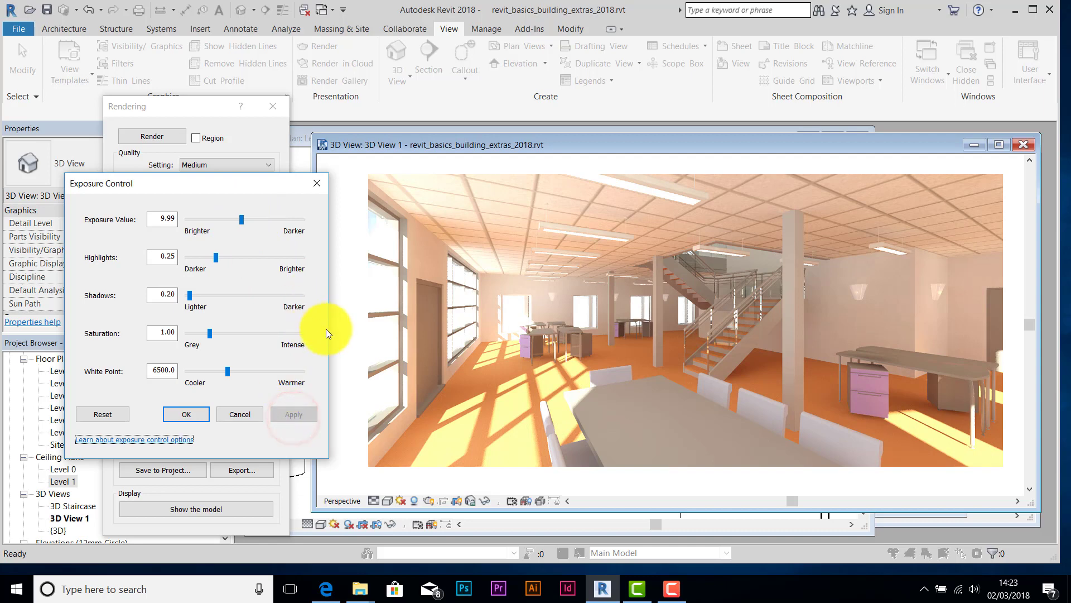
left_click(316, 184)
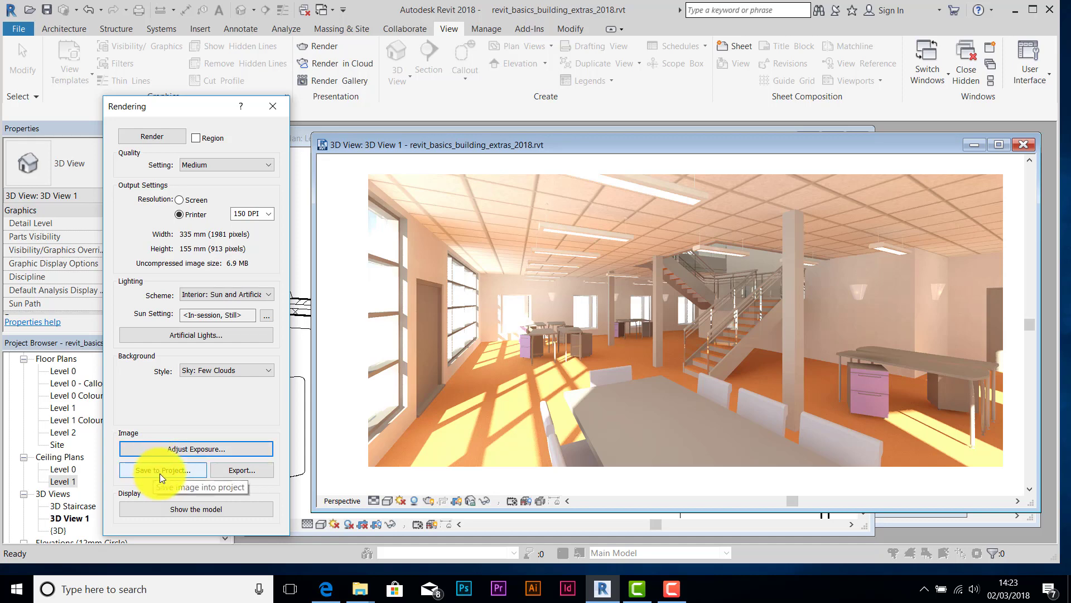
- Export the rendering to the Desktop as the JPEG 'office day'
left_click(239, 470)
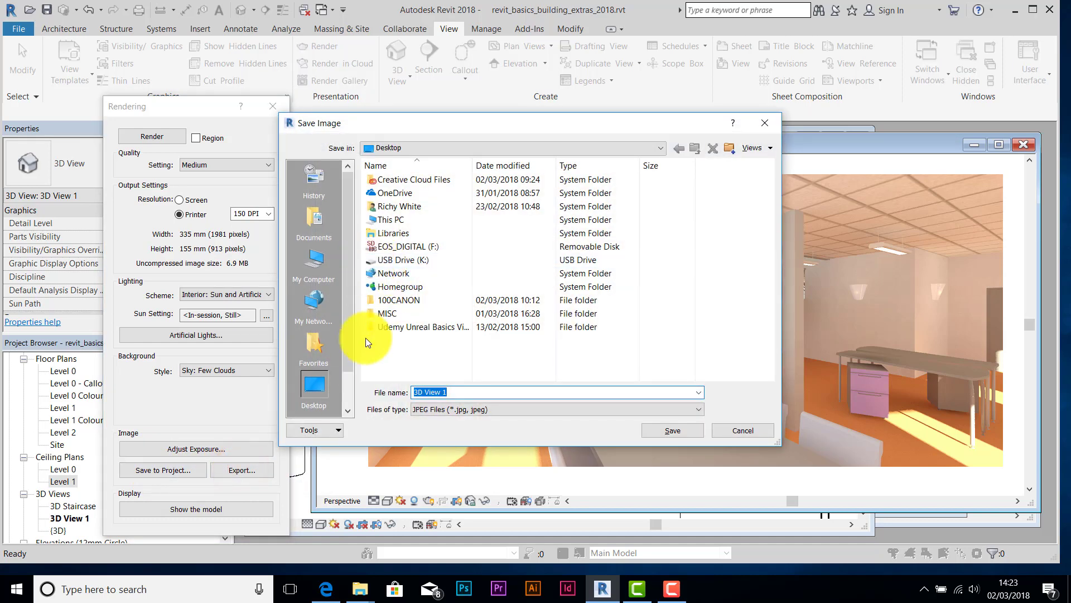
left_click(445, 392)
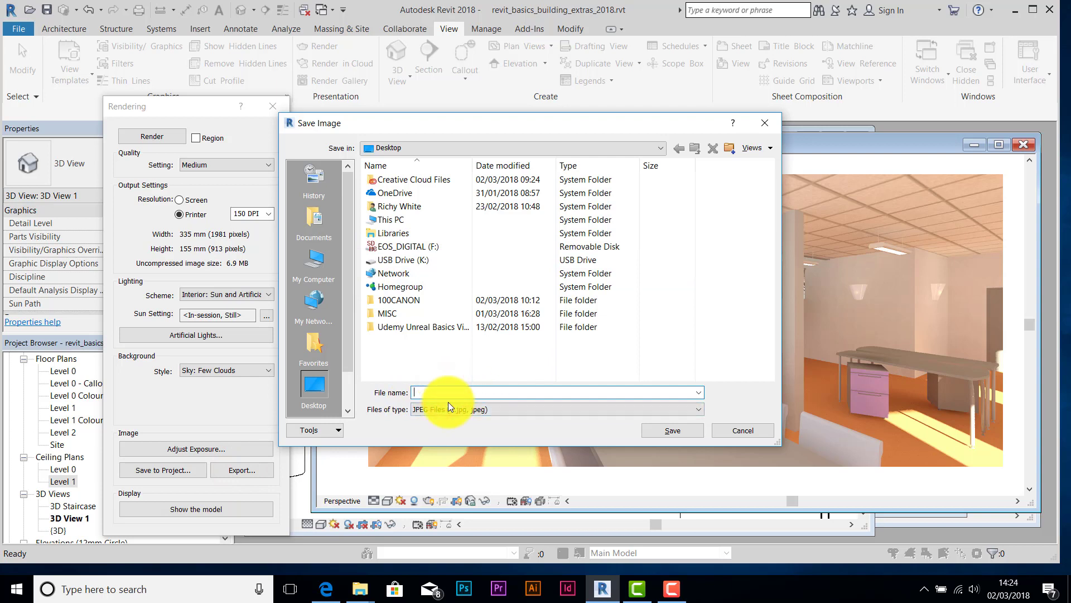
type("office day")
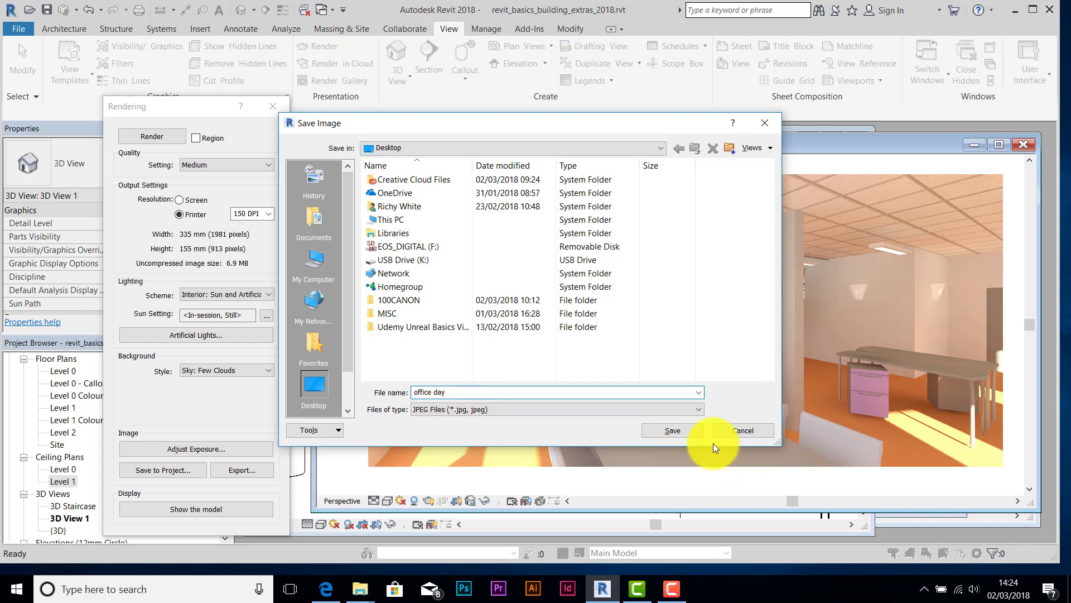
left_click(674, 429)
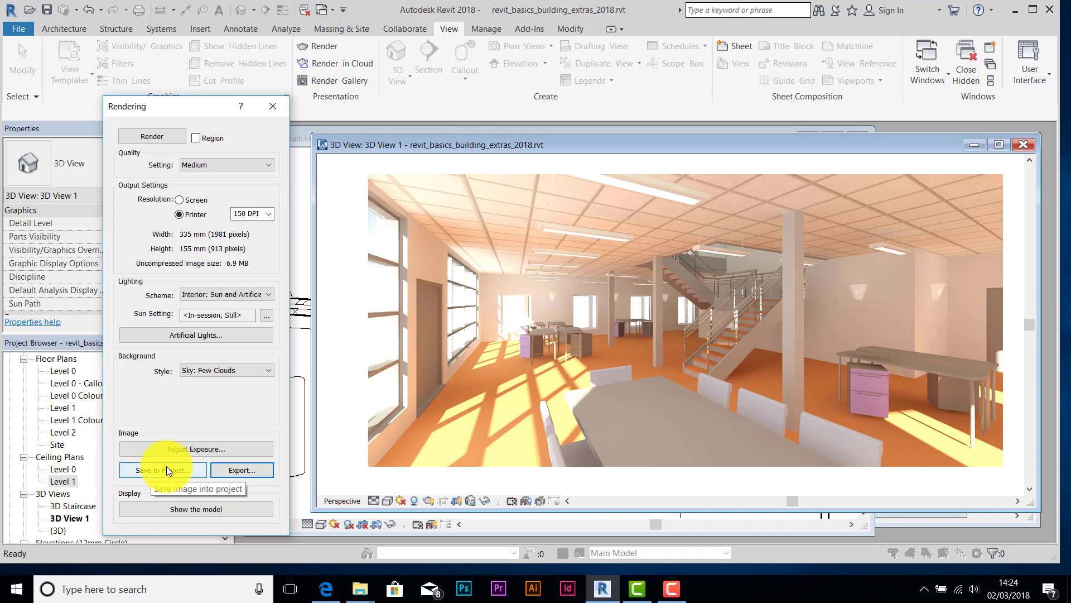
- Re-render 3D View 1 with the Interior: Artificial only lighting scheme
left_click(269, 296)
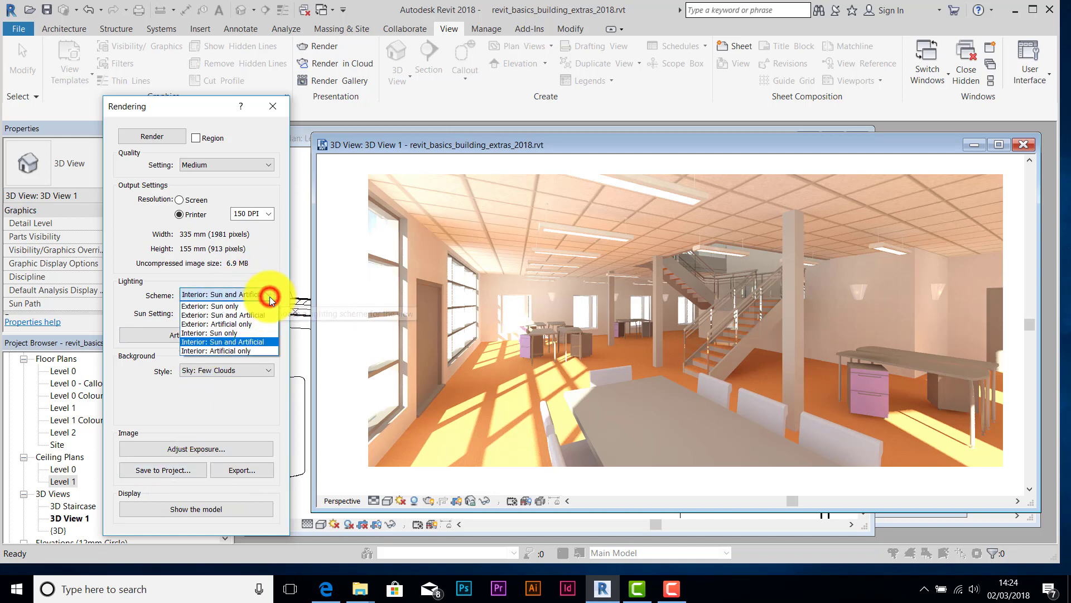
left_click(216, 350)
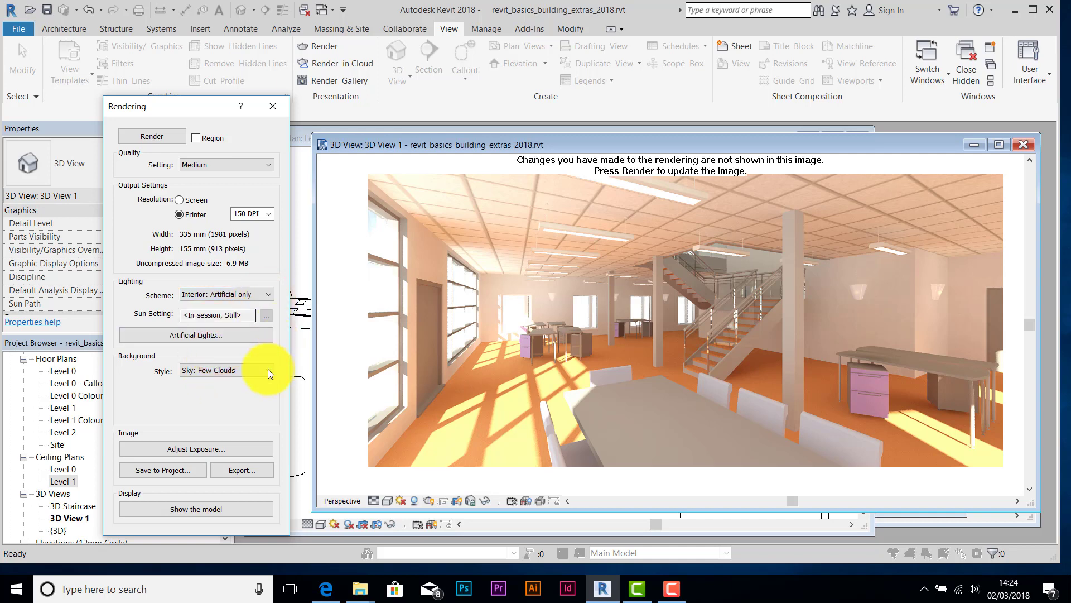
left_click(153, 138)
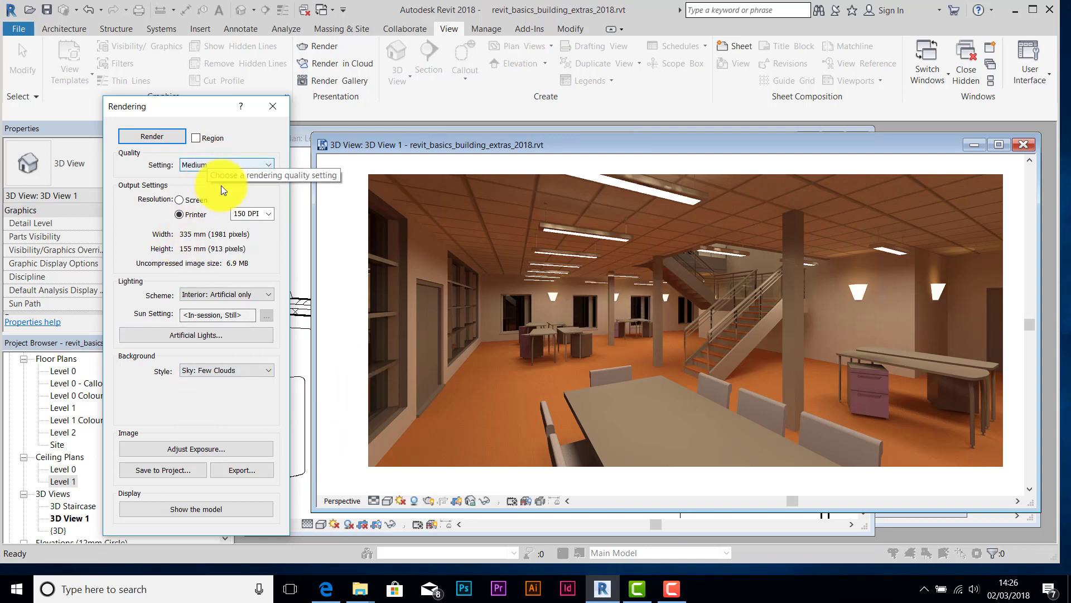
- Lower the night render's exposure value from 8.00 to 7.34 and apply it
left_click(199, 450)
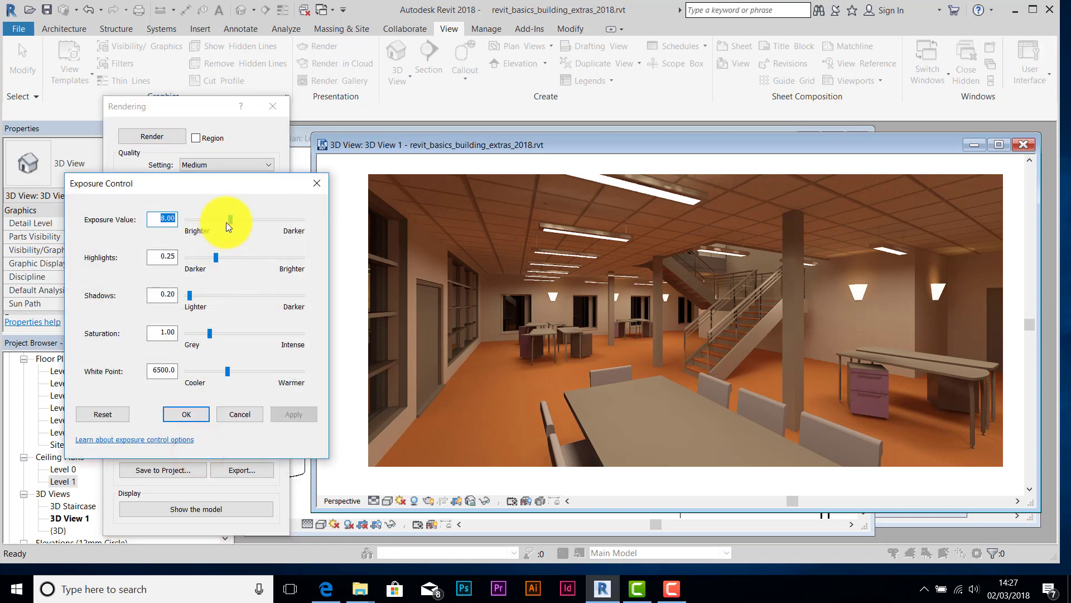
left_click_drag(231, 222, 227, 223)
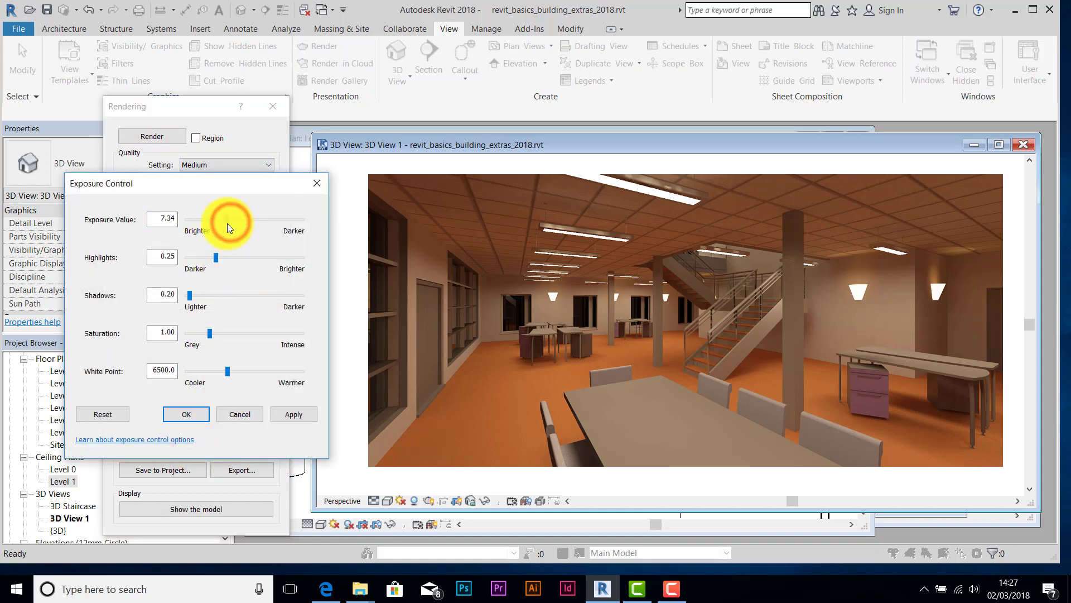
left_click(286, 417)
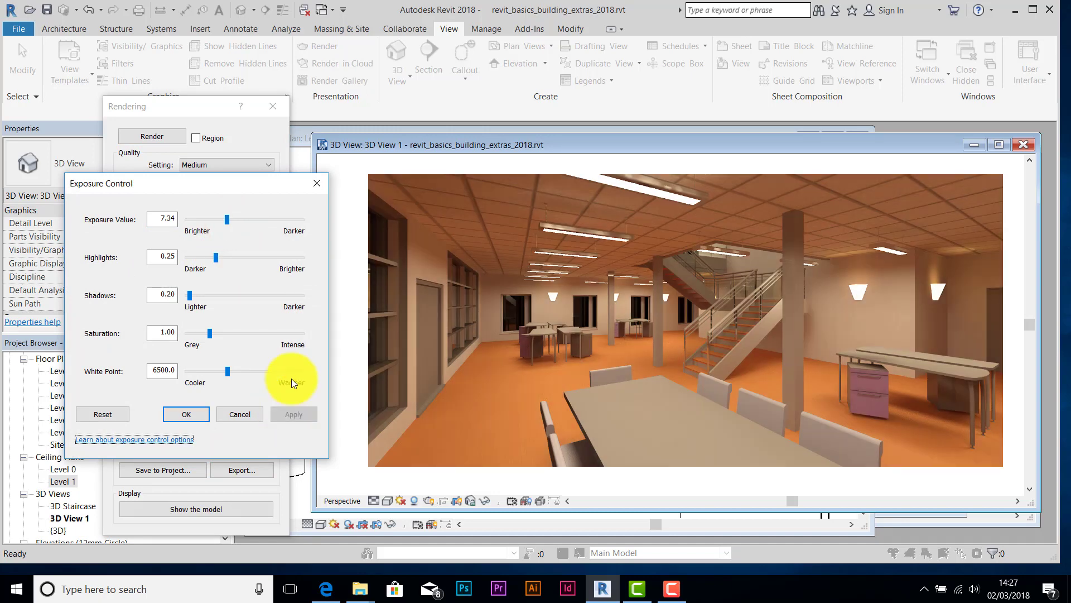
left_click(186, 414)
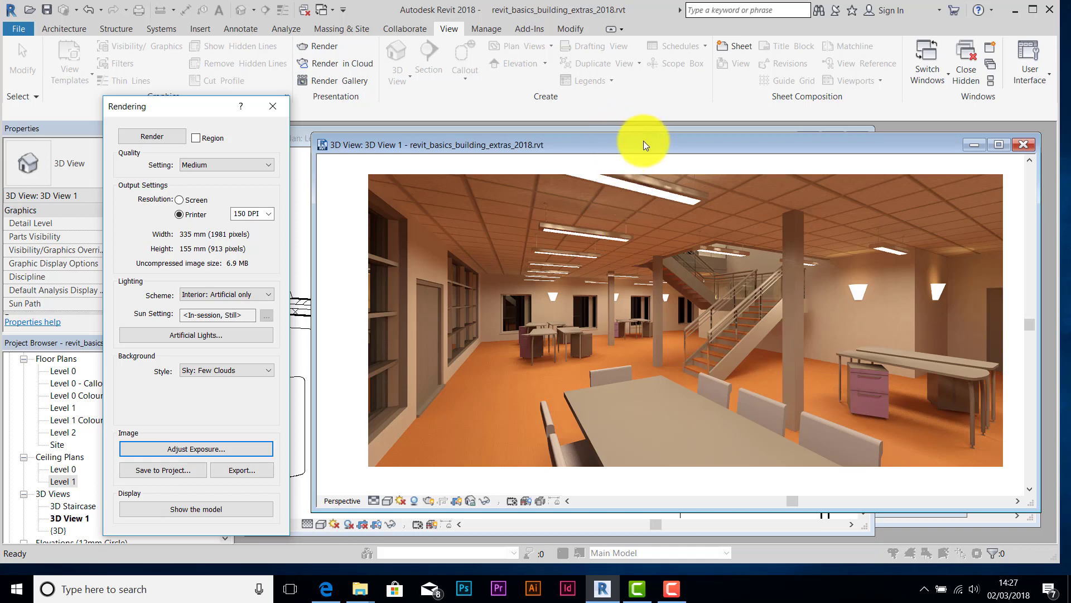
left_click_drag(644, 145, 651, 142)
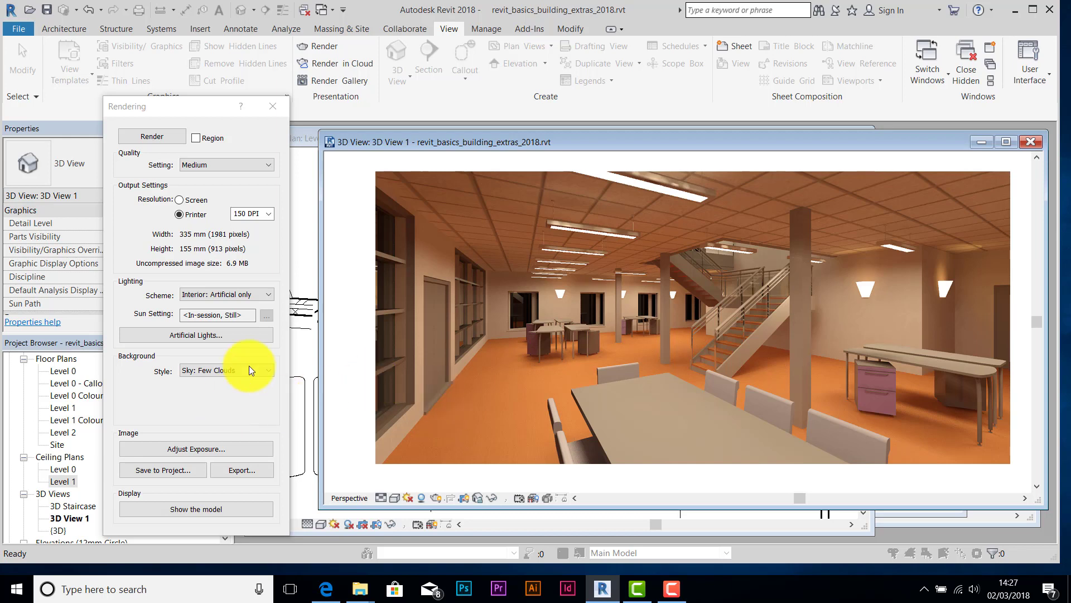
- Export the night render as 'office night.jpg', adapted from the office day.jpg name
left_click(237, 471)
left_click(393, 340)
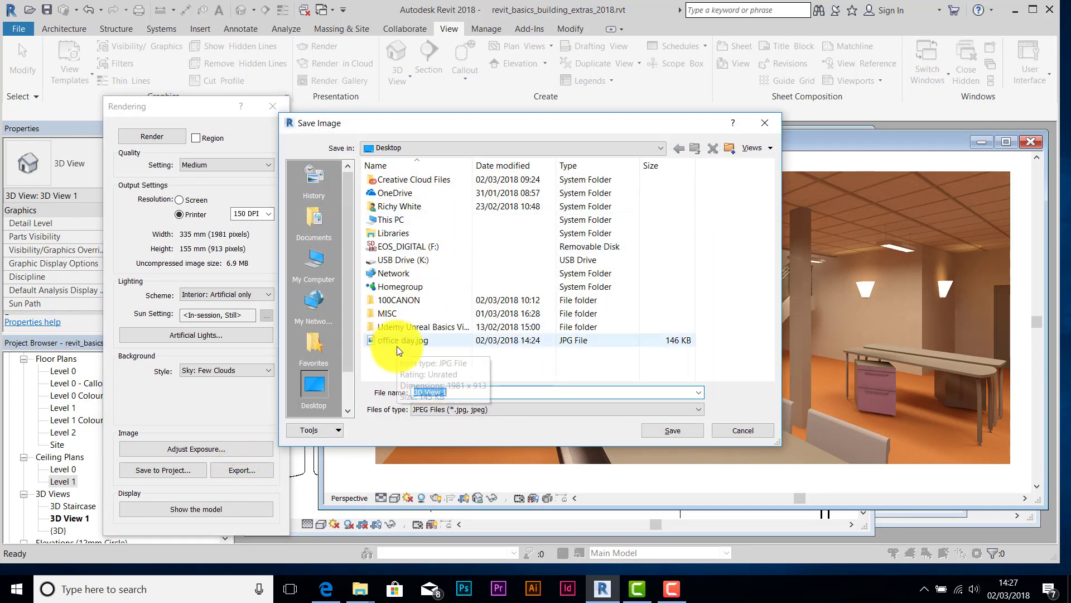
double_click(439, 393)
key("BackSpace")
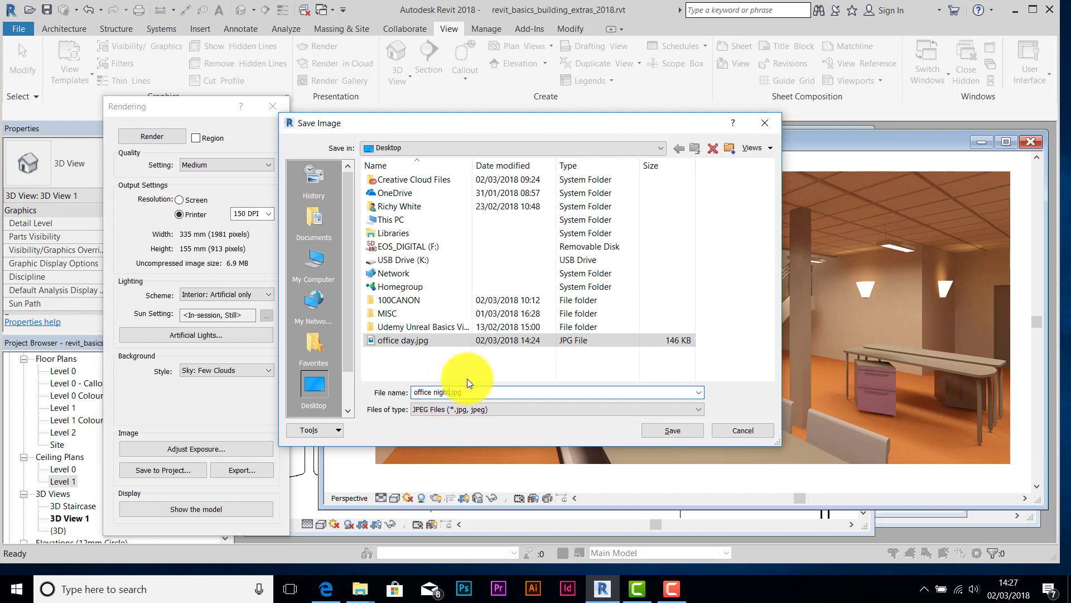
left_click(690, 430)
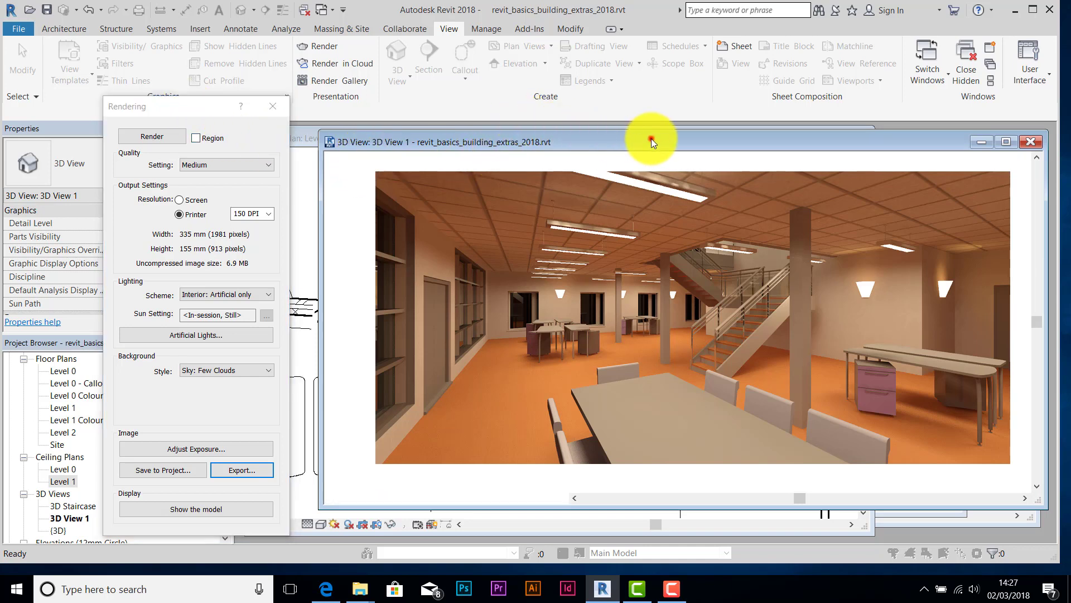
left_click_drag(651, 139, 646, 143)
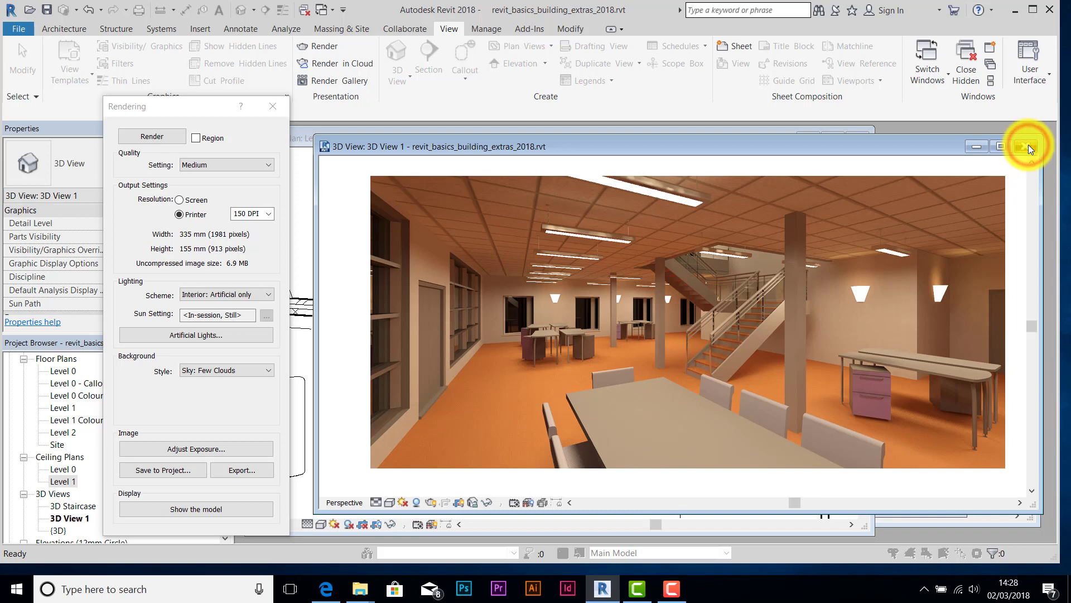
left_click(914, 148)
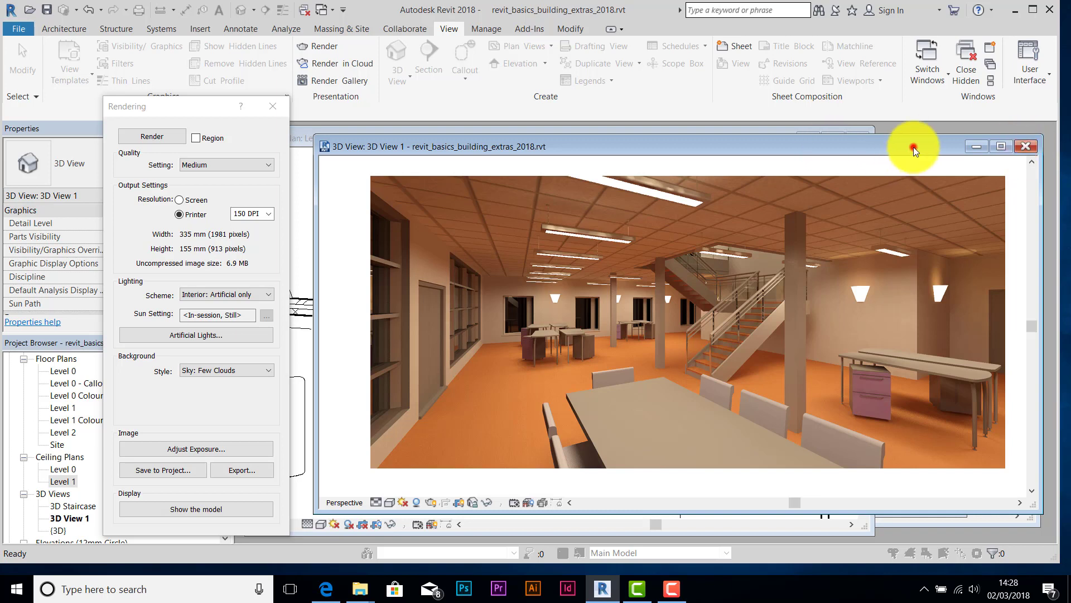
- Close the 3D, floor plan and ceiling plan views, leaving the enlarged REVIT1 sheet
left_click(1025, 147)
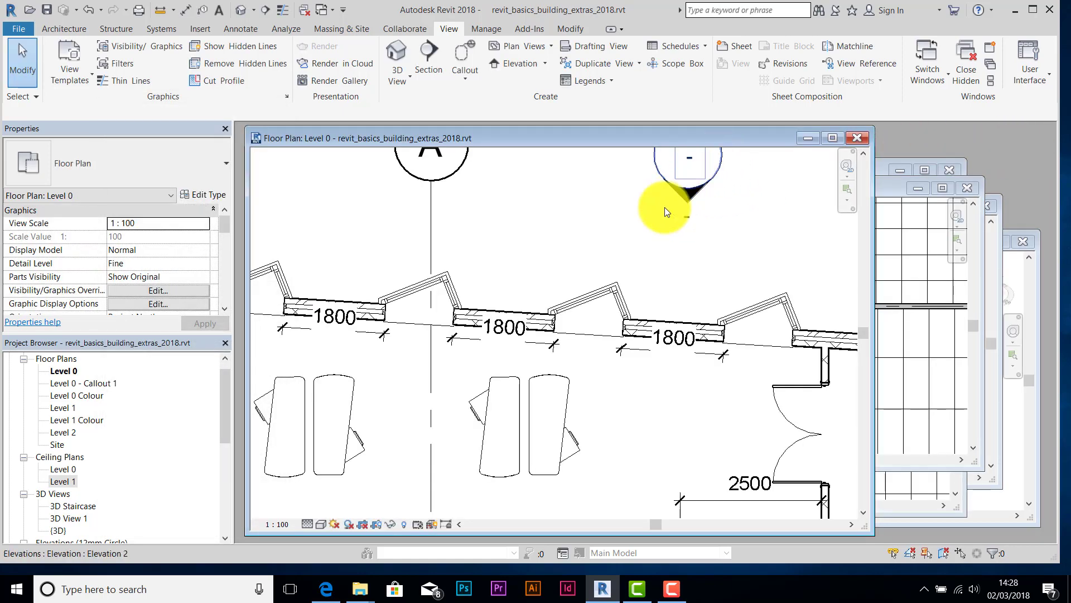
left_click(858, 138)
left_click(971, 190)
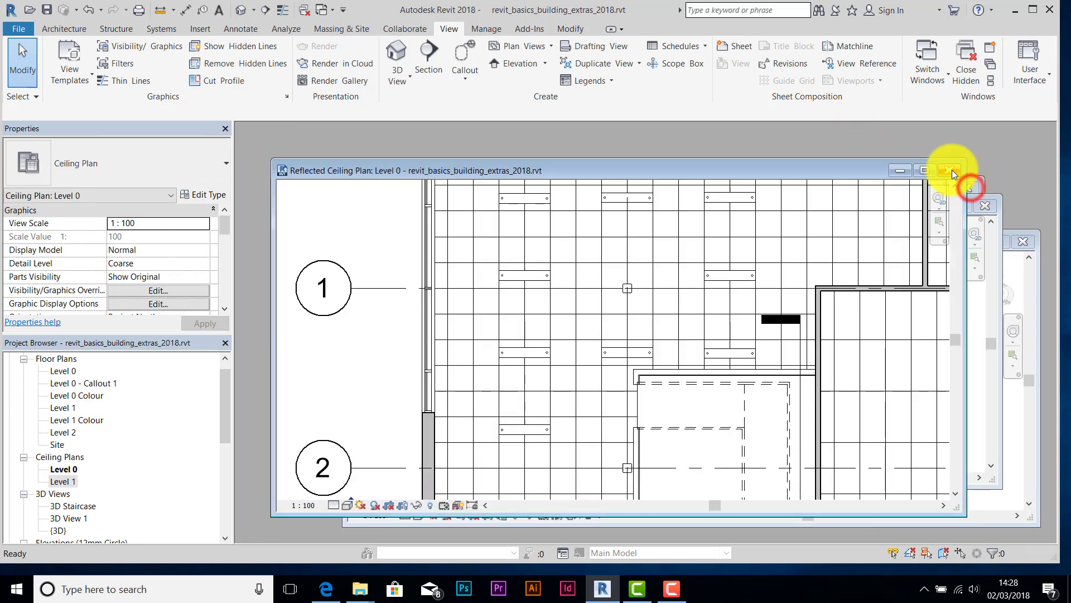
left_click(949, 170)
left_click_drag(851, 204, 787, 139)
left_click(1036, 243)
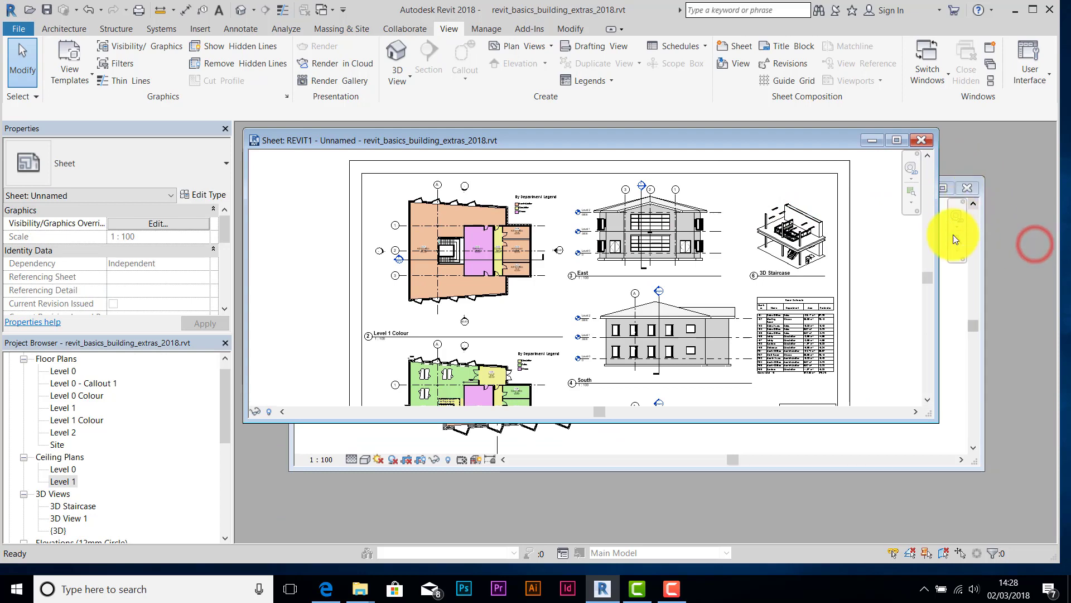
left_click(958, 384)
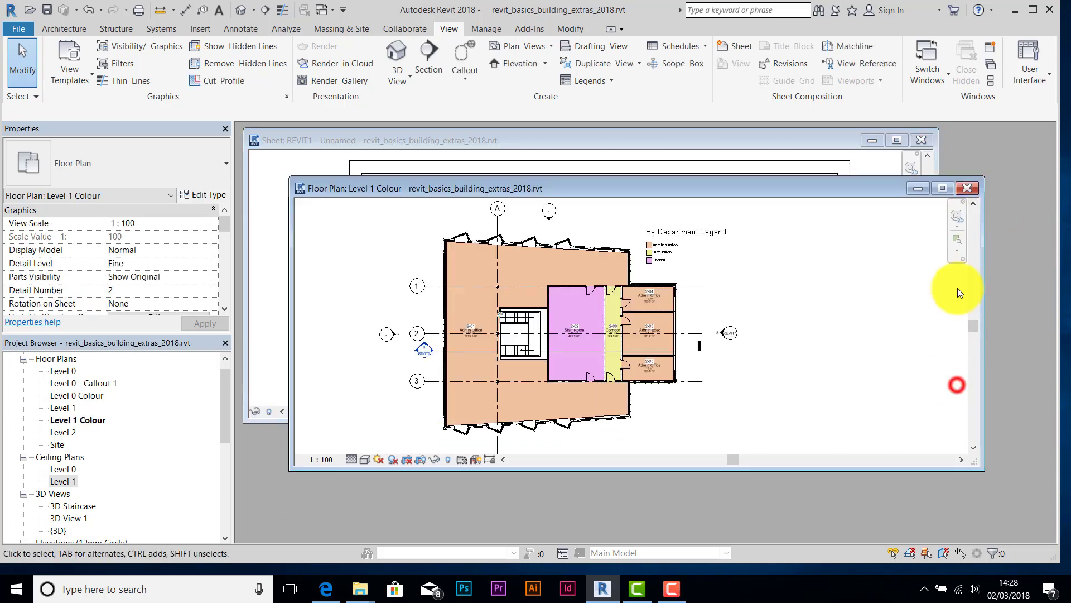
left_click(968, 188)
left_click_drag(629, 421, 641, 519)
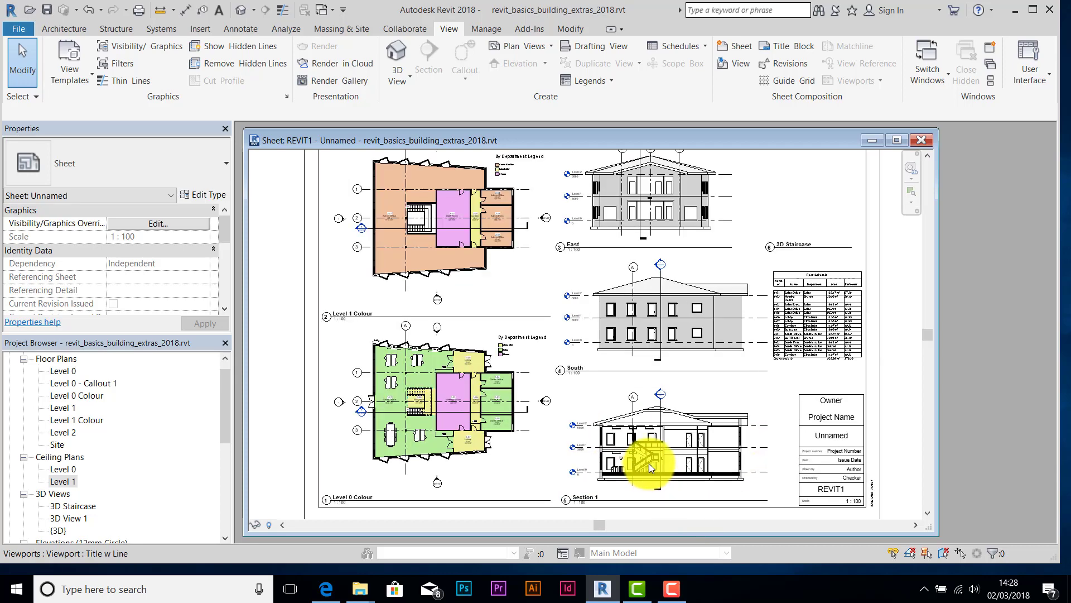
- Delete the Section 1 viewport from sheet REVIT1
scroll(649, 463, "up", 6)
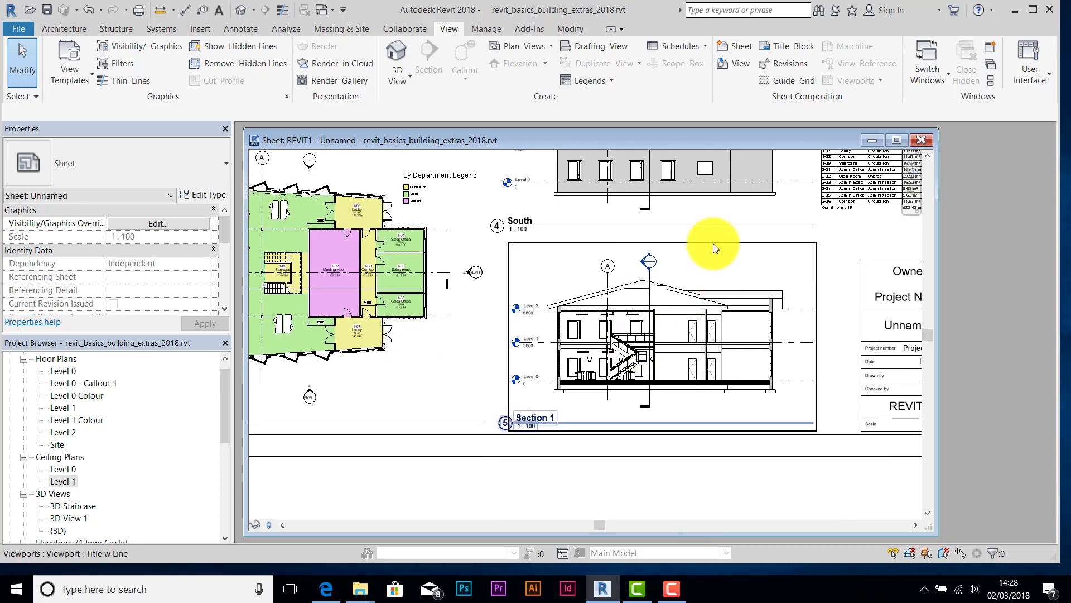
left_click(827, 250)
left_click(768, 246)
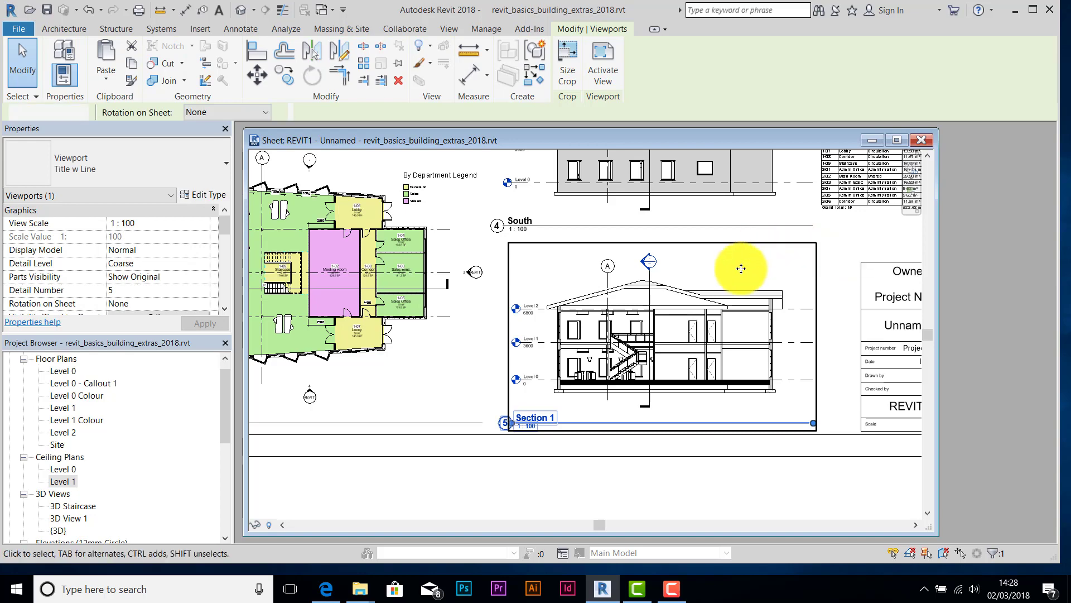
key("Delete")
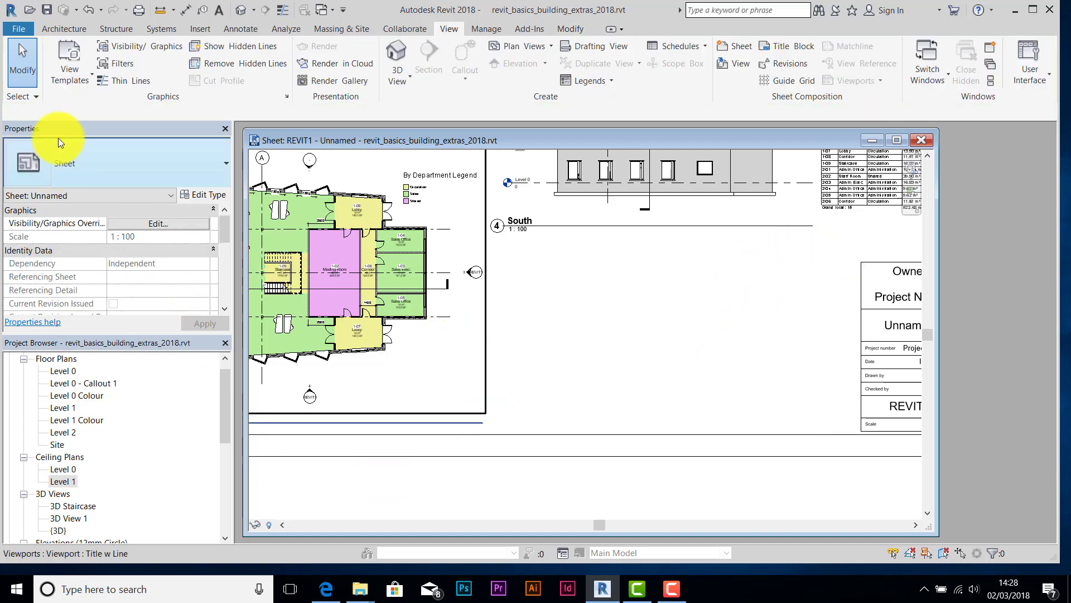
- Insert the office day.jpg image and drop it on the canvas right of the REVIT1 sheet
left_click(208, 31)
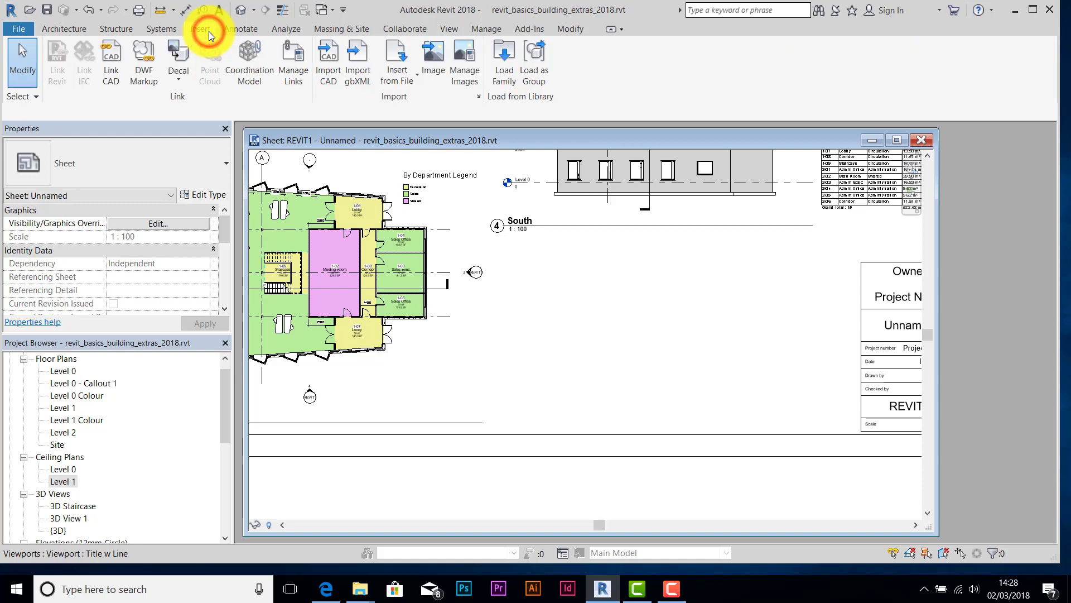
left_click(431, 59)
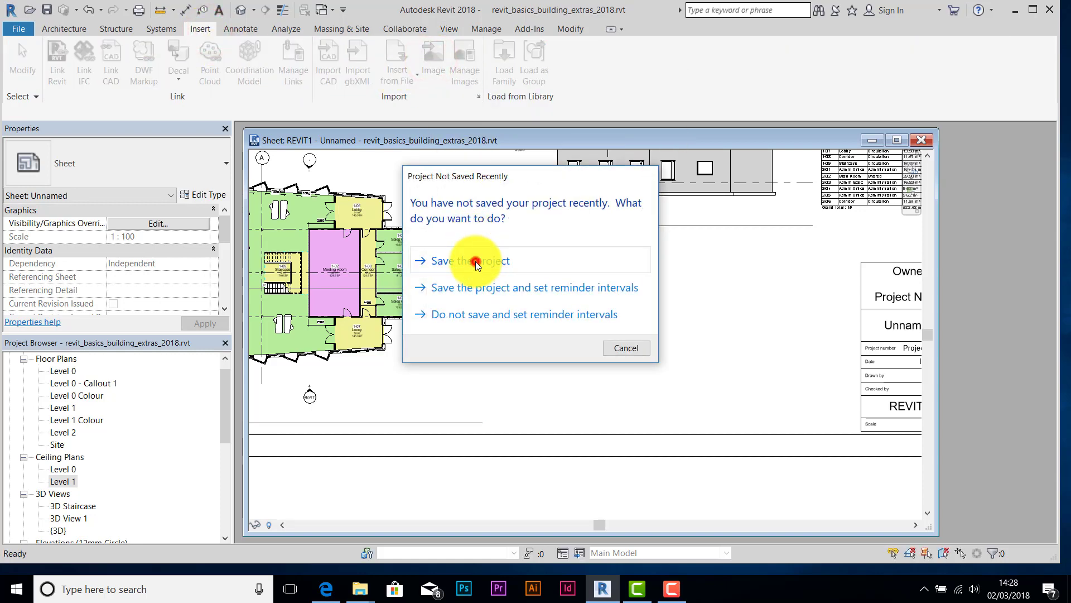
left_click(474, 261)
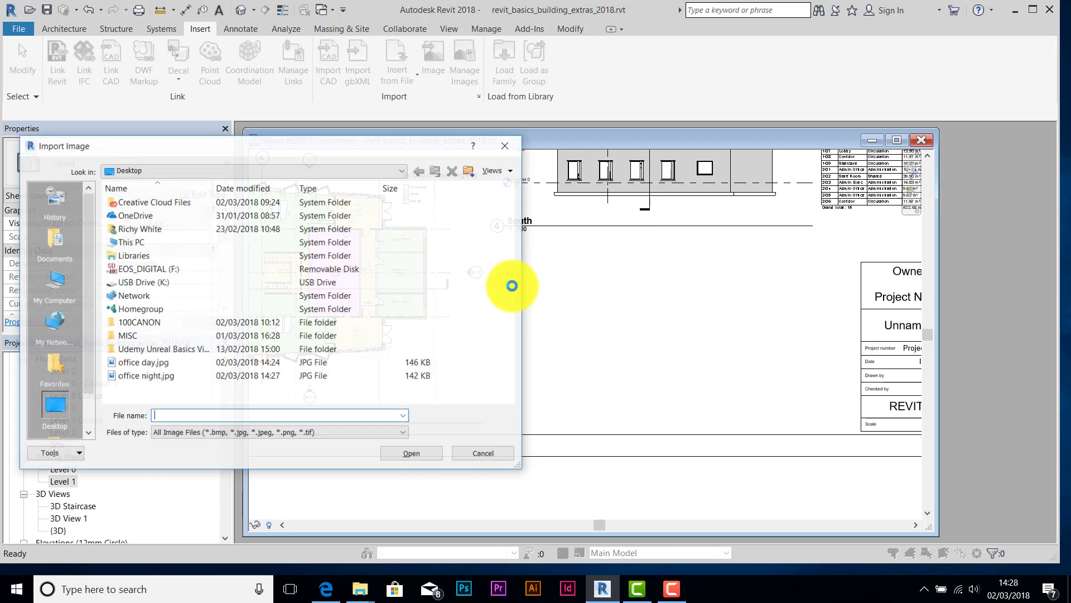
left_click(132, 360)
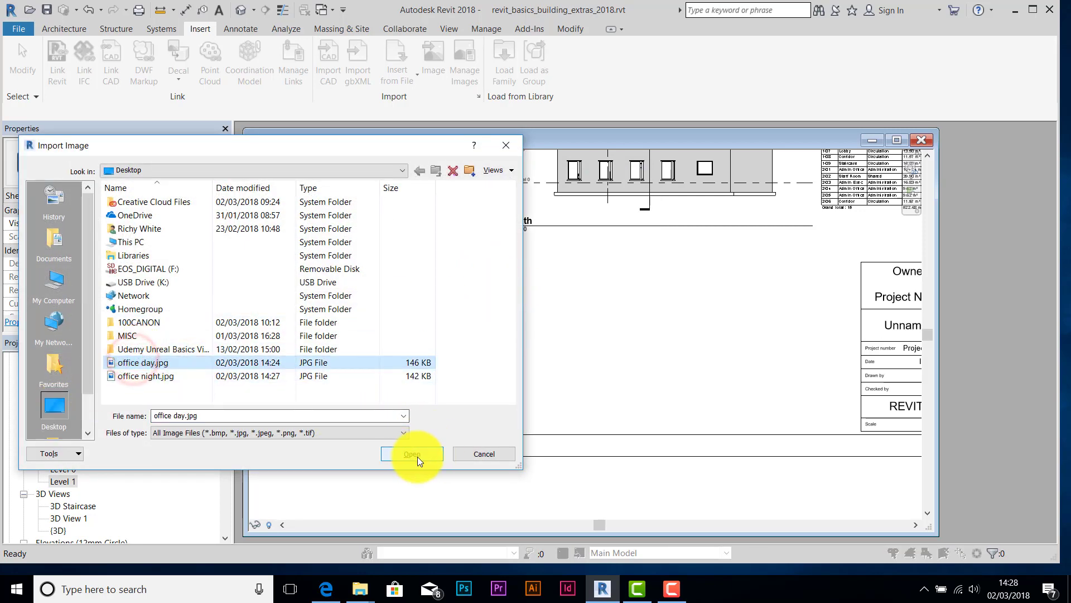
left_click(147, 375)
left_click(145, 363)
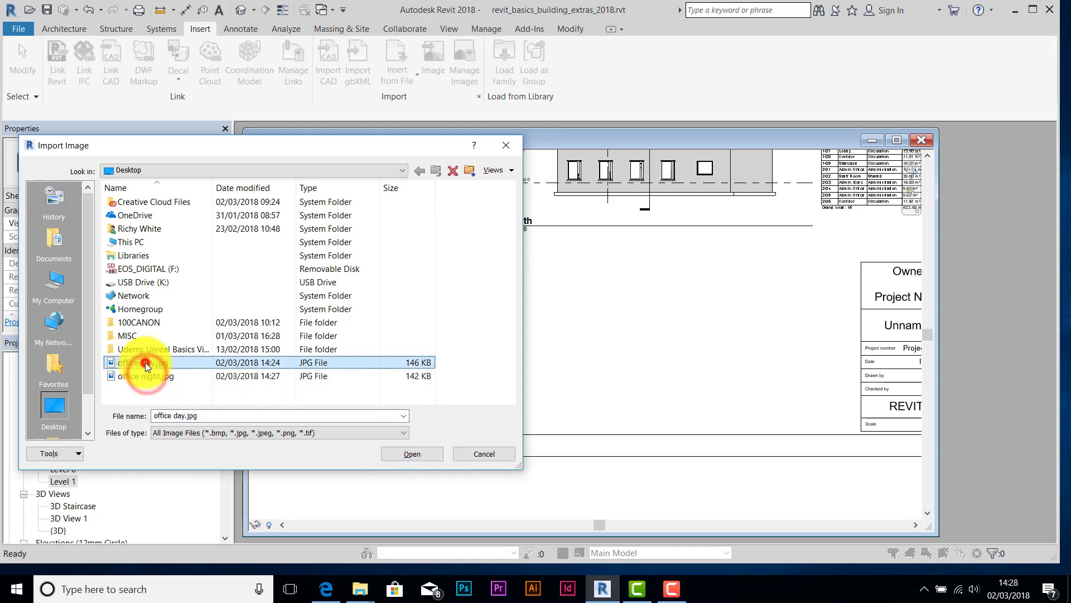
left_click(404, 452)
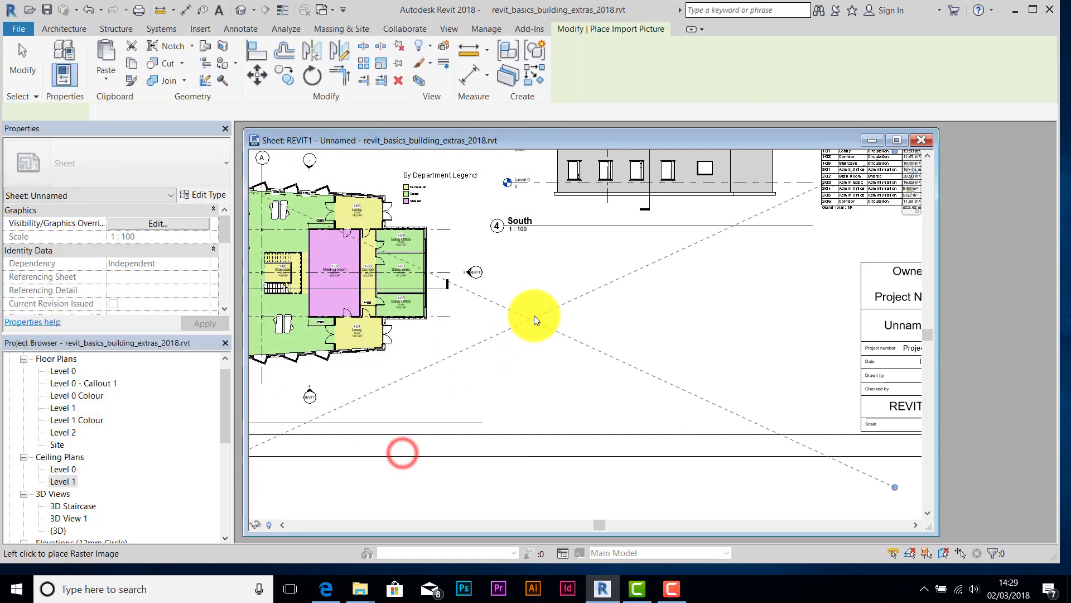
scroll(565, 334, "down", 3)
scroll(564, 339, "down", 2)
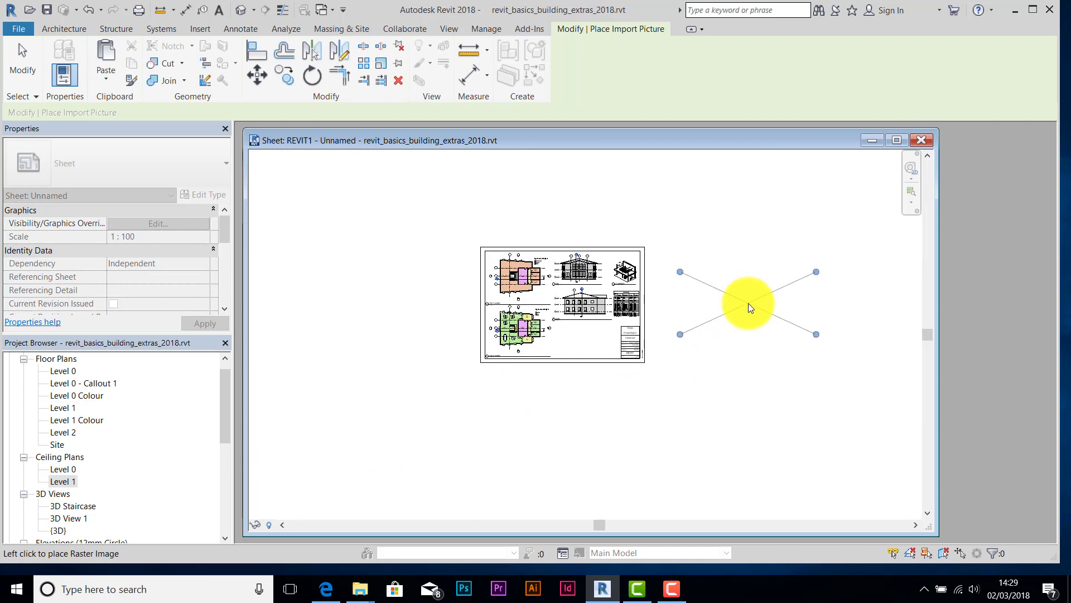
left_click(748, 303)
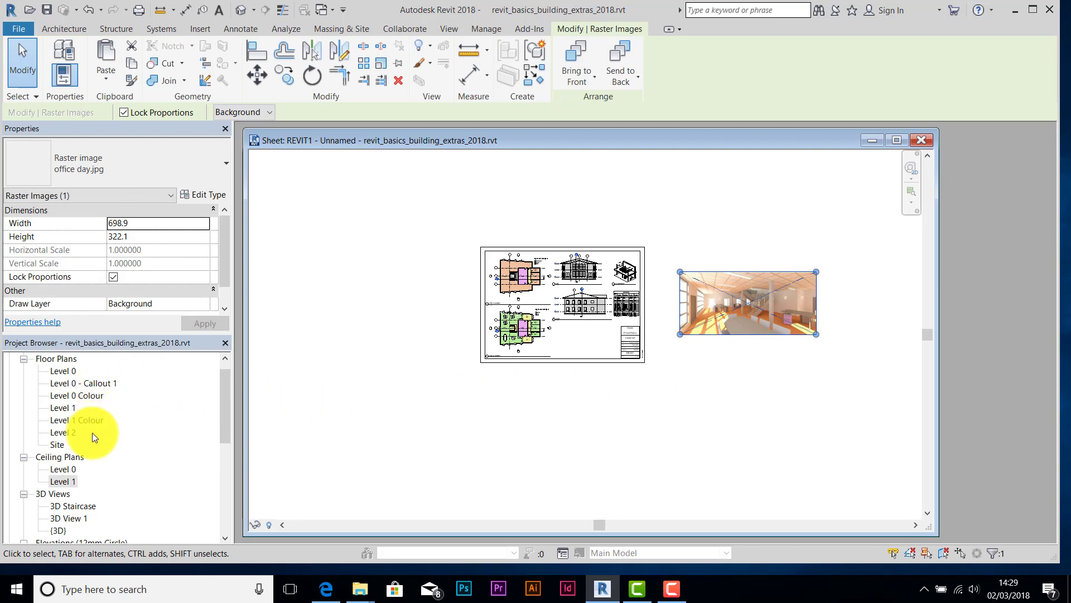
left_click(199, 29)
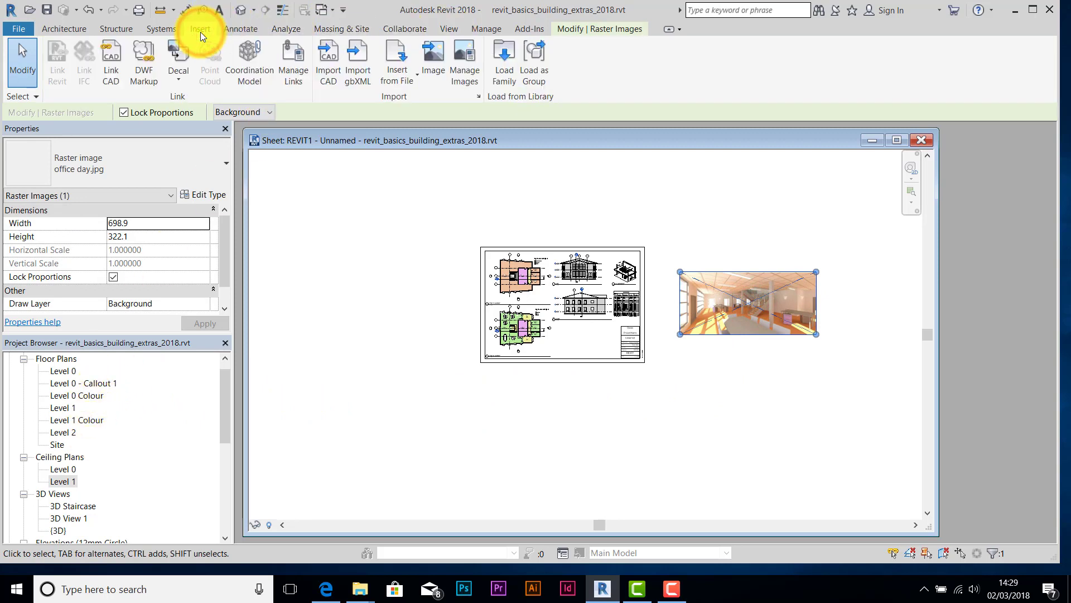
- Insert office night.jpg and position it directly below the day image
left_click(433, 60)
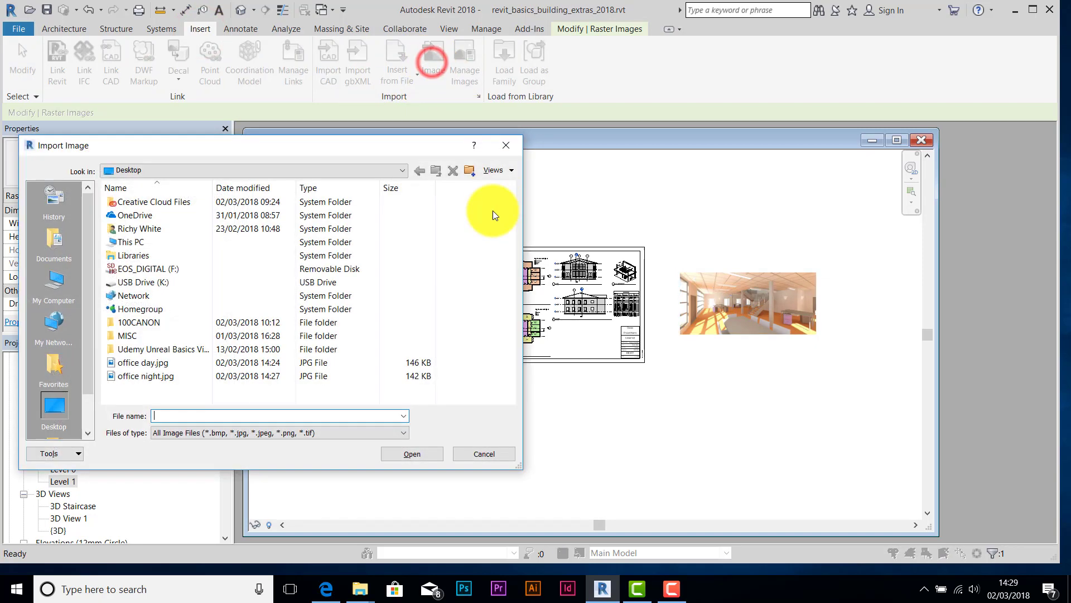
left_click(134, 377)
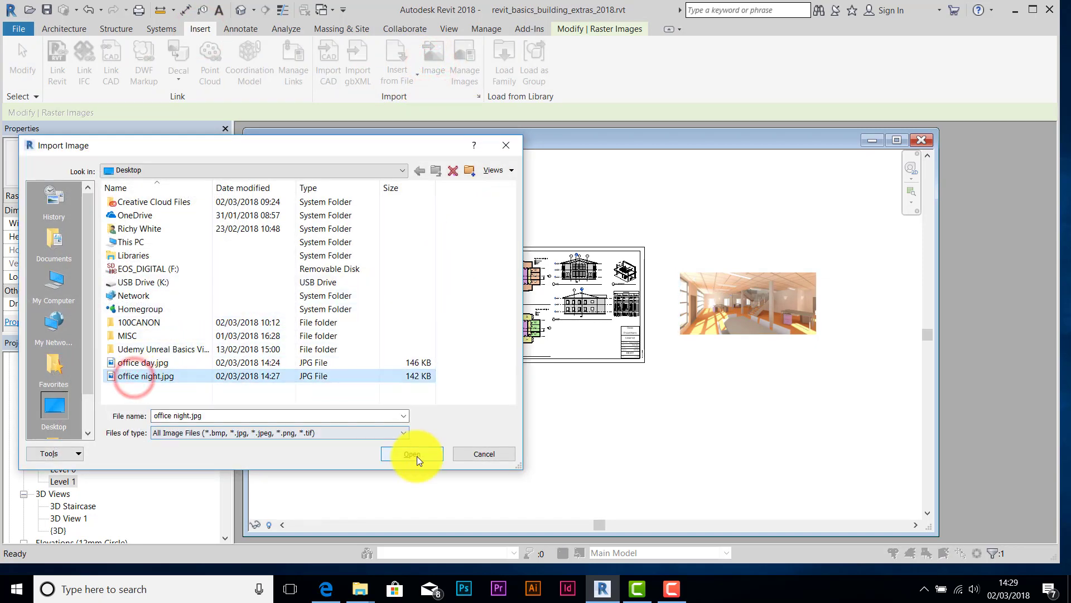
left_click(416, 455)
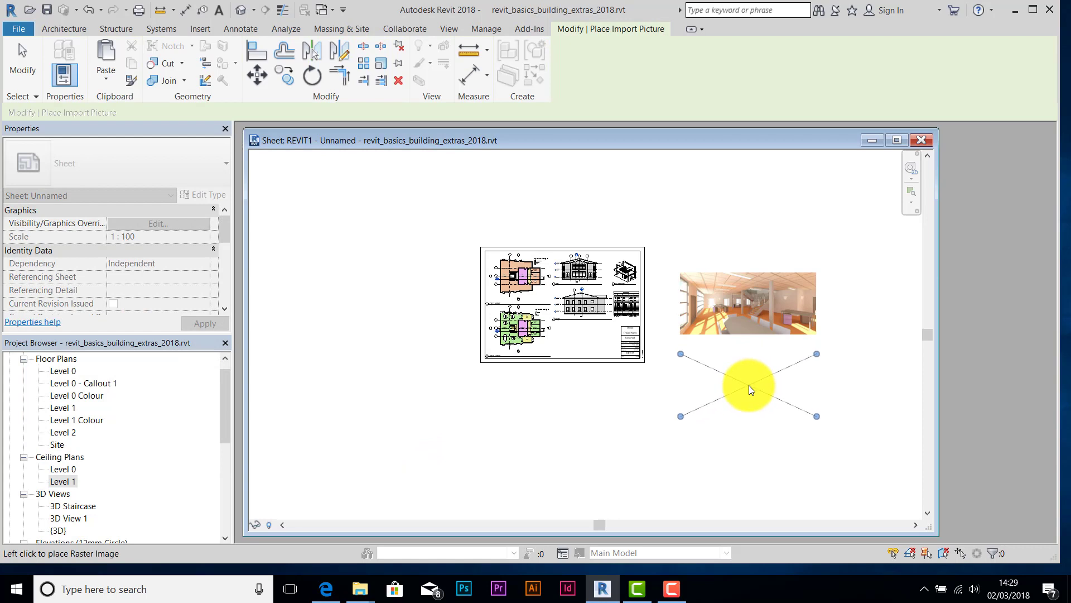
left_click(749, 385)
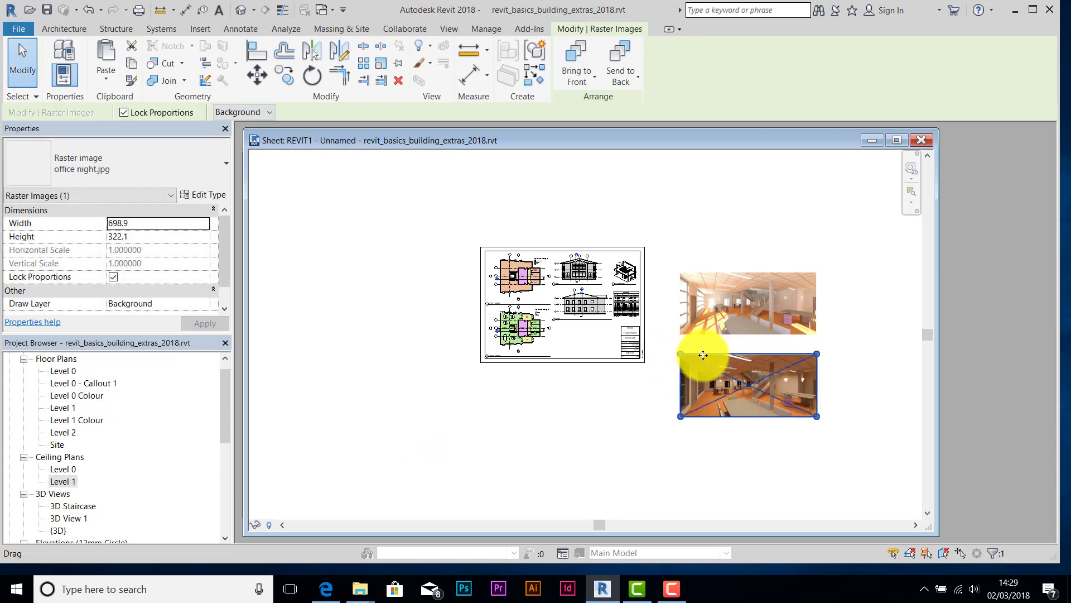
left_click_drag(707, 367, 713, 289)
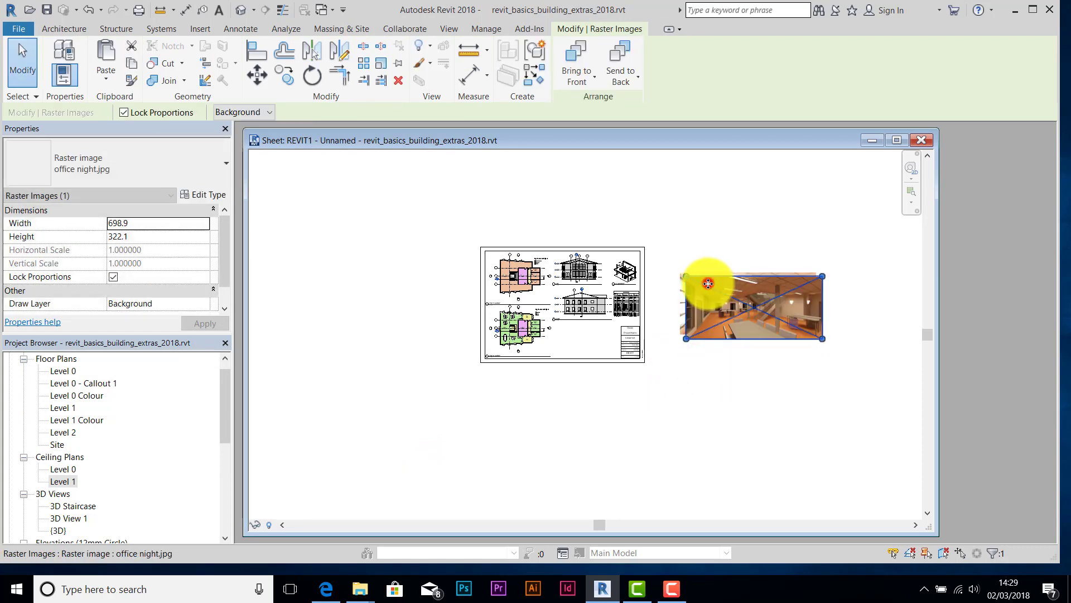
left_click_drag(716, 329, 707, 396)
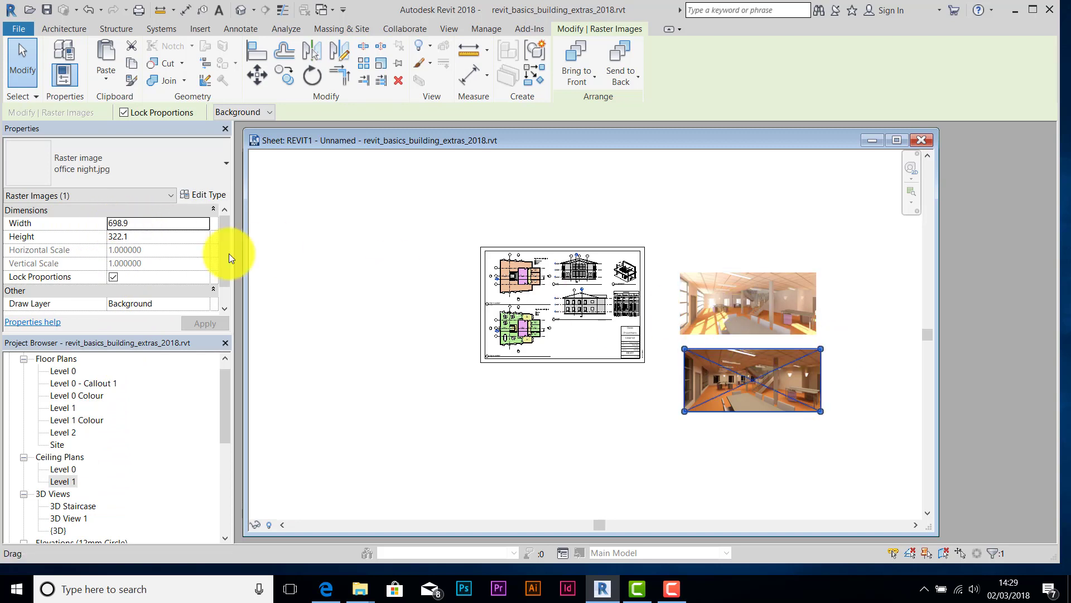
left_click(136, 222)
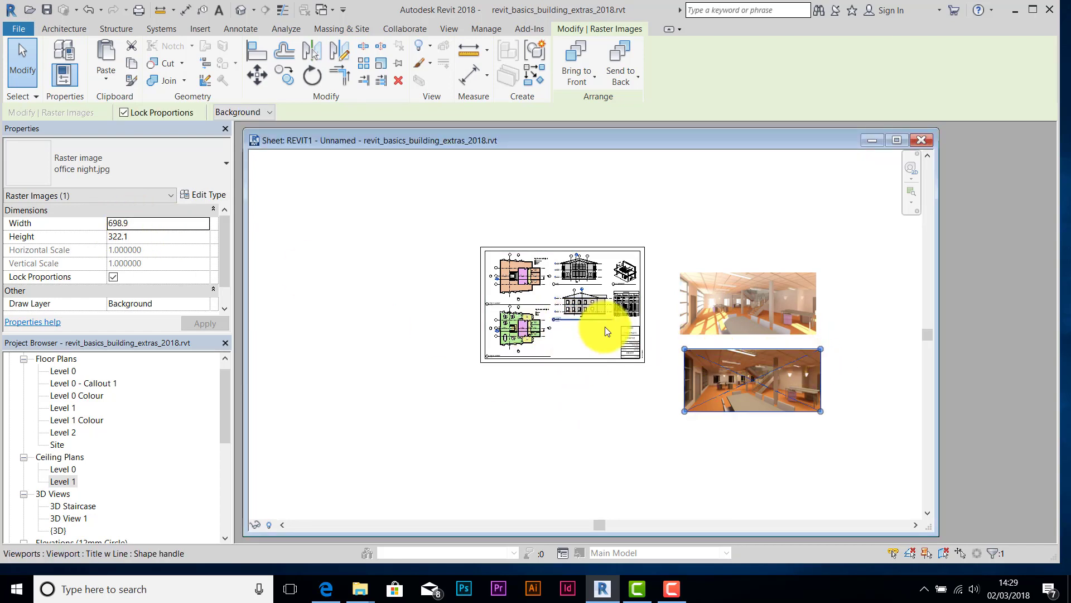
- Resize the night and day images to a width of 150
left_click(136, 223)
type("1")
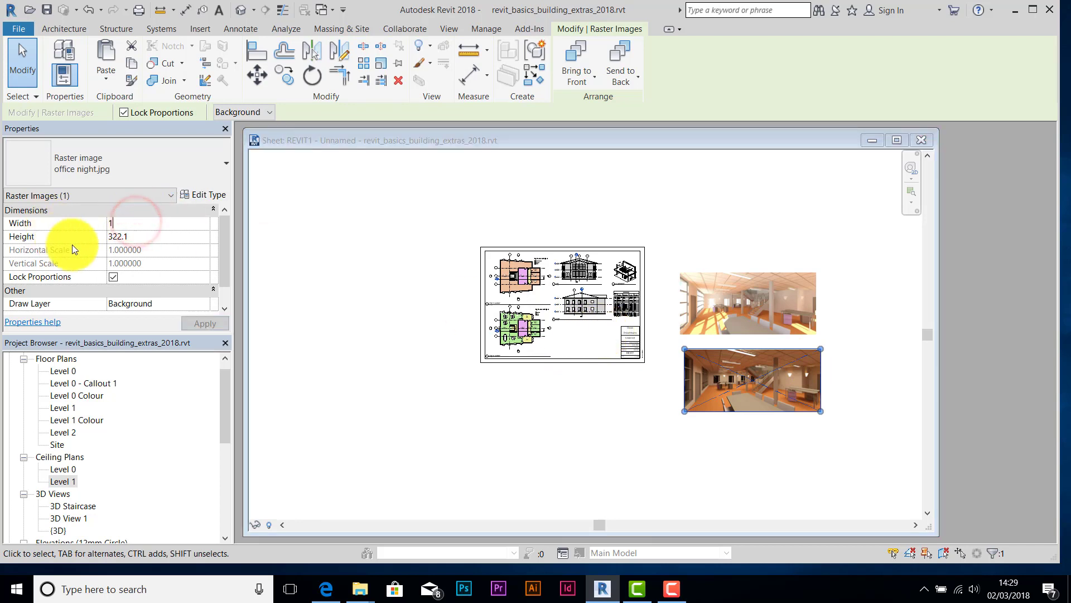
type("50")
key("Tab")
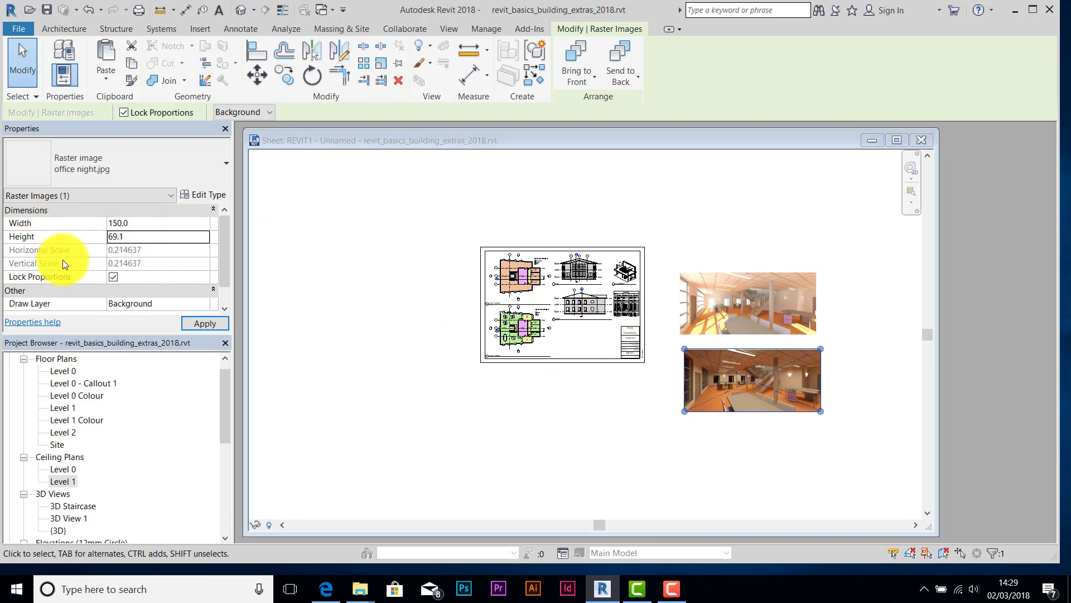
left_click(191, 324)
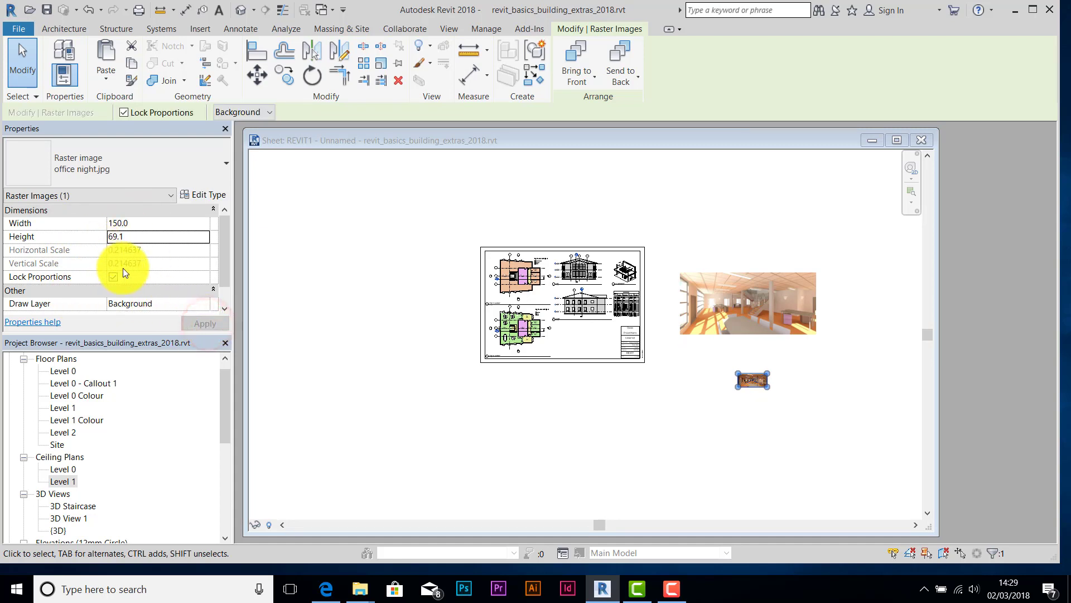
left_click(686, 301)
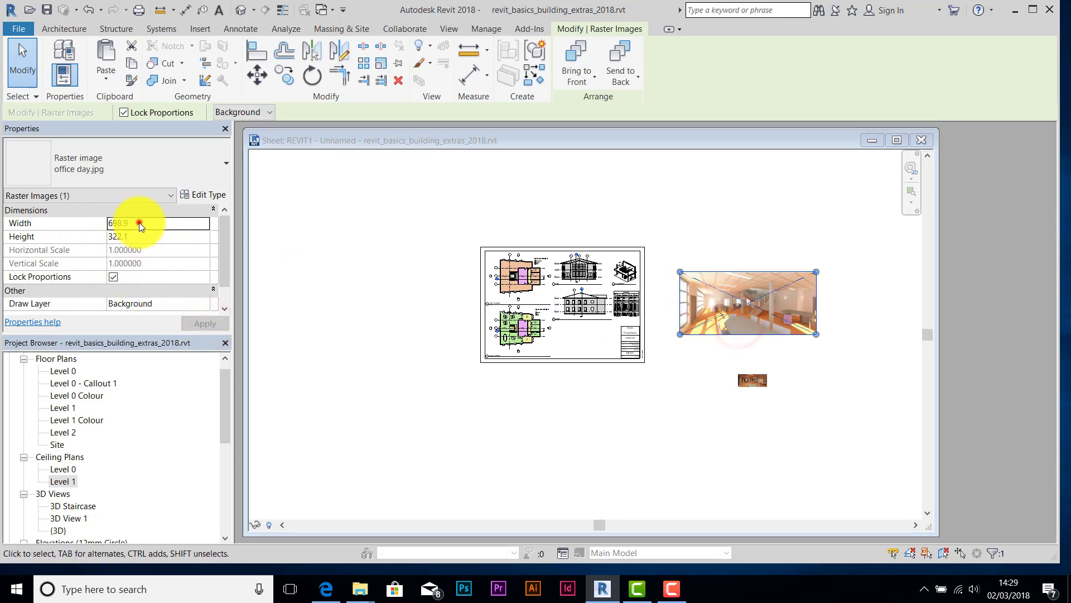
left_click(119, 224)
type("150")
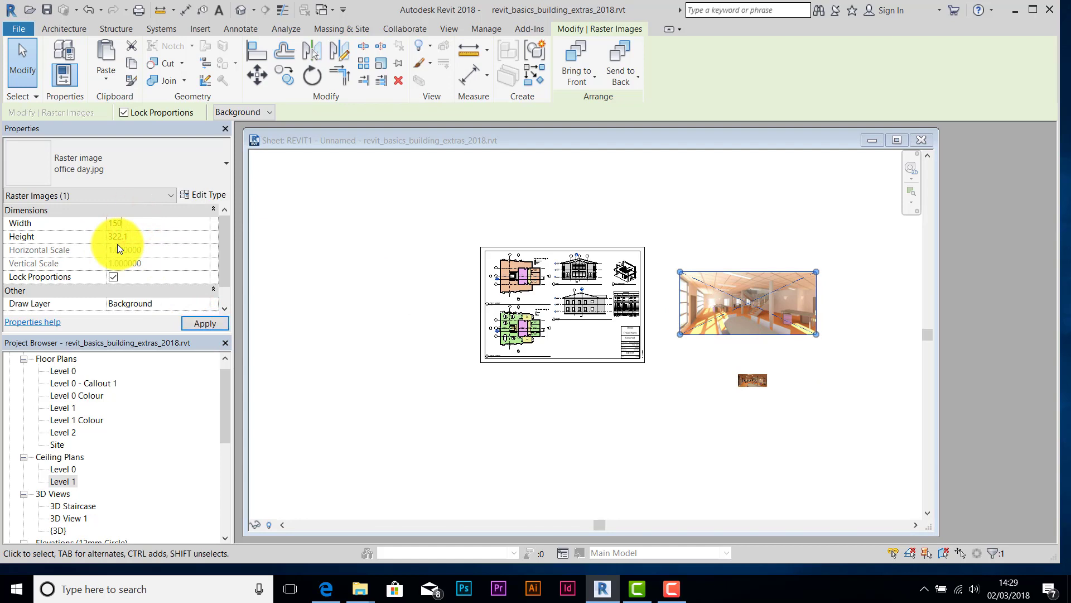
left_click(207, 324)
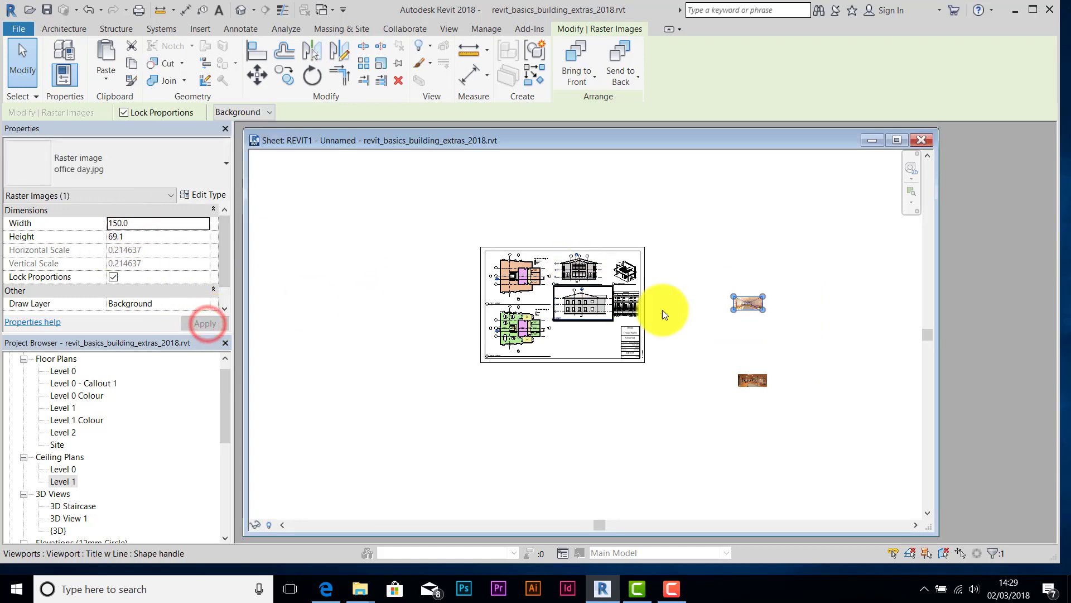
- Move both images onto the REVIT1 sheet below the South elevation
left_click_drag(747, 302, 573, 330)
left_click(757, 374)
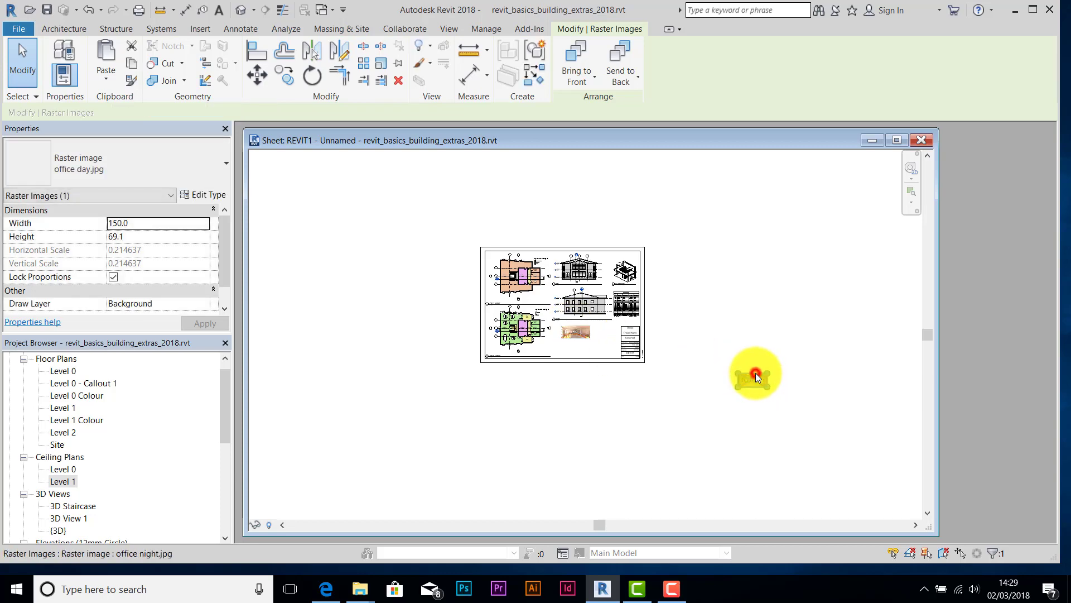
left_click_drag(755, 373, 599, 339)
scroll(599, 339, "up", 6)
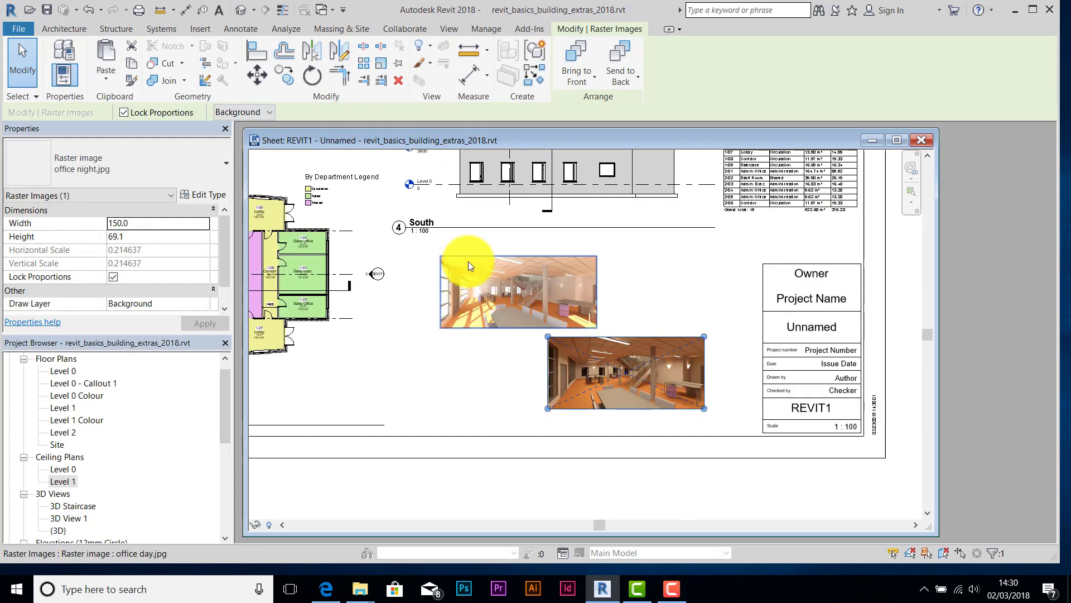
left_click_drag(484, 256, 457, 243)
- Resize both images to a width of 175 (175.0 by 80.7)
left_click(600, 336)
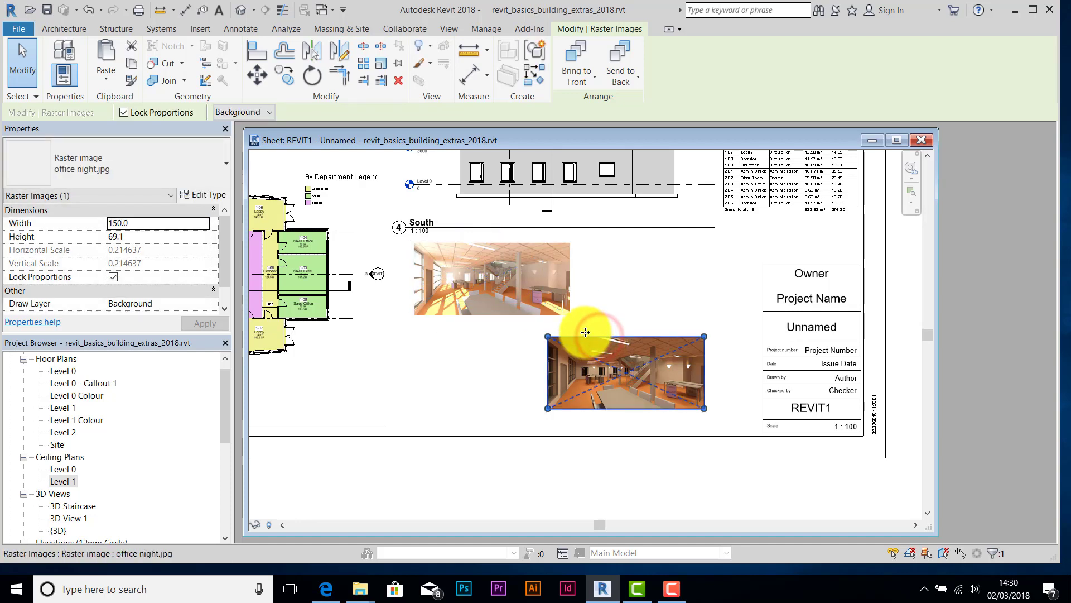
left_click_drag(152, 224, 114, 224)
type("75.0")
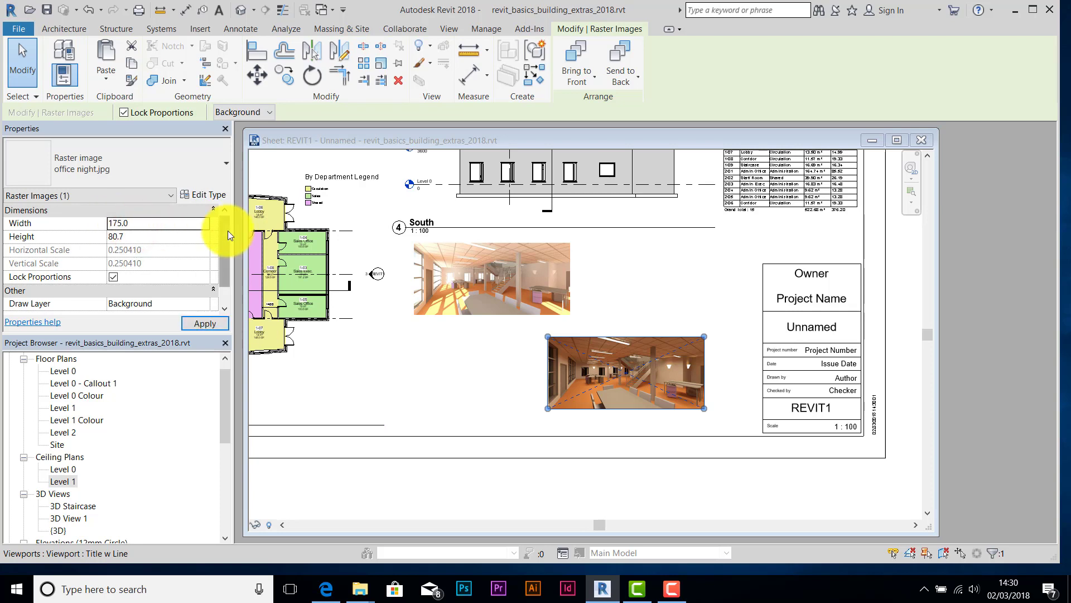
left_click(480, 283)
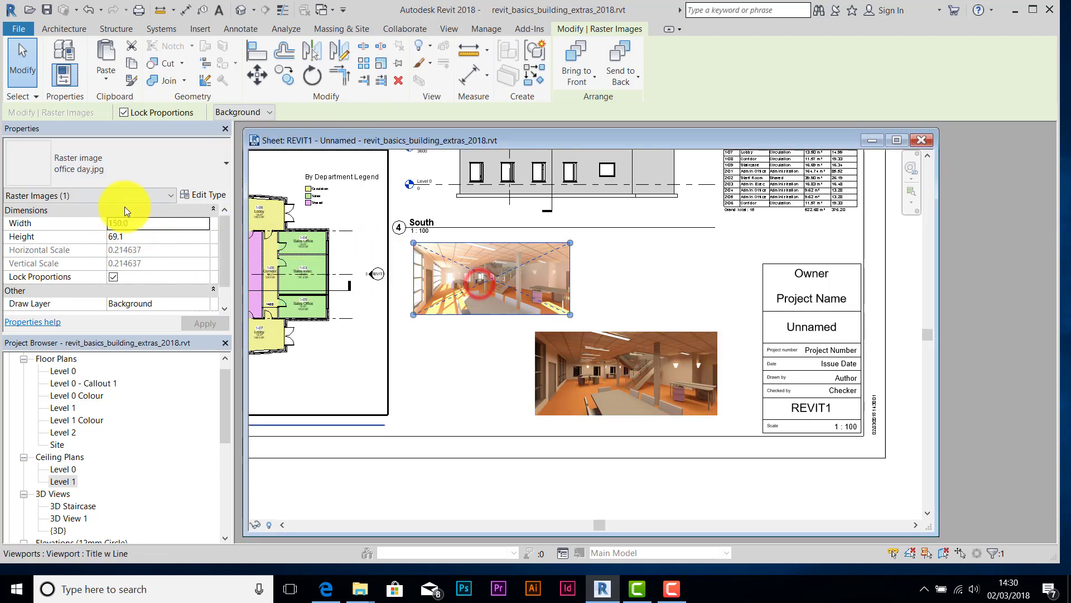
left_click(134, 223)
key("BackSpace")
key("BackSpace")
key("BackSpace")
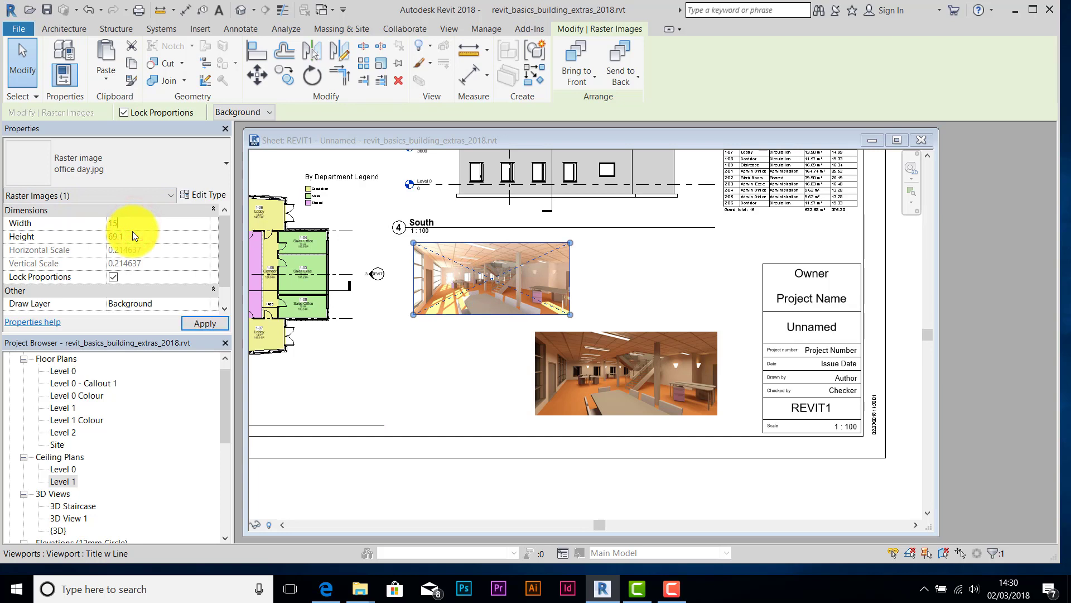
type("75.0")
key("Return")
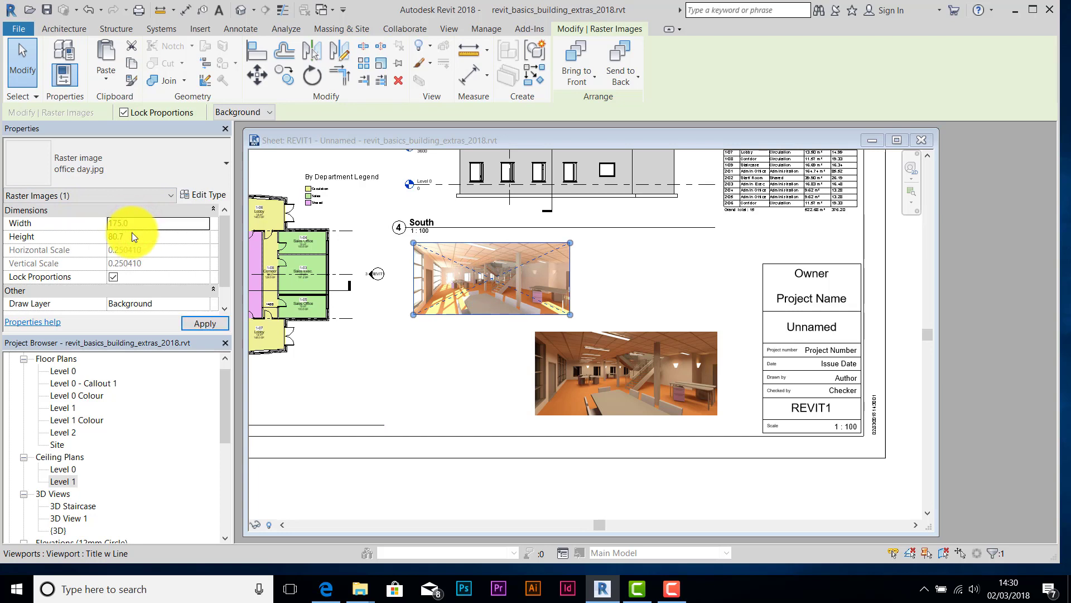
left_click(205, 323)
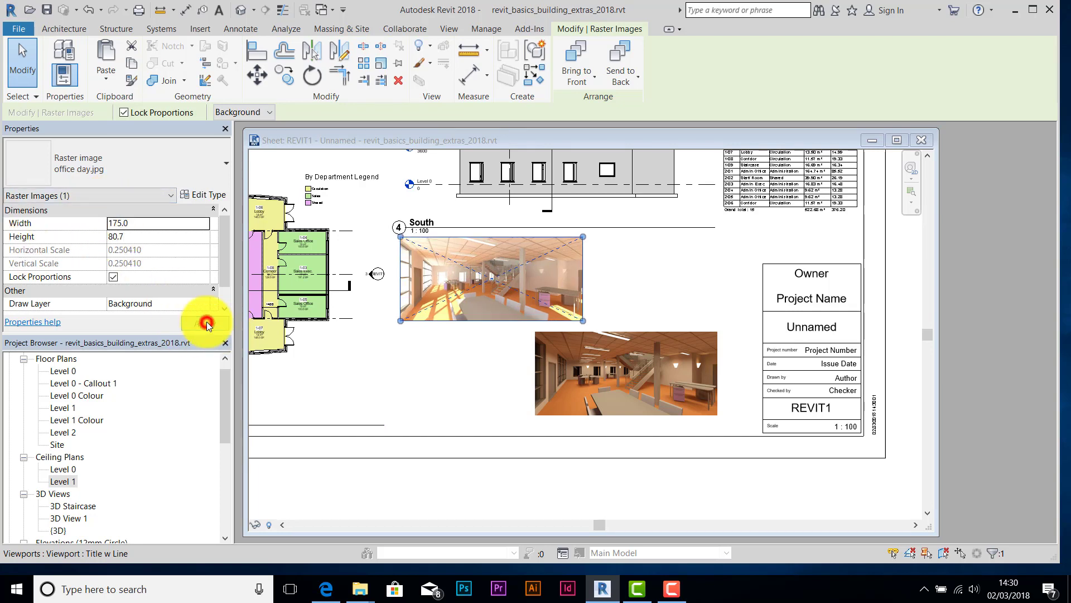
- Fine-tune the image positions, keeping the night image below the day image
left_click_drag(463, 242, 451, 303)
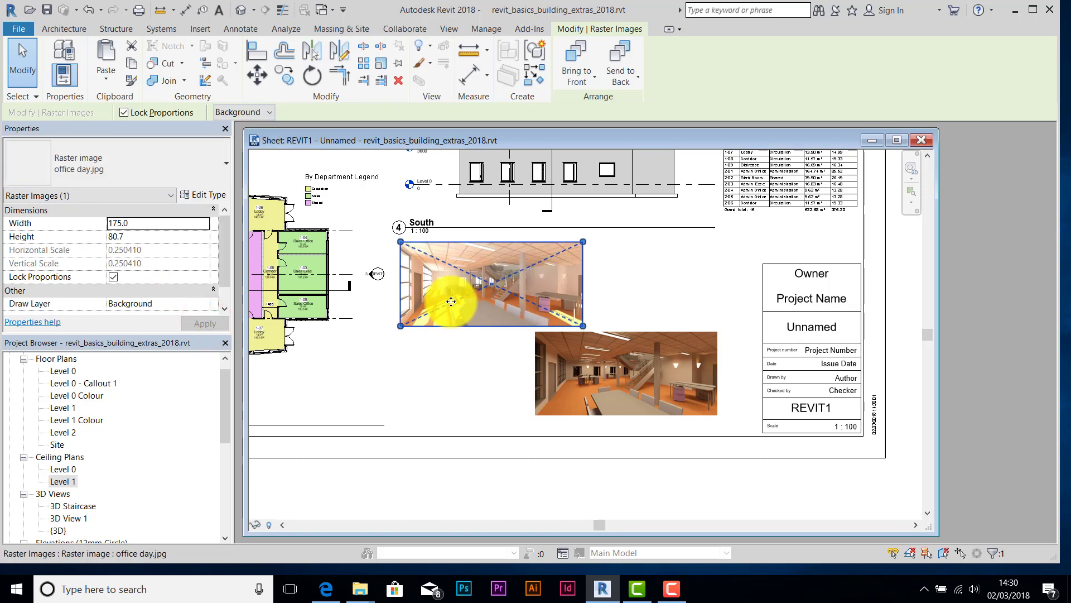
left_click(635, 334)
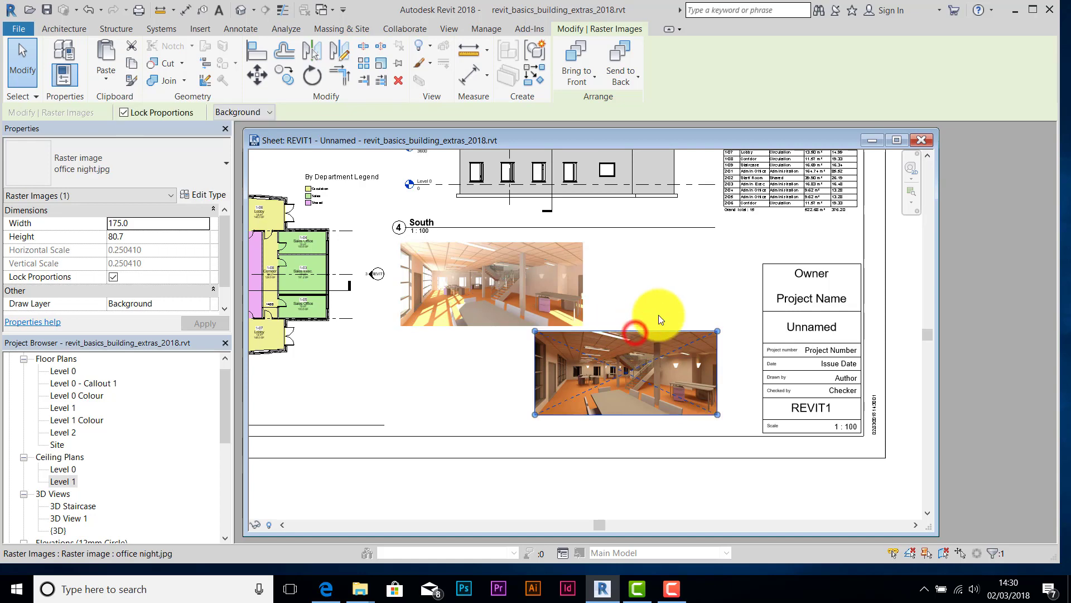
key("Right")
key("Right")
key("Right")
key("Right")
key("Right")
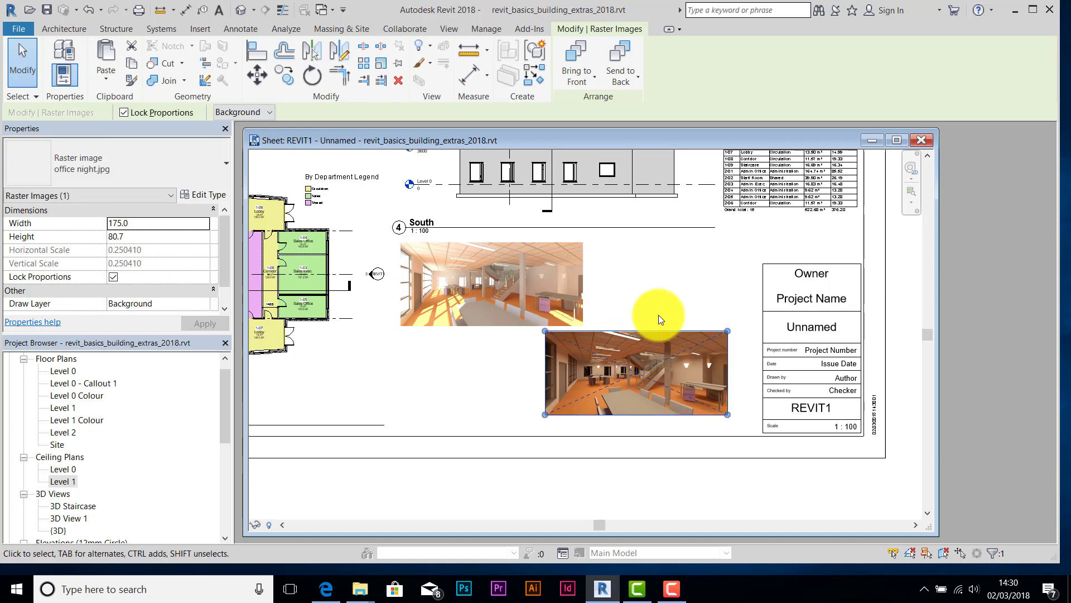
left_click(488, 372)
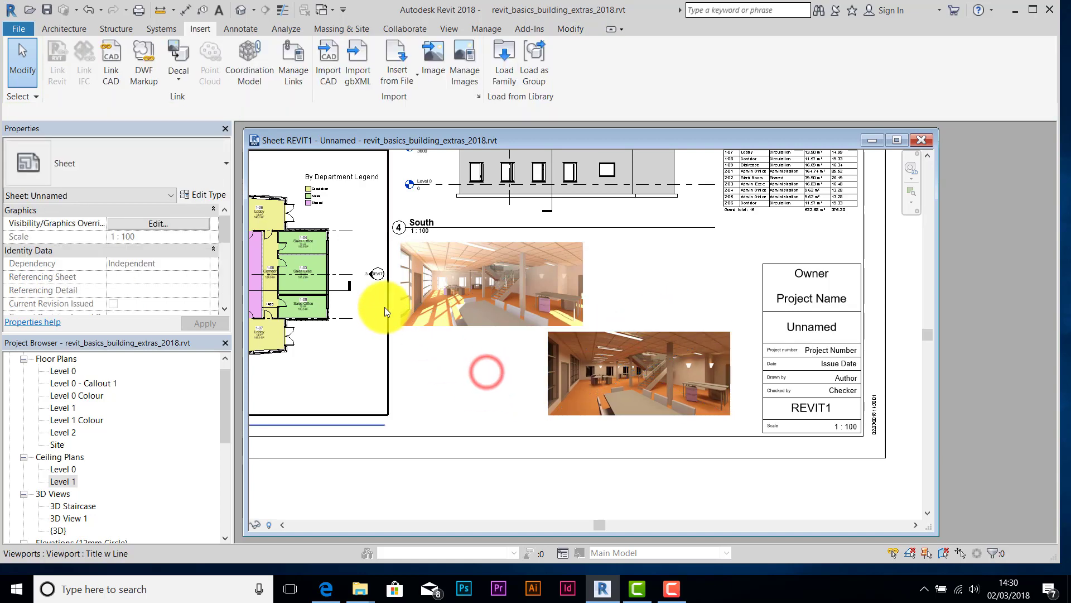
scroll(562, 364, "up", 1)
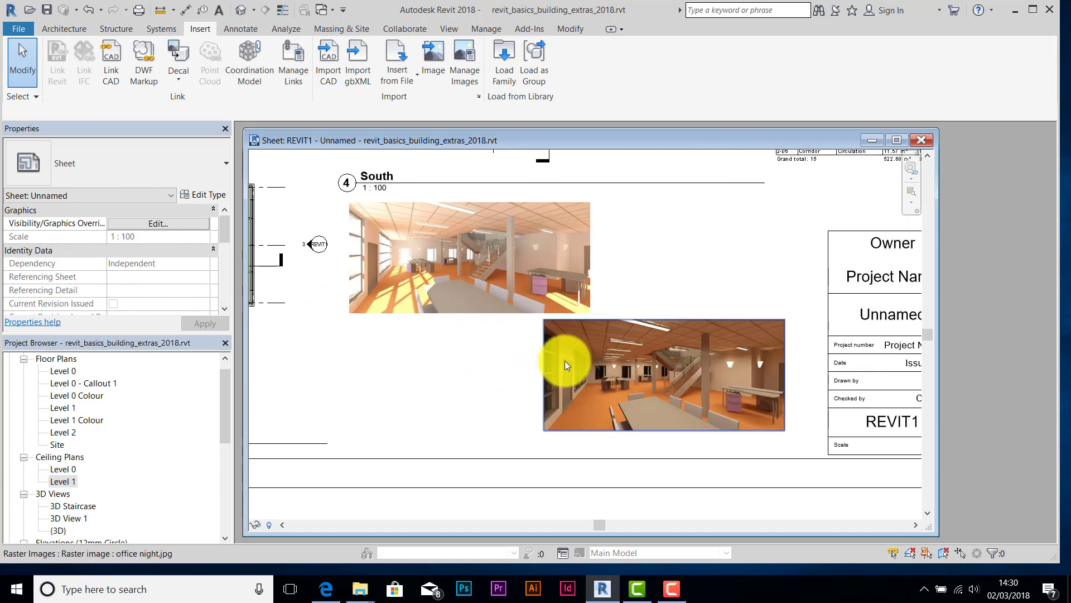
scroll(565, 361, "up", 2)
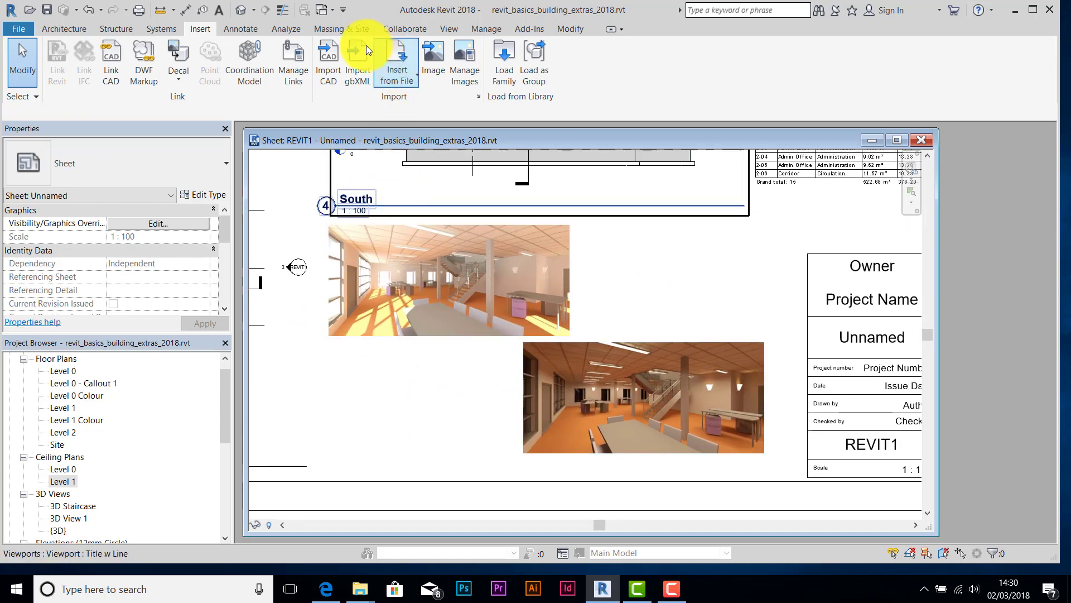
- Start a text note using the 7mm Arial text type
left_click(245, 31)
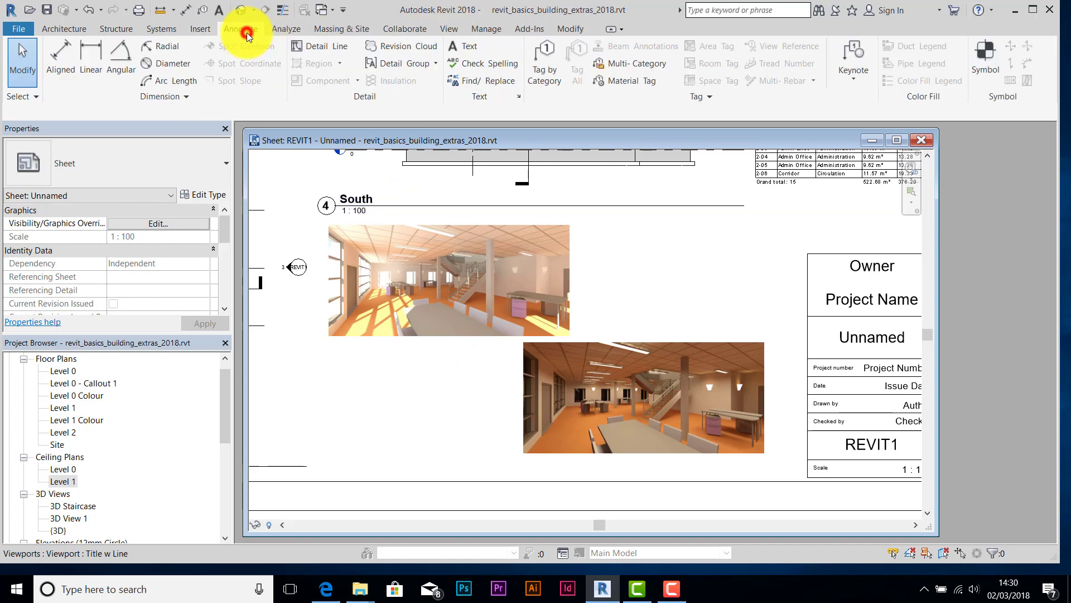
left_click(476, 47)
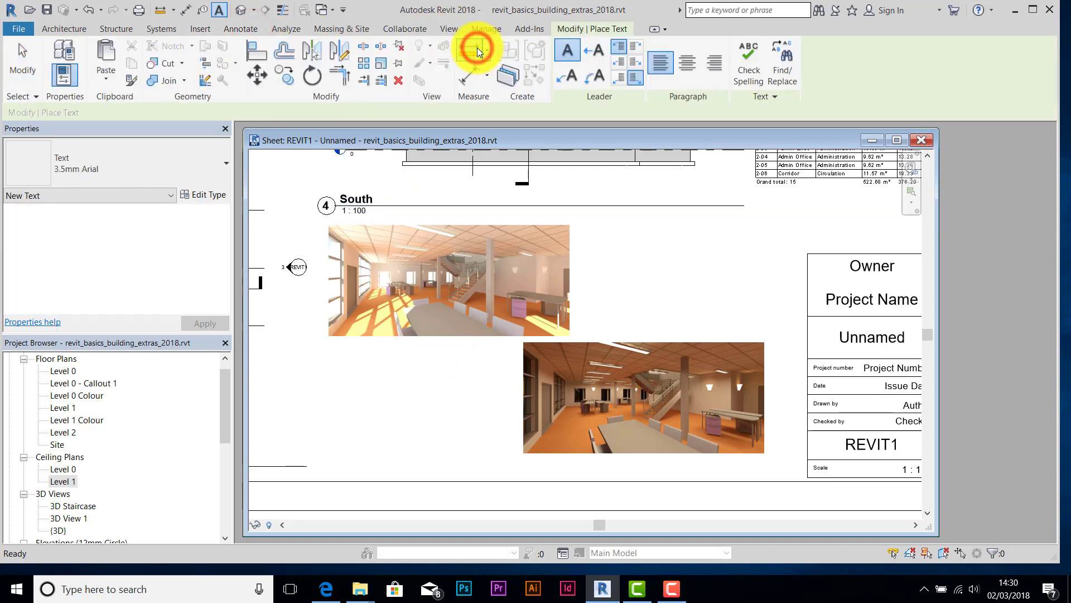
left_click(226, 167)
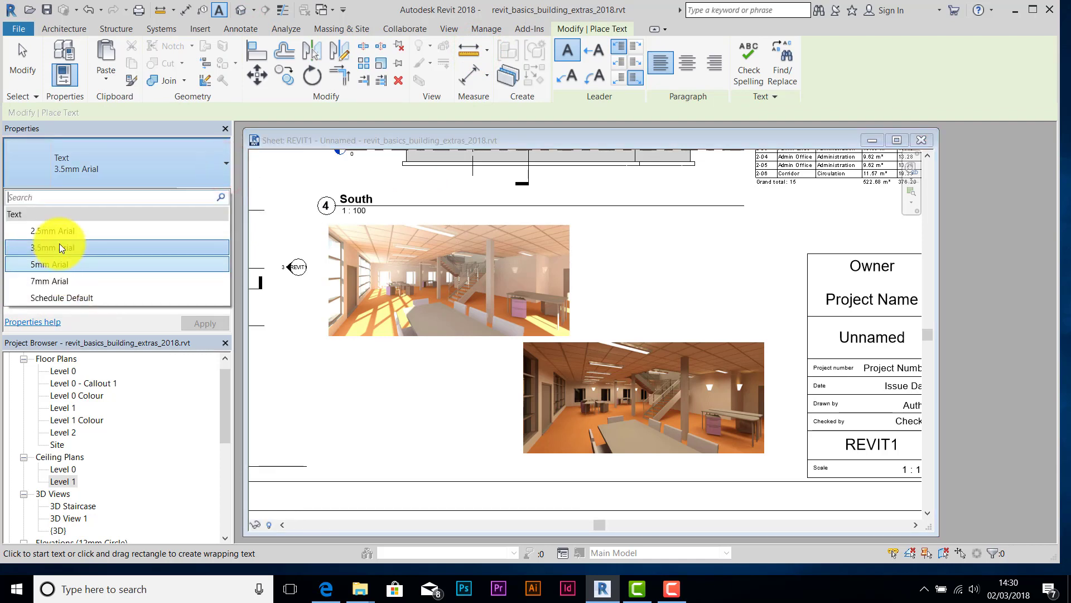
left_click(41, 280)
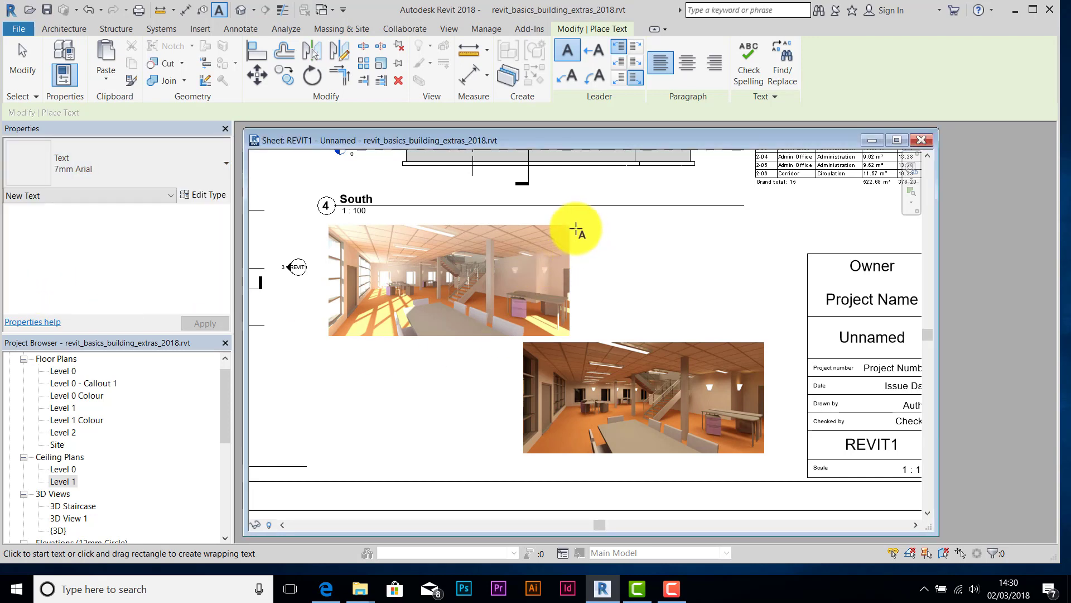
- Add 'Office View Day' right of the day render and 'Office View Night' left of the night render
left_click_drag(577, 228, 698, 279)
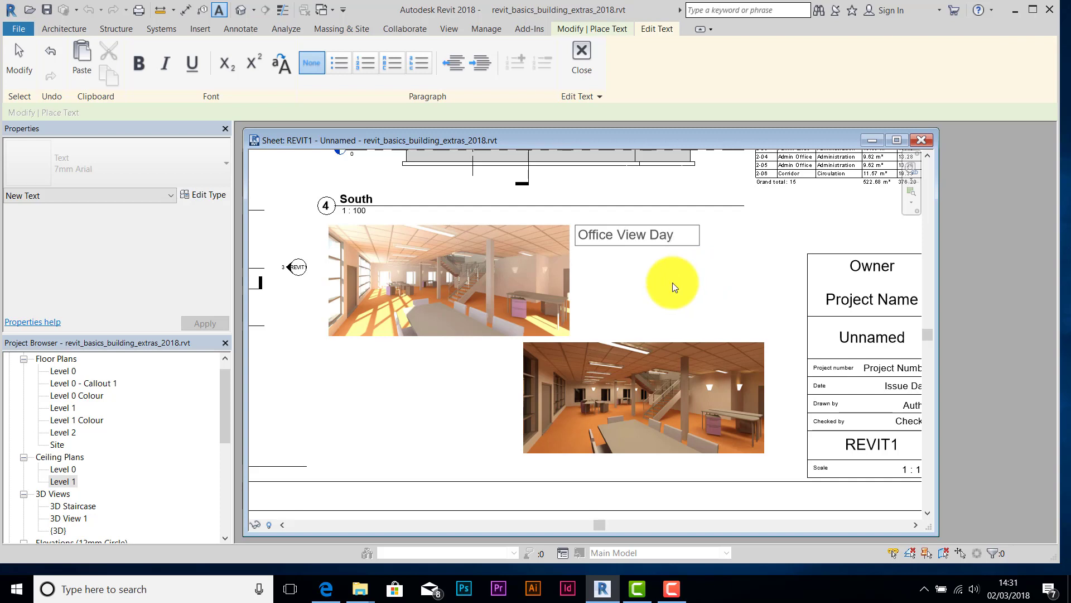
left_click(675, 287)
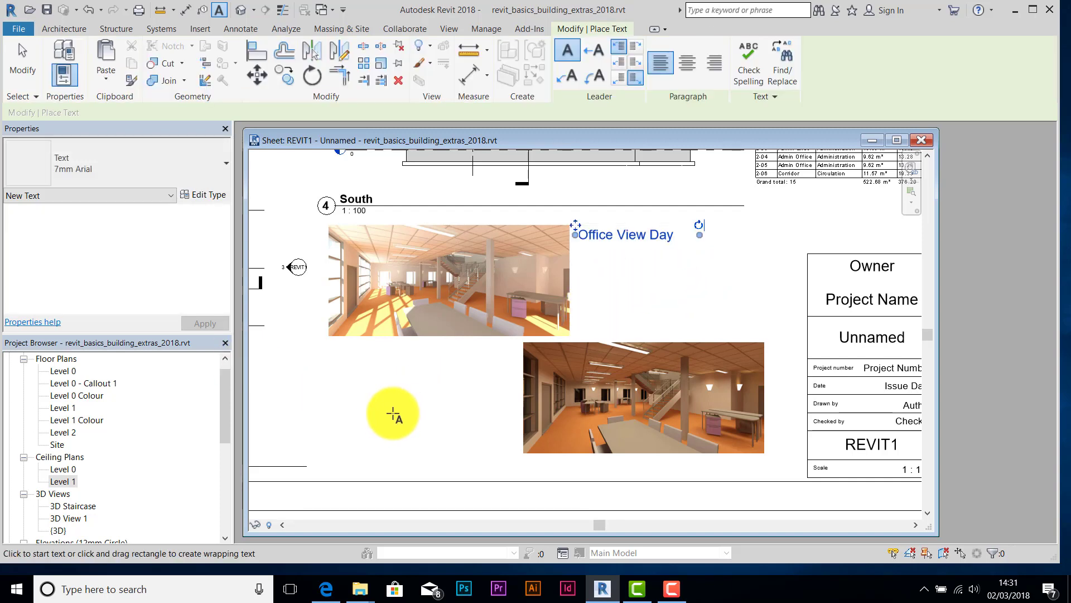
left_click_drag(387, 416, 513, 453)
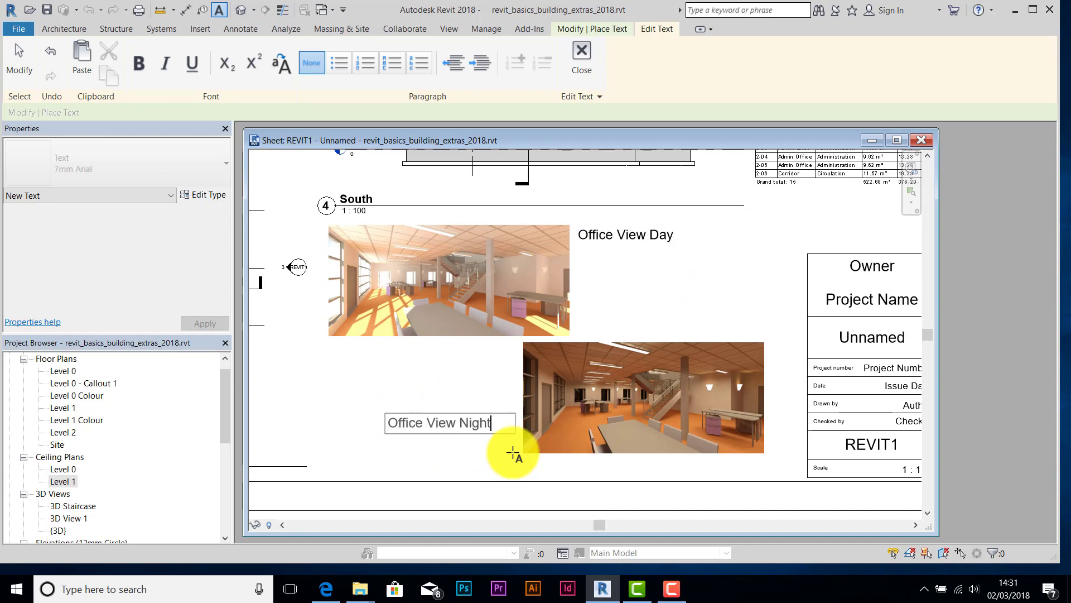
type("Office View Night")
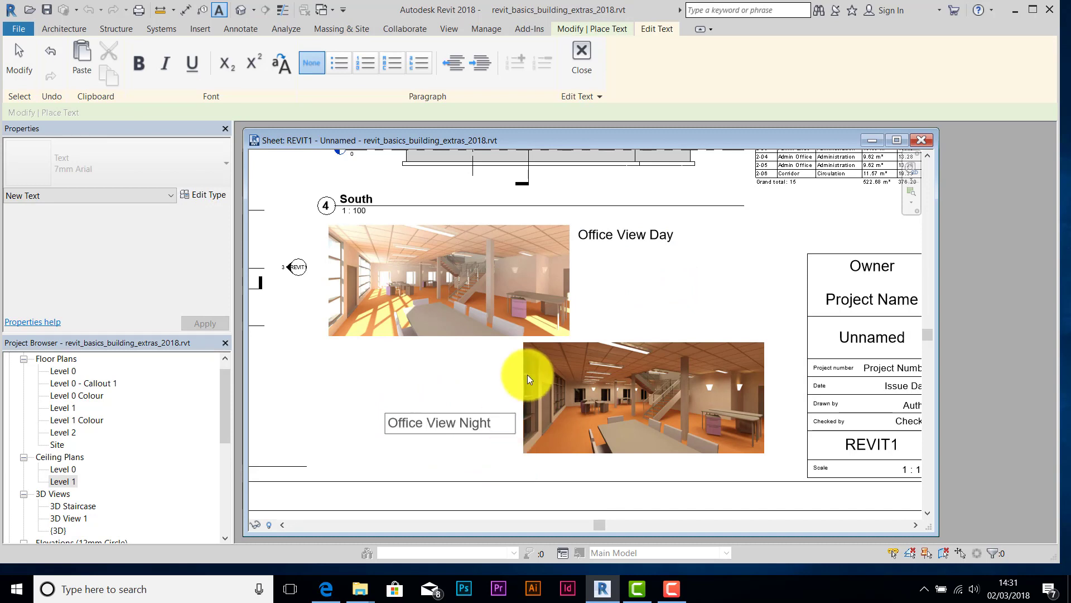
left_click(581, 67)
left_click(22, 64)
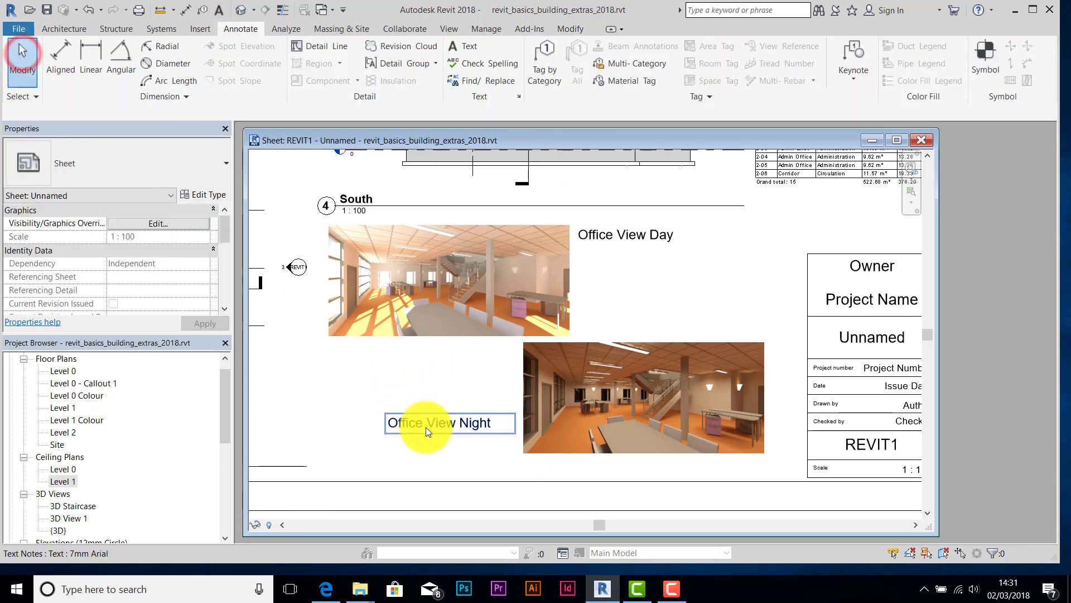
- Change both Office View notes to the 5mm Arial text type
left_click_drag(424, 435, 443, 450)
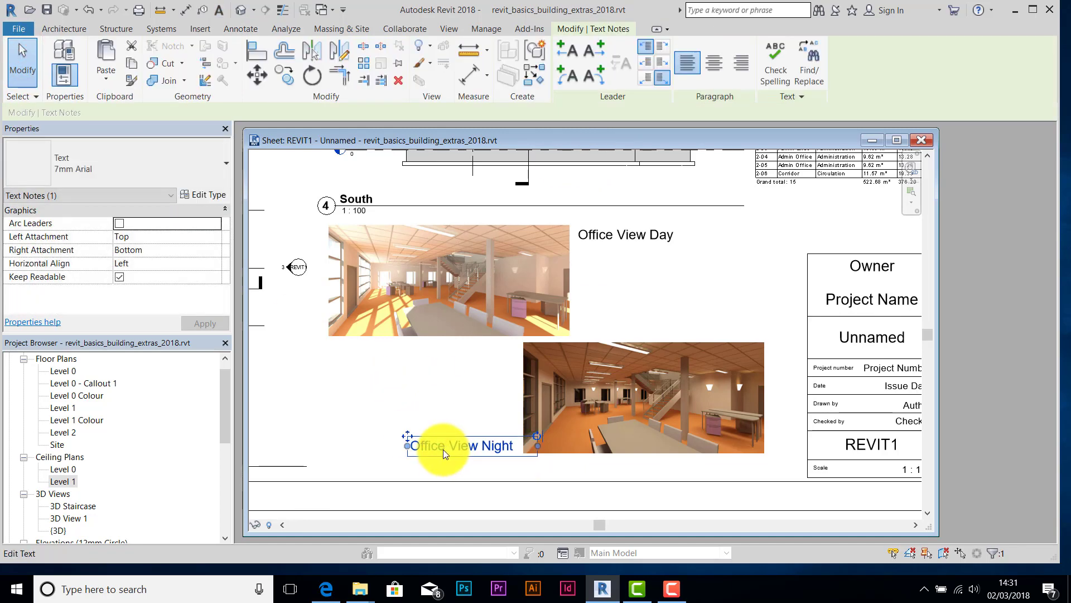
left_click(625, 240)
left_click(639, 294)
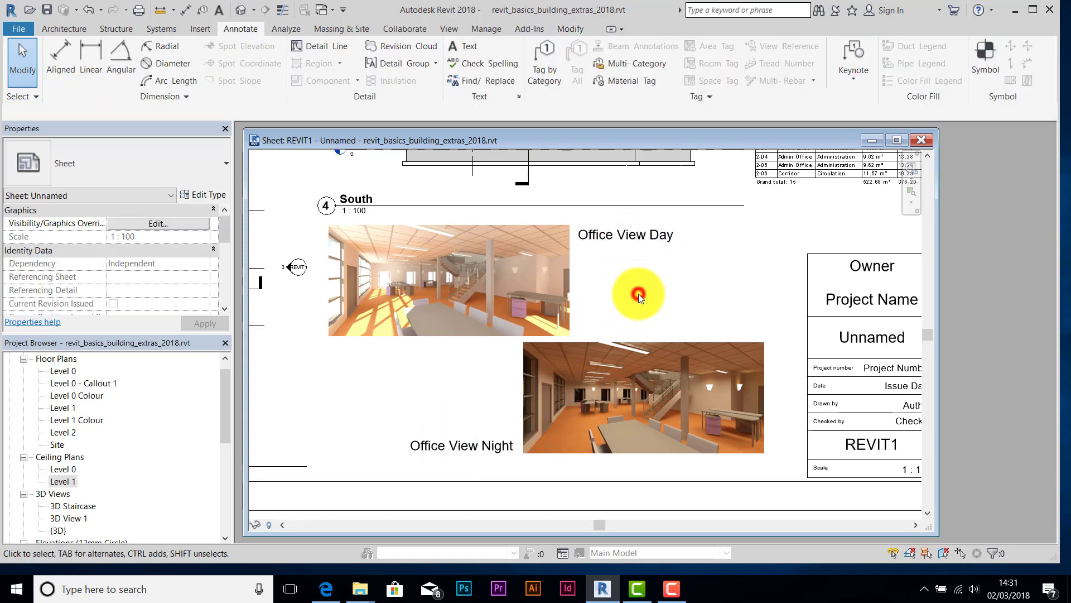
left_click(479, 447)
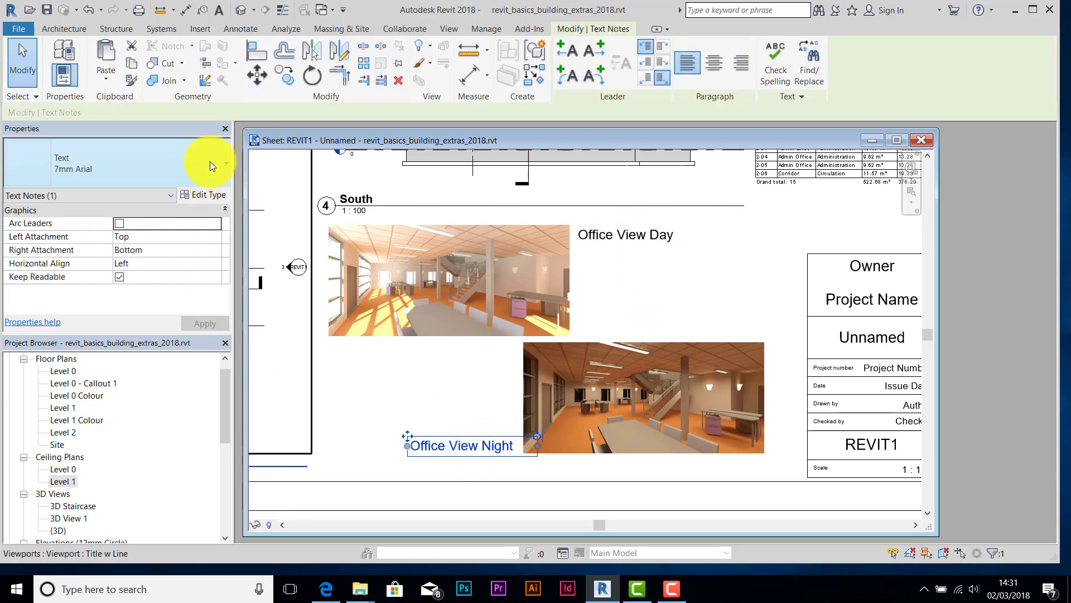
left_click(226, 163)
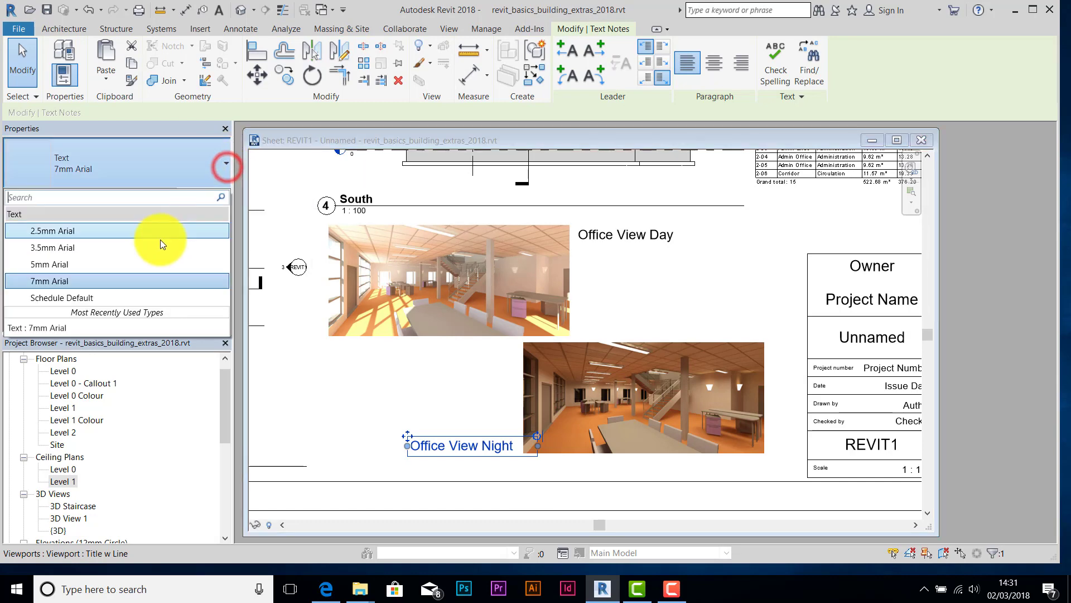
left_click(50, 267)
left_click(653, 234)
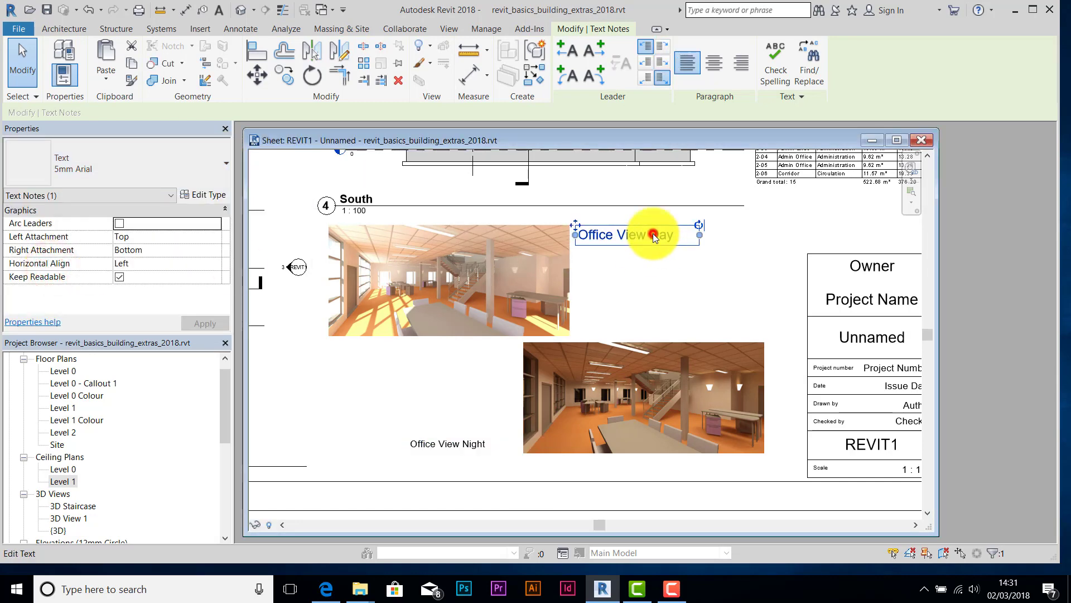
left_click(222, 166)
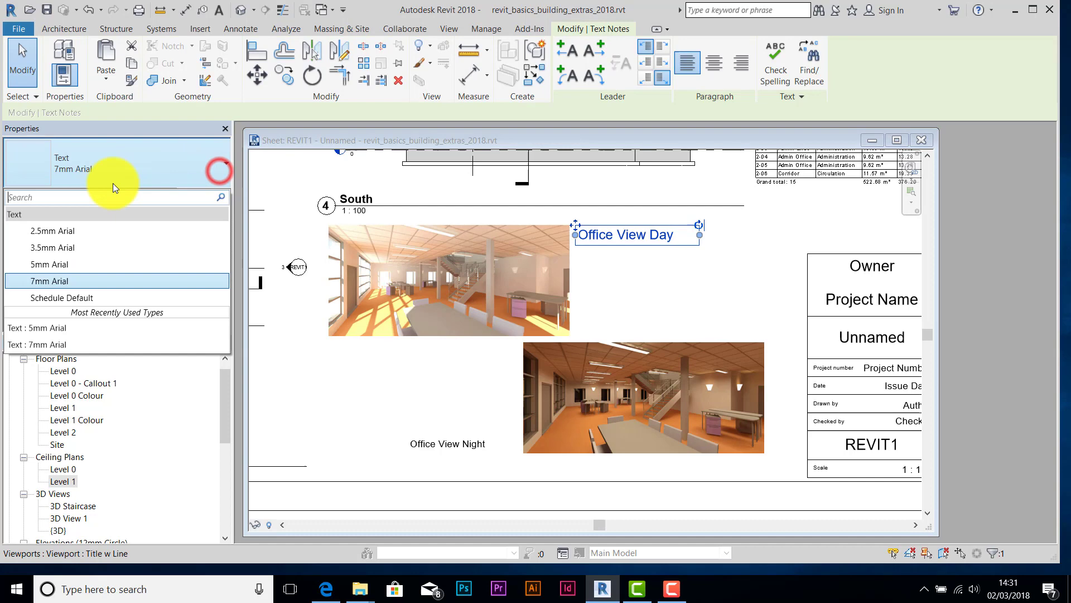
left_click(66, 264)
left_click(625, 279)
- Move the Office View Night label into place beside the night render
scroll(599, 250, "up", 2)
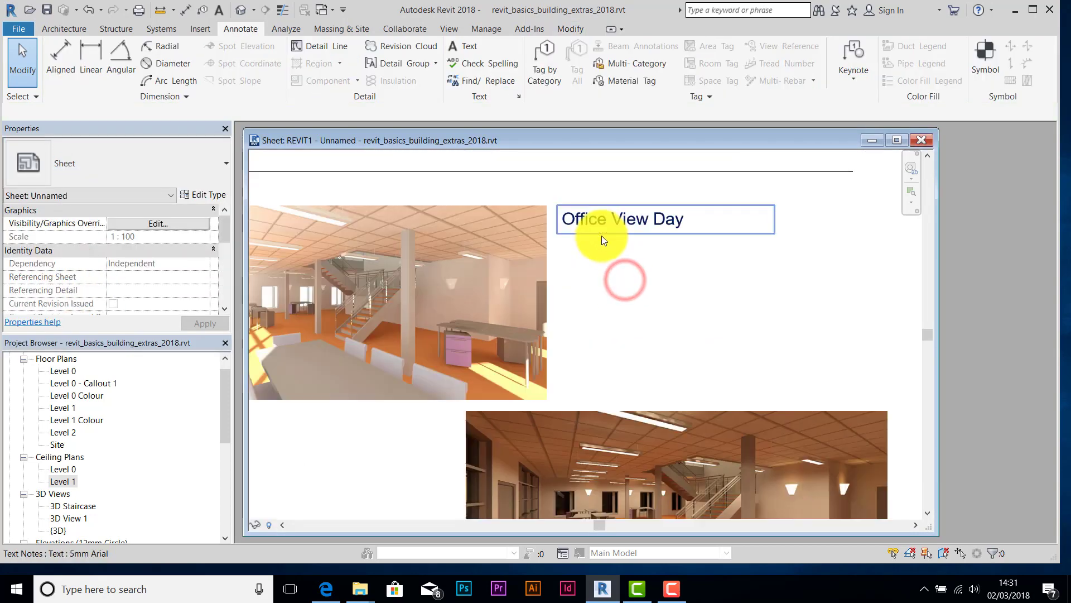
left_click(591, 221)
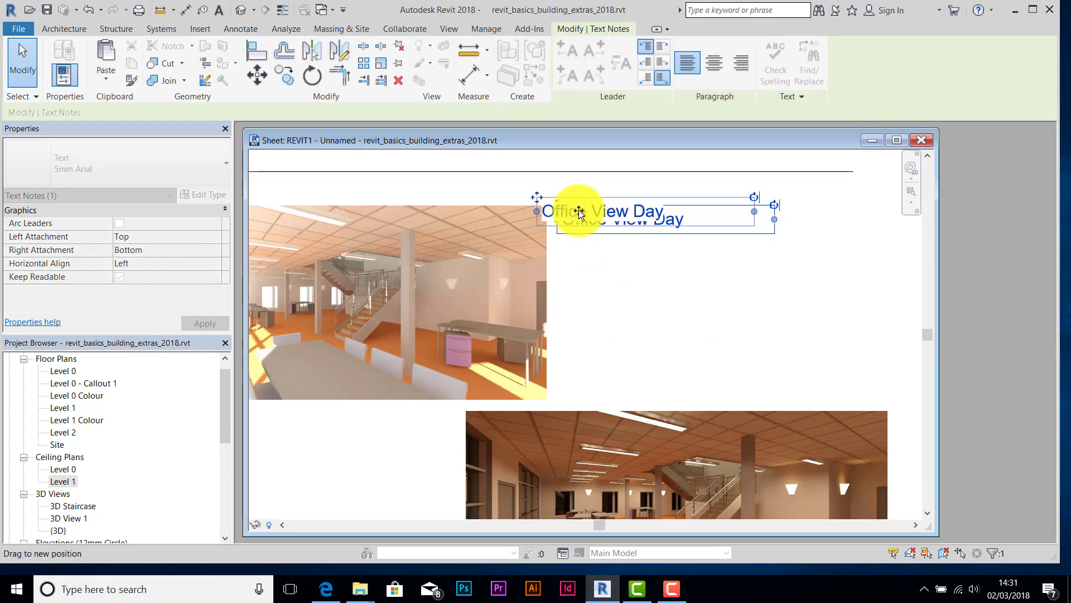
left_click(608, 289)
scroll(575, 305, "down", 2)
middle_click_drag(573, 305, 582, 195)
left_click(440, 381)
left_click_drag(441, 381, 460, 393)
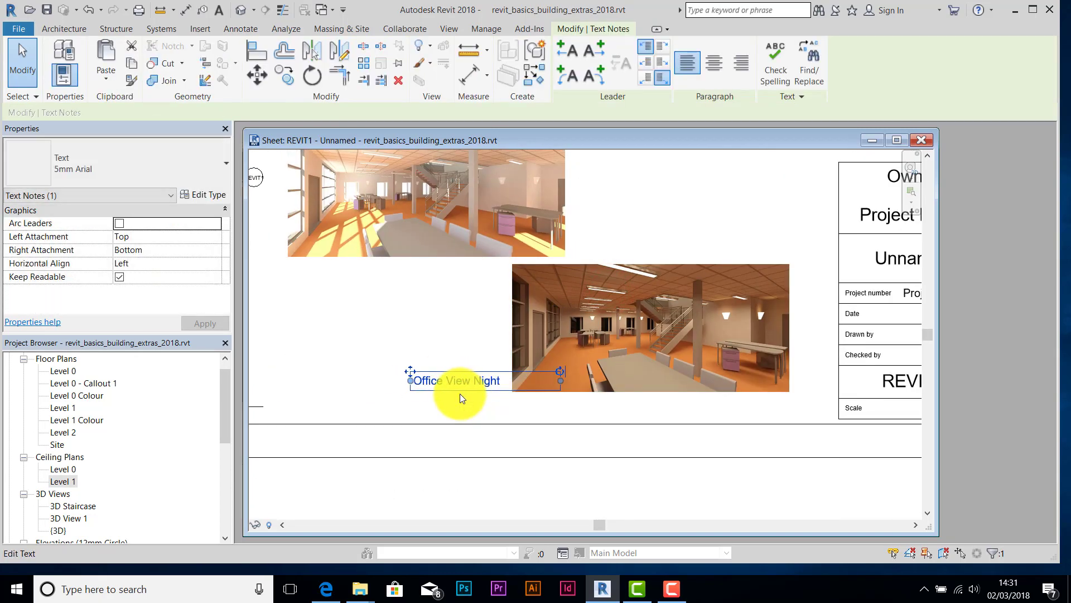
scroll(447, 390, "up", 4)
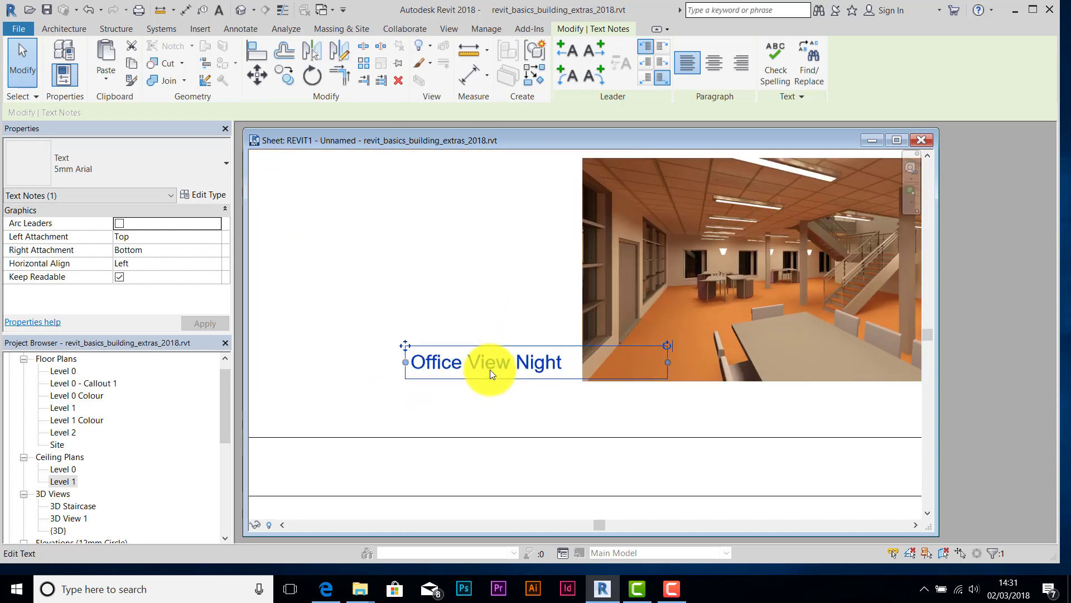
key("Right")
key("Right")
key("Right")
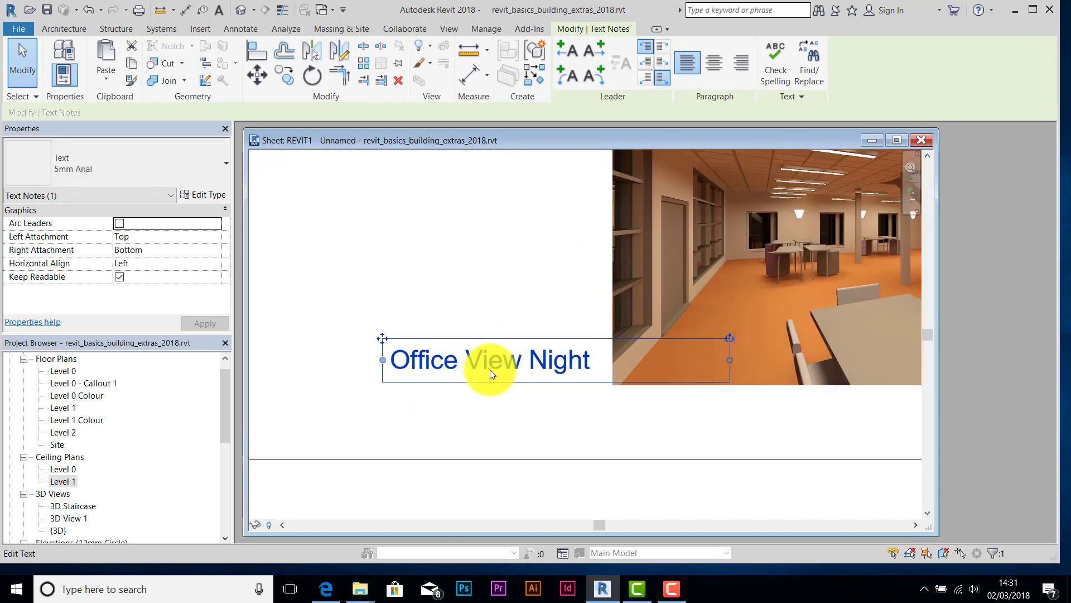
key("Down")
key("Down")
key("Down")
key("Down")
key("Down")
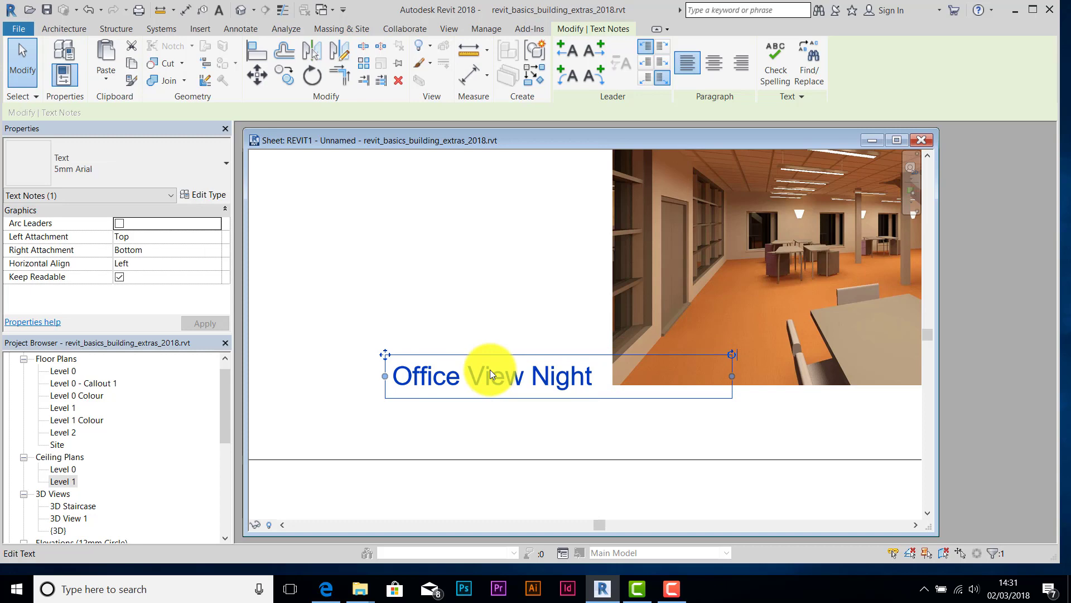
key("Right")
key("Right")
key("Right")
scroll(542, 237, "down", 2)
- Nudge the Office View Day label up and left beside the day render
middle_click_drag(558, 217, 413, 392)
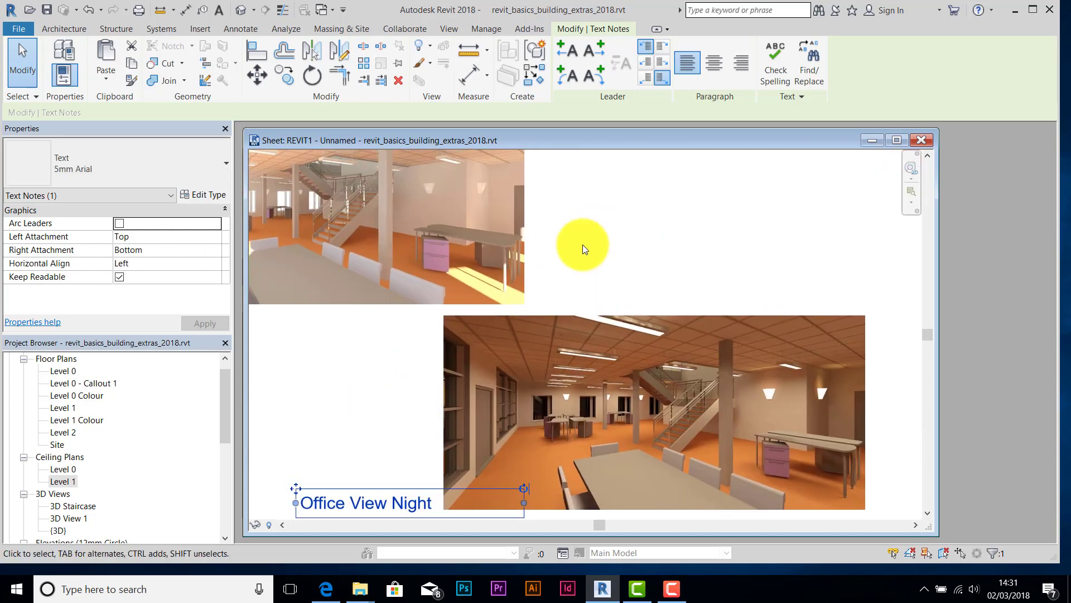
middle_click_drag(583, 245, 539, 324)
scroll(502, 187, "up", 4)
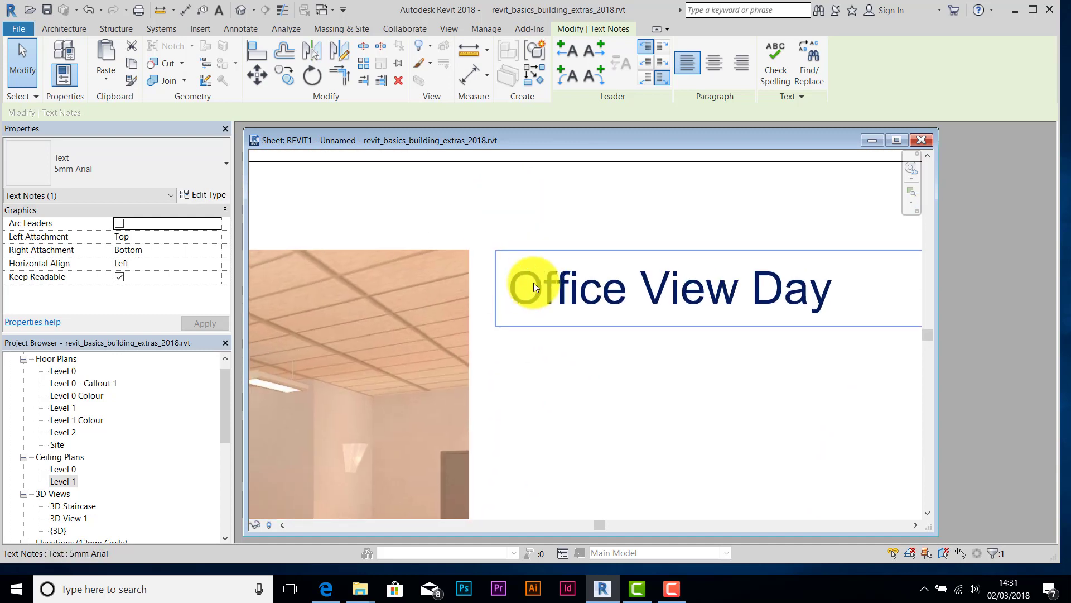
left_click(537, 274)
key("Up")
key("Up")
key("Up")
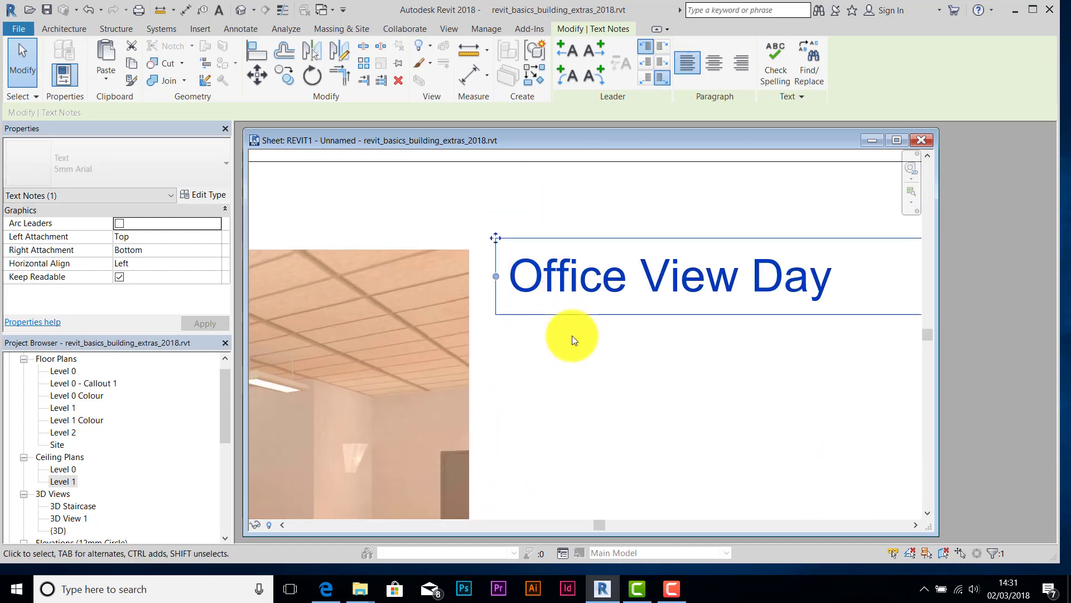
key("Left")
key("Left")
key("Left")
key("Left")
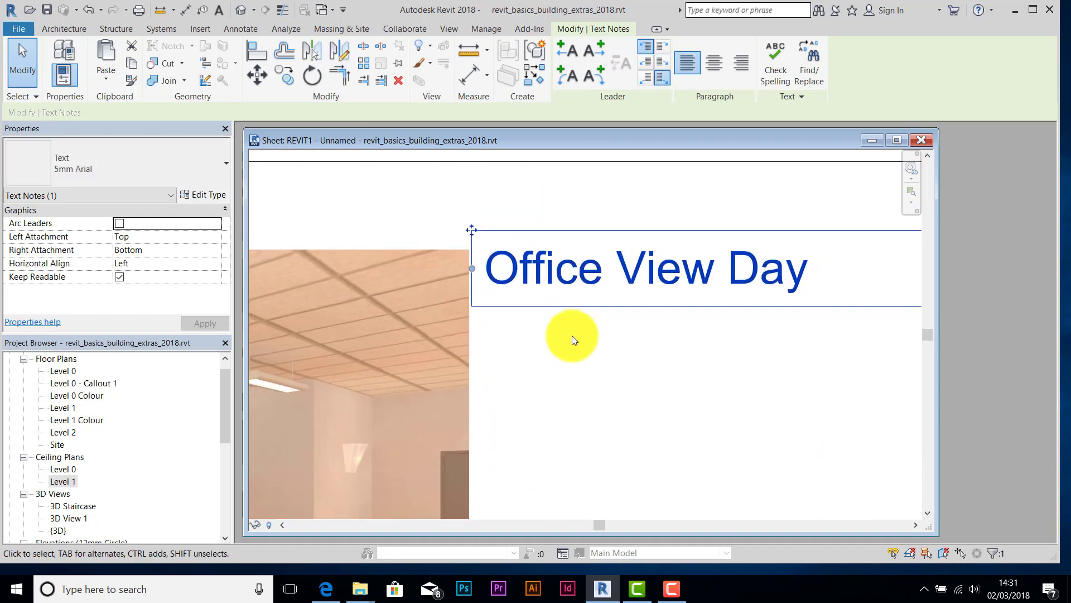
left_click(594, 370)
scroll(593, 370, "down", 5)
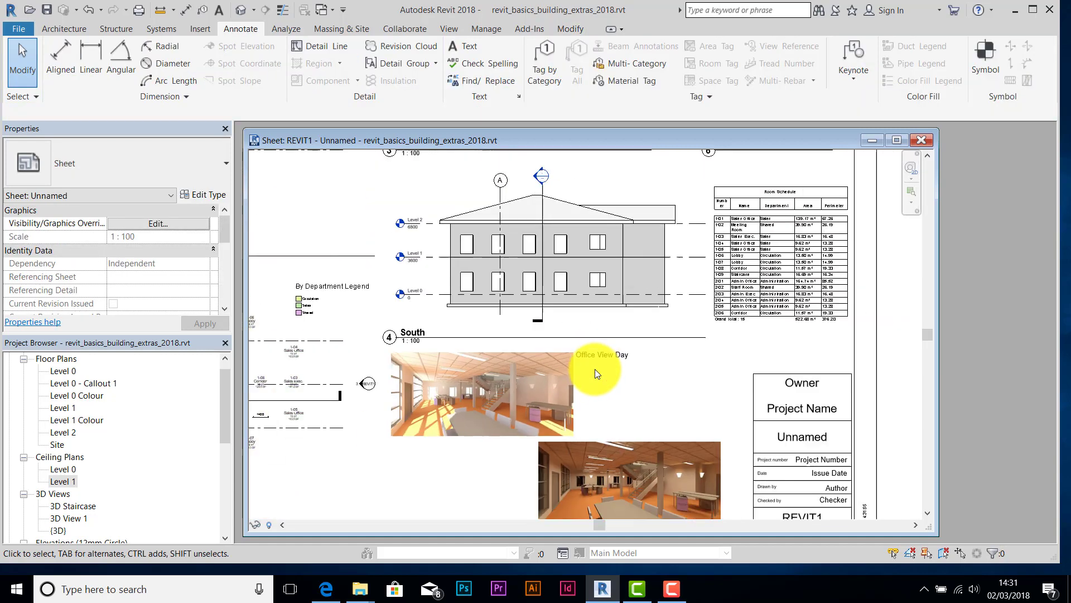
scroll(607, 347, "down", 5)
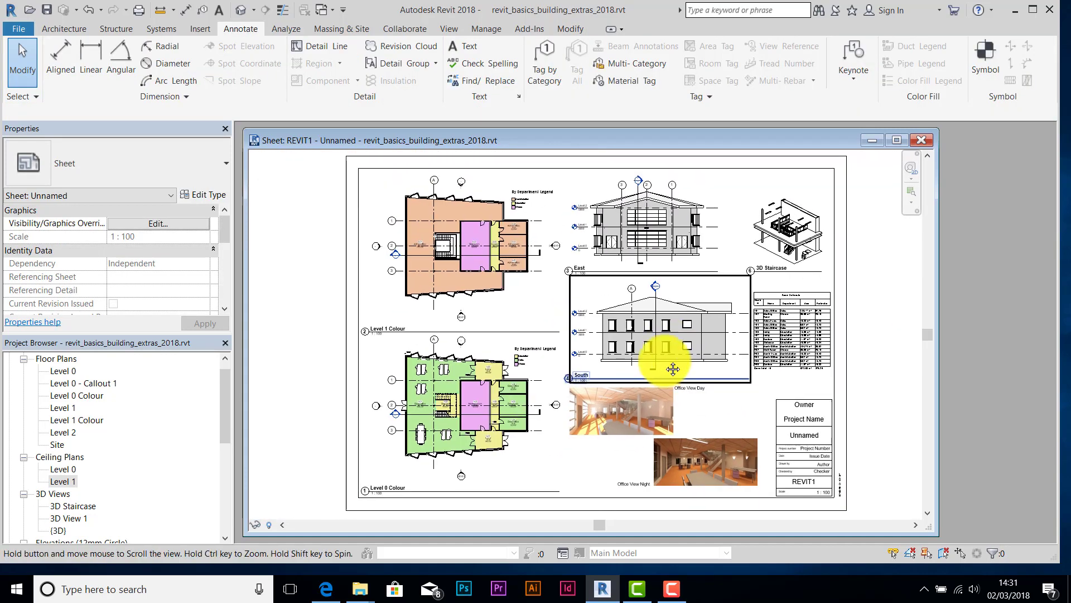